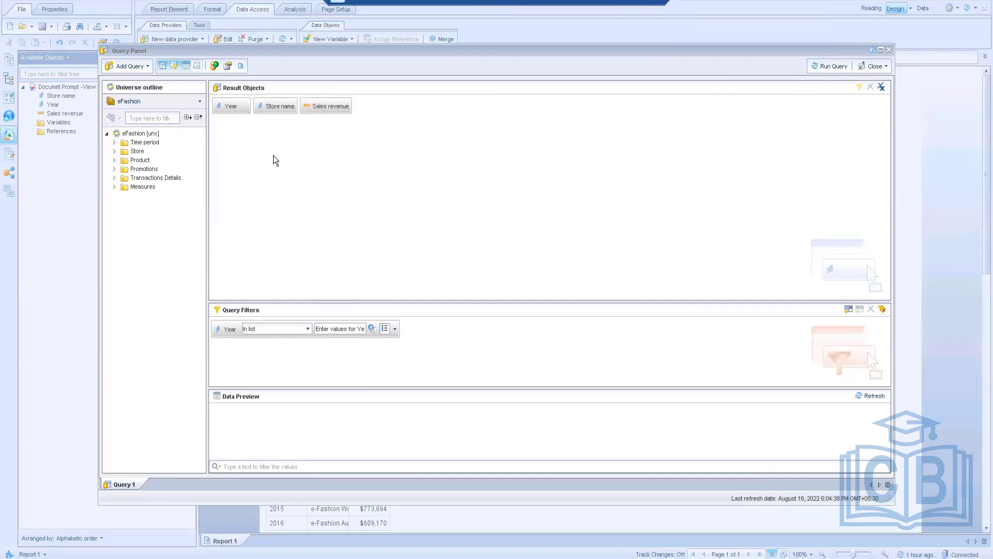
Step: View the query's generated SQL script, examine its selected columns, source table and WHERE condition, and close the query
{"action": "left_click", "coordinate": [240, 66]}
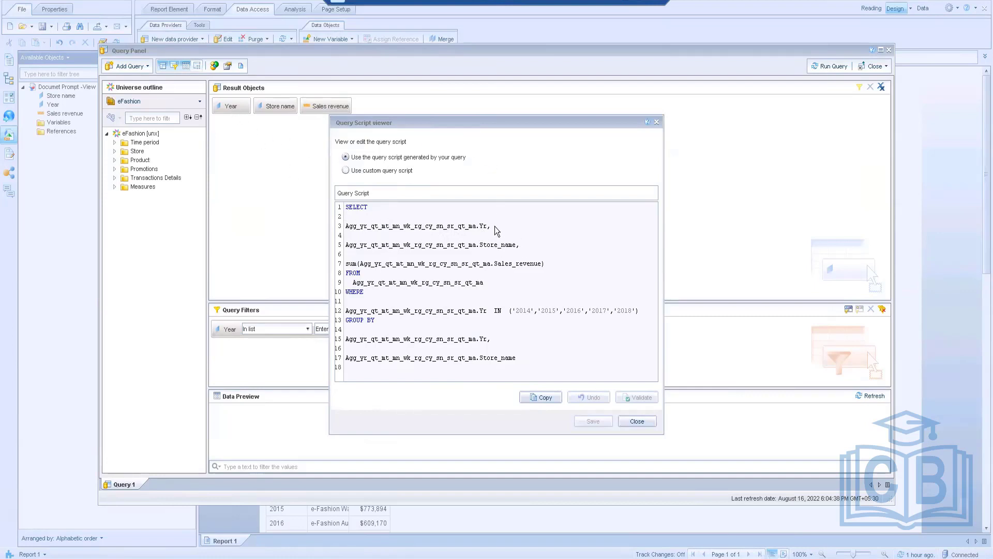
{"action": "left_click_drag", "start_coordinate": [486, 228], "coordinate": [346, 229]}
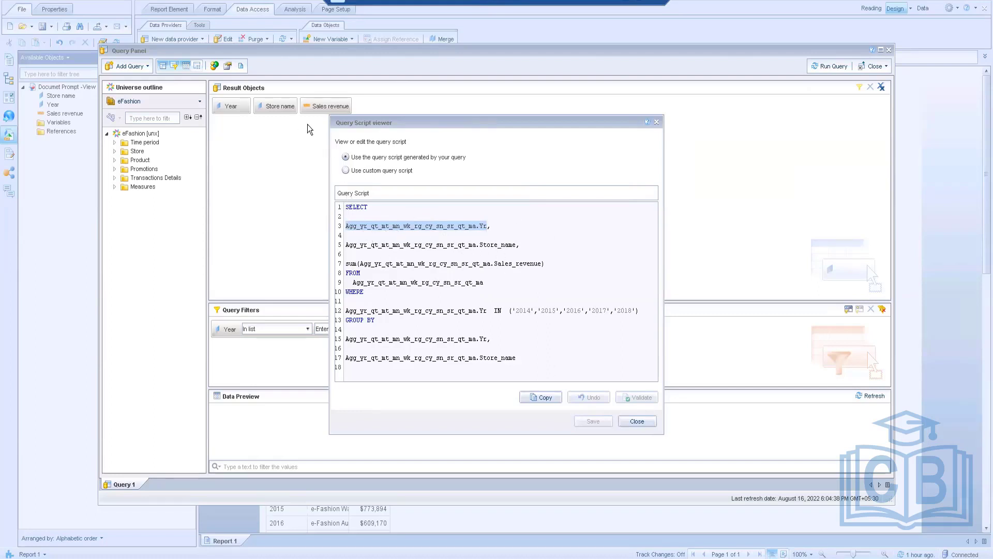
{"action": "left_click_drag", "start_coordinate": [516, 246], "coordinate": [339, 247]}
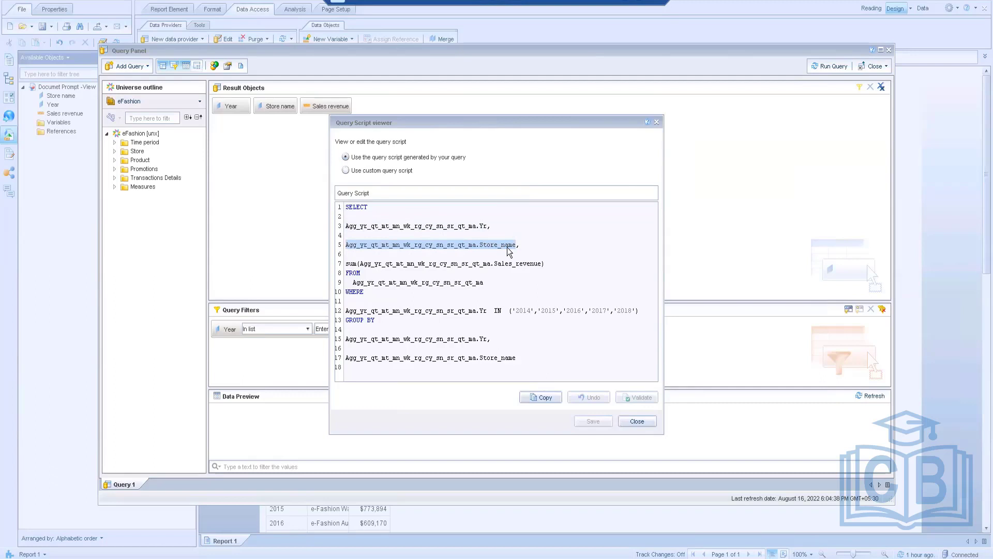
{"action": "left_click", "coordinate": [556, 269]}
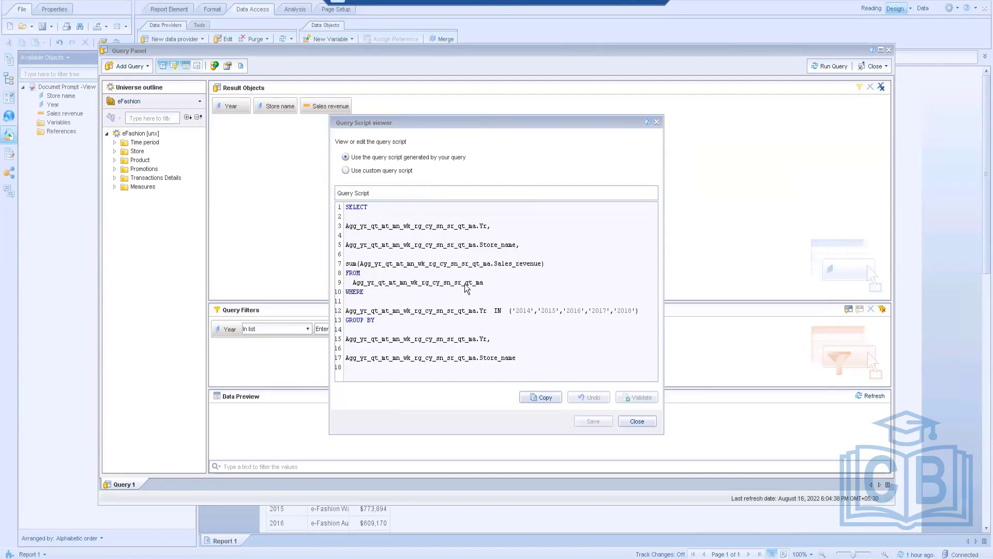
{"action": "left_click_drag", "start_coordinate": [484, 283], "coordinate": [356, 283]}
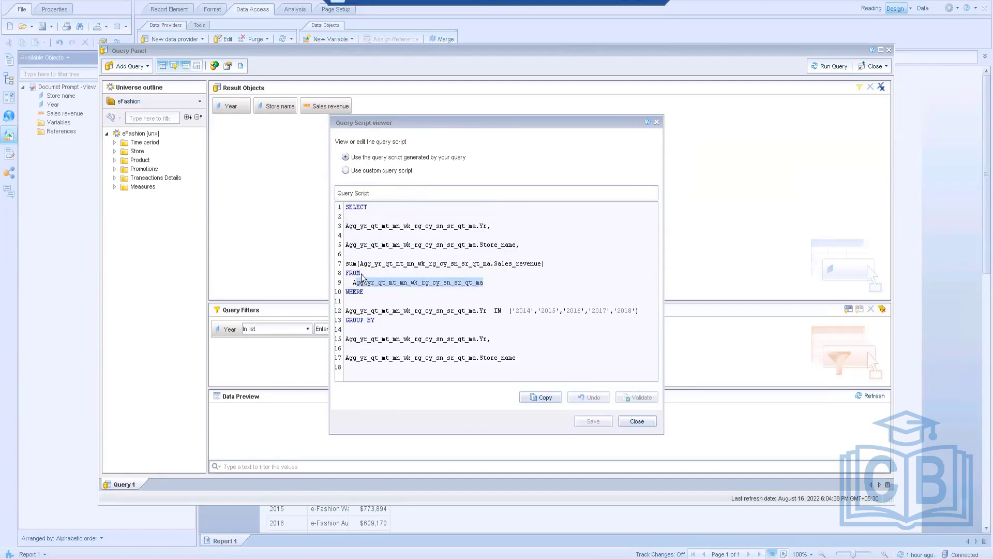
{"action": "left_click", "coordinate": [377, 300]}
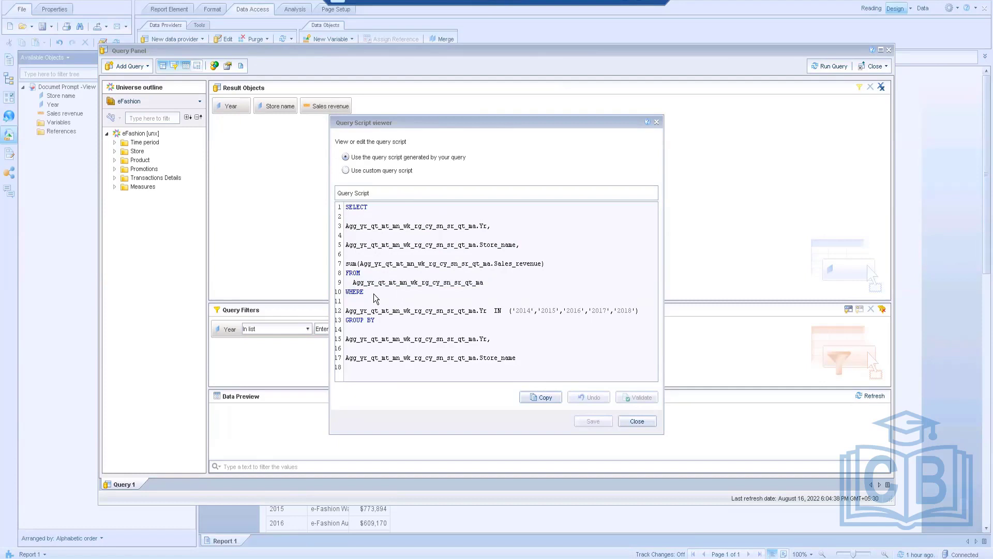
{"action": "left_click_drag", "start_coordinate": [492, 123], "coordinate": [590, 87]}
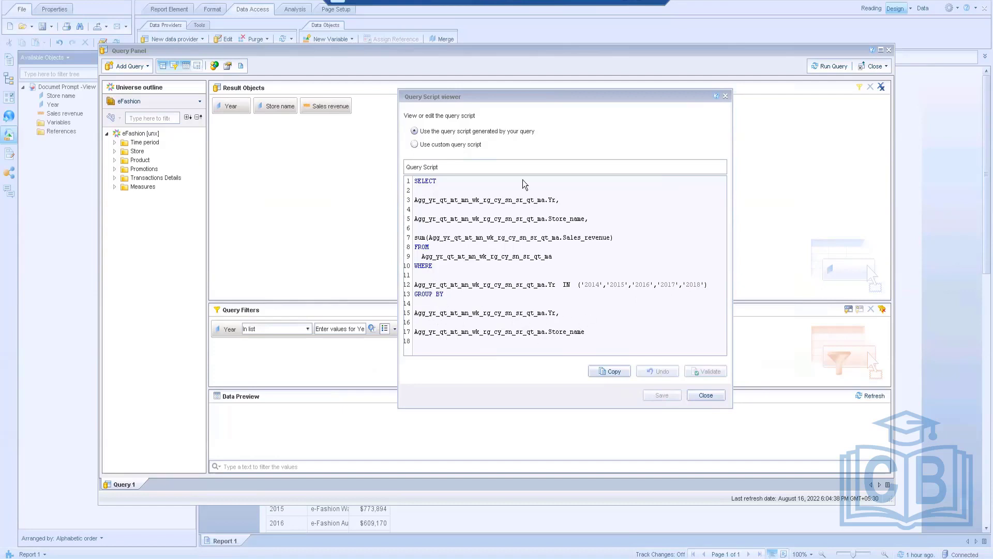
{"action": "left_click_drag", "start_coordinate": [606, 336], "coordinate": [419, 179]}
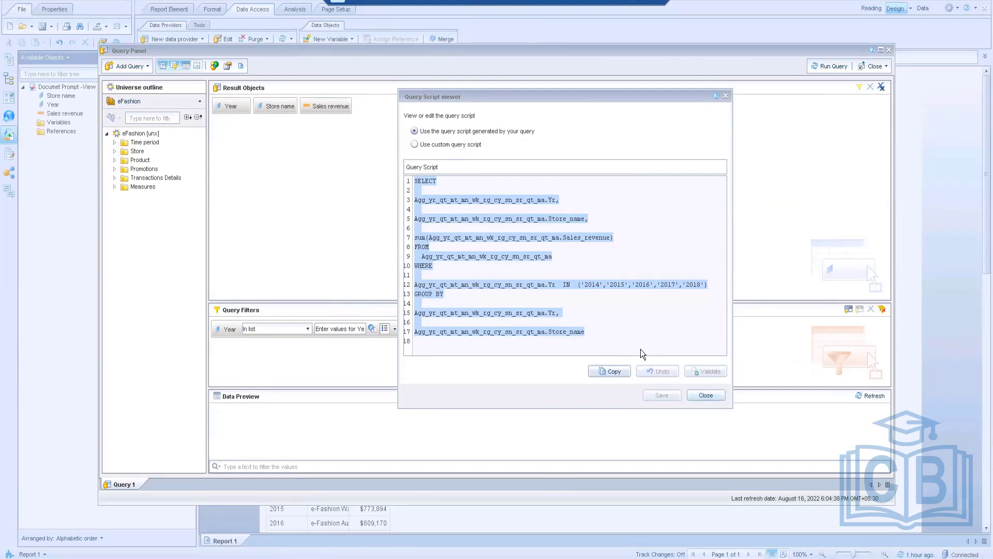
{"action": "left_click", "coordinate": [705, 394]}
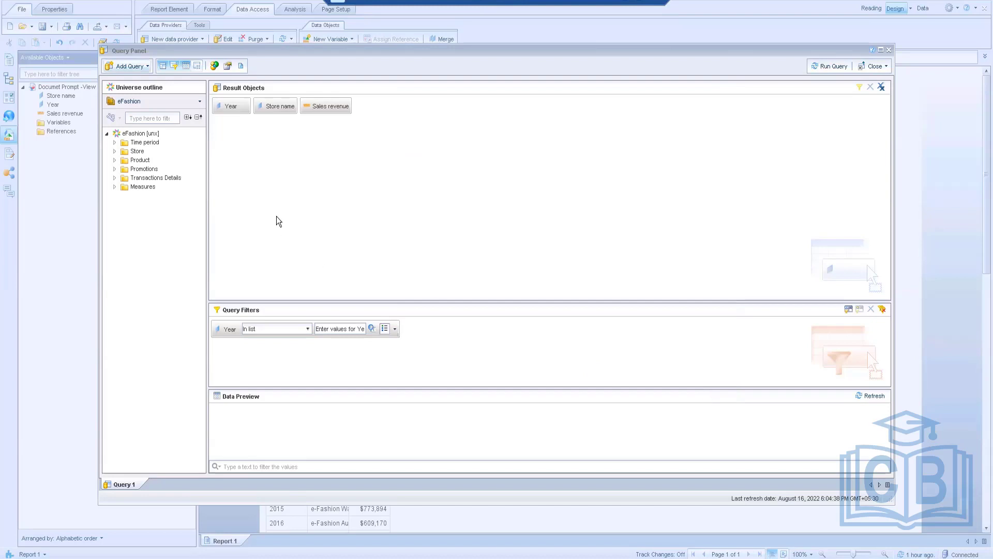
{"action": "left_click", "coordinate": [889, 50]}
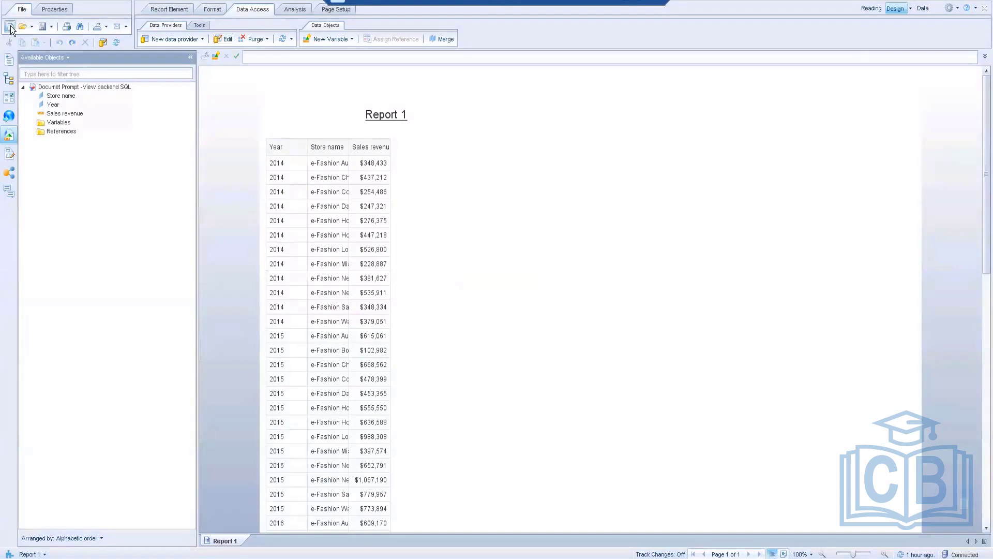
Step: Start a new document on the eFashion universe with Lines, SKU desc, Category, Sold at (unit price) and Discount as result objects
{"action": "left_click", "coordinate": [10, 27]}
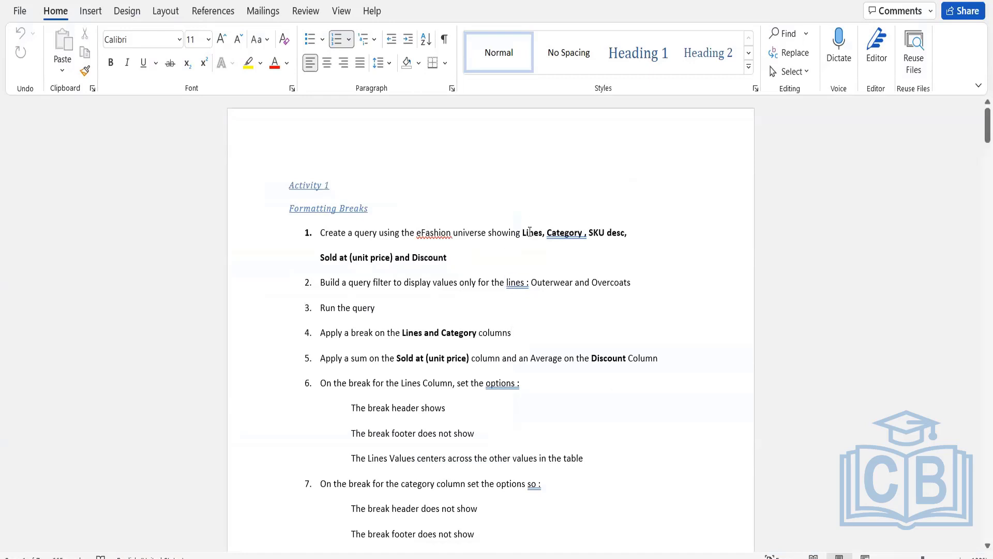
{"action": "left_click_drag", "start_coordinate": [522, 232], "coordinate": [563, 268]}
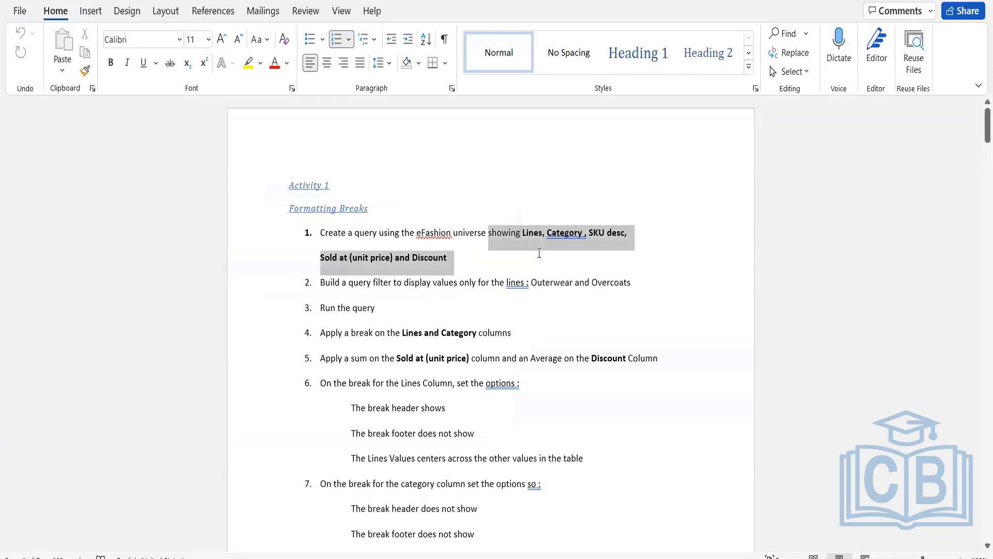
{"action": "left_click", "coordinate": [525, 274]}
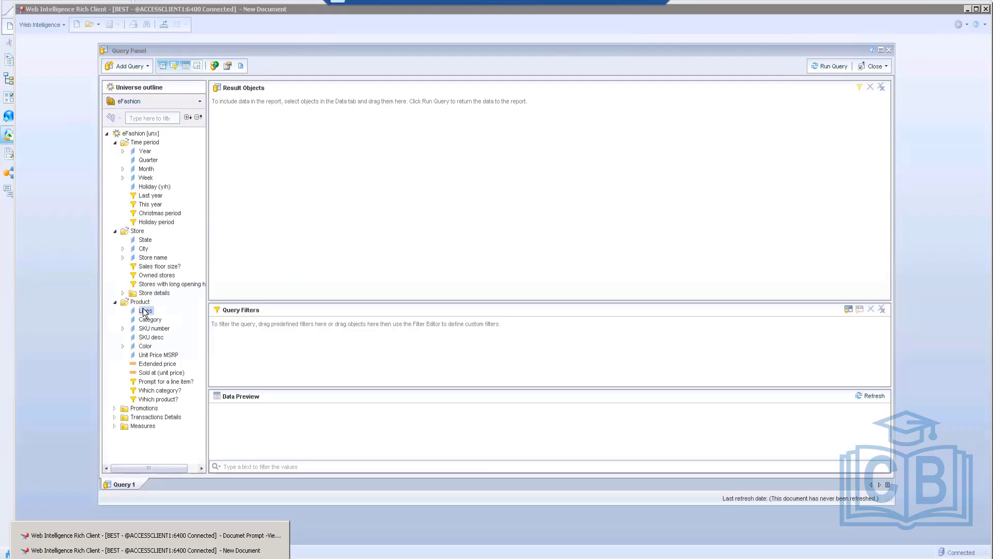
{"action": "double_click", "coordinate": [146, 311]}
{"action": "double_click", "coordinate": [147, 338]}
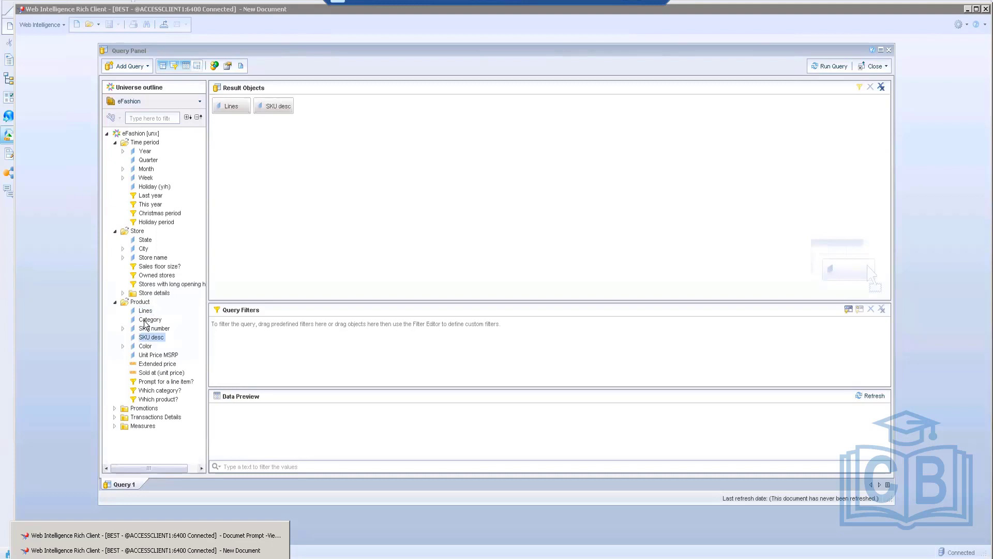
{"action": "double_click", "coordinate": [147, 321]}
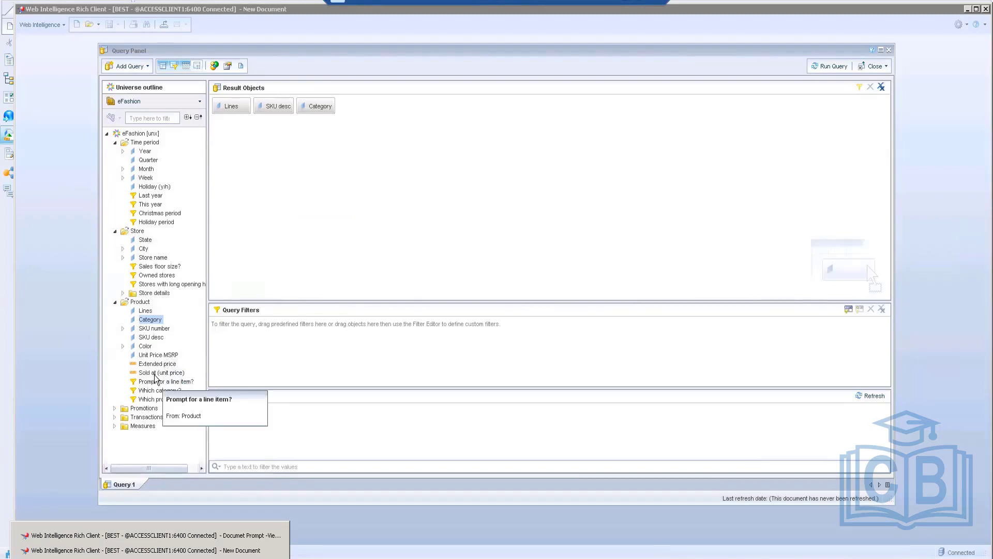
{"action": "left_click", "coordinate": [154, 375]}
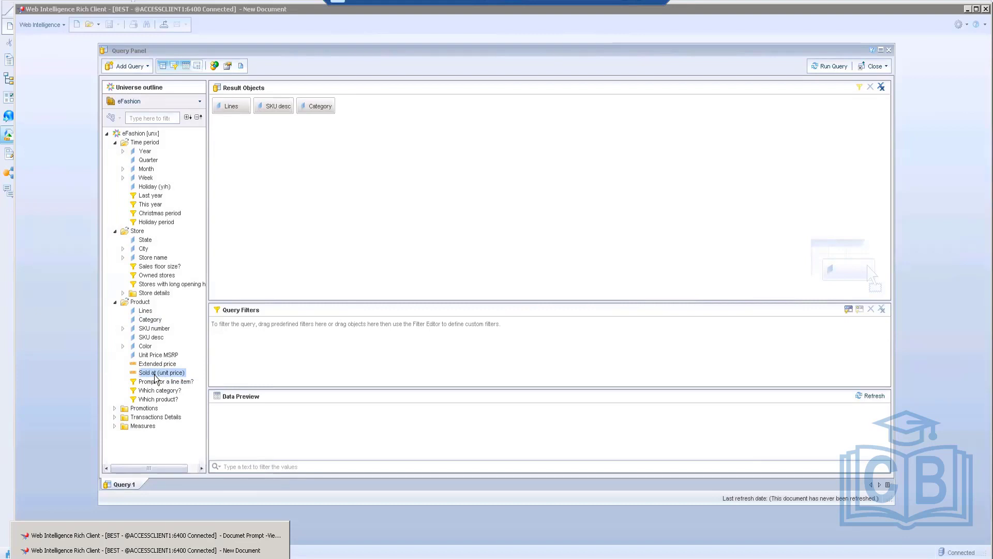
{"action": "double_click", "coordinate": [154, 375]}
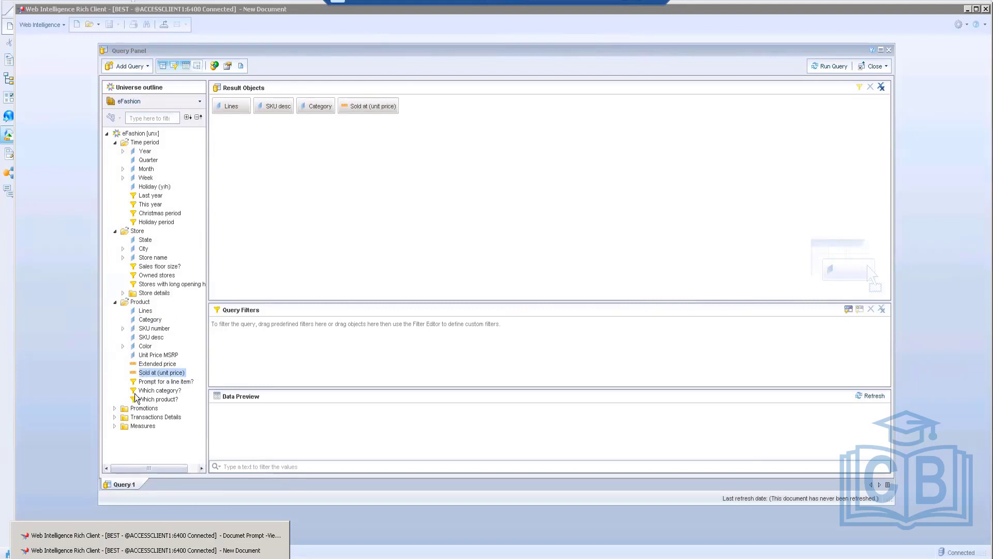
{"action": "left_click", "coordinate": [115, 425]}
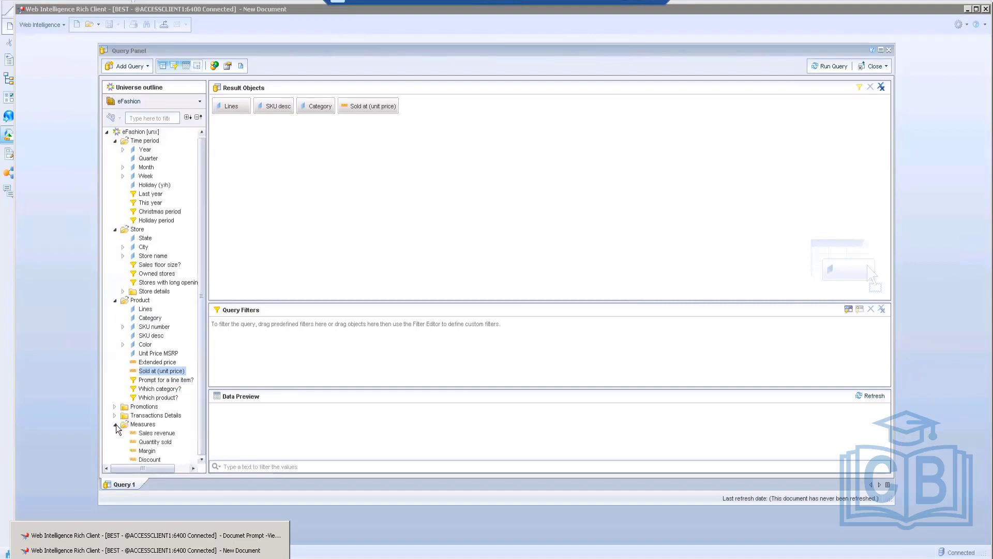
{"action": "double_click", "coordinate": [148, 459]}
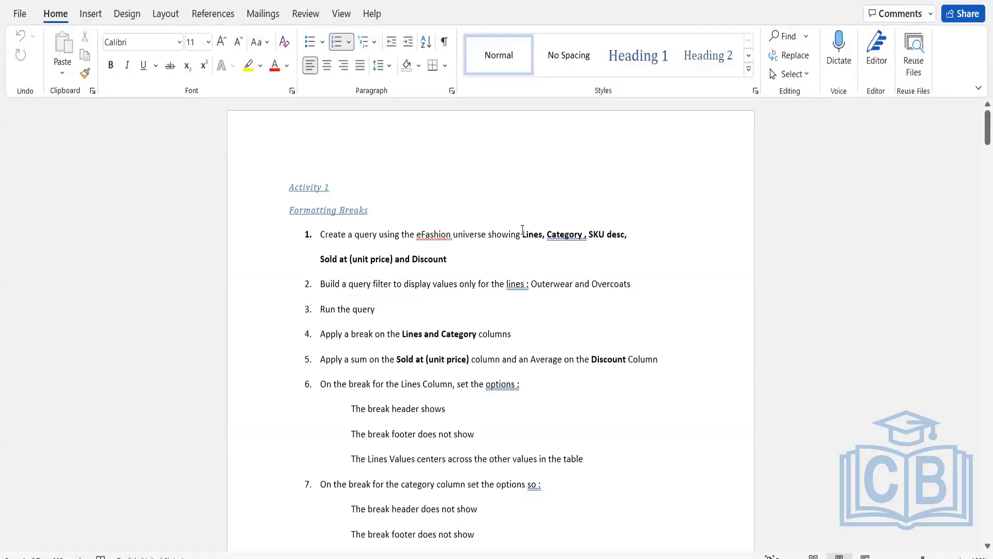
Step: Add a query filter on Lines in list with the values Outerwear and Overcoats, and run the query
{"action": "left_click_drag", "start_coordinate": [521, 235], "coordinate": [646, 273]}
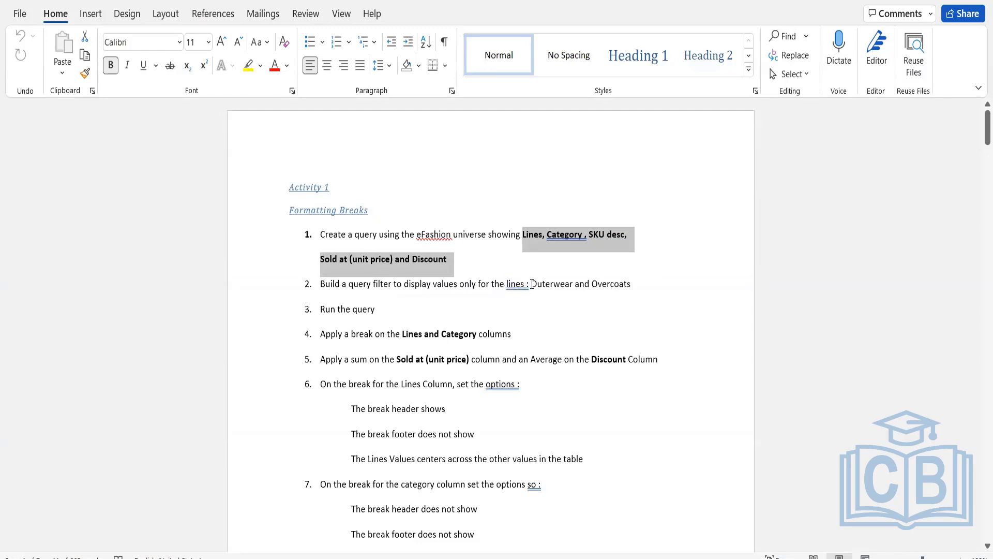
{"action": "left_click_drag", "start_coordinate": [532, 284], "coordinate": [632, 287]}
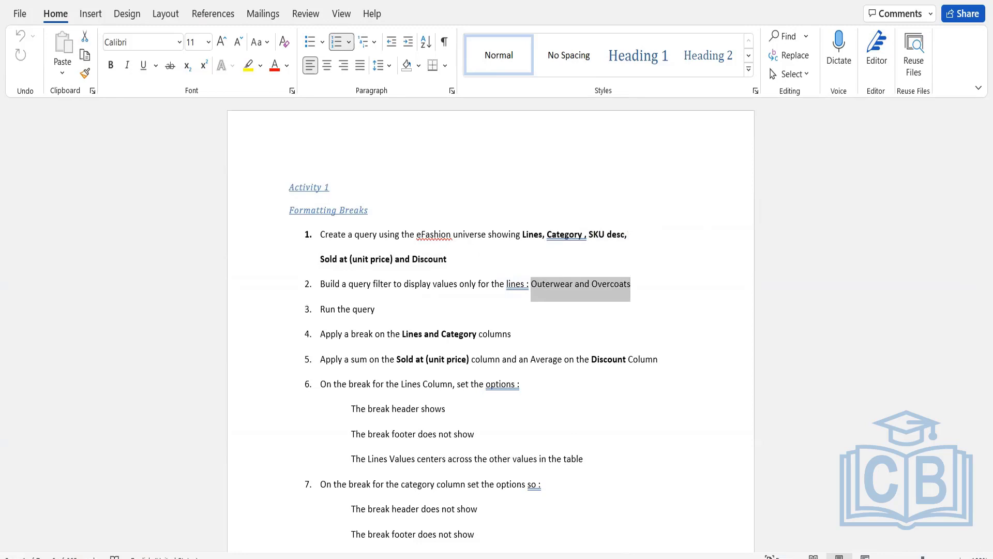
{"action": "left_click_drag", "start_coordinate": [146, 310], "coordinate": [256, 339]}
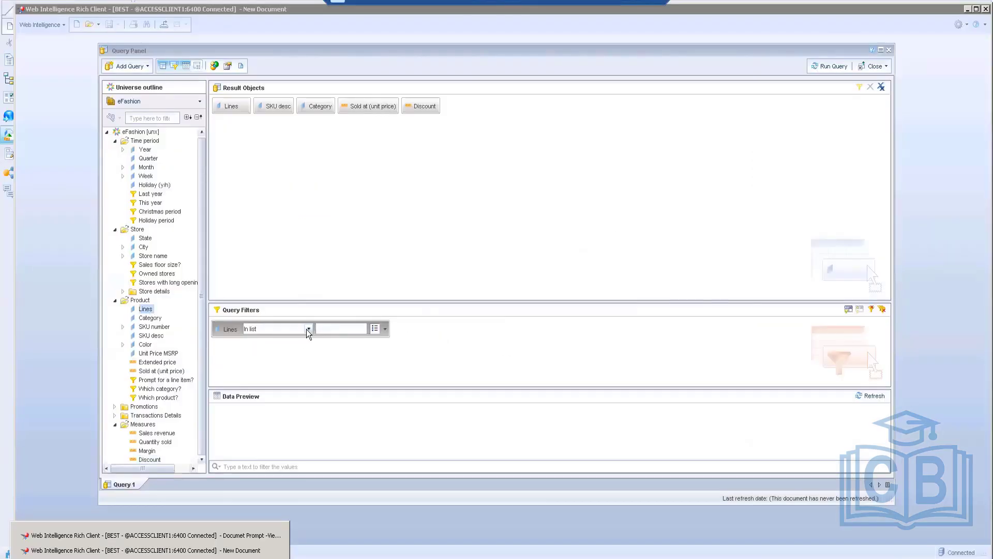
{"action": "left_click", "coordinate": [375, 330]}
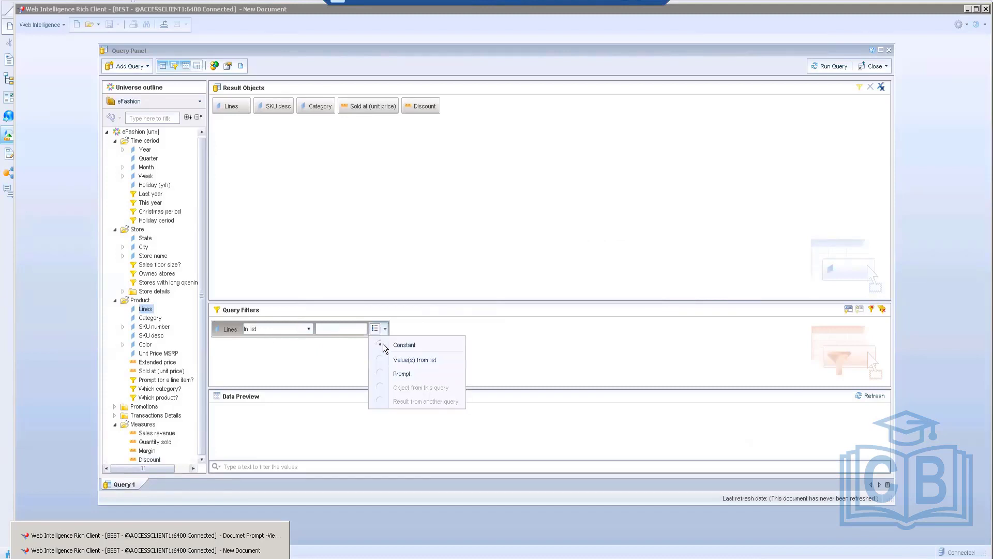
{"action": "left_click", "coordinate": [391, 360]}
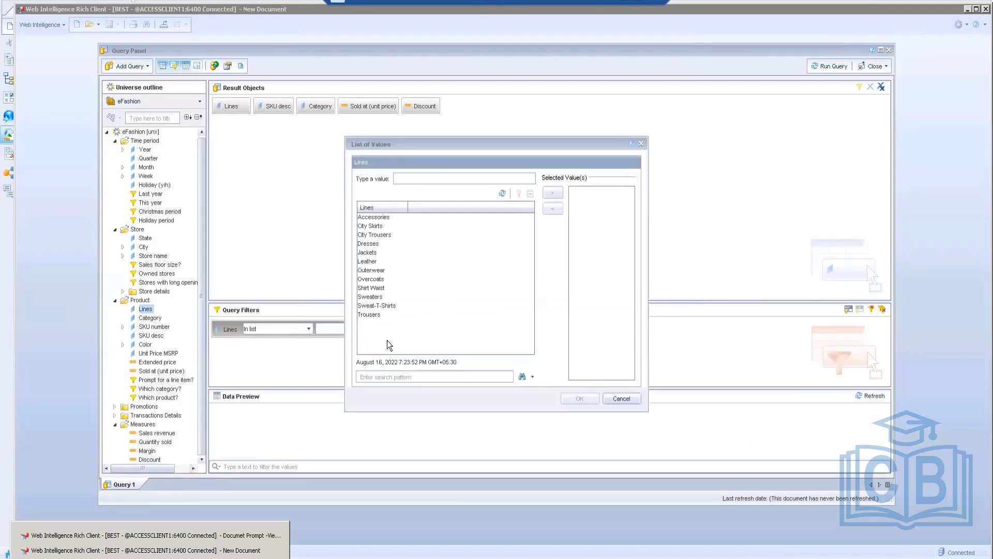
{"action": "left_click", "coordinate": [379, 280]}
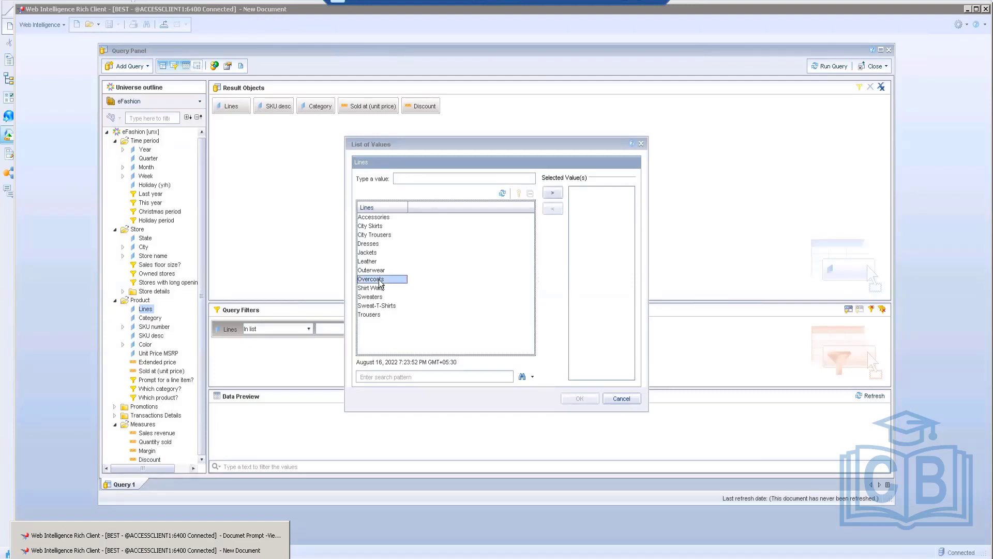
{"action": "left_click", "coordinate": [382, 270], "text": "ctrl"}
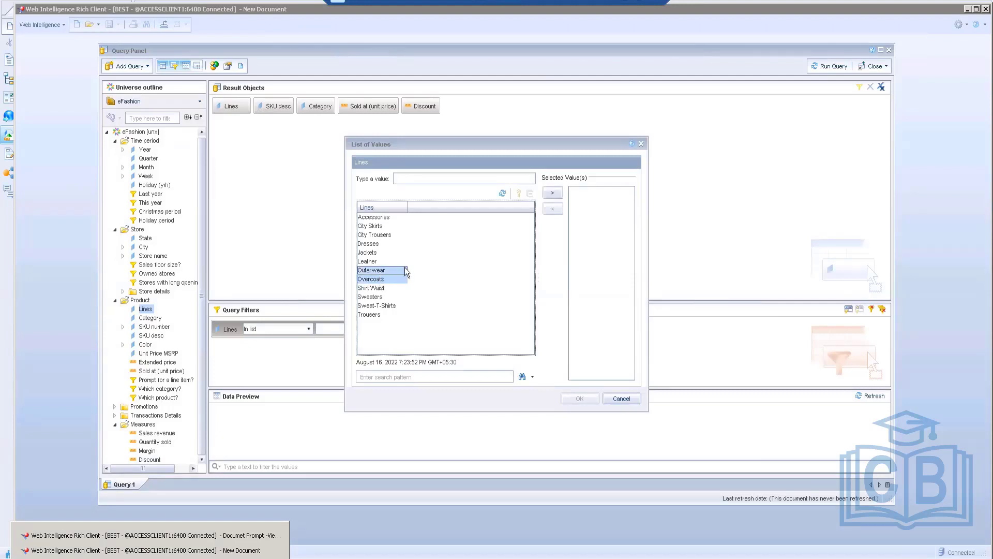
{"action": "left_click", "coordinate": [552, 193]}
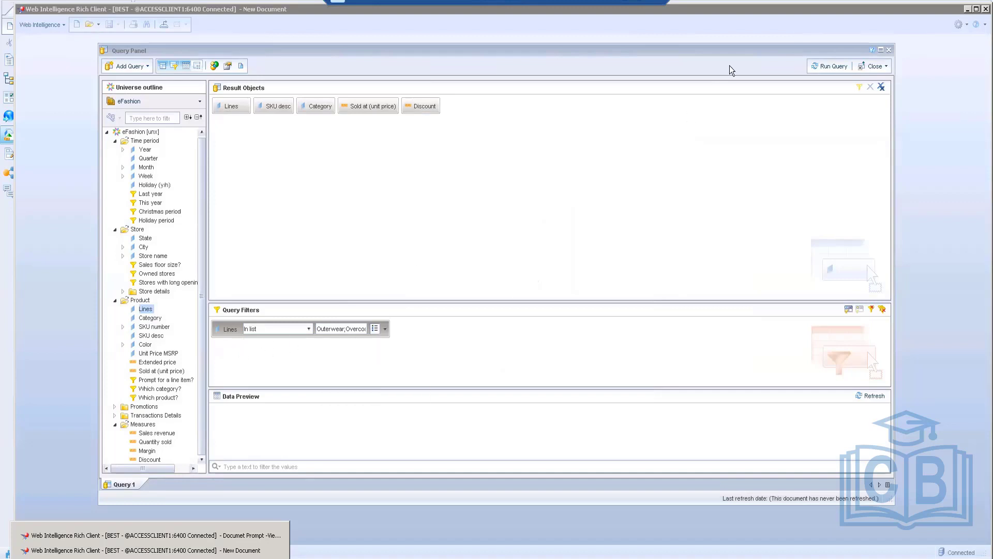
{"action": "left_click", "coordinate": [821, 69]}
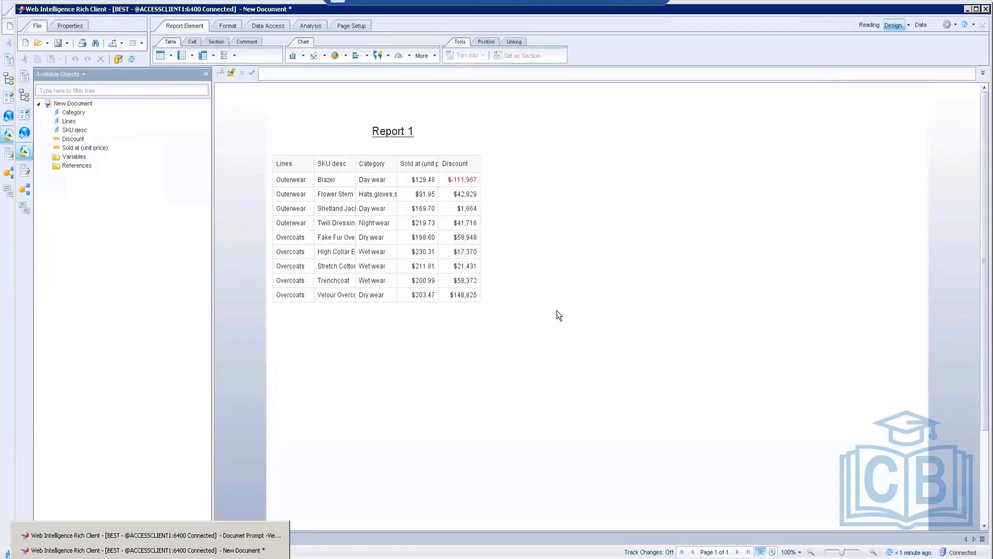
Step: Move the Category column between the Lines and SKU desc columns in the report table
{"action": "left_click", "coordinate": [383, 181]}
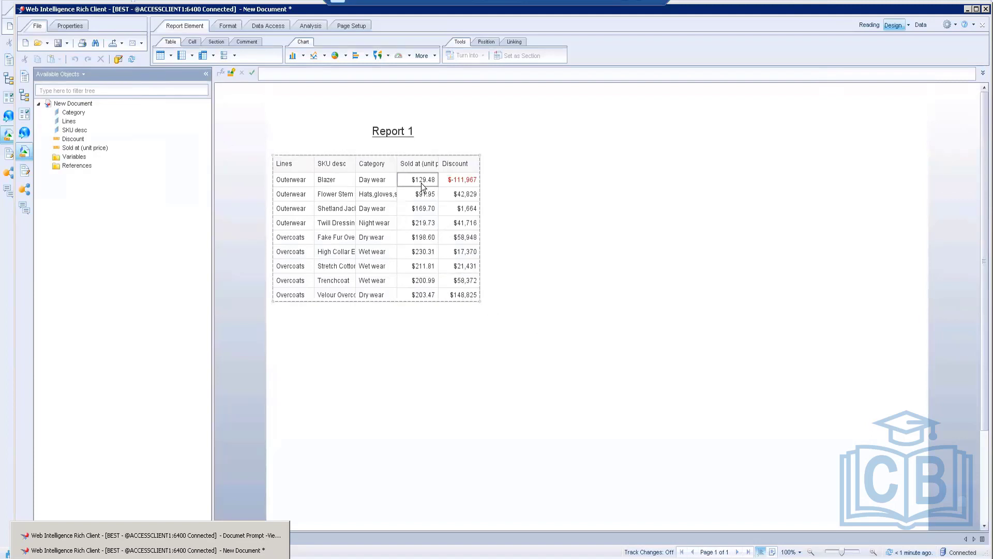
{"action": "left_click", "coordinate": [711, 99]}
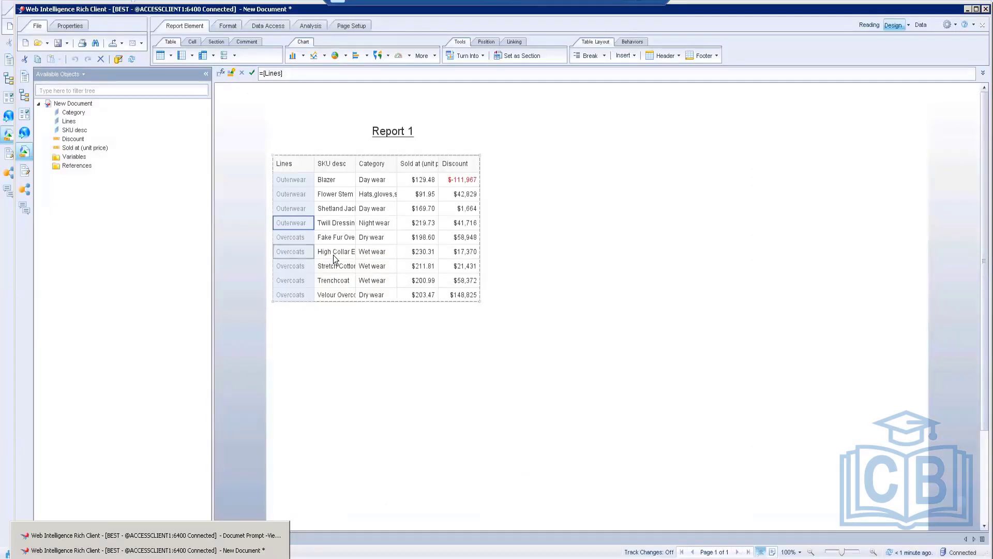
{"action": "left_click", "coordinate": [373, 178]}
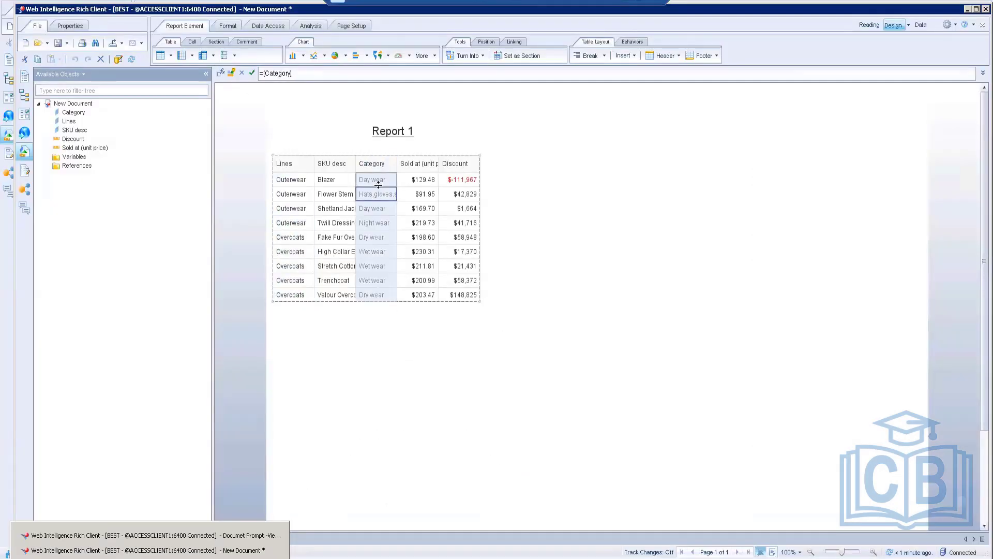
{"action": "left_click_drag", "start_coordinate": [326, 180], "coordinate": [325, 178]}
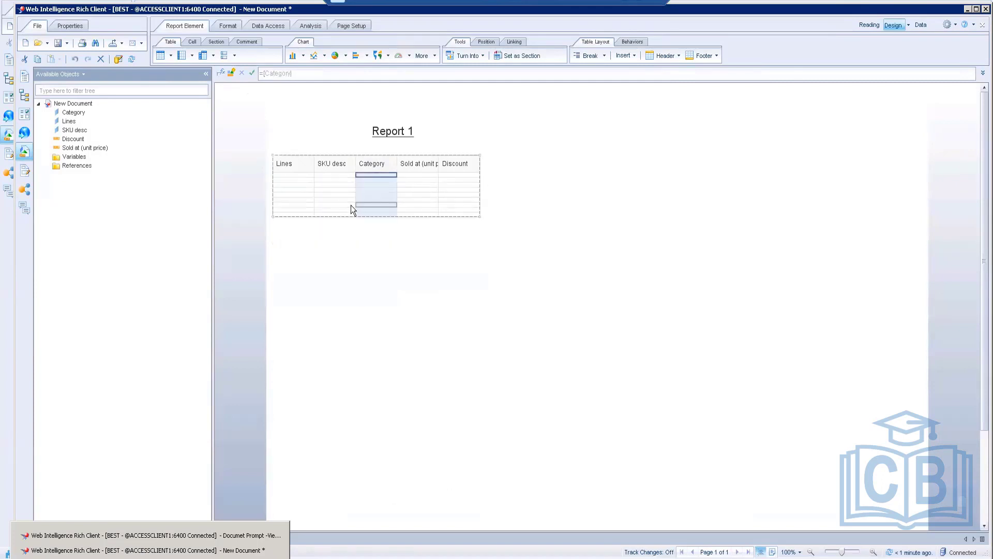
{"action": "left_click", "coordinate": [357, 202]}
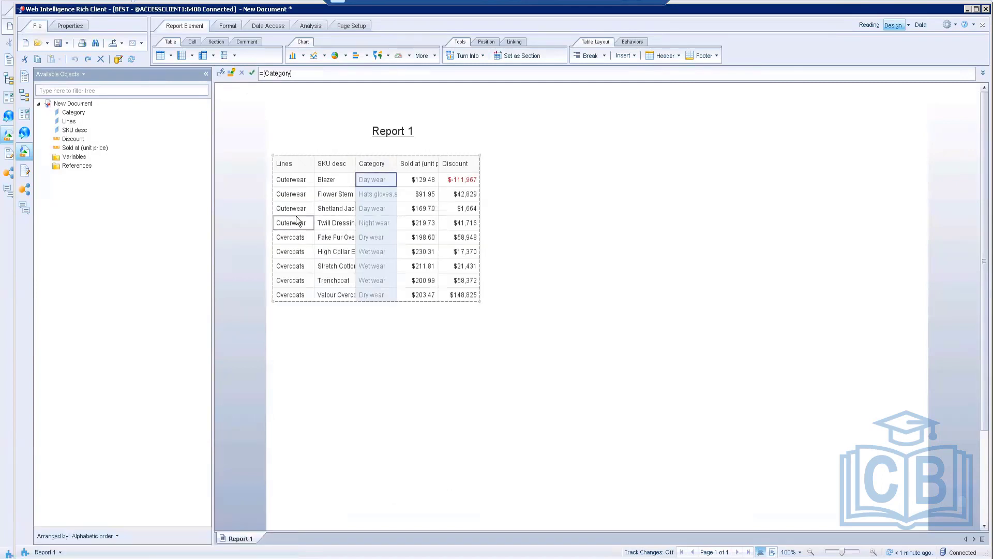
{"action": "left_click", "coordinate": [296, 216]}
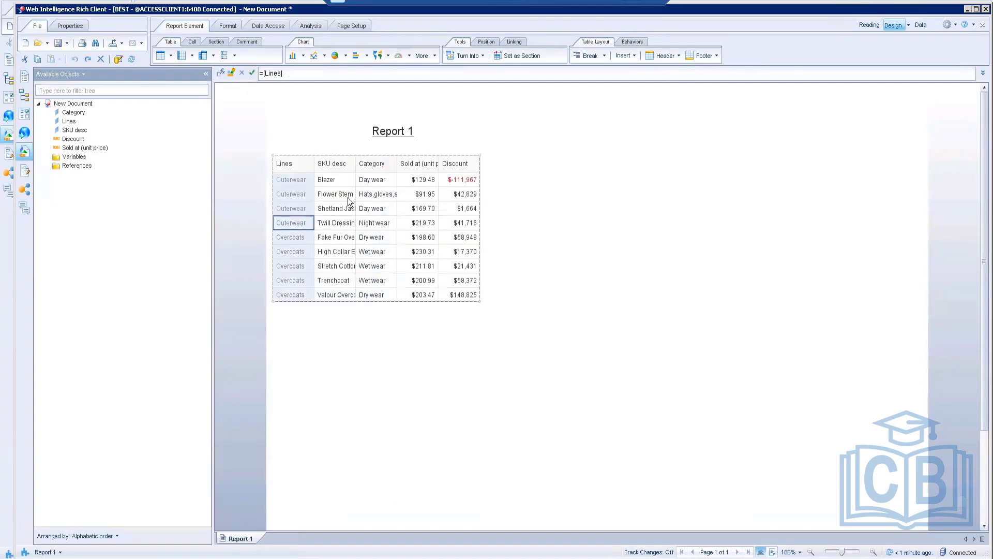
{"action": "left_click", "coordinate": [370, 183]}
{"action": "left_click_drag", "start_coordinate": [371, 181], "coordinate": [316, 184]}
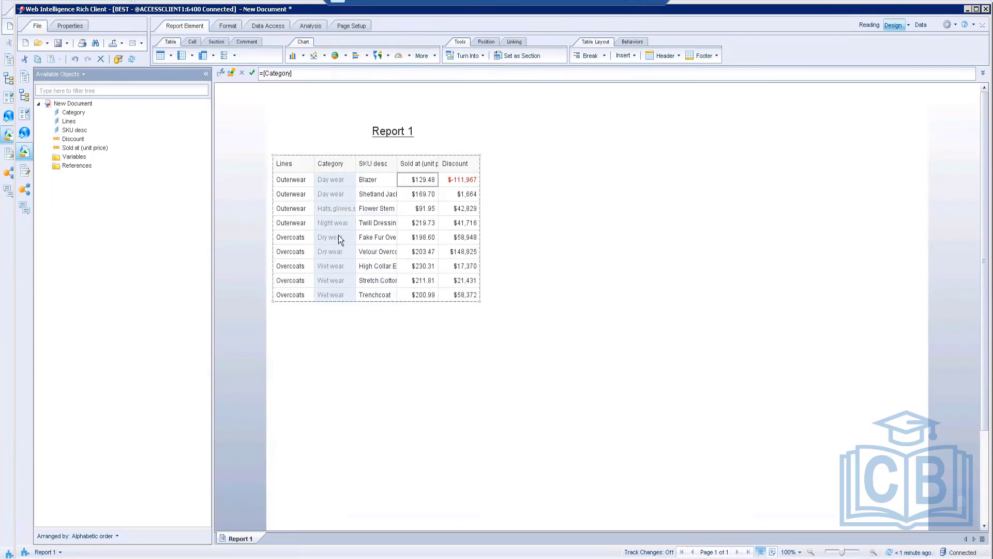
Step: Add a break on the Lines column of the report table
{"action": "left_click", "coordinate": [313, 326]}
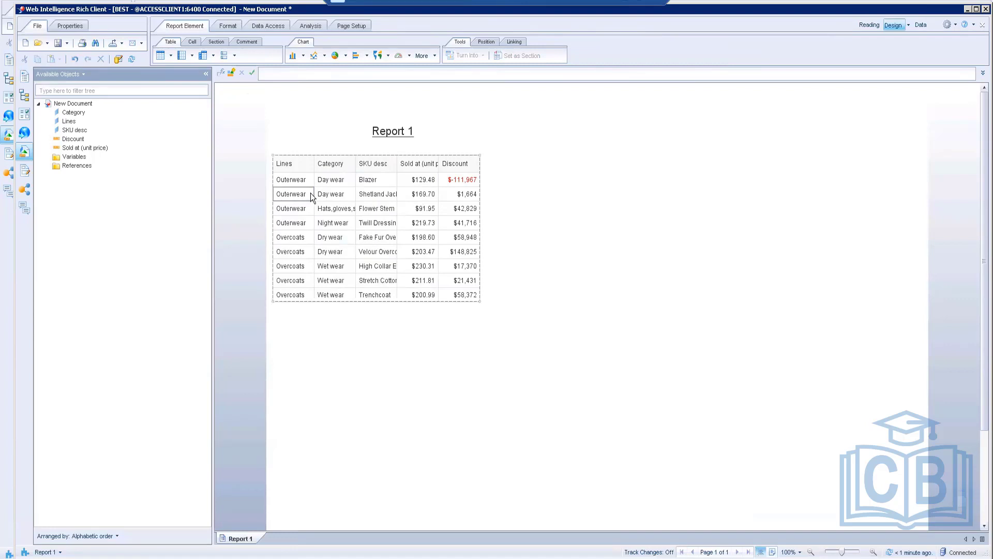
{"action": "left_click", "coordinate": [295, 208]}
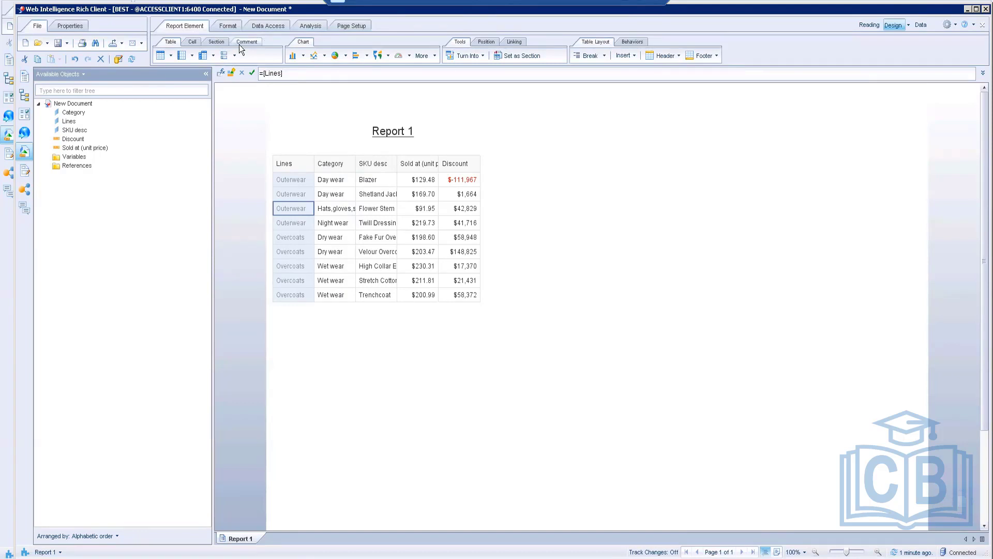
{"action": "left_click", "coordinate": [197, 43]}
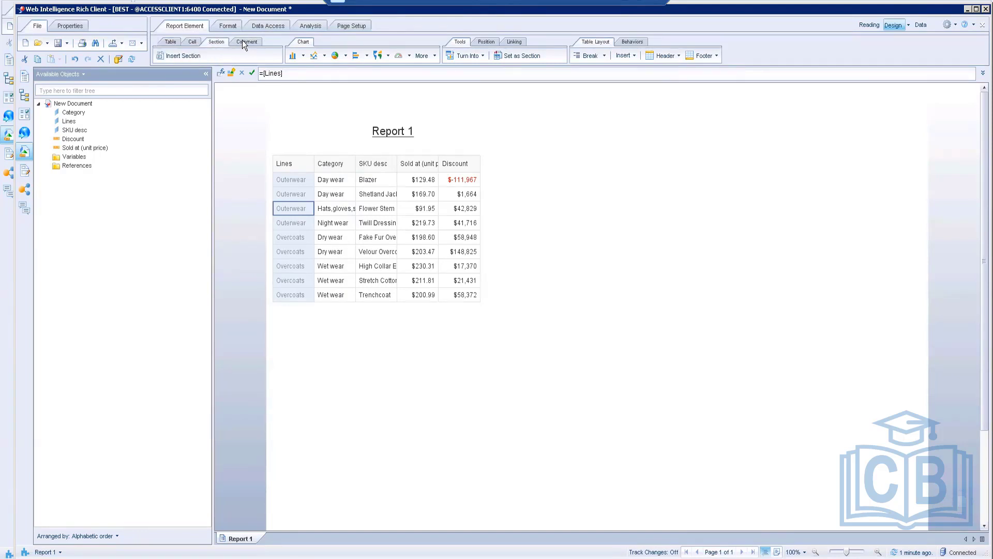
{"action": "left_click", "coordinate": [180, 42]}
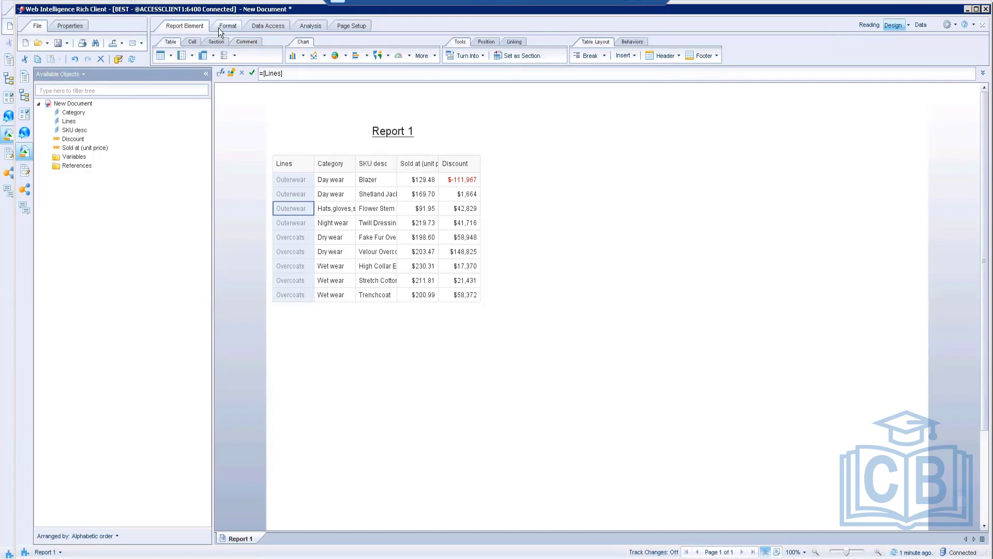
{"action": "left_click", "coordinate": [312, 27]}
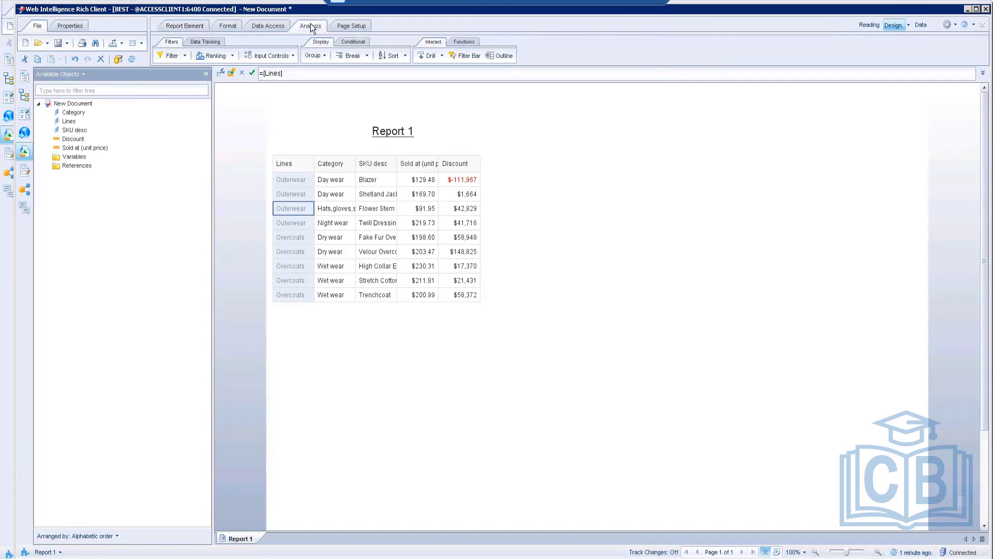
{"action": "left_click", "coordinate": [368, 57]}
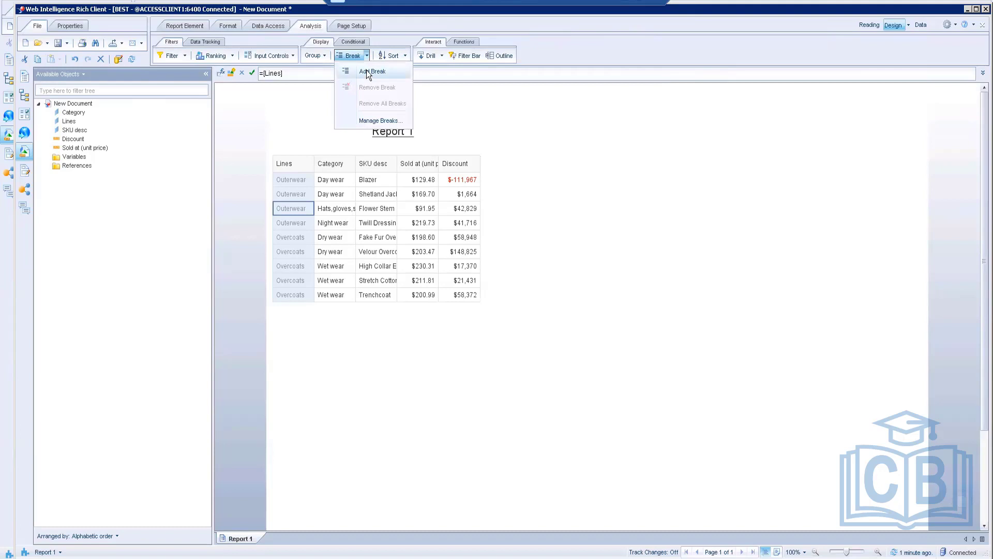
{"action": "left_click", "coordinate": [367, 71]}
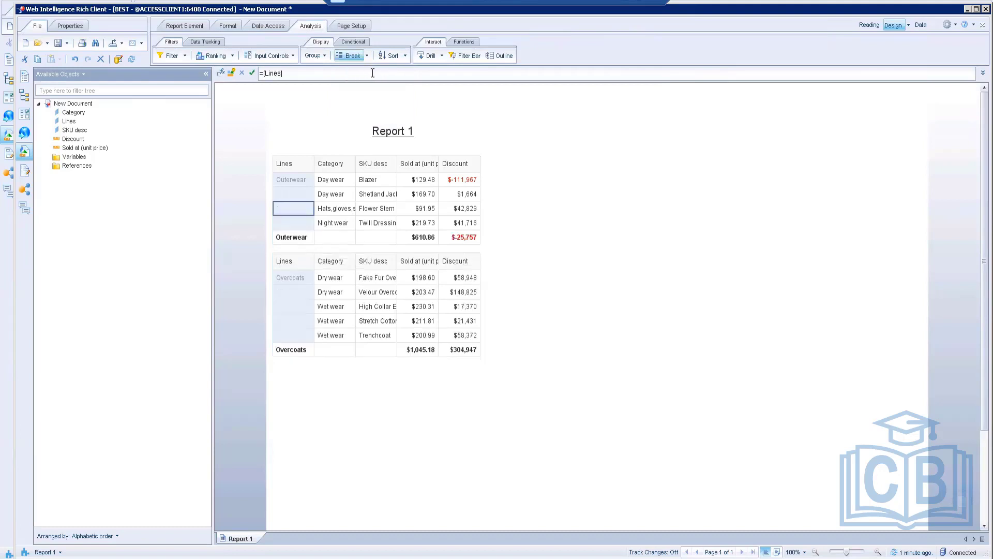
Step: Add a second break on the Category column of the report table
{"action": "left_click", "coordinate": [336, 198]}
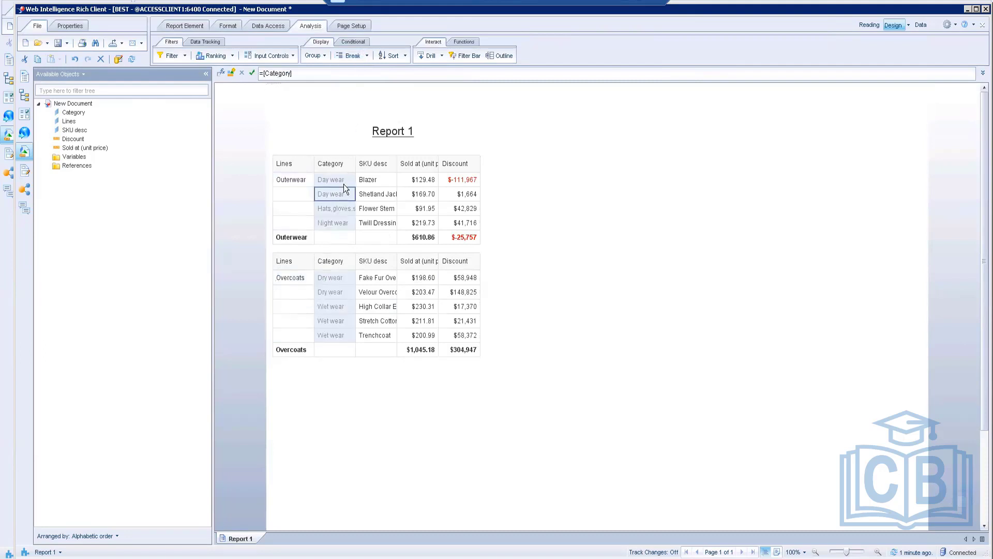
{"action": "right_click", "coordinate": [337, 198]}
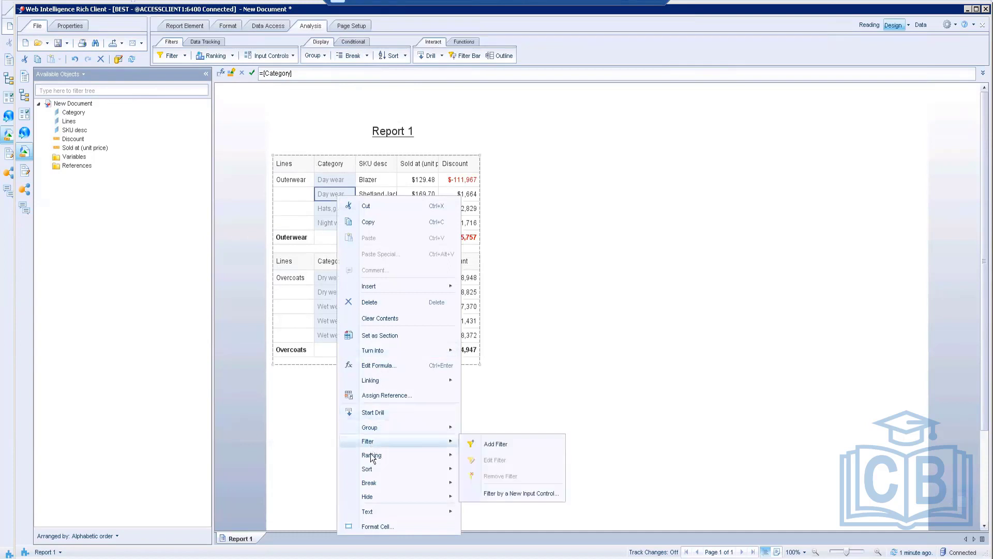
{"action": "mouse_move", "coordinate": [445, 481]}
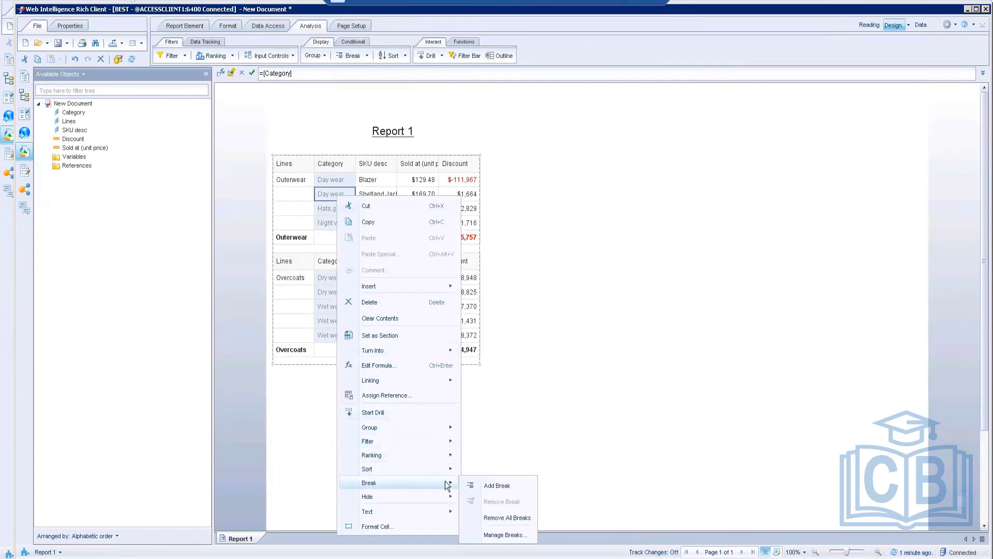
{"action": "left_click", "coordinate": [499, 485]}
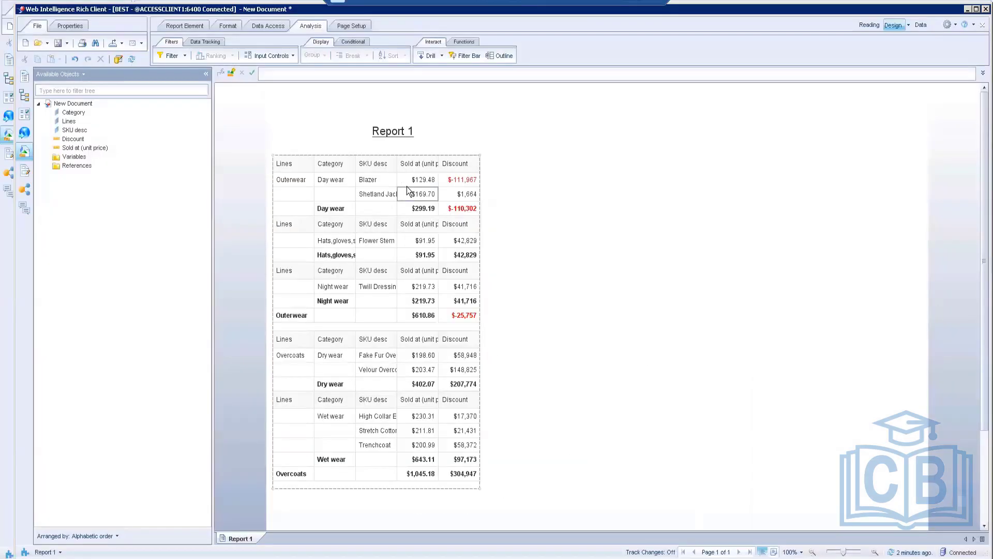
Step: Widen the Sold at (unit price) column so that its full header text fits
{"action": "left_click", "coordinate": [410, 193]}
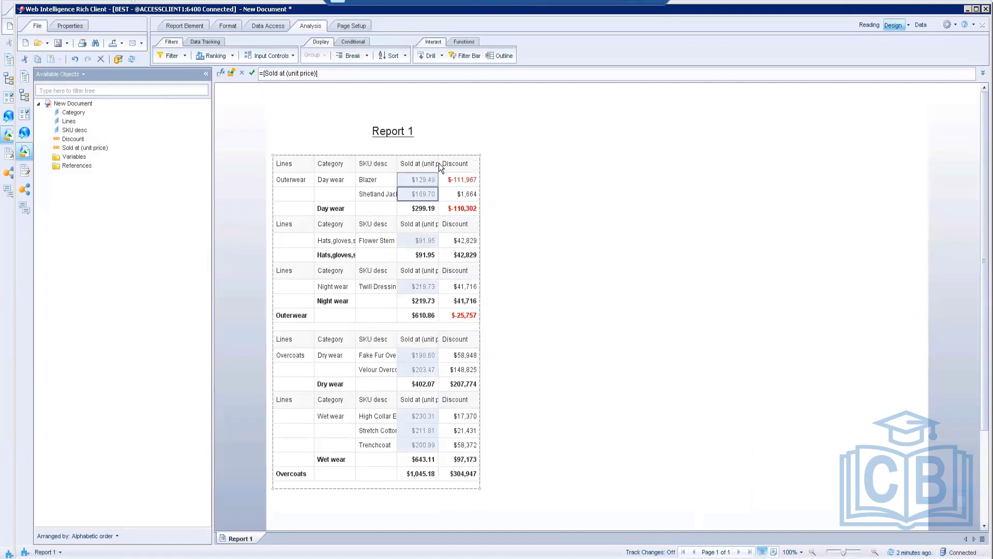
{"action": "left_click", "coordinate": [441, 164]}
{"action": "left_click", "coordinate": [422, 178]}
{"action": "left_click_drag", "start_coordinate": [438, 166], "coordinate": [500, 165]}
{"action": "left_click", "coordinate": [475, 196]}
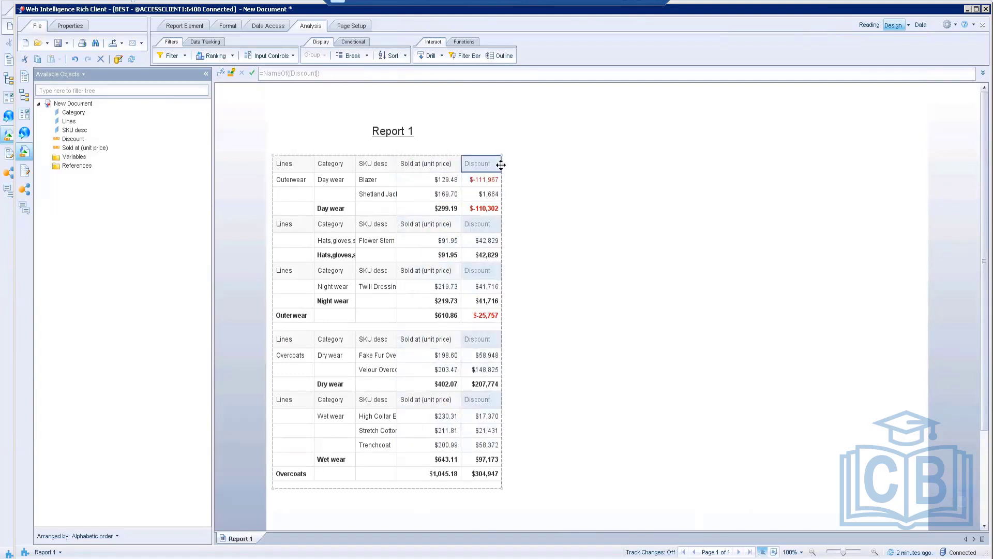
Step: Add a Sum calculation to the Sold at (unit price) column
{"action": "left_click", "coordinate": [424, 191]}
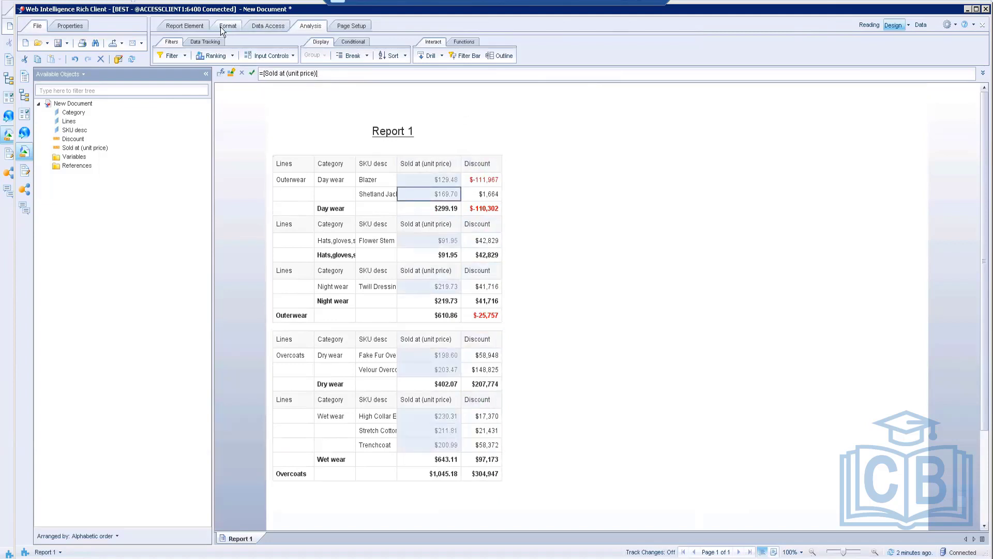
{"action": "left_click", "coordinate": [462, 43]}
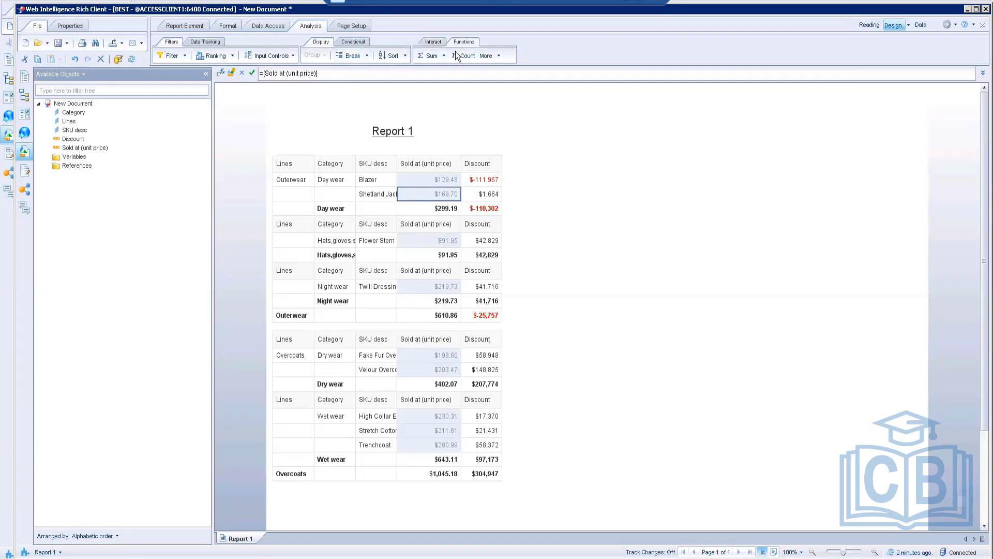
{"action": "left_click", "coordinate": [444, 55]}
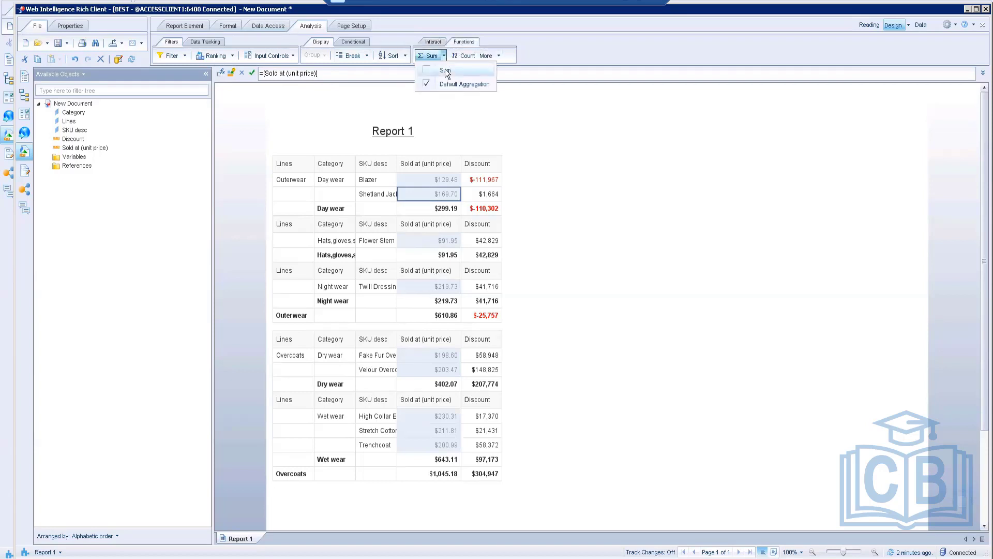
{"action": "left_click", "coordinate": [445, 69]}
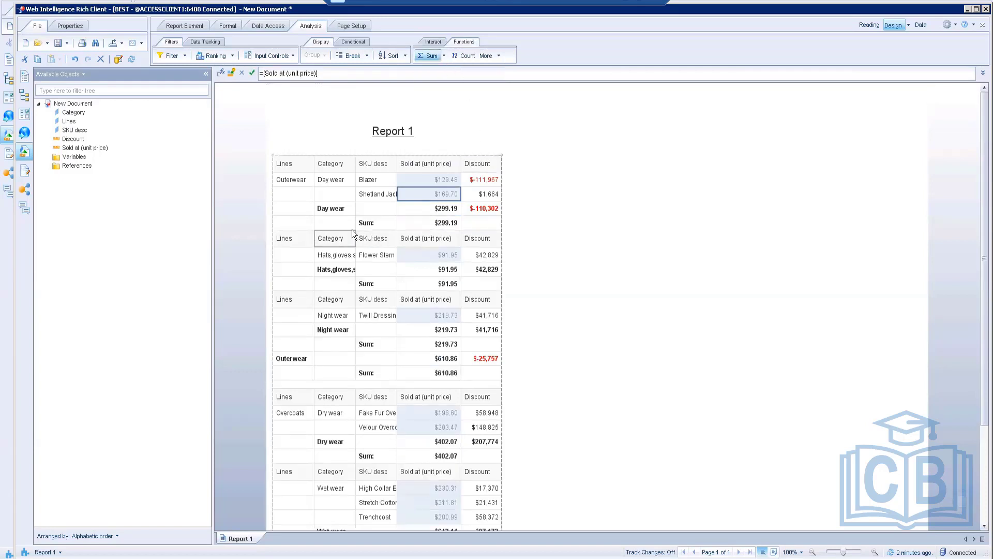
{"action": "left_click", "coordinate": [424, 208]}
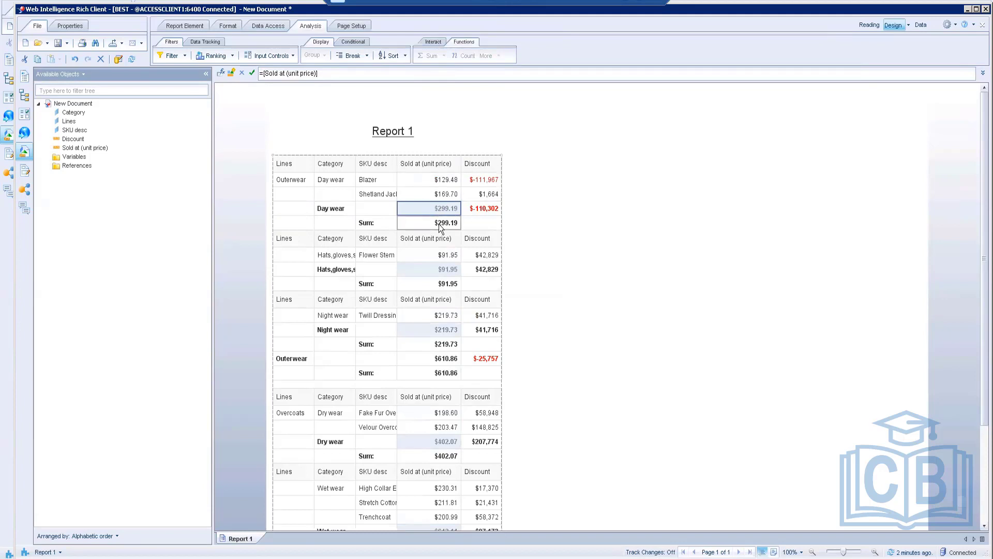
Step: Add an Average calculation to the Discount column
{"action": "left_click", "coordinate": [488, 194]}
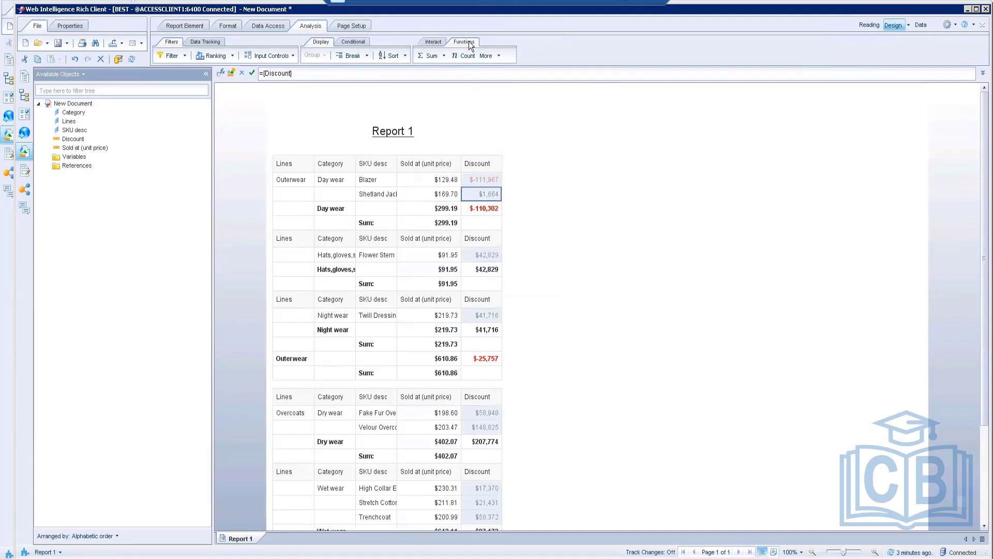
{"action": "left_click", "coordinate": [444, 57]}
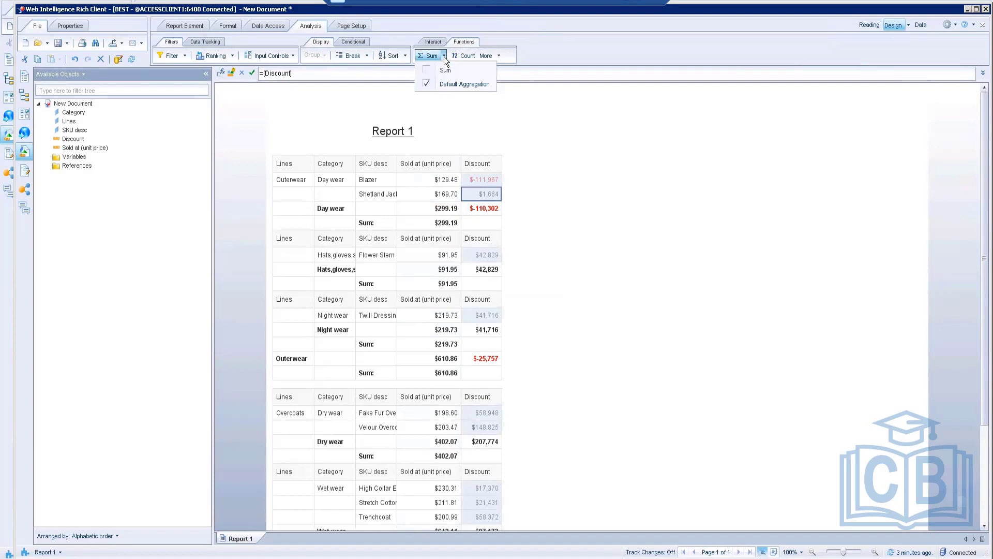
{"action": "left_click", "coordinate": [500, 56]}
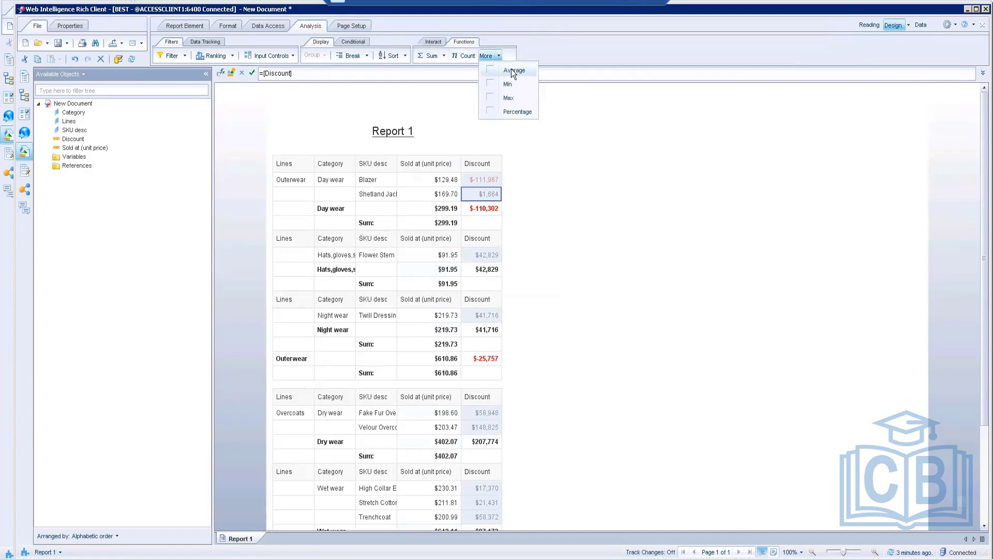
{"action": "left_click", "coordinate": [511, 70]}
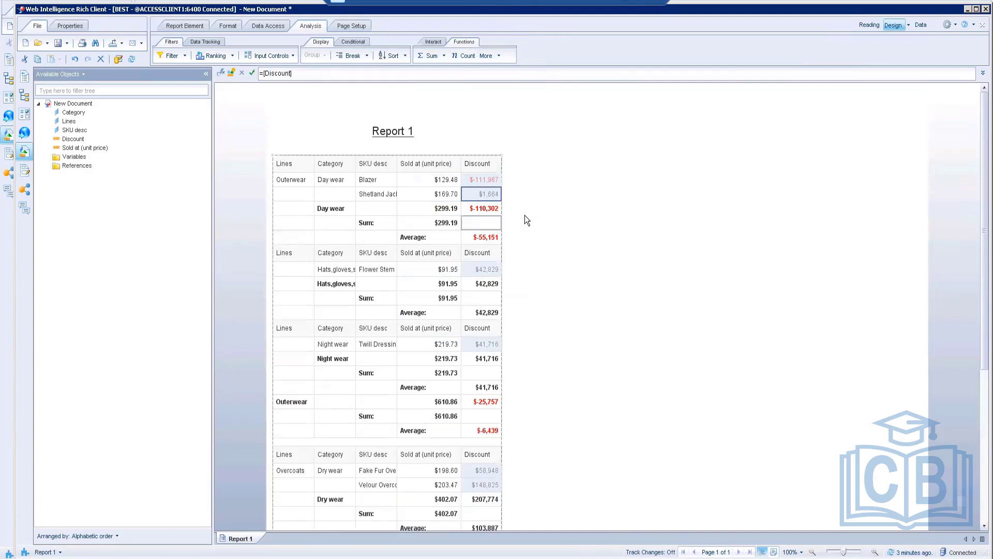
{"action": "left_click", "coordinate": [479, 172]}
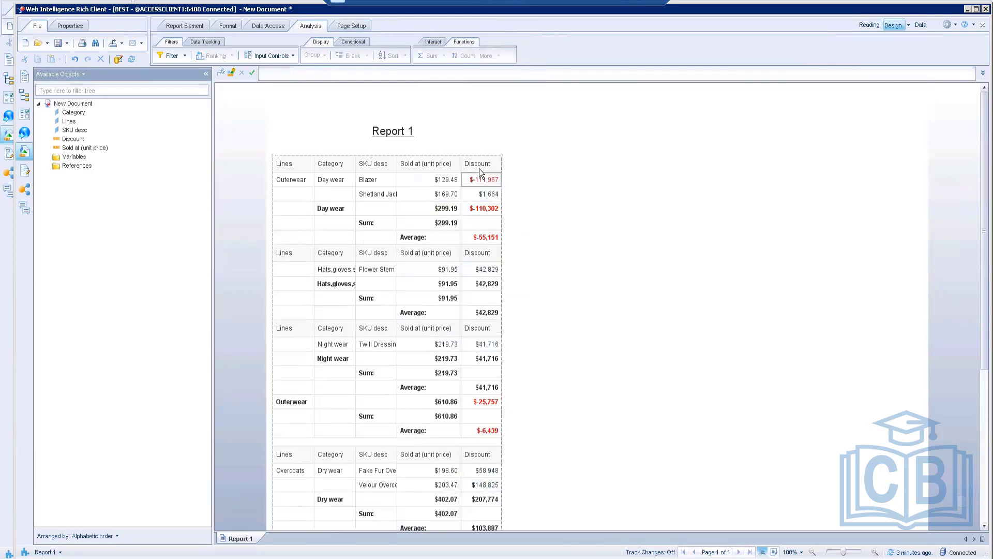
{"action": "left_click", "coordinate": [506, 244]}
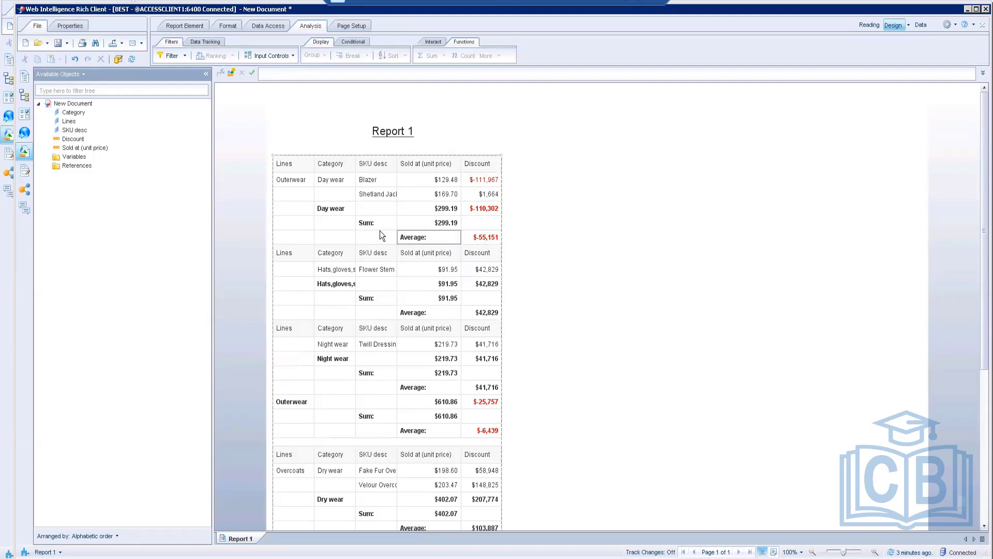
Step: Remove the default subtotal row carrying the category name from the Category break footers
{"action": "left_click", "coordinate": [281, 209]}
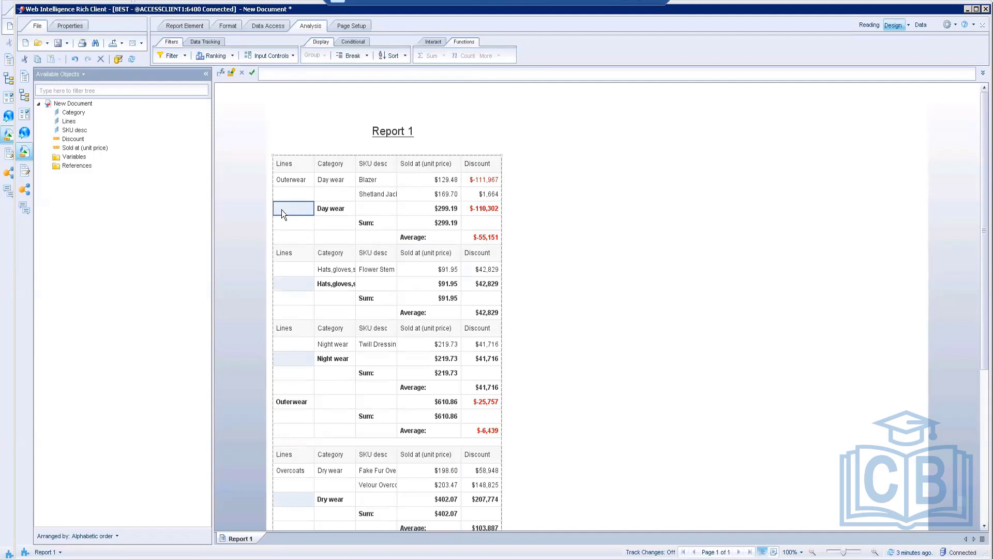
{"action": "right_click", "coordinate": [282, 209]}
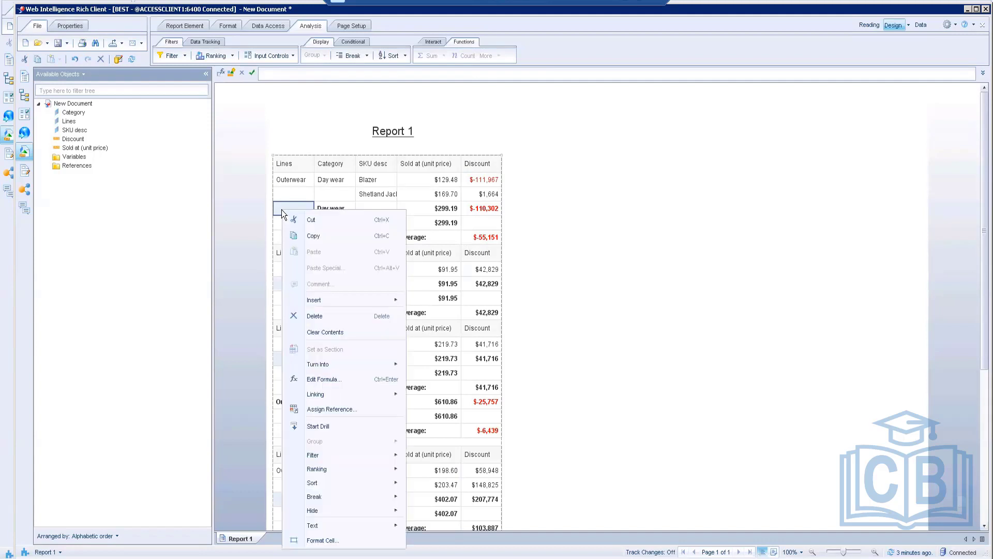
{"action": "left_click", "coordinate": [320, 317]}
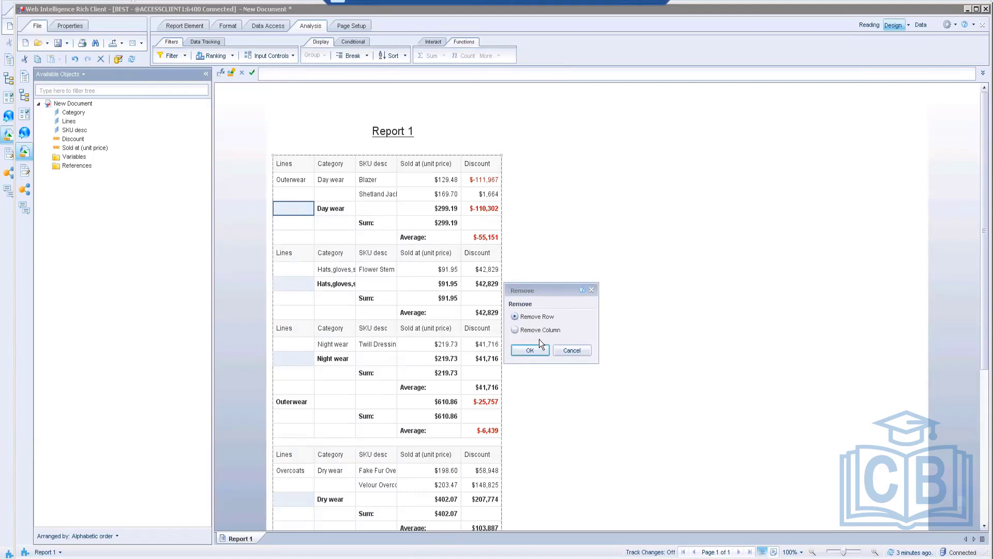
{"action": "left_click", "coordinate": [530, 350]}
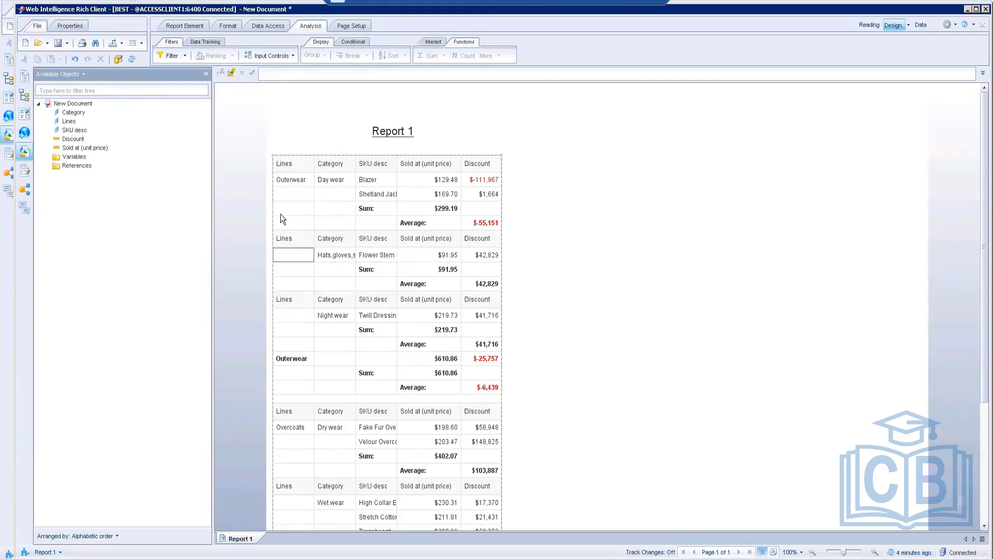
Step: Examine the Sum and Average rows for each category and line, down to the report's grand totals
{"action": "scroll", "coordinate": [316, 390], "scroll_direction": "down", "scroll_amount": 1}
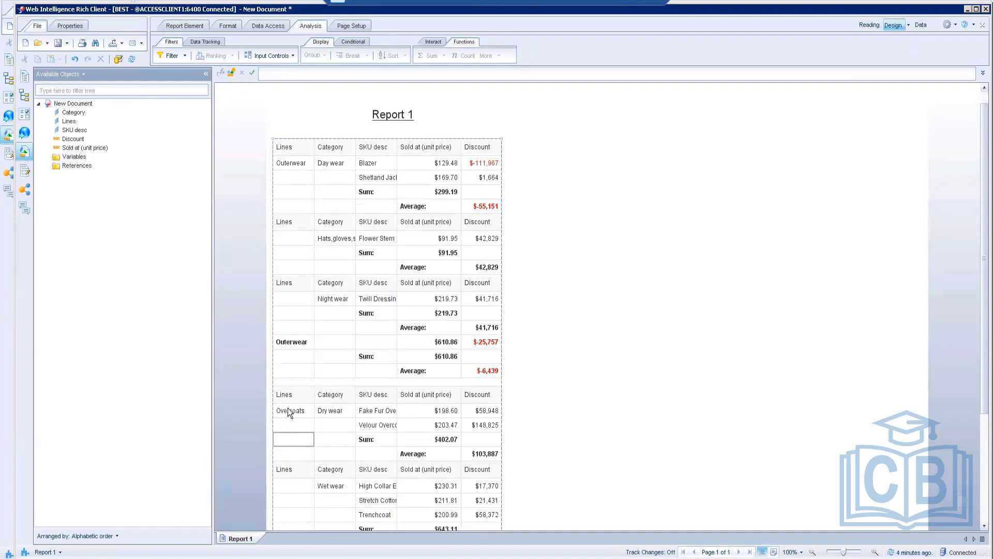
{"action": "scroll", "coordinate": [331, 415], "scroll_direction": "down", "scroll_amount": 2}
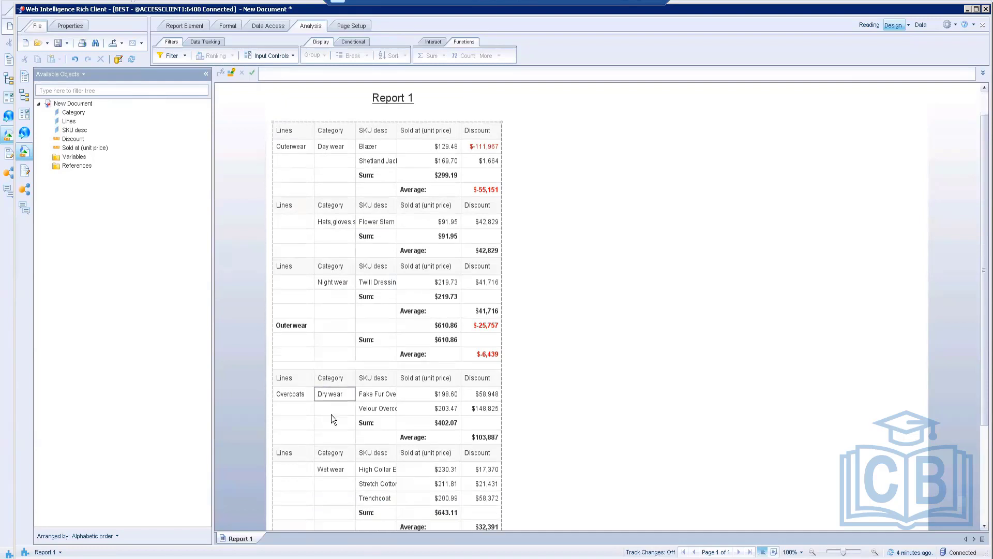
{"action": "scroll", "coordinate": [333, 377], "scroll_direction": "down", "scroll_amount": 1}
{"action": "scroll", "coordinate": [333, 376], "scroll_direction": "down", "scroll_amount": 2}
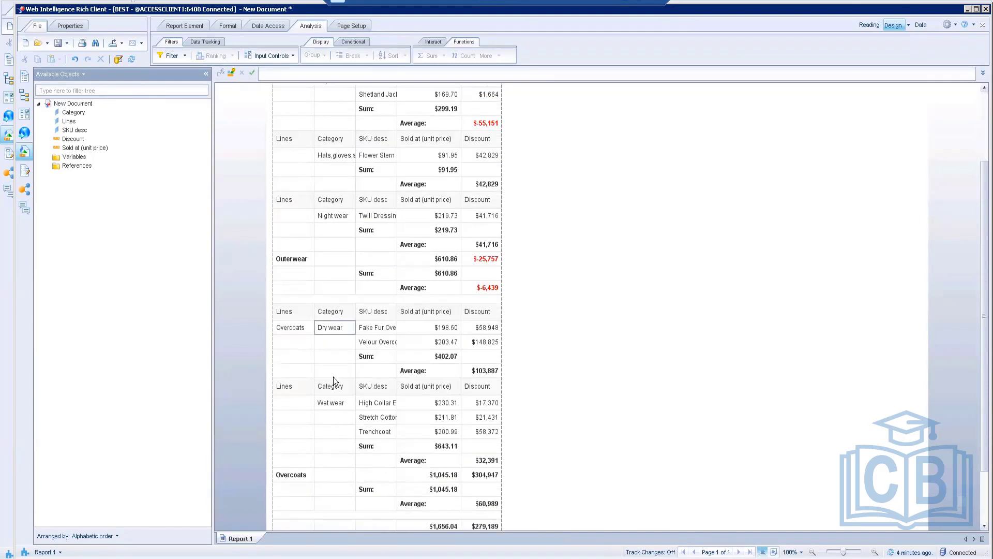
{"action": "scroll", "coordinate": [336, 307], "scroll_direction": "down", "scroll_amount": 2}
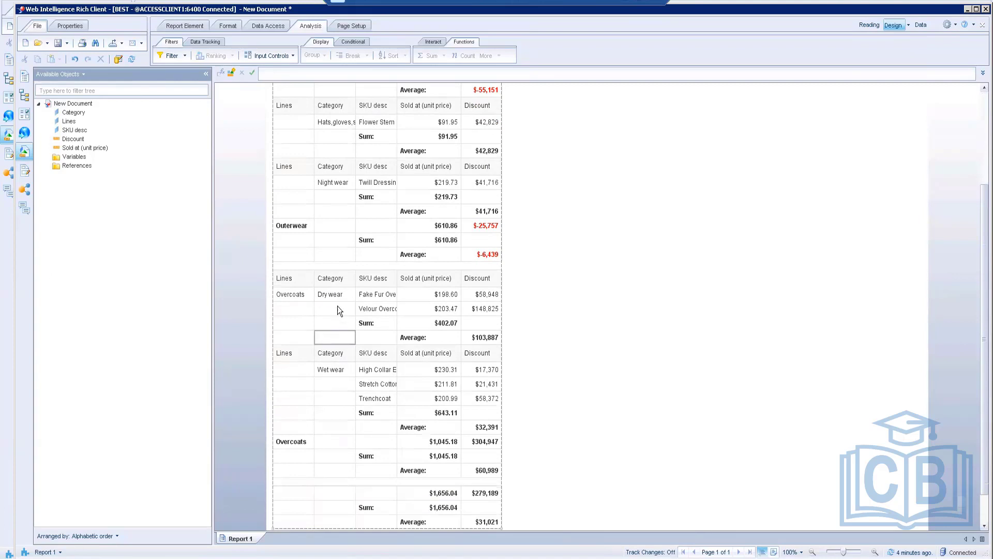
{"action": "left_click", "coordinate": [611, 310]}
{"action": "scroll", "coordinate": [638, 301], "scroll_direction": "up", "scroll_amount": 2}
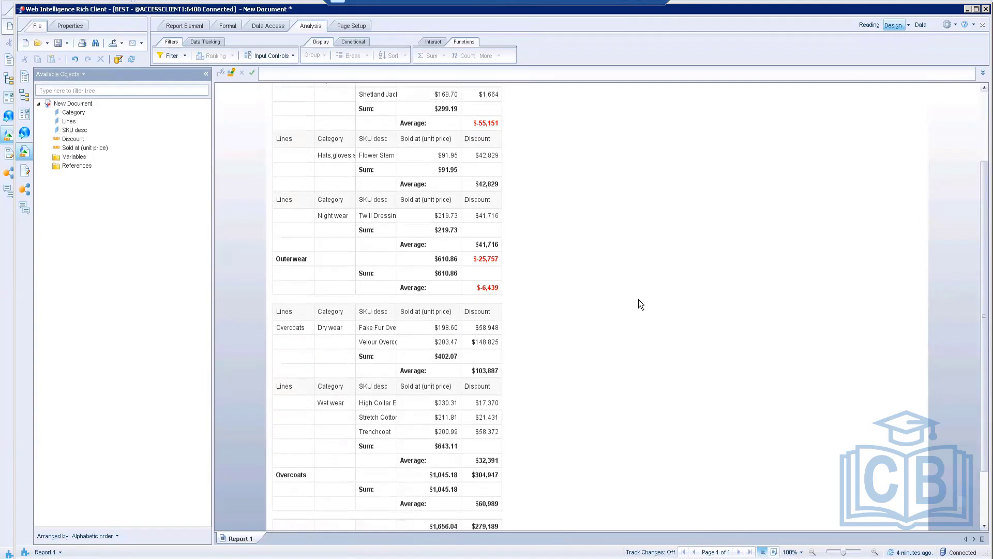
{"action": "scroll", "coordinate": [637, 300], "scroll_direction": "down", "scroll_amount": 1}
{"action": "scroll", "coordinate": [636, 300], "scroll_direction": "up", "scroll_amount": 2}
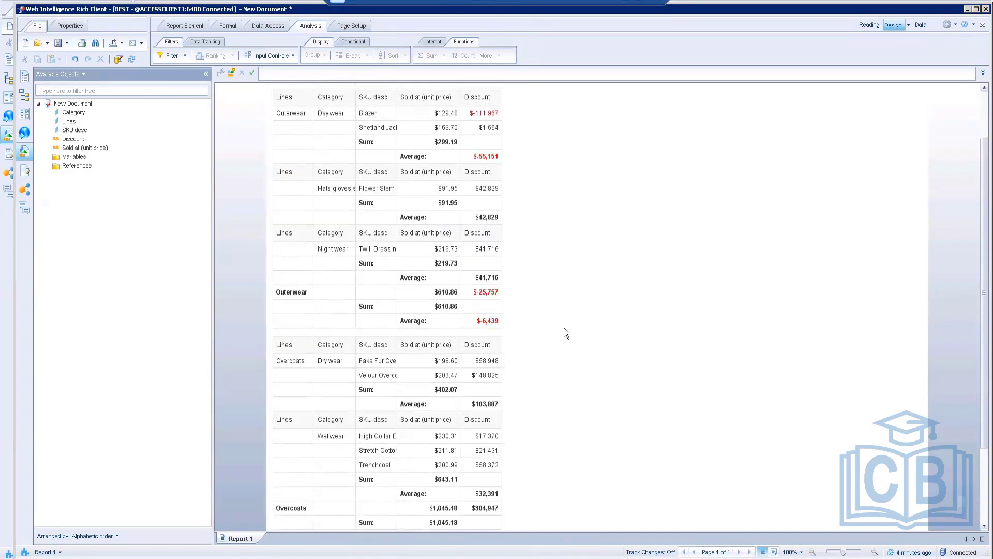
{"action": "scroll", "coordinate": [564, 328], "scroll_direction": "up", "scroll_amount": 2}
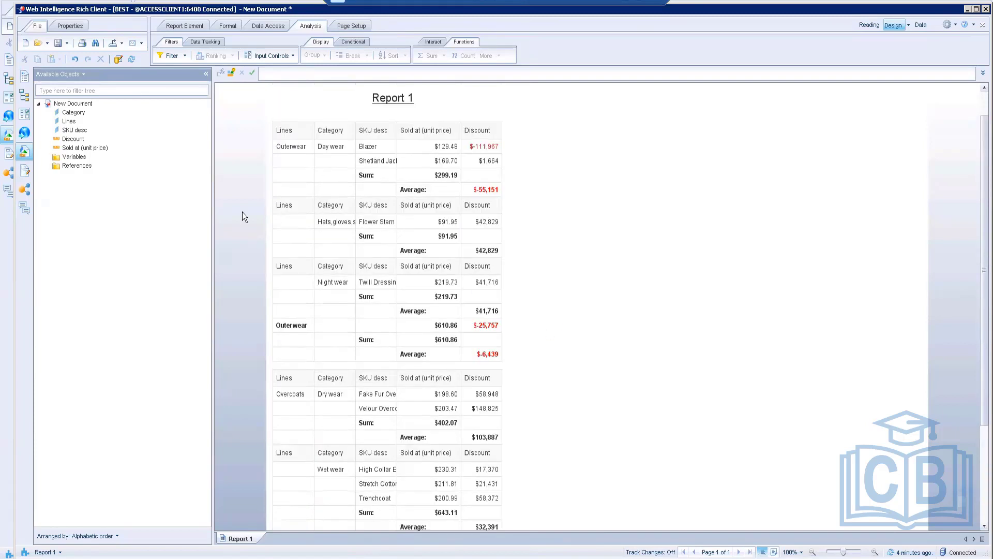
Step: Switch to the Word activity document and read item 6 on the break options for the Lines column
{"action": "left_click", "coordinate": [644, 12]}
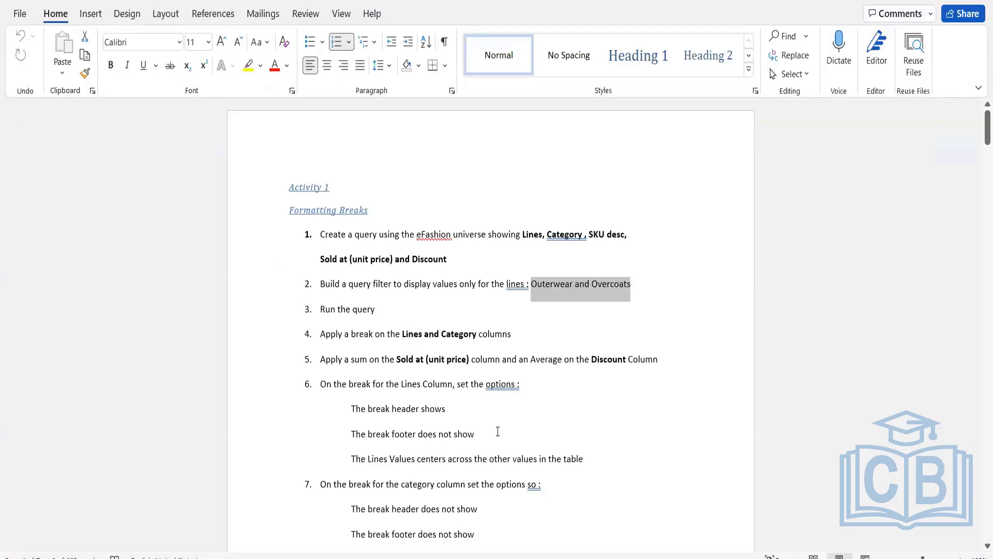
{"action": "scroll", "coordinate": [498, 431], "scroll_direction": "down", "scroll_amount": 1}
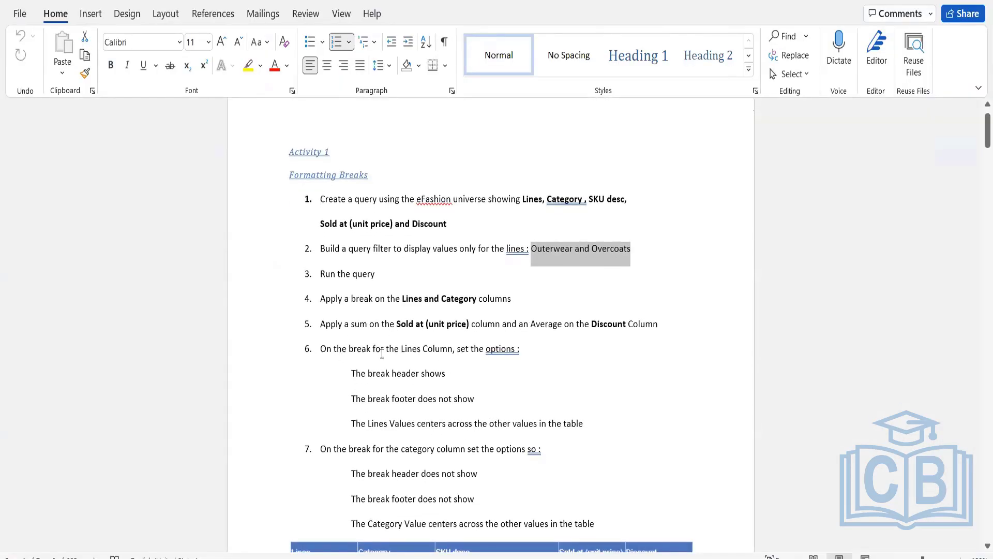
{"action": "left_click", "coordinate": [500, 352]}
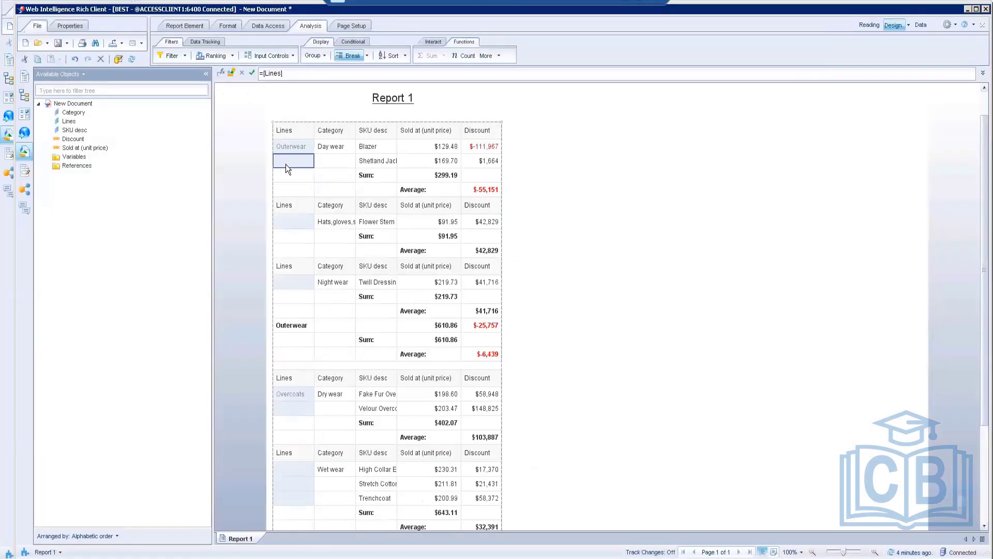
Step: Show the break header and hide the break footer for the Lines break, with duplicate values set to Display first
{"action": "right_click", "coordinate": [286, 163]}
{"action": "mouse_move", "coordinate": [322, 453]}
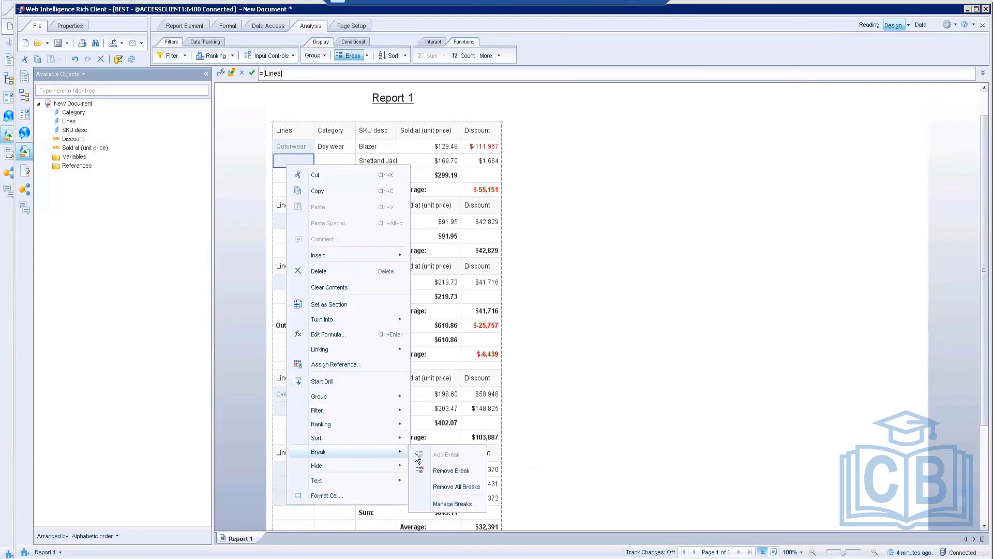
{"action": "left_click", "coordinate": [449, 505]}
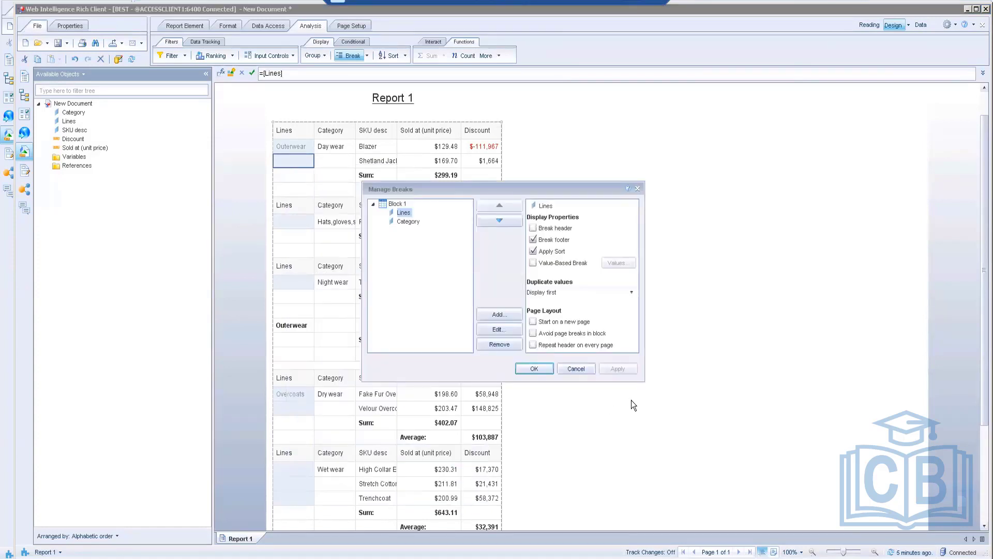
{"action": "left_click", "coordinate": [551, 229]}
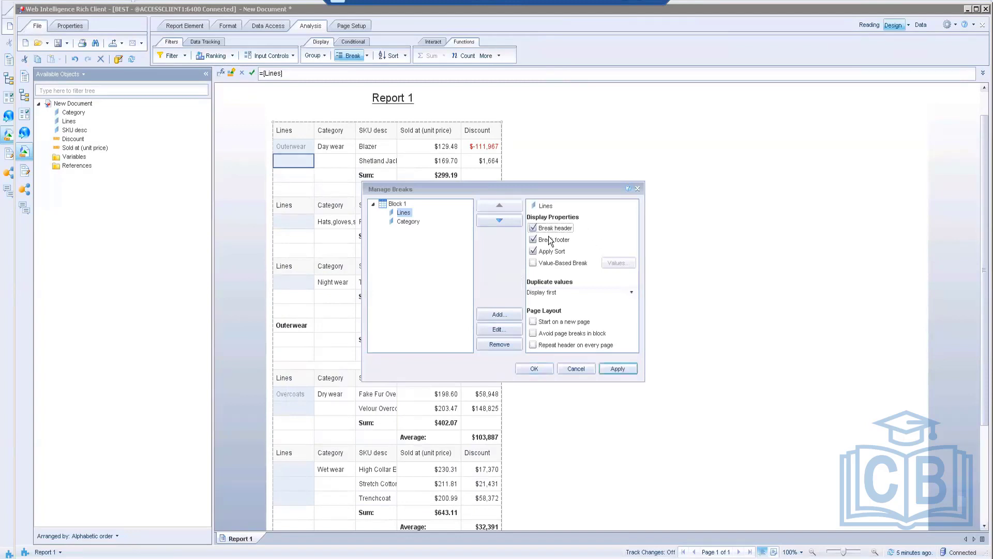
{"action": "left_click", "coordinate": [550, 240]}
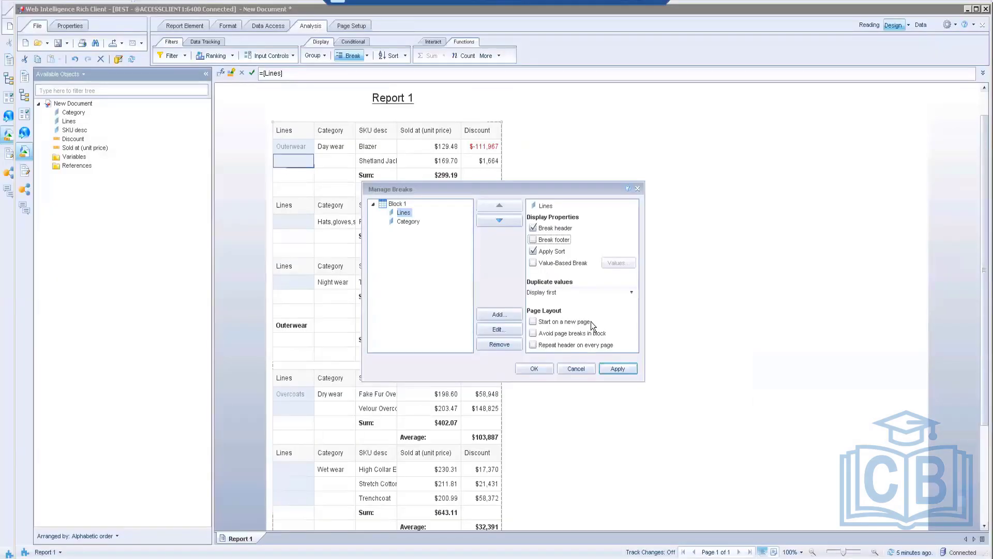
{"action": "left_click", "coordinate": [631, 293]}
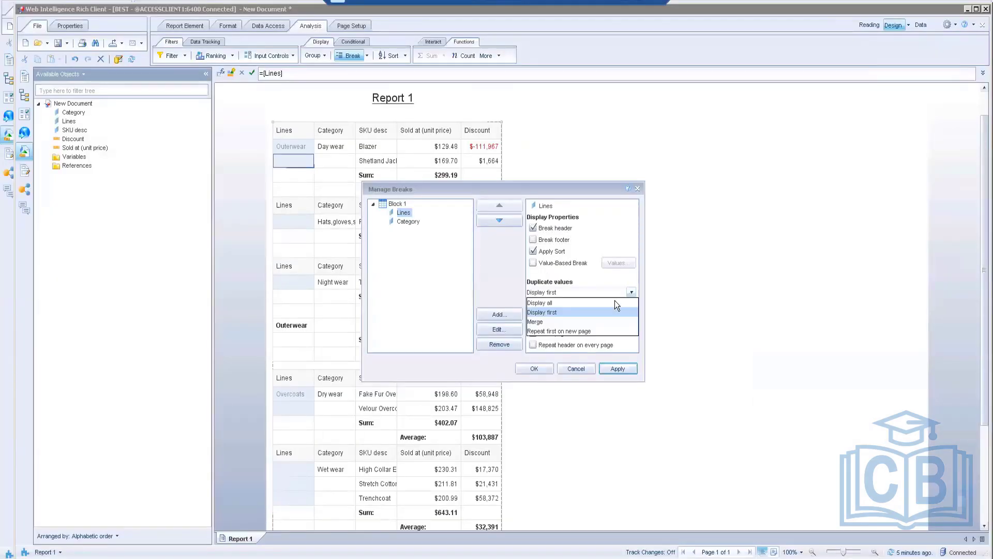
{"action": "left_click", "coordinate": [540, 313]}
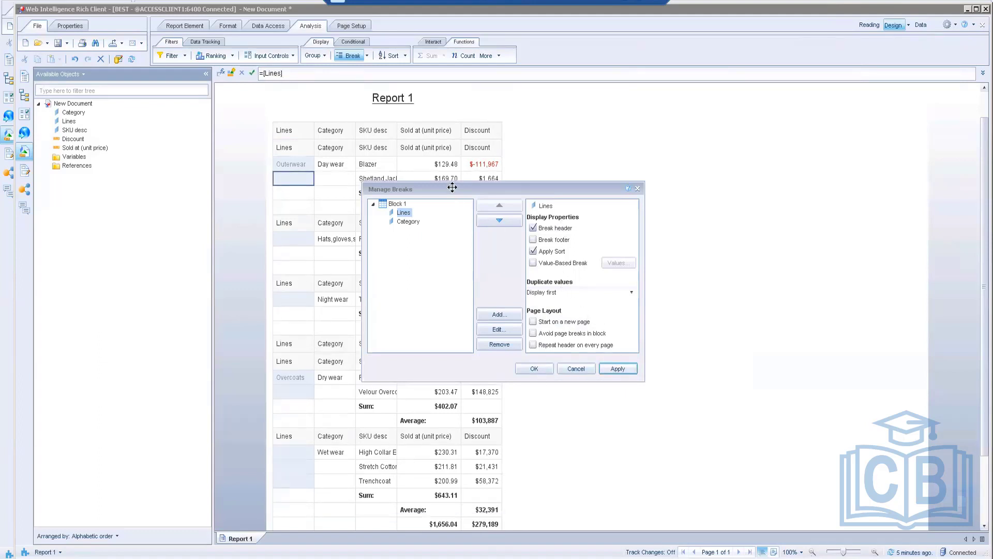
{"action": "left_click_drag", "start_coordinate": [452, 187], "coordinate": [607, 160]}
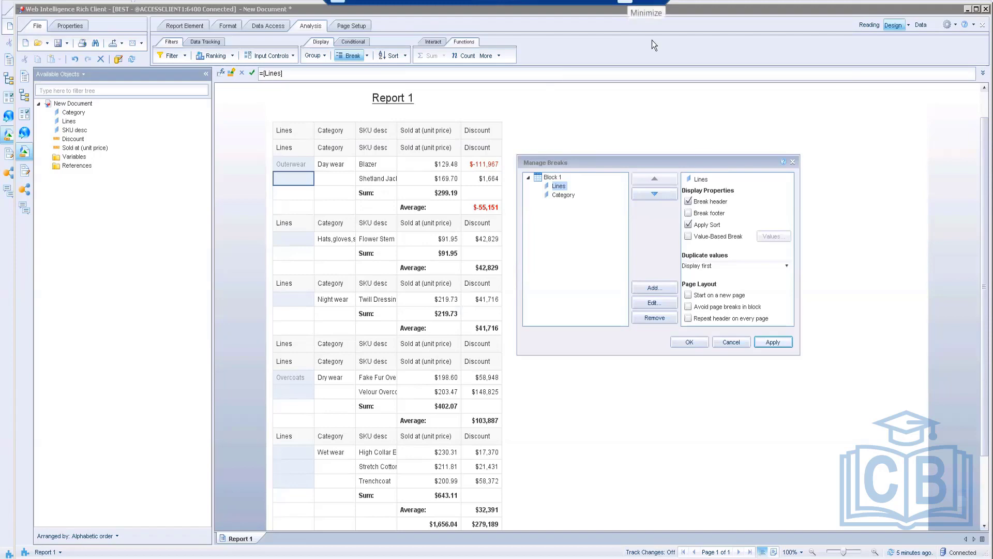
{"action": "left_click", "coordinate": [740, 343]}
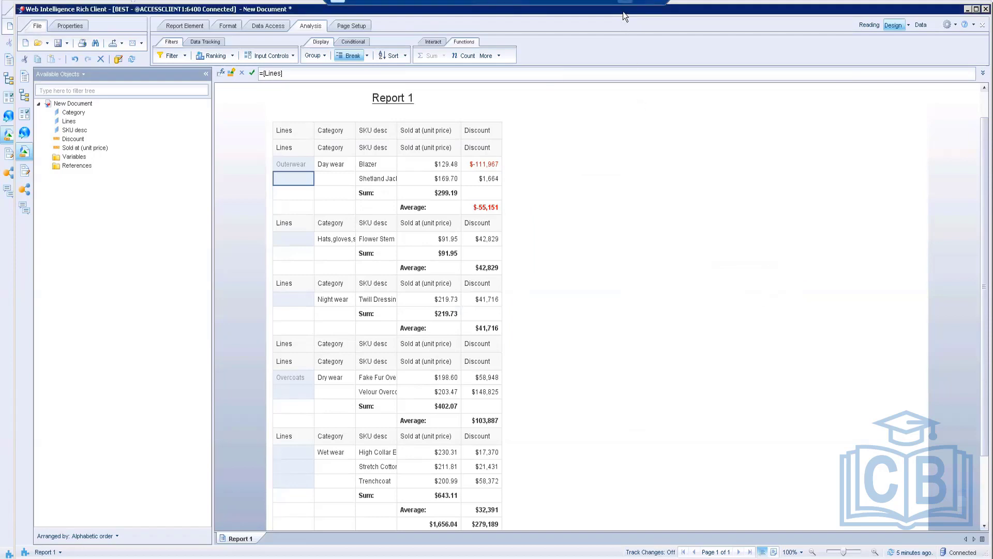
Step: Switch to the Word activity document and review item 7's Category break options and the sample result table
{"action": "left_click", "coordinate": [623, 12]}
{"action": "scroll", "coordinate": [412, 389], "scroll_direction": "down", "scroll_amount": 1}
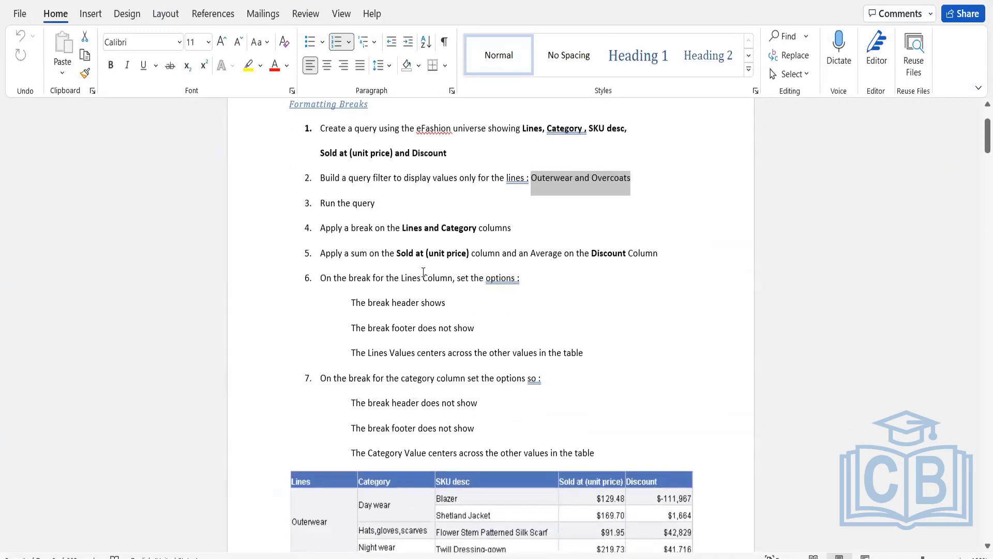
{"action": "left_click_drag", "start_coordinate": [452, 280], "coordinate": [373, 280]}
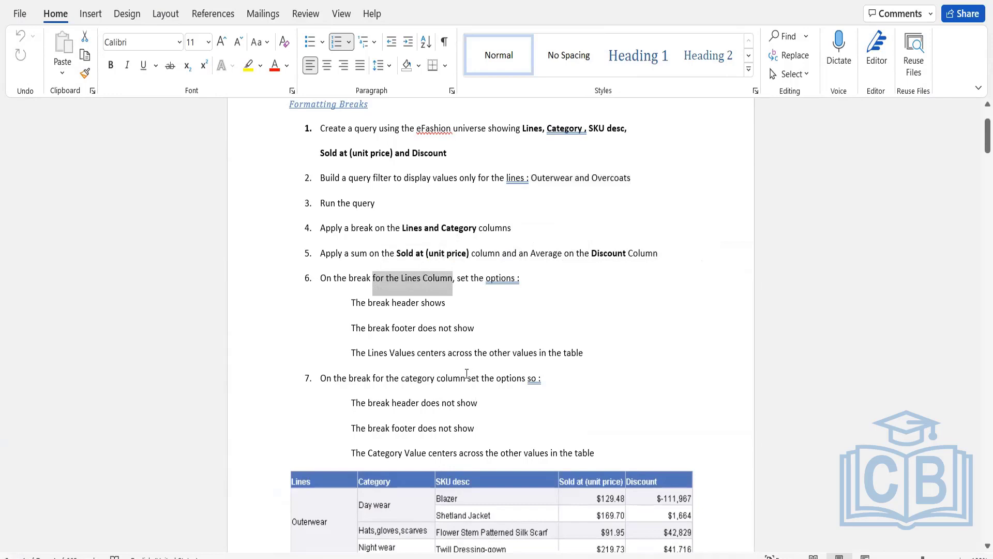
{"action": "scroll", "coordinate": [465, 387], "scroll_direction": "down", "scroll_amount": 1}
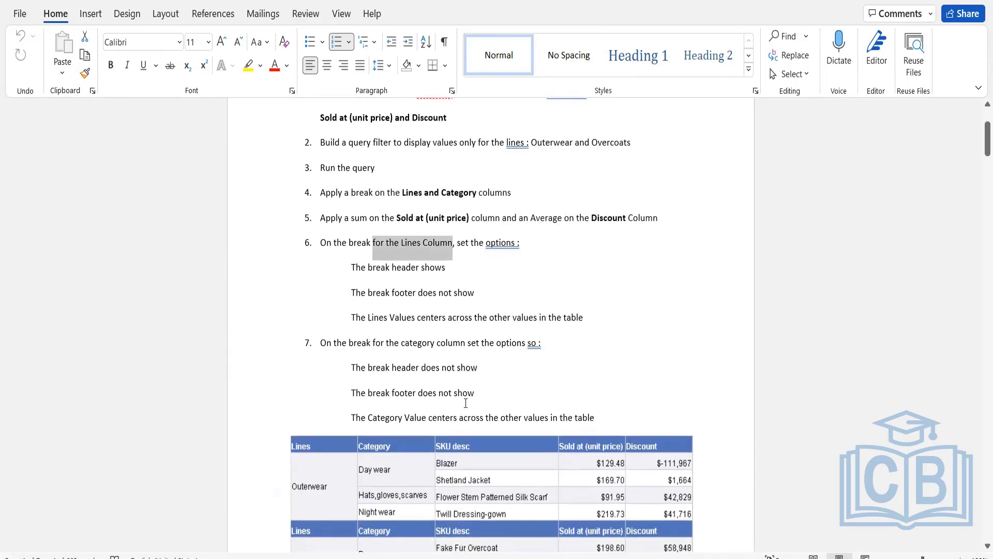
{"action": "scroll", "coordinate": [554, 399], "scroll_direction": "down", "scroll_amount": 2}
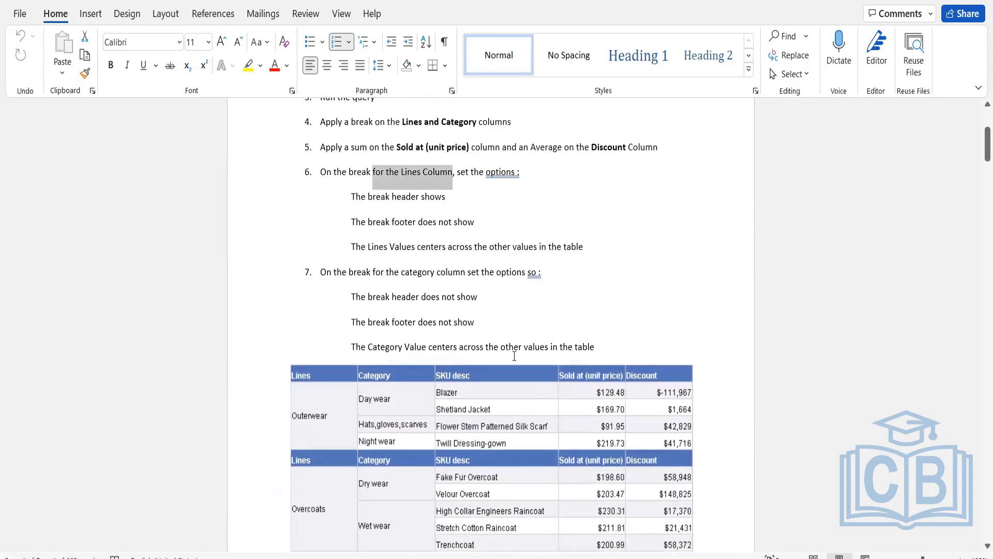
{"action": "scroll", "coordinate": [614, 349], "scroll_direction": "down", "scroll_amount": 3}
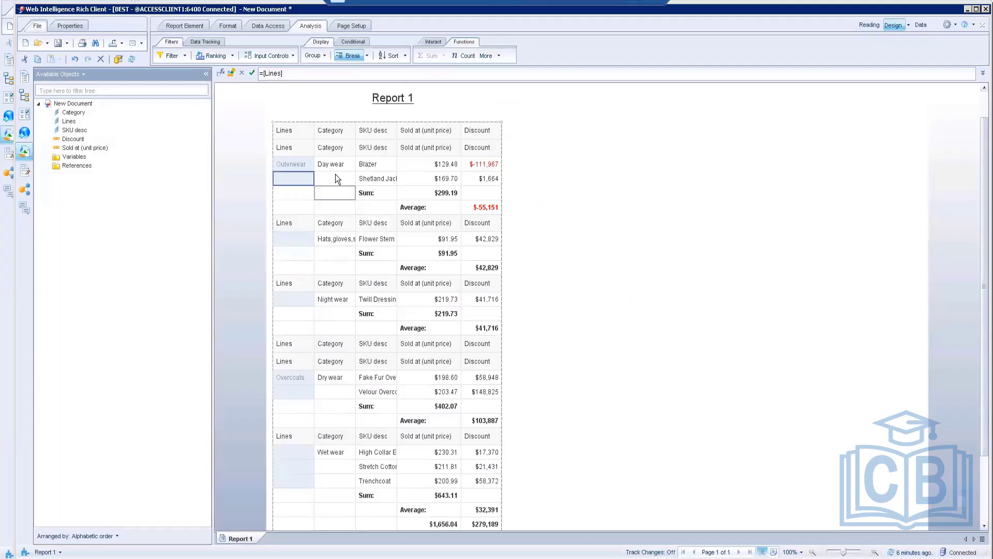
Step: Hide both the break header and the break footer for the Category break, with duplicate values set to Display first
{"action": "left_click", "coordinate": [335, 175]}
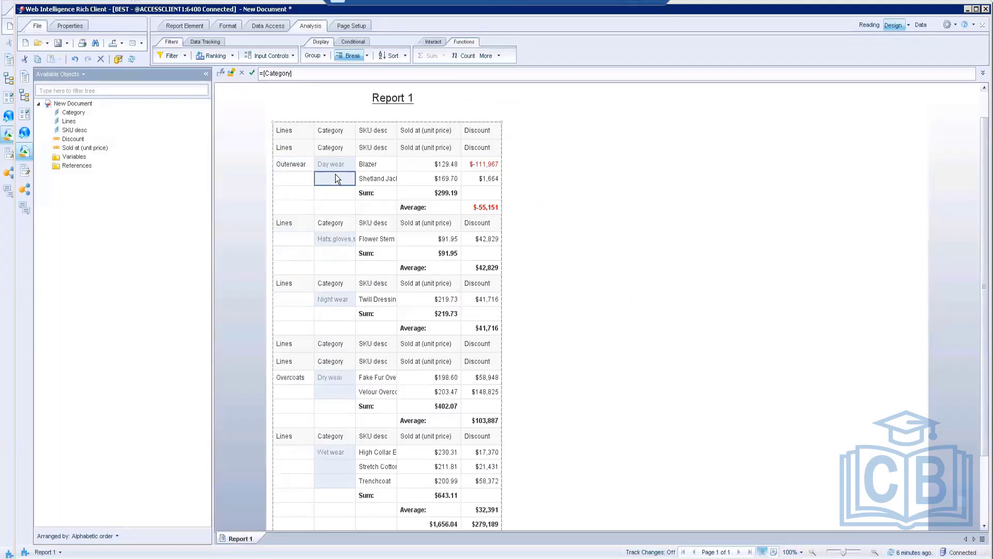
{"action": "right_click", "coordinate": [336, 174]}
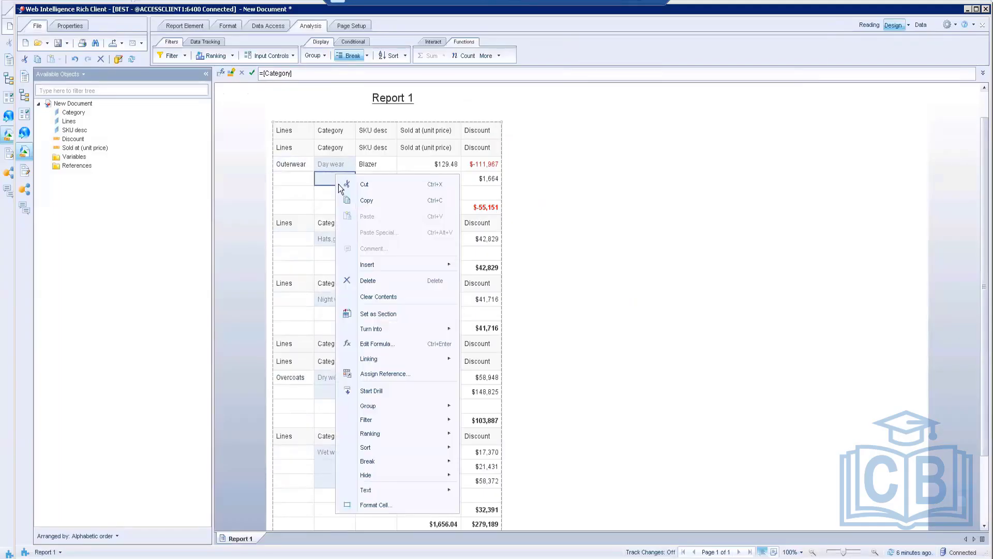
{"action": "mouse_move", "coordinate": [375, 458]}
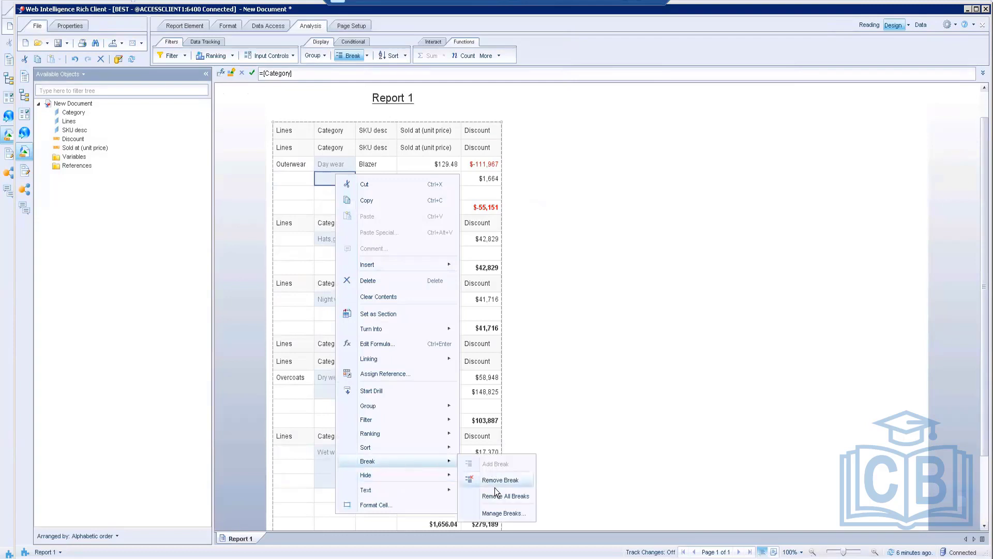
{"action": "left_click", "coordinate": [494, 513]}
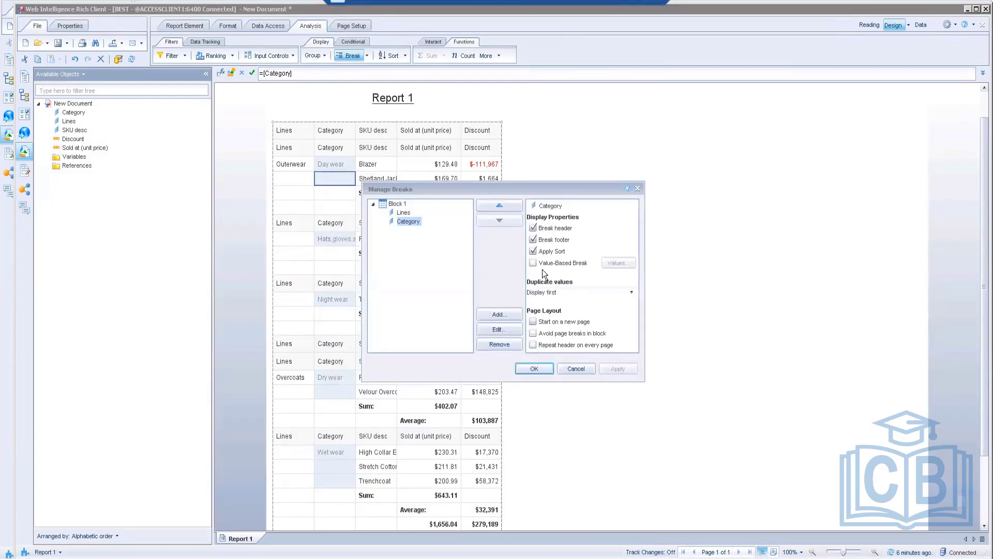
{"action": "left_click", "coordinate": [548, 228]}
{"action": "left_click", "coordinate": [546, 239]}
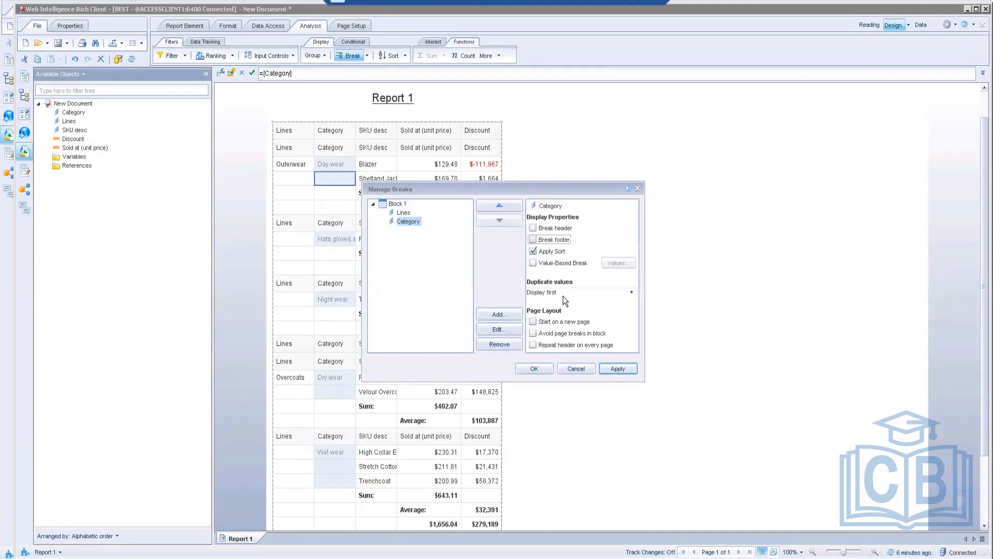
{"action": "left_click", "coordinate": [577, 290]}
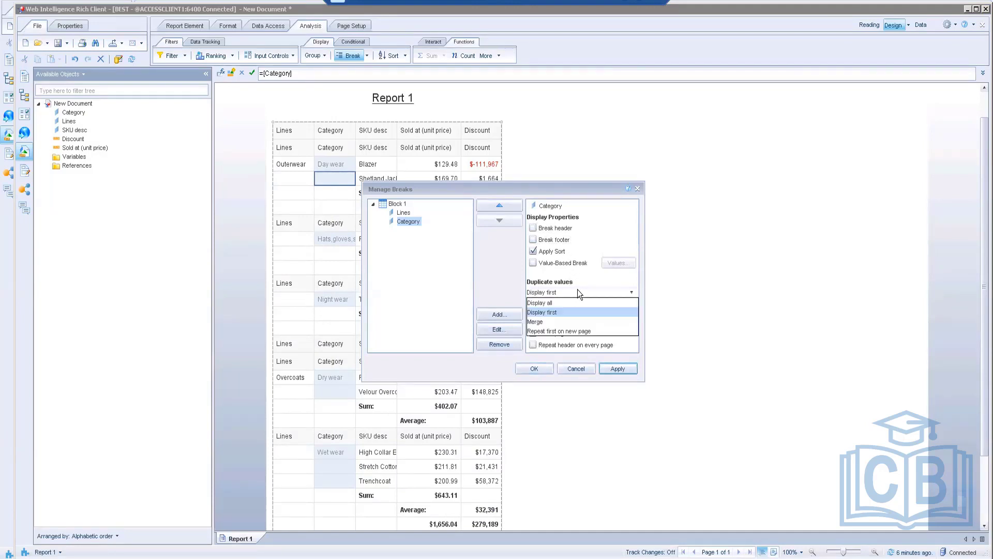
{"action": "left_click", "coordinate": [548, 310]}
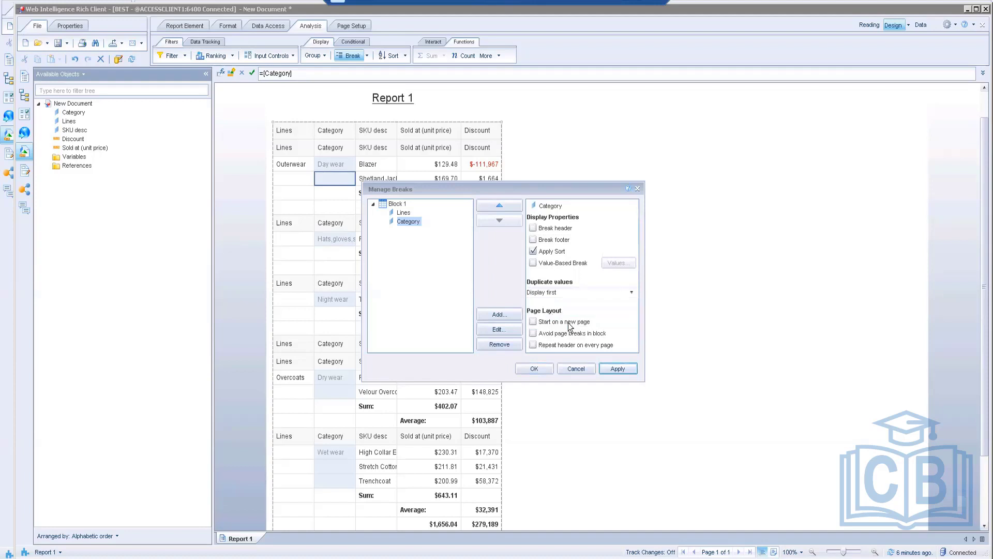
{"action": "left_click", "coordinate": [622, 370]}
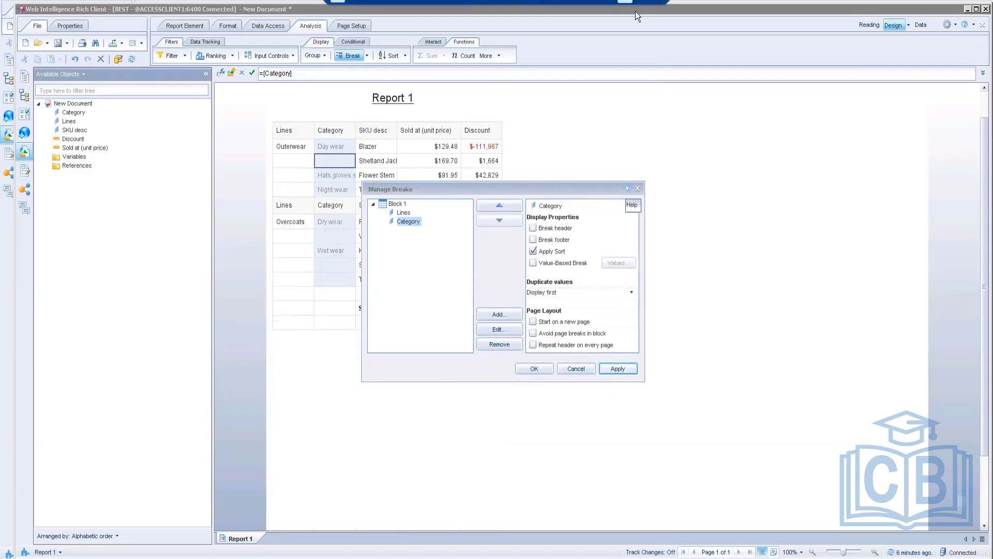
{"action": "left_click", "coordinate": [575, 368]}
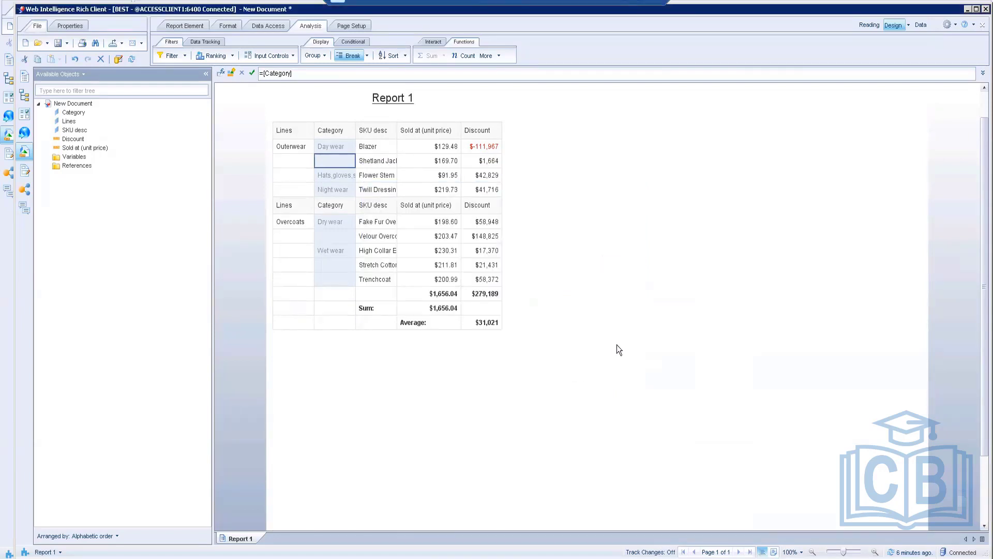
Step: Auto-fit the width of the Category column so that its longest value fits
{"action": "left_click", "coordinate": [335, 189]}
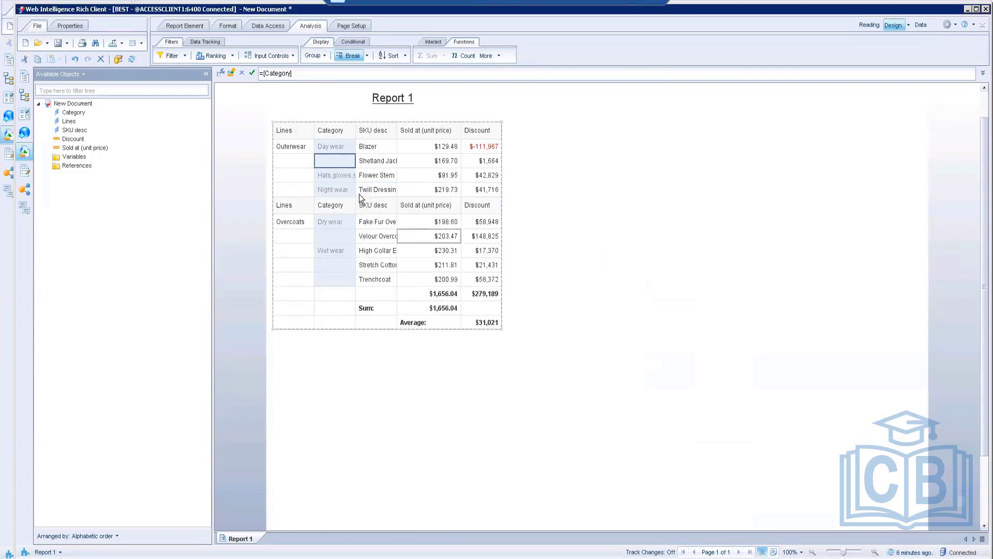
{"action": "double_click", "coordinate": [355, 131]}
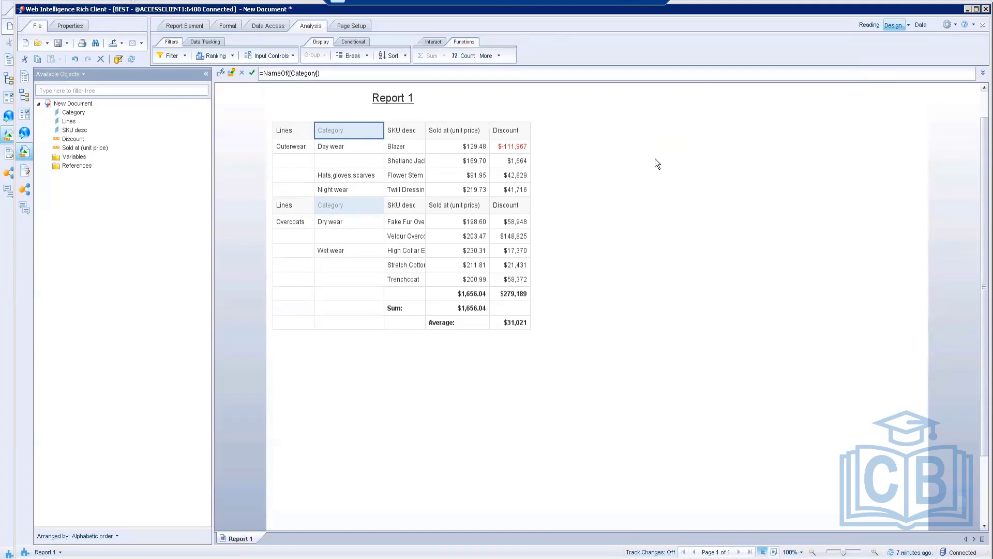
{"action": "left_click", "coordinate": [76, 113]}
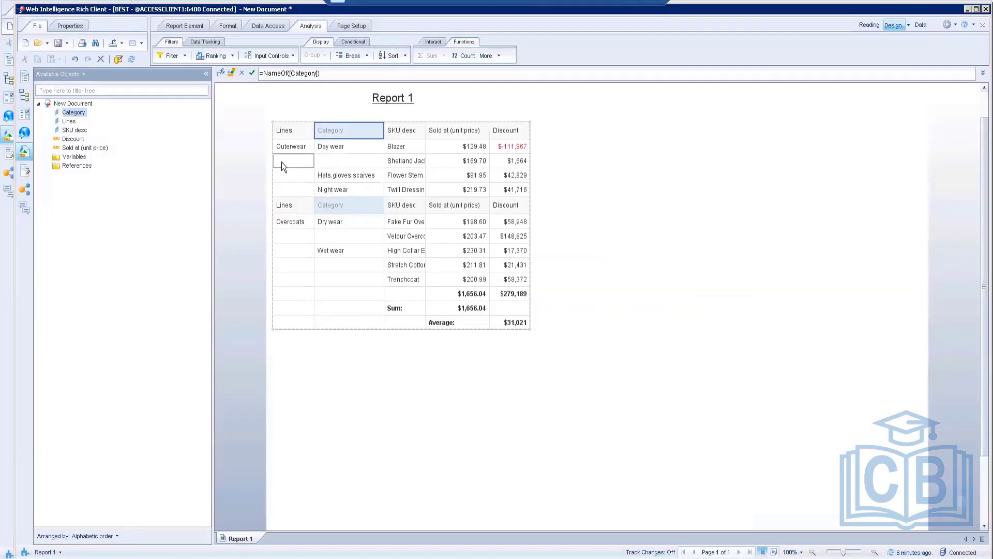
Step: Set duplicate values to Merge for the Lines break and apply it to the table
{"action": "left_click", "coordinate": [282, 162]}
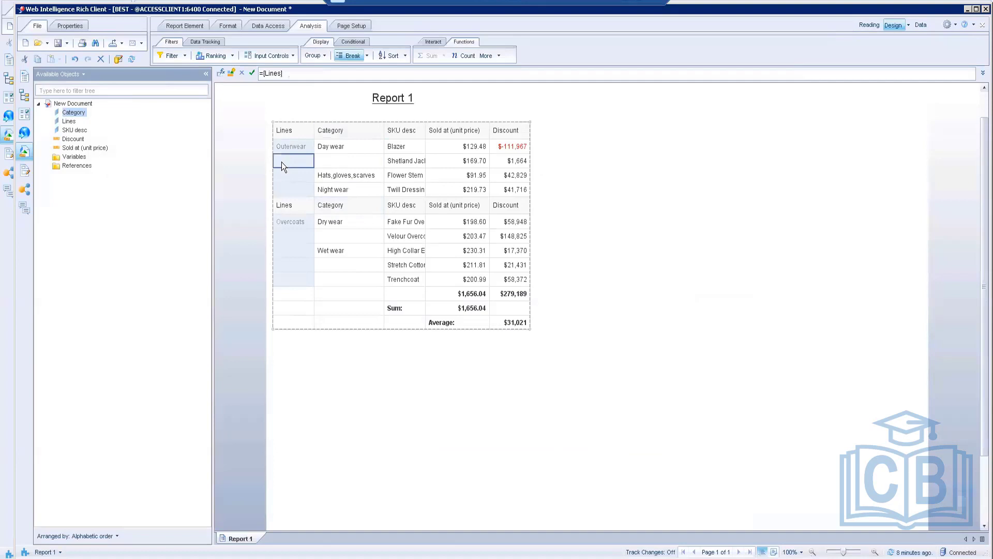
{"action": "right_click", "coordinate": [281, 162]}
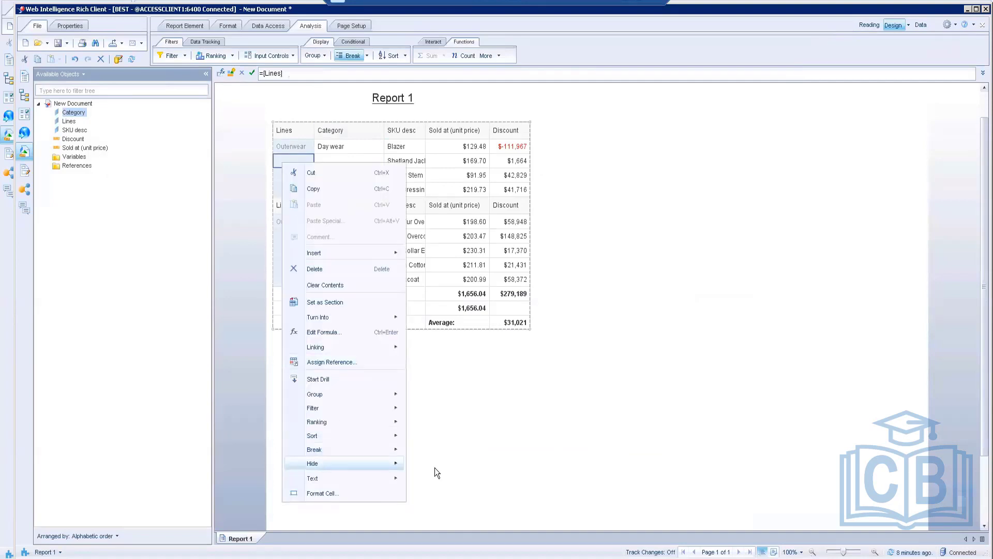
{"action": "mouse_move", "coordinate": [366, 449]}
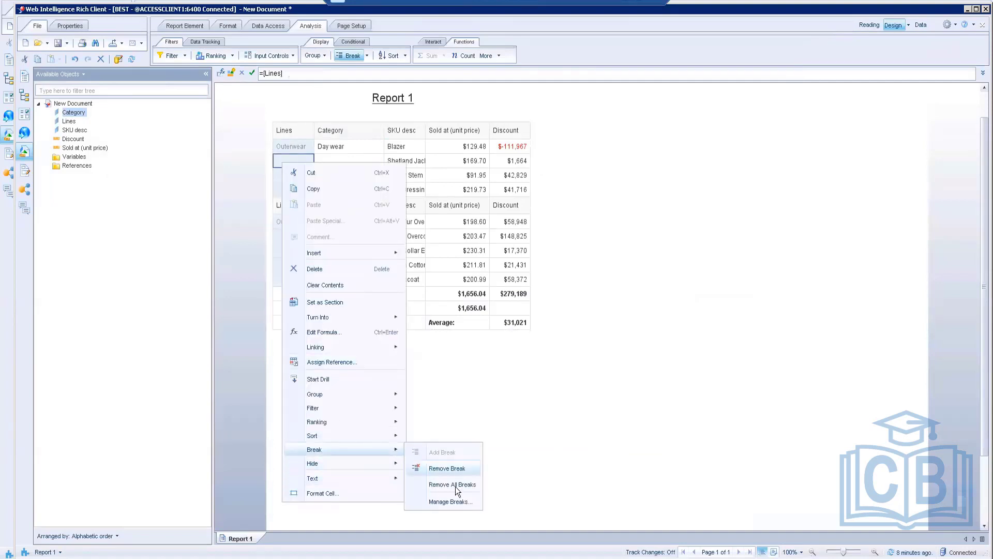
{"action": "left_click", "coordinate": [444, 499]}
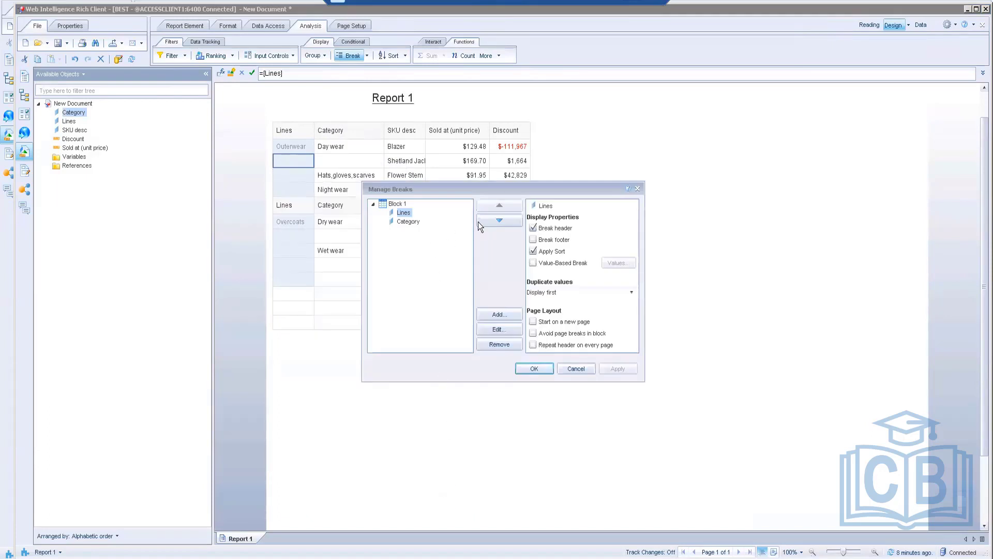
{"action": "left_click", "coordinate": [619, 293]}
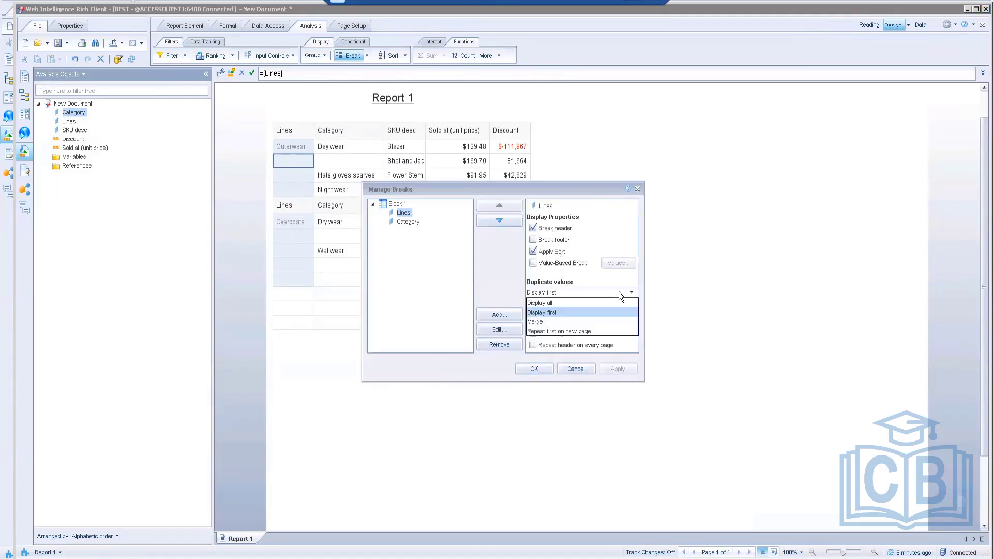
{"action": "left_click", "coordinate": [543, 321]}
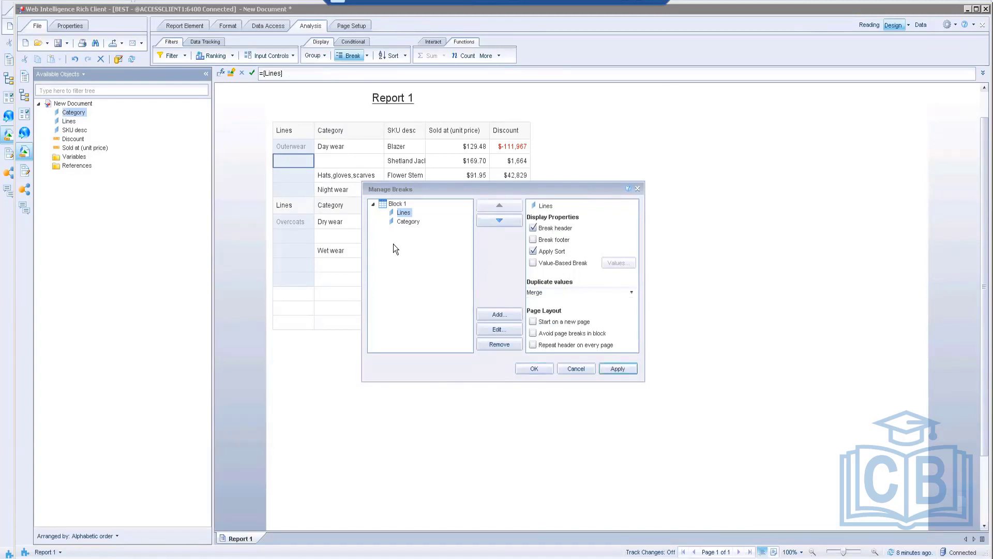
{"action": "left_click", "coordinate": [616, 368]}
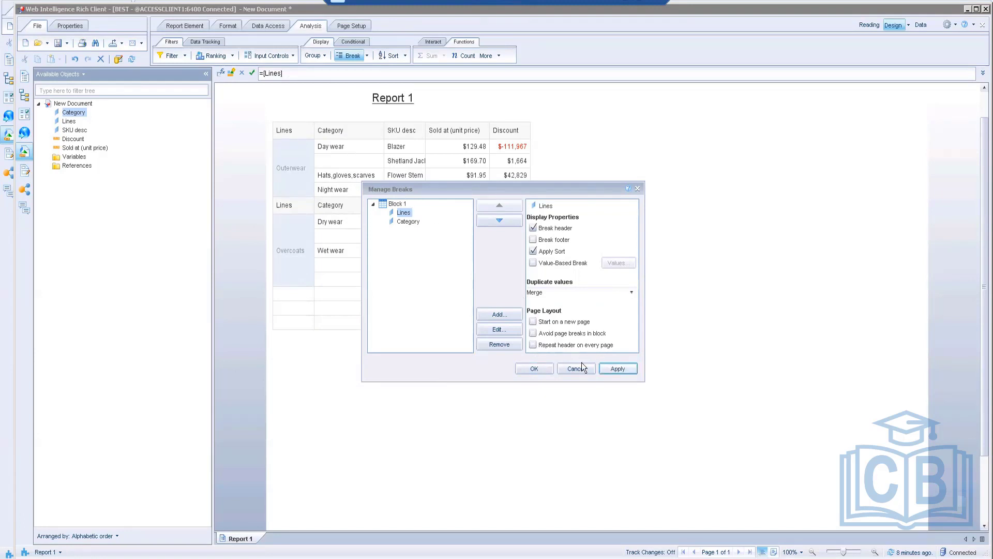
Step: Set duplicate values to Merge for the Category break and apply it to the table
{"action": "left_click", "coordinate": [547, 368]}
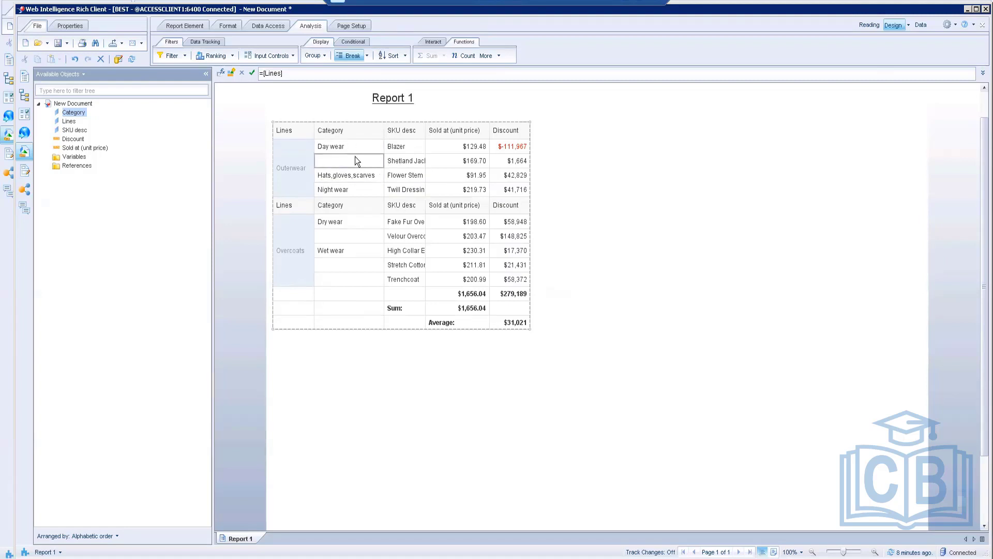
{"action": "left_click", "coordinate": [355, 146]}
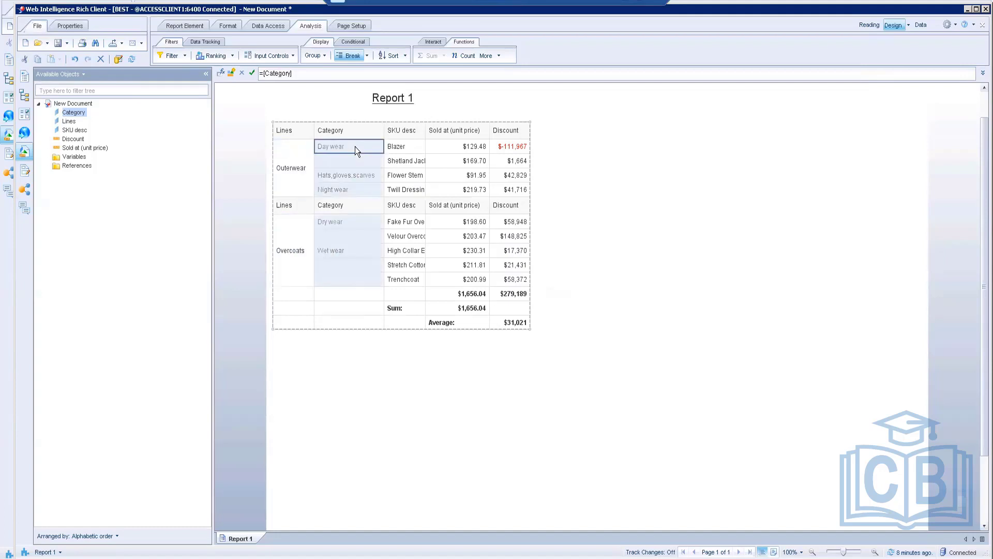
{"action": "right_click", "coordinate": [355, 147]}
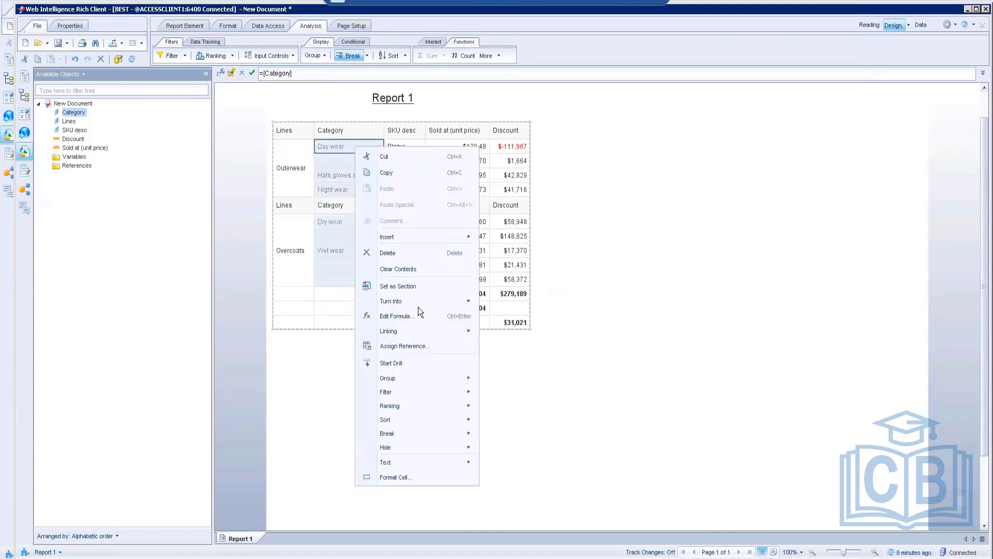
{"action": "mouse_move", "coordinate": [466, 438]}
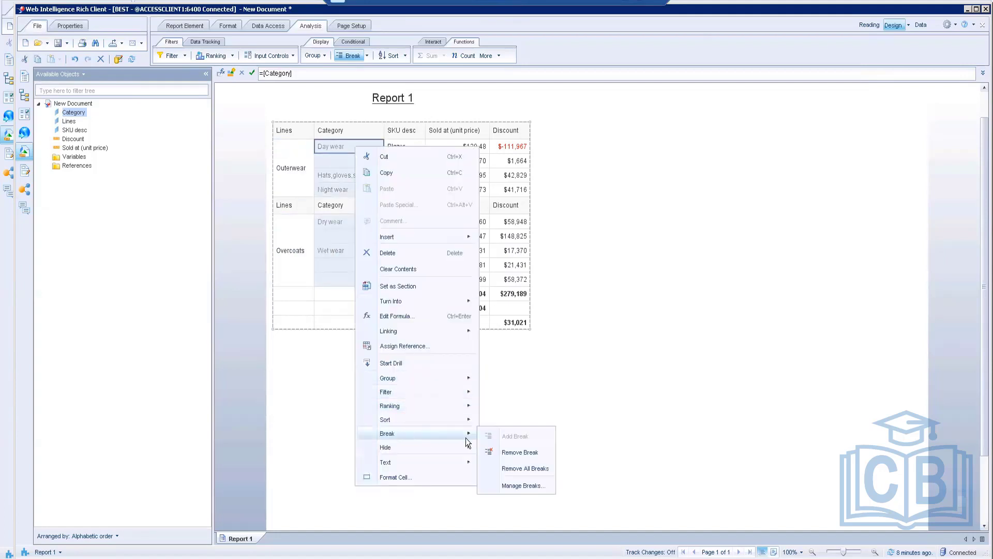
{"action": "left_click", "coordinate": [517, 489]}
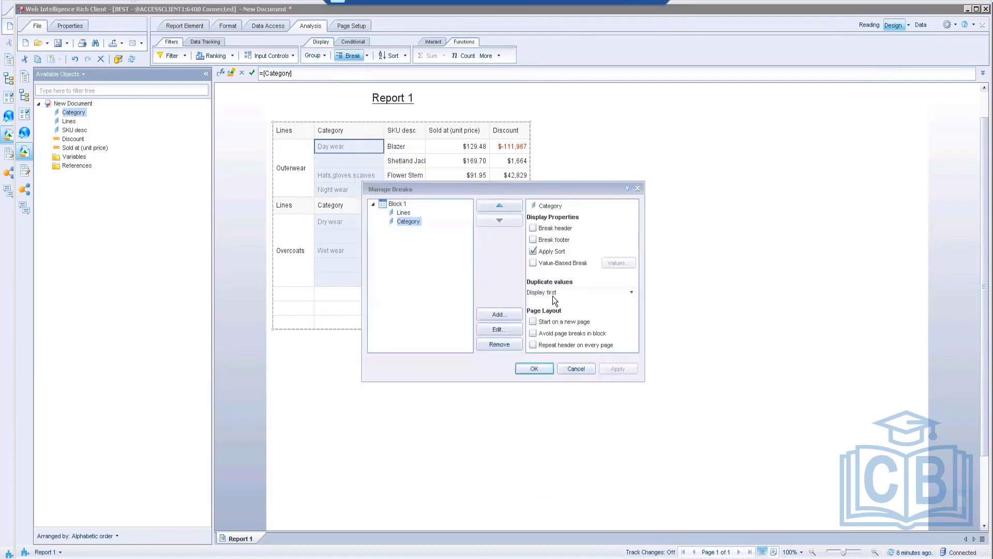
{"action": "left_click", "coordinate": [592, 293]}
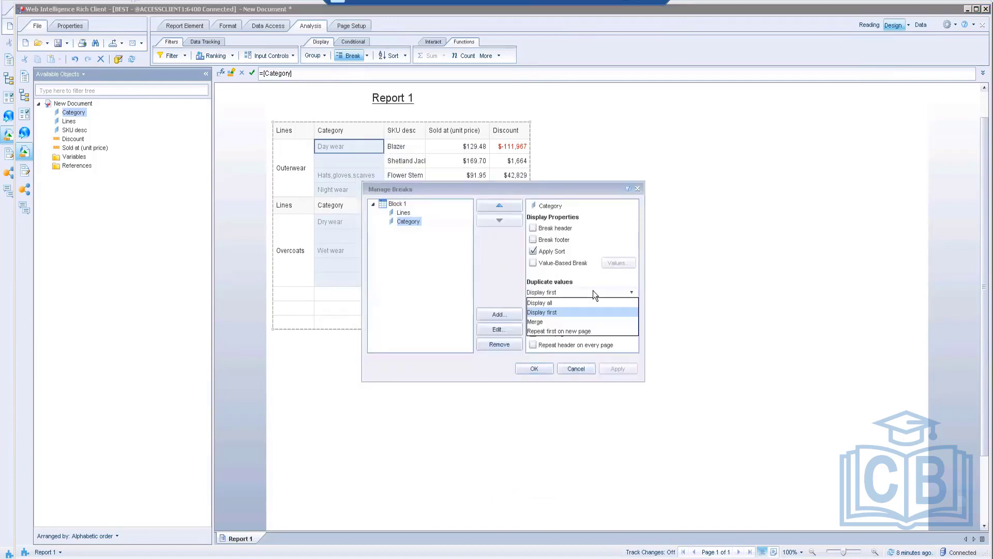
{"action": "left_click", "coordinate": [541, 323]}
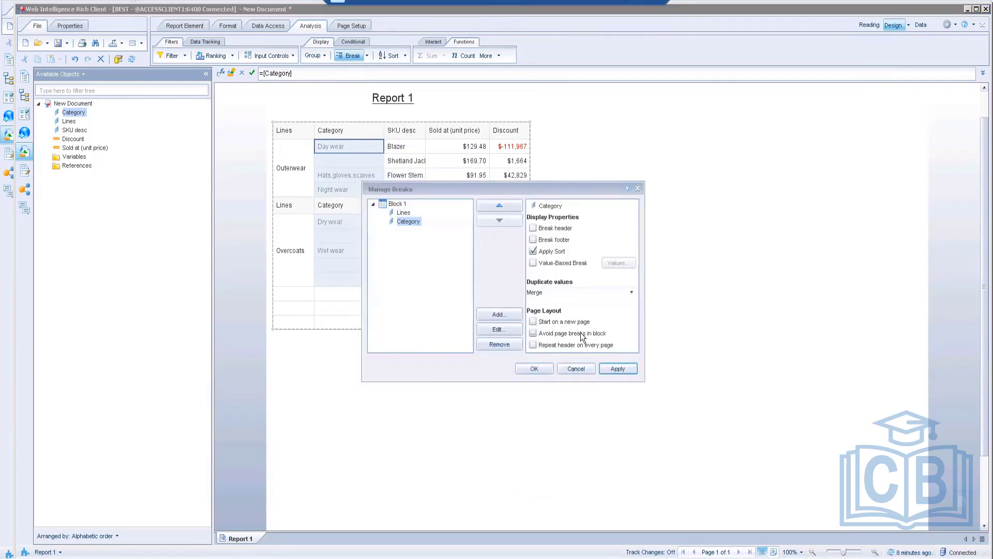
{"action": "left_click", "coordinate": [619, 369]}
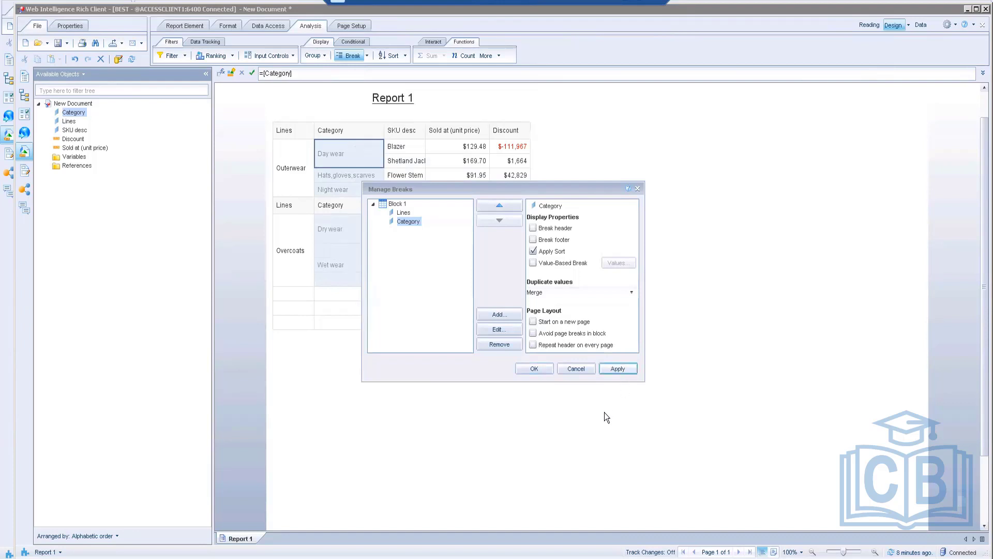
{"action": "left_click", "coordinate": [533, 368]}
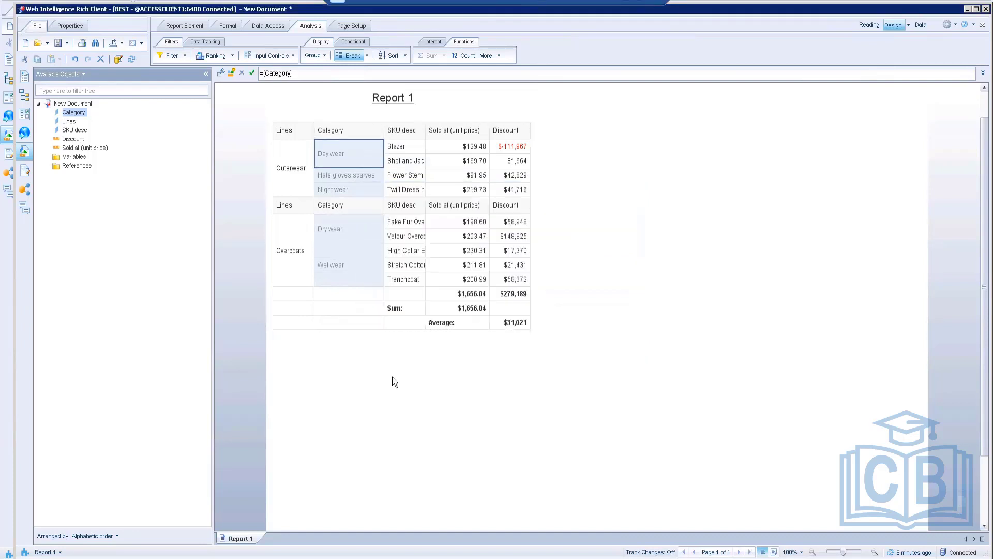
Step: Auto-fit the width of the SKU desc column so that its longest description fits
{"action": "left_click", "coordinate": [335, 163]}
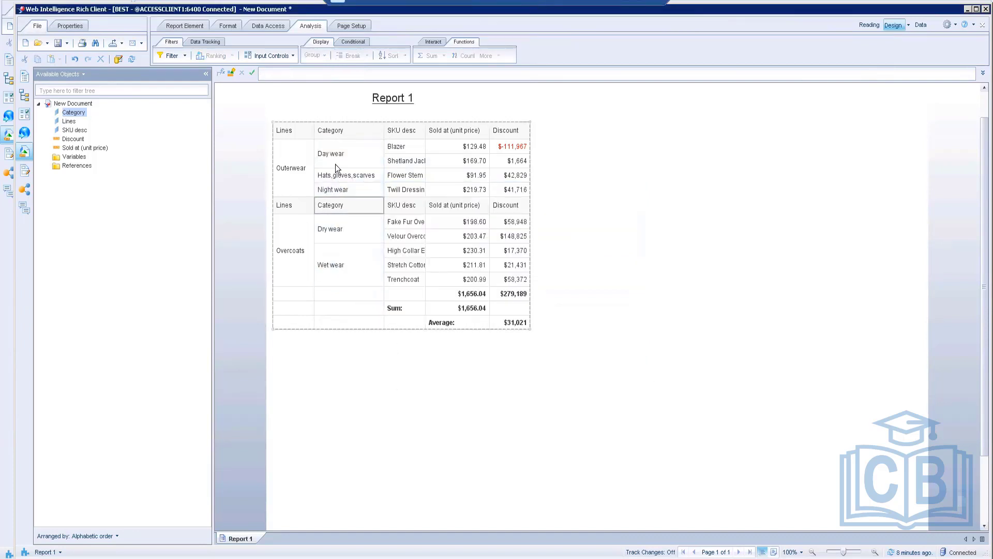
{"action": "double_click", "coordinate": [422, 130]}
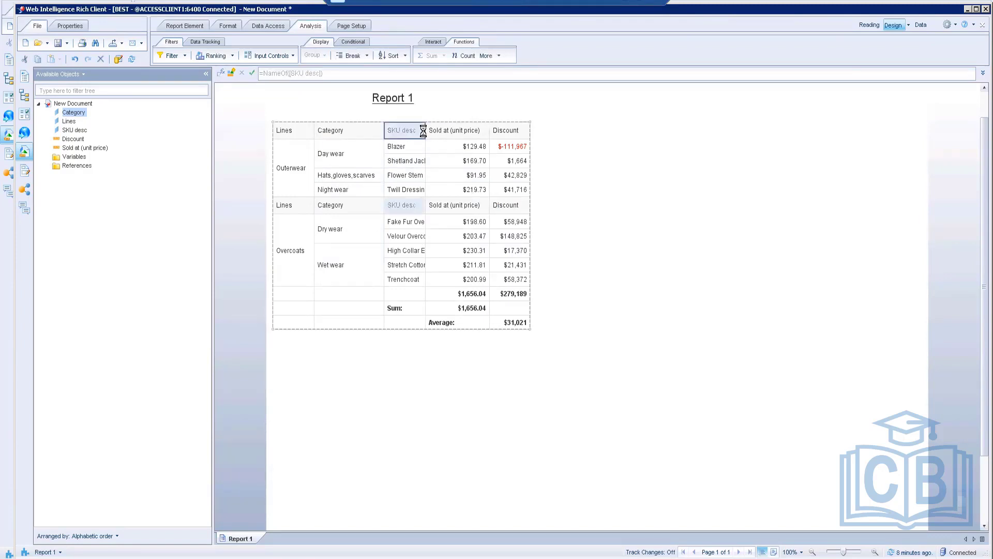
{"action": "left_click", "coordinate": [409, 438]}
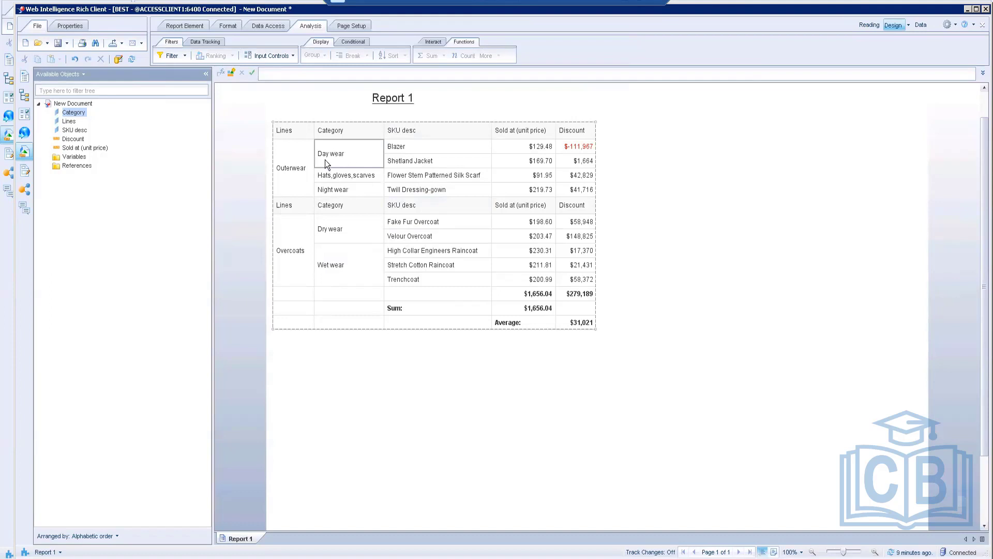
{"action": "left_click", "coordinate": [672, 97]}
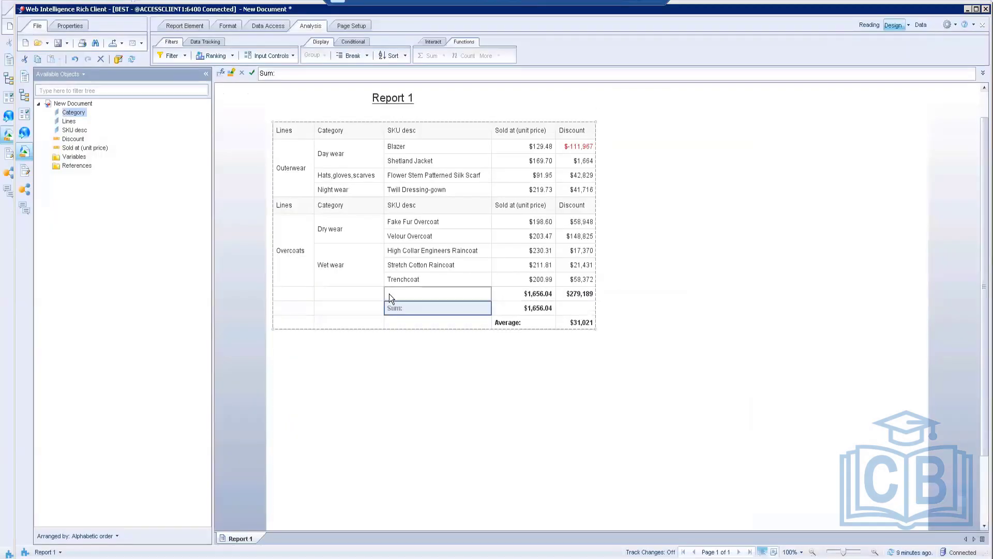
Step: Delete the unlabelled totals row directly above the Sum row, removing the row rather than the column
{"action": "left_click", "coordinate": [296, 293]}
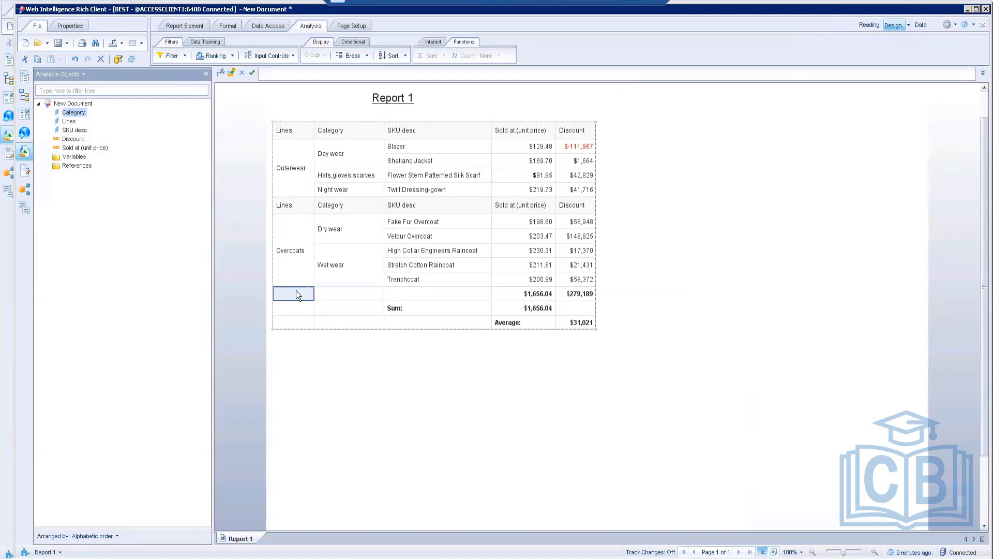
{"action": "left_click", "coordinate": [338, 292]}
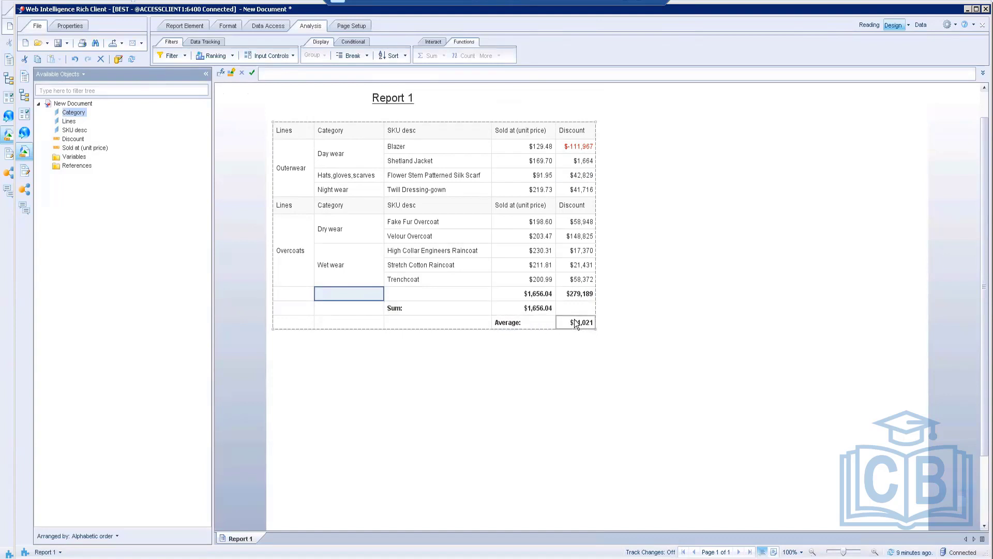
{"action": "left_click", "coordinate": [442, 290]}
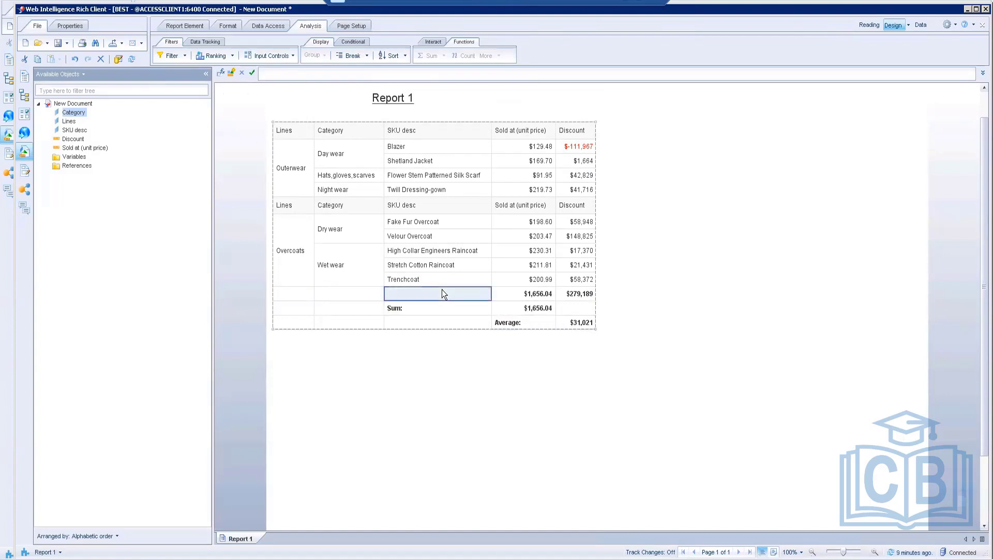
{"action": "right_click", "coordinate": [443, 294]}
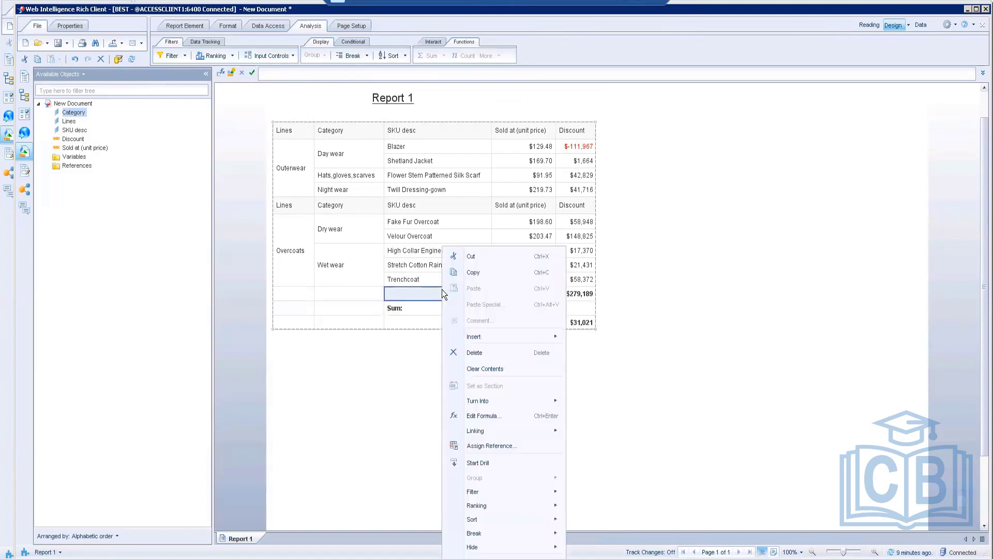
{"action": "left_click", "coordinate": [474, 352]}
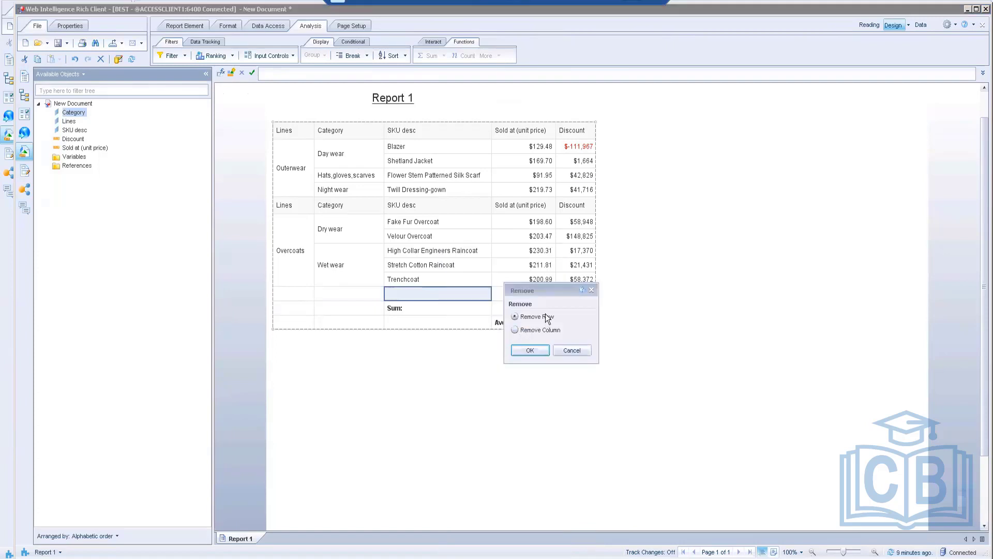
{"action": "left_click", "coordinate": [530, 350]}
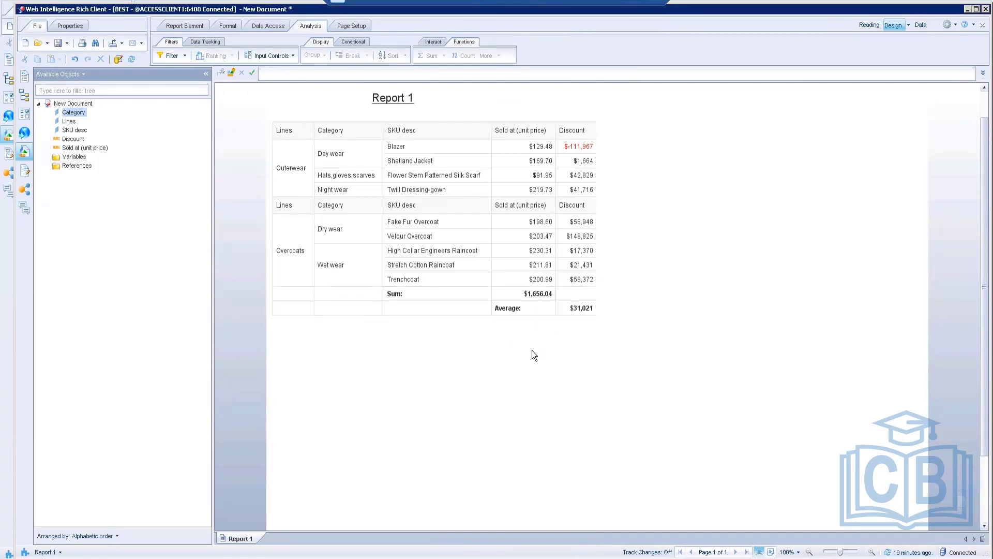
Step: Copy the average formula =Average([Discount]) into the empty Discount cell of the Sum row
{"action": "left_click", "coordinate": [575, 294]}
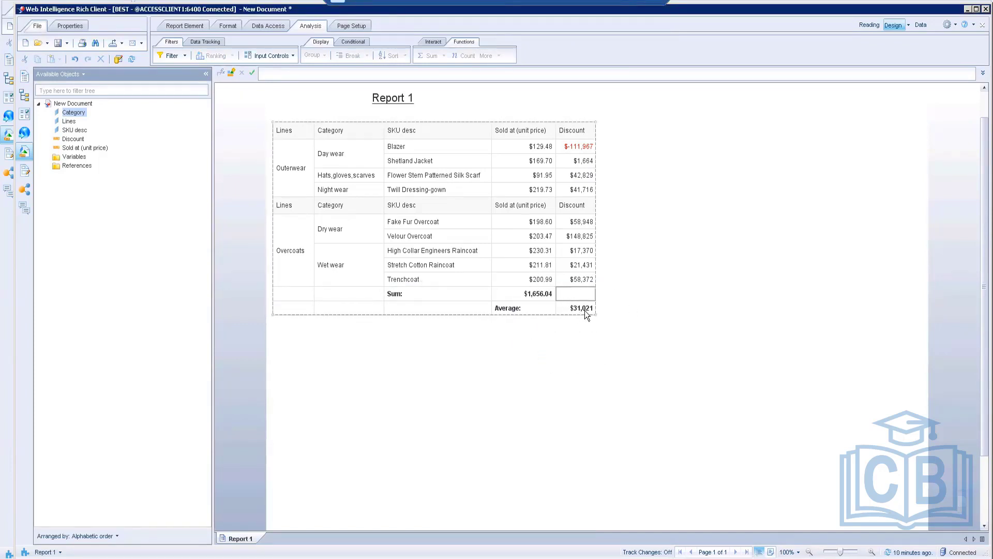
{"action": "left_click", "coordinate": [584, 310]}
{"action": "left_click", "coordinate": [587, 312]}
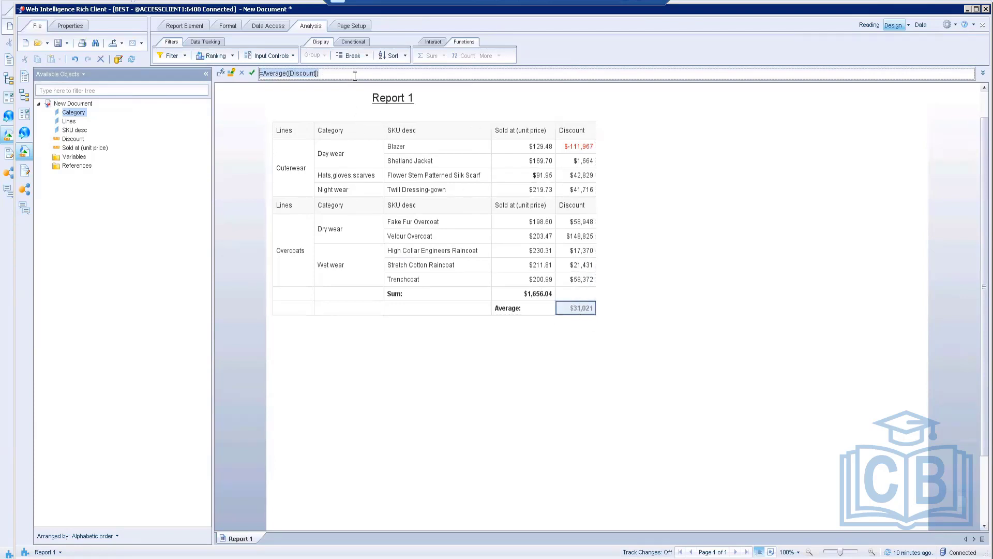
{"action": "left_click", "coordinate": [577, 290]}
{"action": "left_click", "coordinate": [286, 74]}
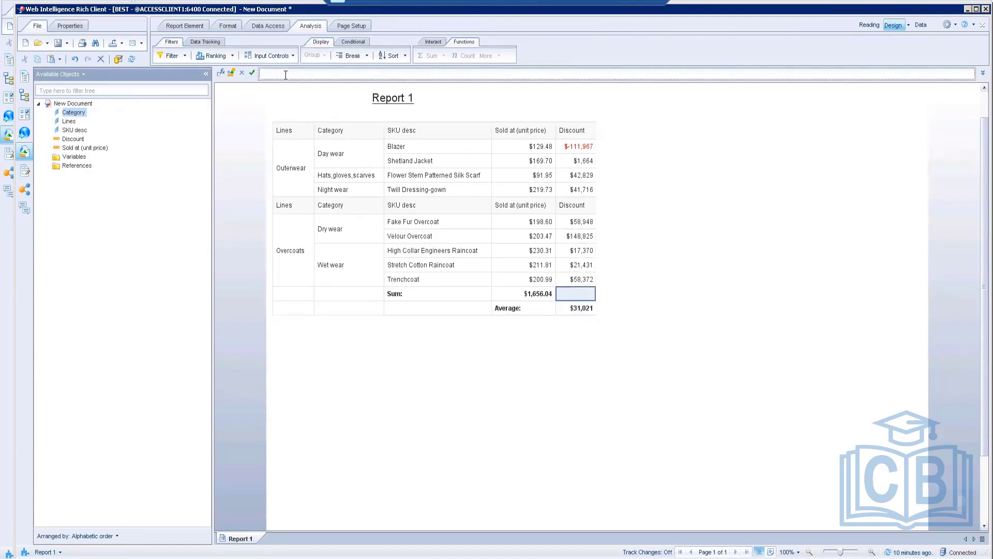
{"action": "type", "text": "=Average([Discount])"}
{"action": "left_click", "coordinate": [252, 73]}
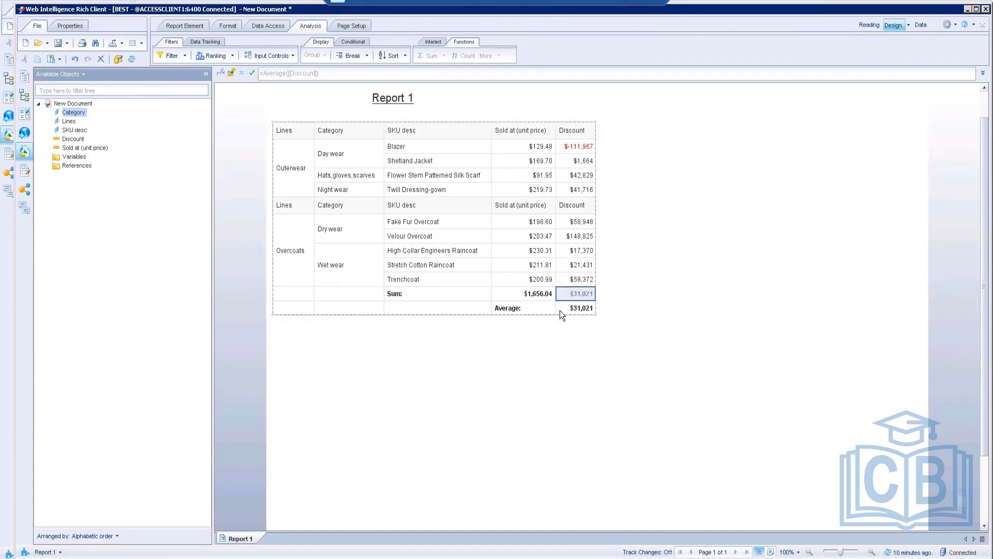
Step: Delete the whole Average row beneath the Sum row
{"action": "left_click", "coordinate": [455, 307]}
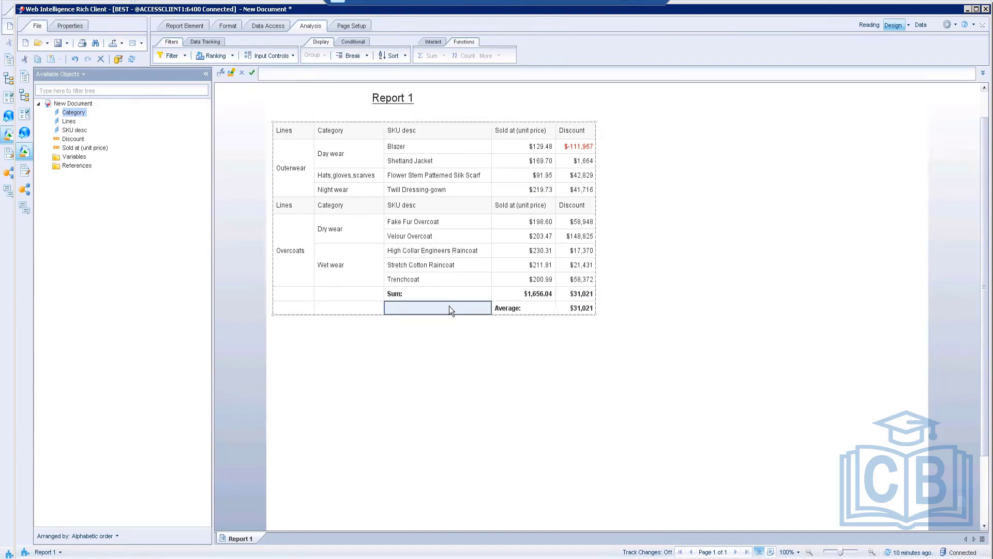
{"action": "right_click", "coordinate": [449, 306]}
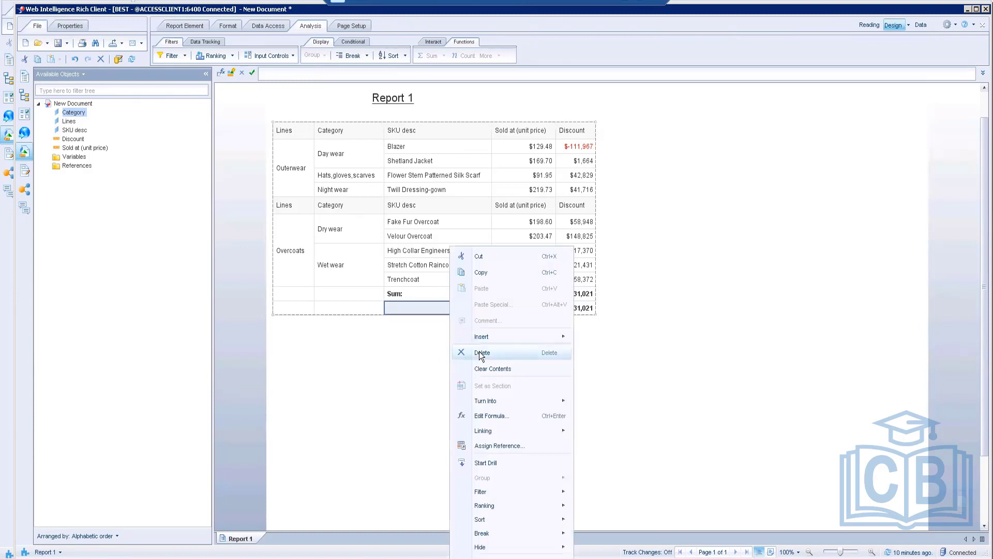
{"action": "left_click", "coordinate": [480, 352]}
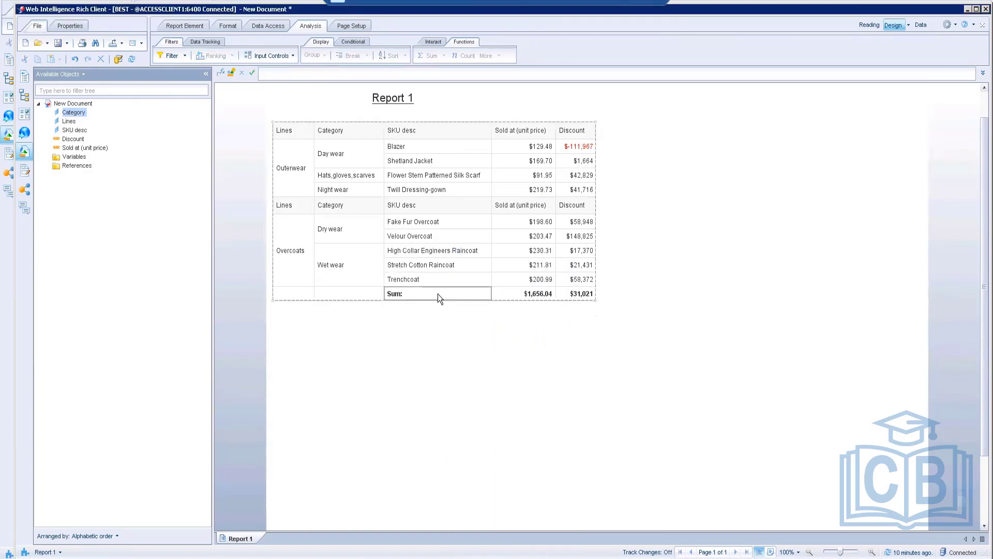
Step: Clear the "Sum:" label from the SKU desc cell of the table's totals row
{"action": "left_click", "coordinate": [438, 294]}
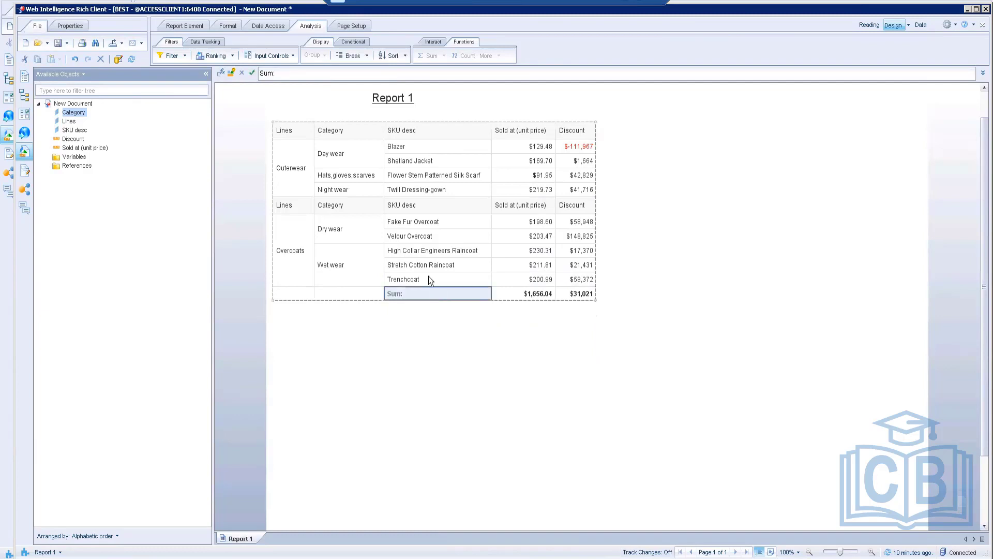
{"action": "left_click", "coordinate": [542, 293]}
{"action": "left_click", "coordinate": [571, 294]}
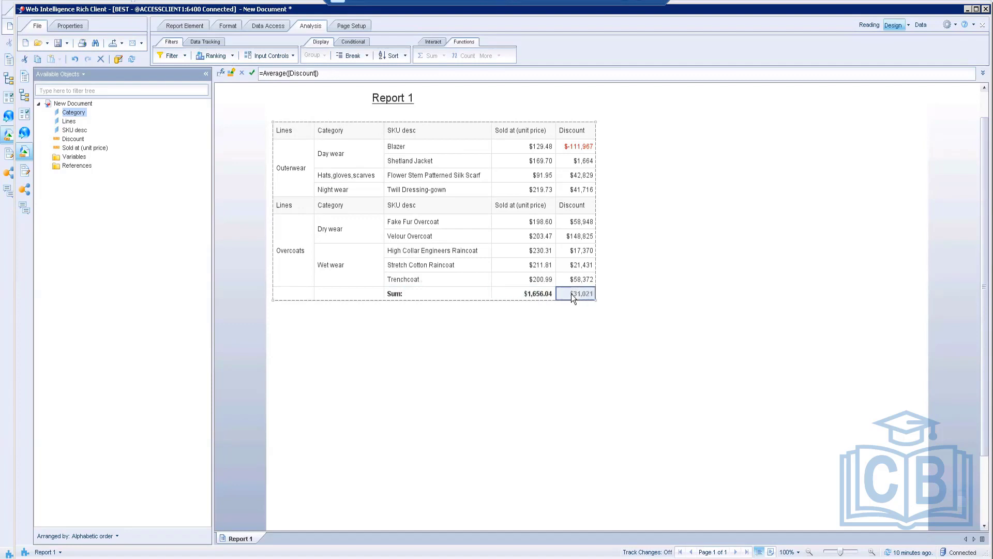
{"action": "left_click", "coordinate": [432, 293]}
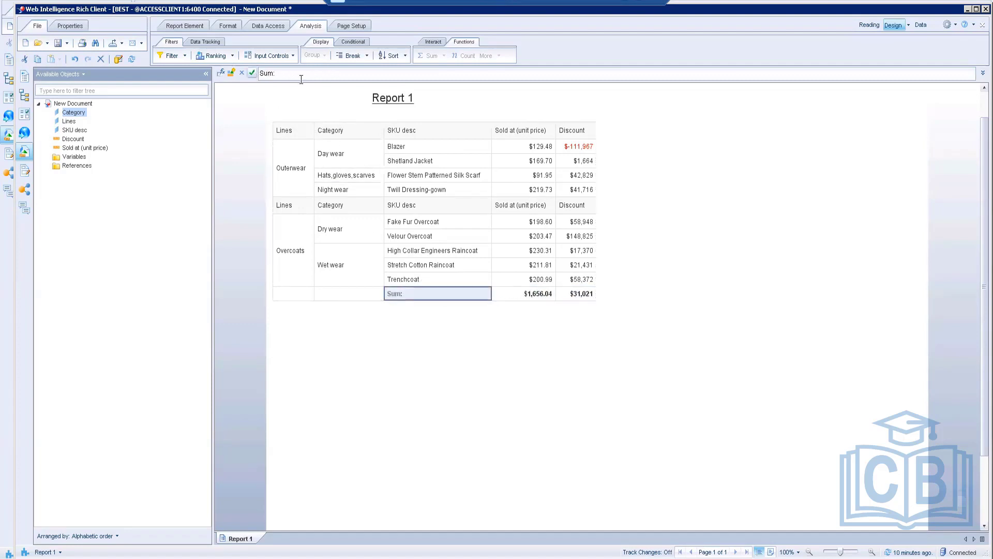
{"action": "left_click", "coordinate": [251, 78]}
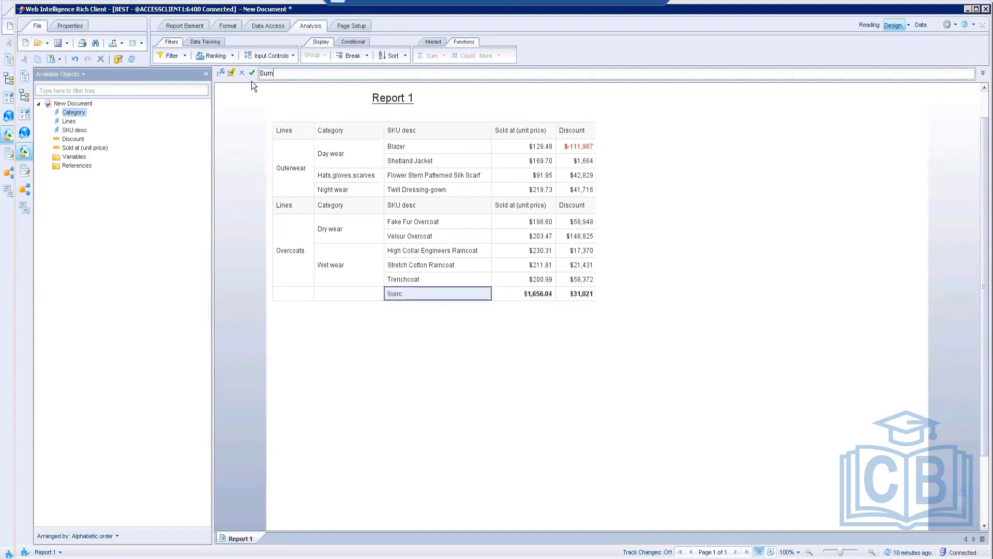
{"action": "key", "text": "BackSpace"}
{"action": "key", "text": "BackSpace"}
{"action": "left_click", "coordinate": [252, 74]}
{"action": "left_click", "coordinate": [527, 304]}
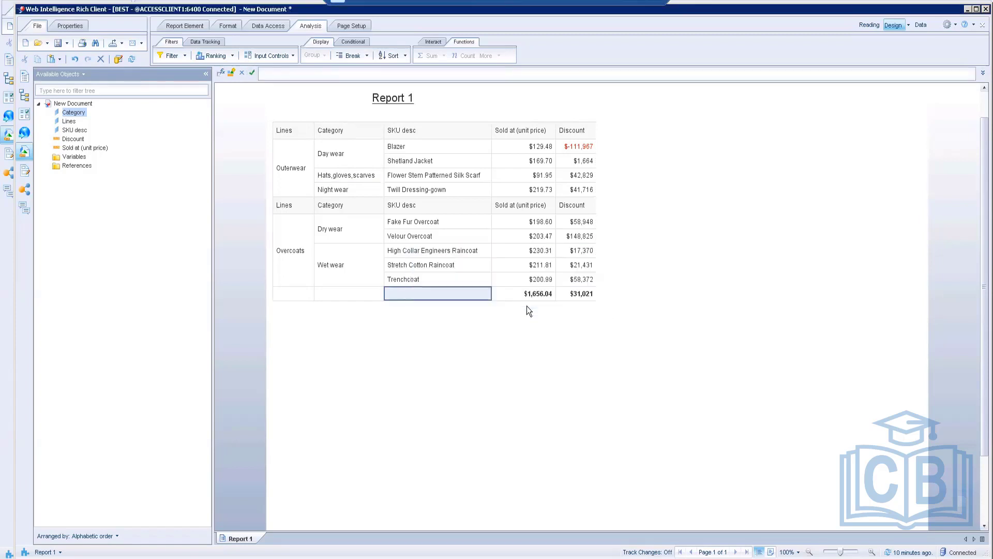
{"action": "left_click", "coordinate": [467, 353]}
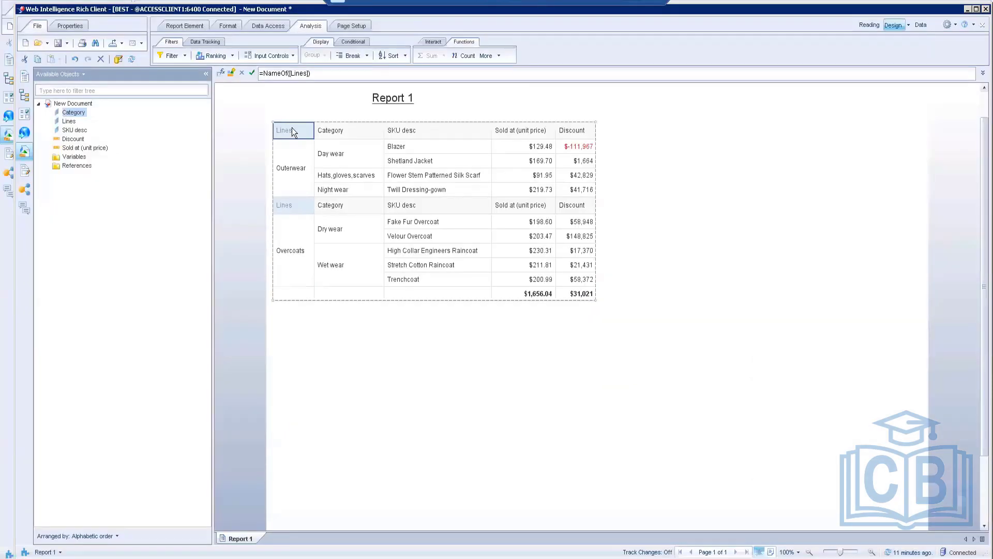
Step: Select all five header cells, from Lines to Discount, and choose a blue background color for them
{"action": "left_click", "coordinate": [327, 130], "text": "ctrl"}
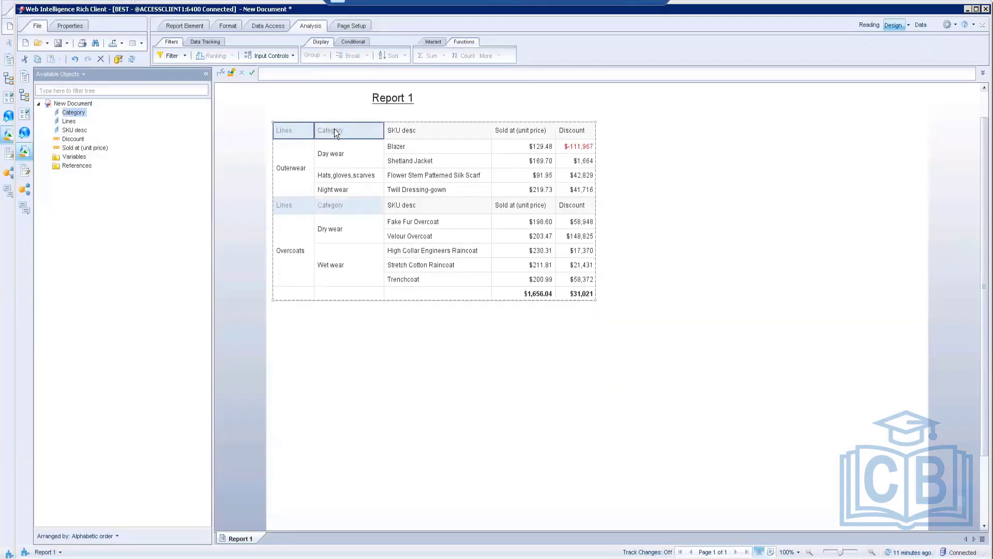
{"action": "left_click", "coordinate": [421, 130], "text": "ctrl"}
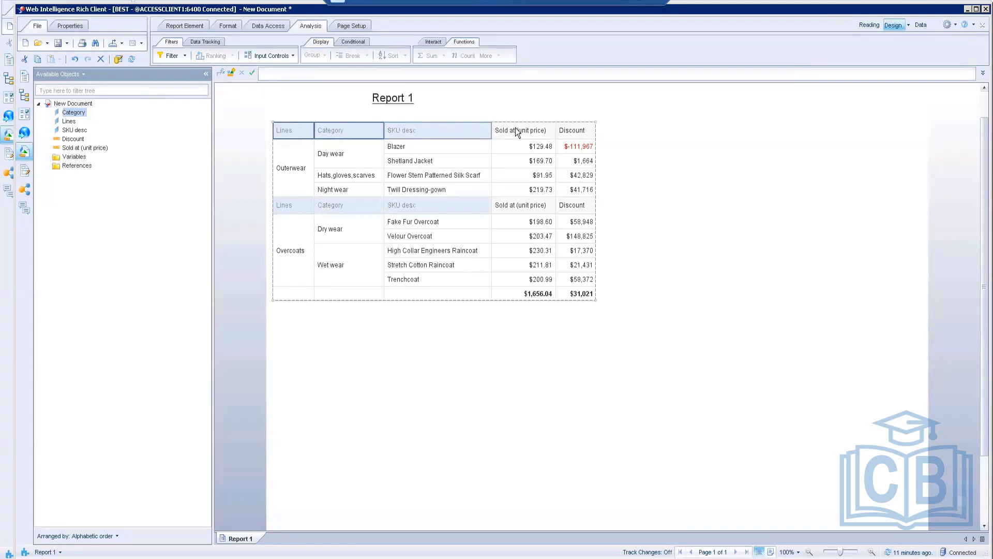
{"action": "left_click", "coordinate": [574, 133], "text": "shift"}
{"action": "right_click", "coordinate": [573, 131]}
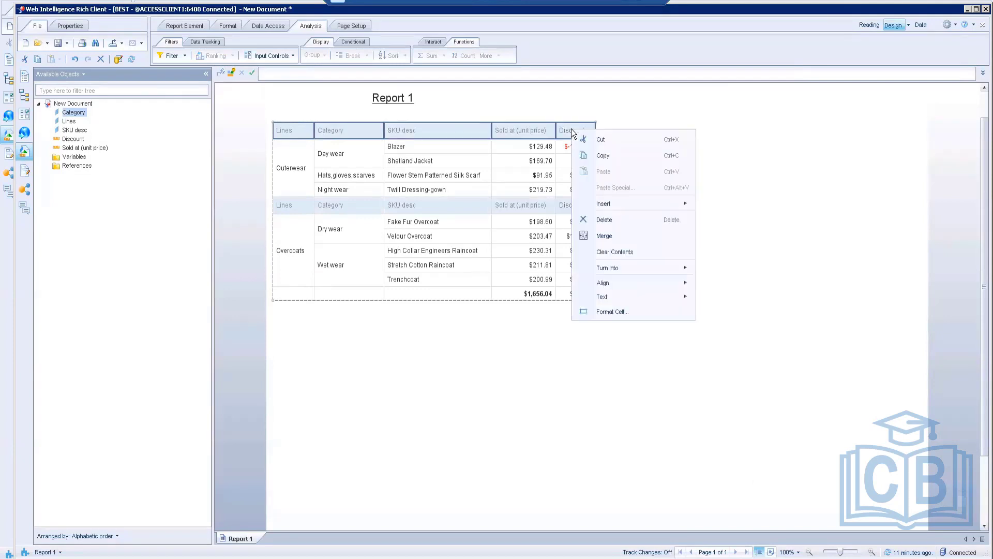
{"action": "left_click", "coordinate": [608, 311]}
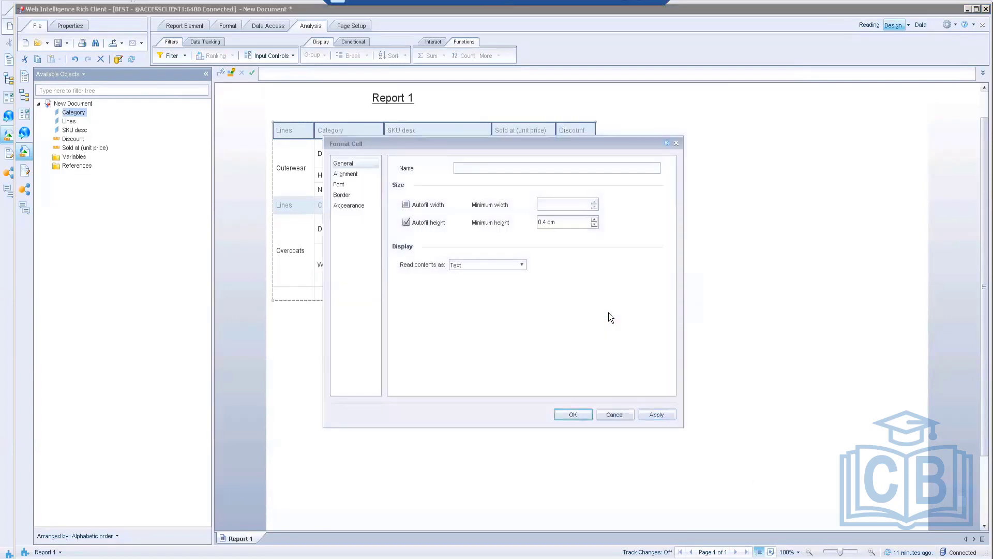
{"action": "left_click", "coordinate": [351, 204]}
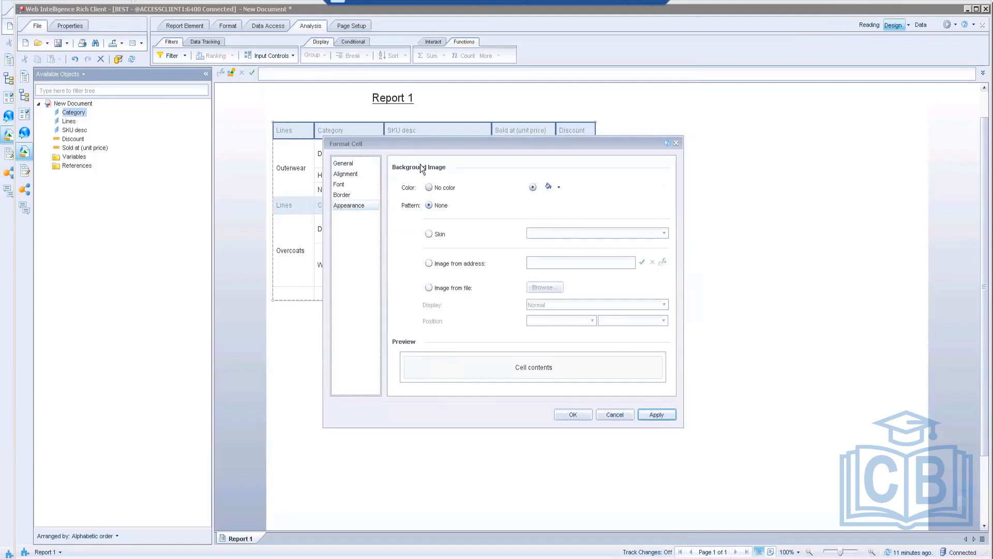
{"action": "left_click", "coordinate": [559, 187]}
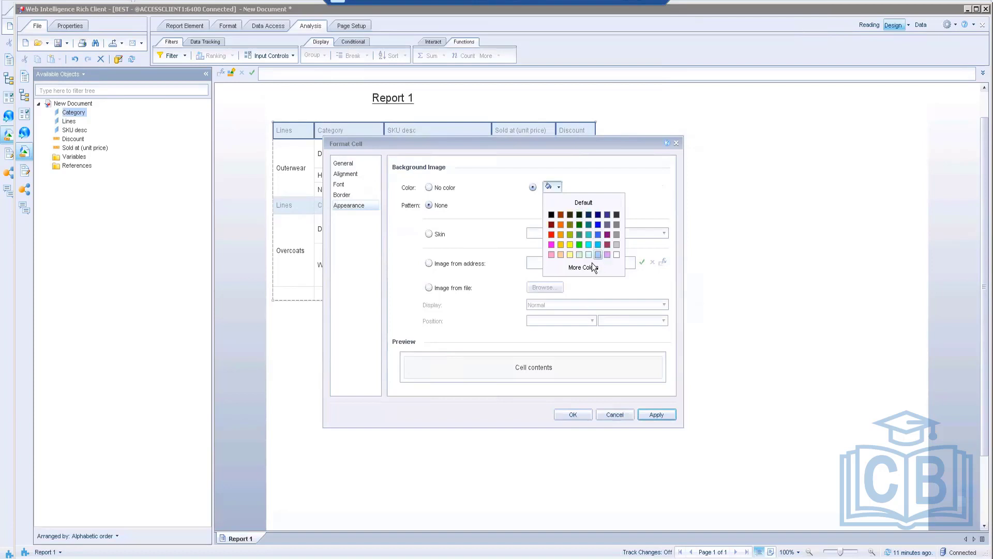
{"action": "left_click", "coordinate": [598, 236]}
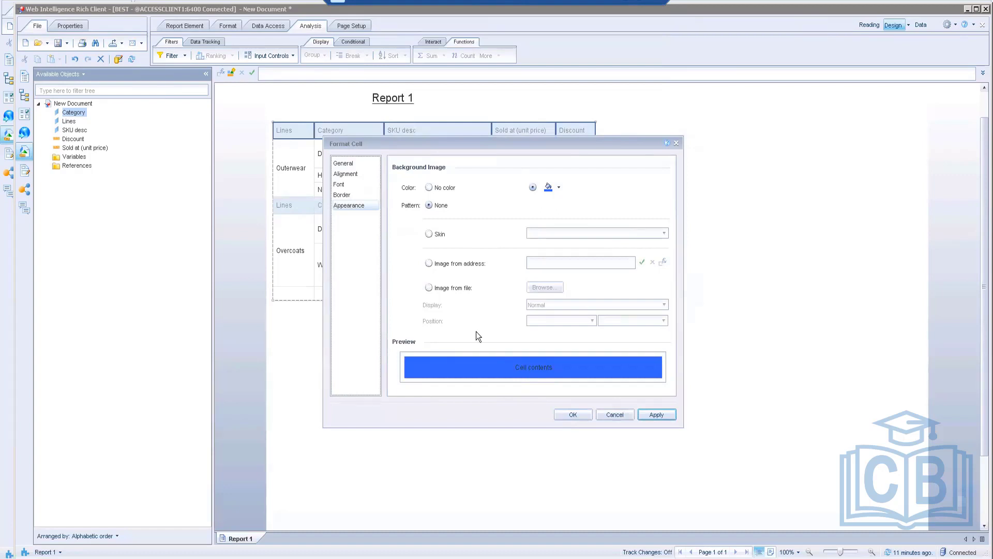
Step: Set the selected header cells' font color to white, apply the cell formatting and deselect the table
{"action": "left_click", "coordinate": [347, 185]}
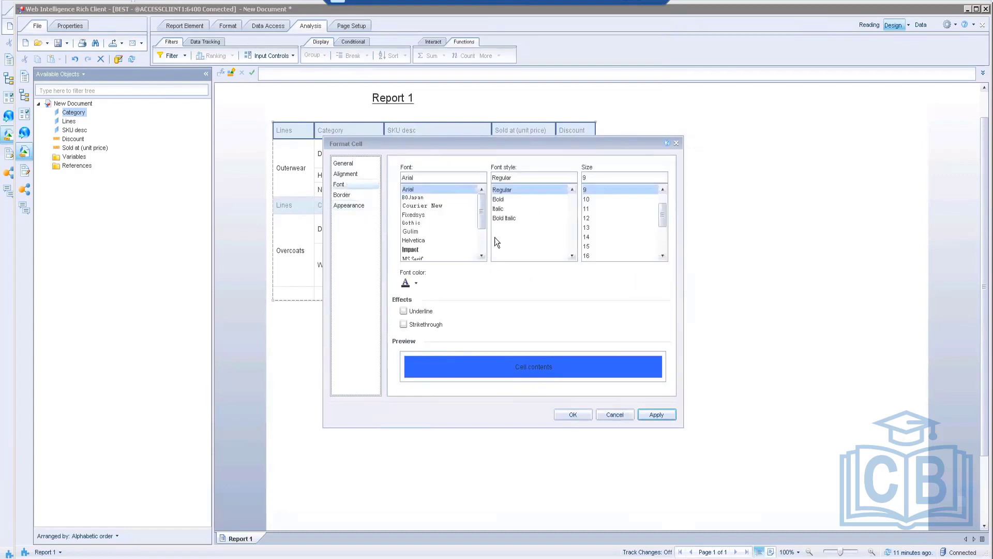
{"action": "left_click", "coordinate": [416, 282]}
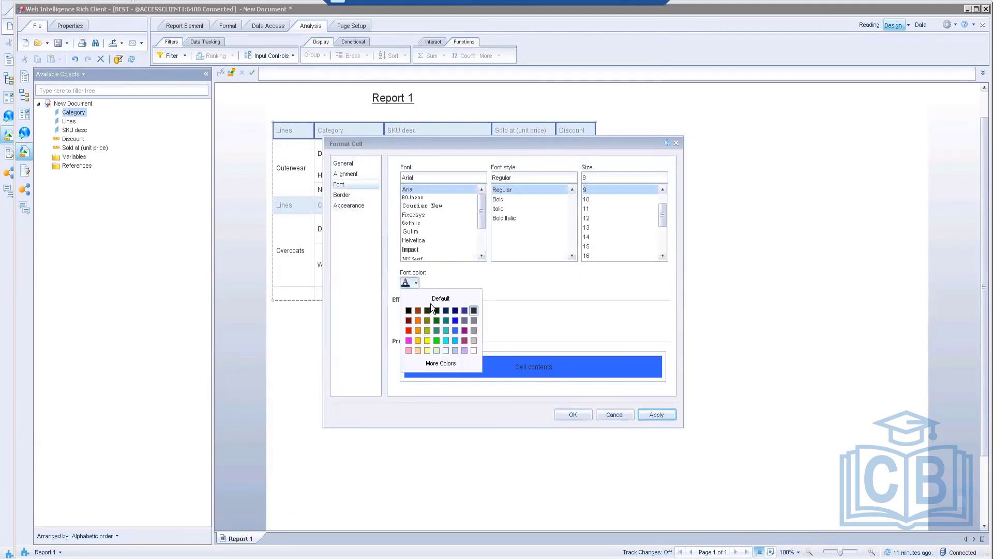
{"action": "left_click", "coordinate": [475, 351]}
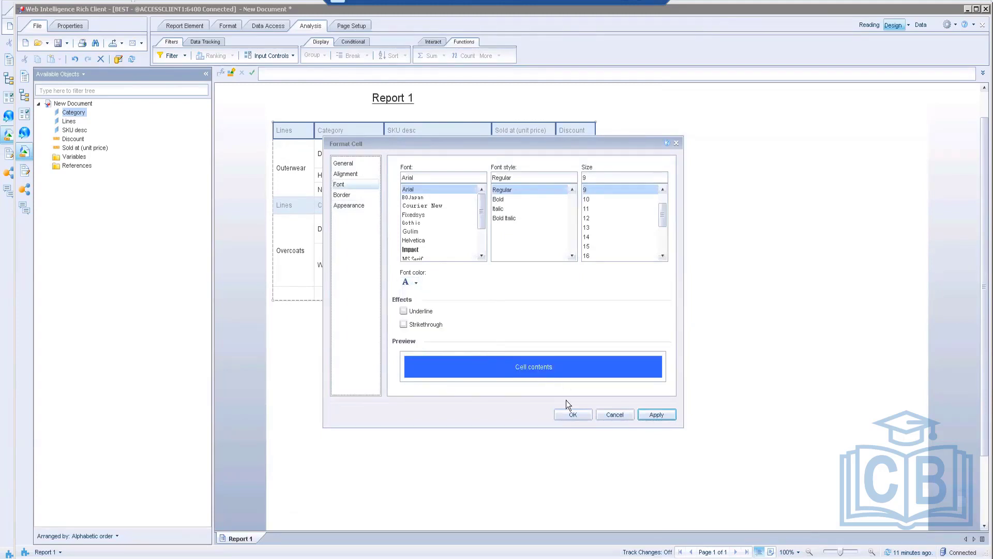
{"action": "left_click", "coordinate": [657, 415]}
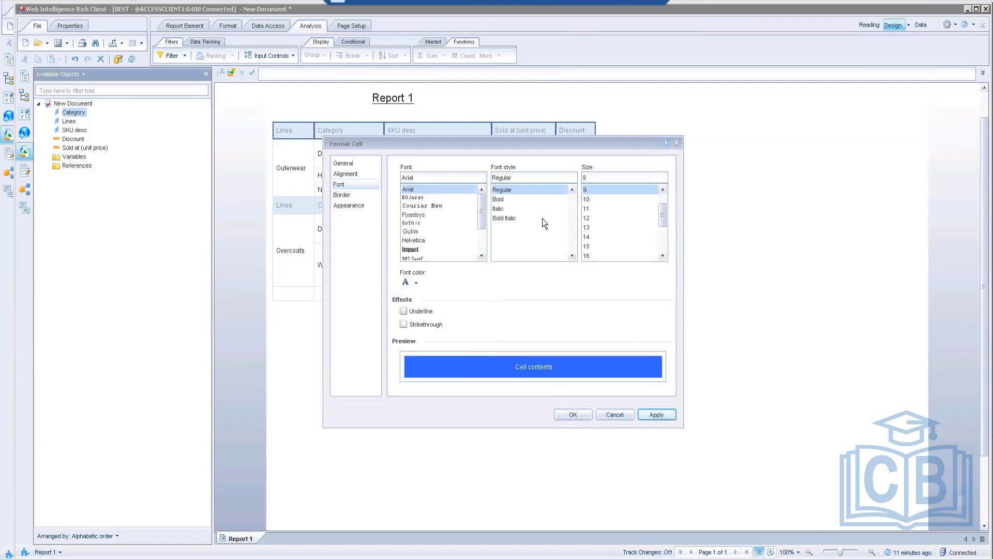
{"action": "left_click_drag", "start_coordinate": [462, 144], "coordinate": [677, 144]}
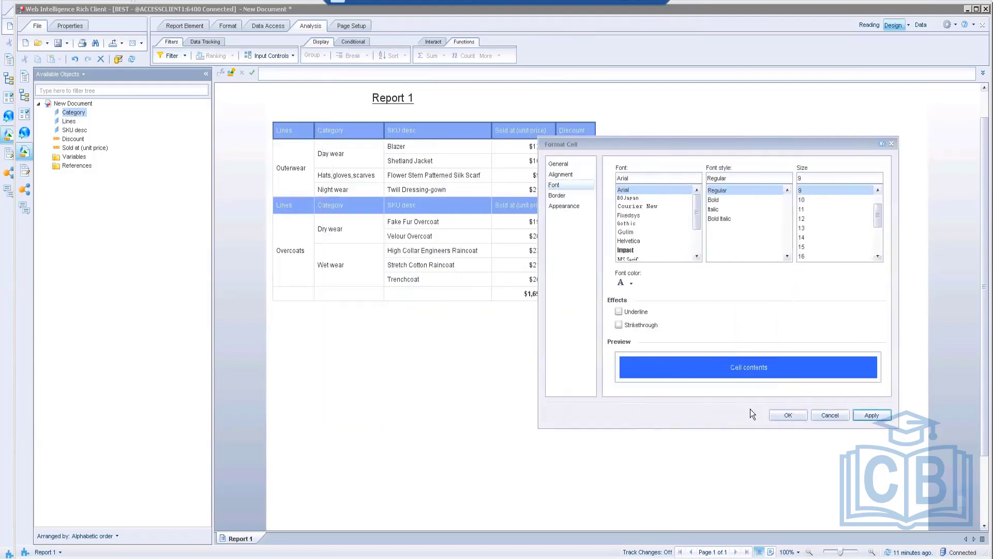
{"action": "left_click", "coordinate": [786, 414]}
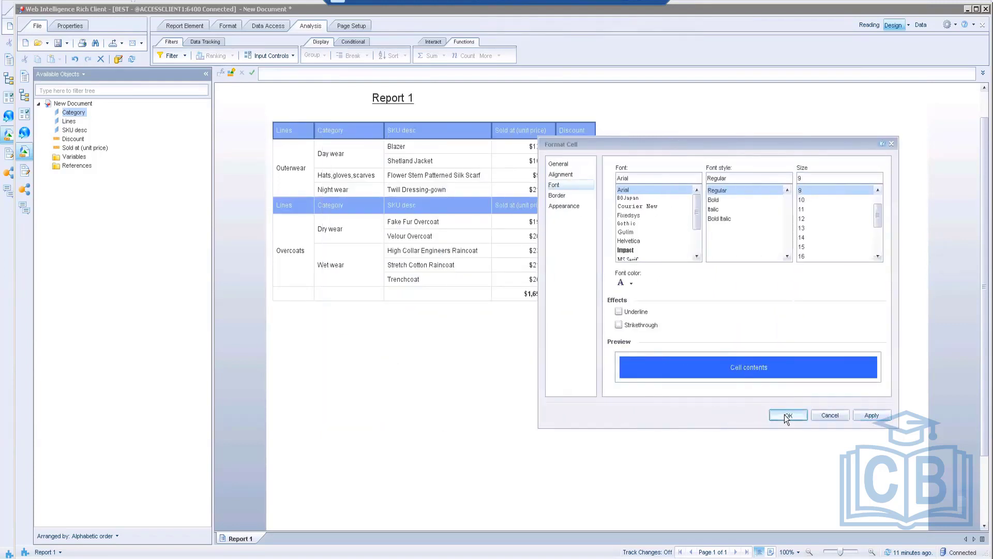
{"action": "left_click", "coordinate": [623, 367]}
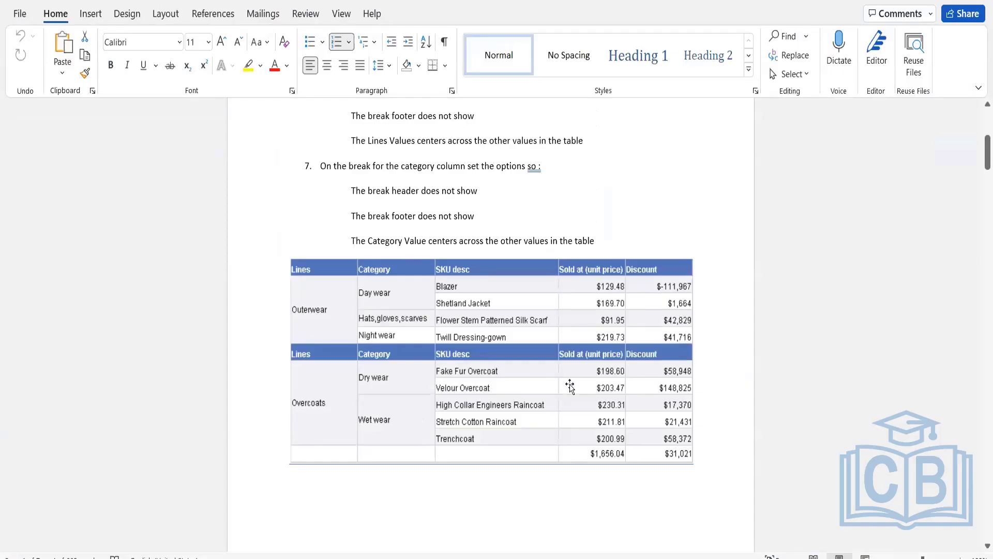
Step: Switch to the Word exercise document and check Activity 1's instructions and sample table against the finished report
{"action": "scroll", "coordinate": [571, 390], "scroll_direction": "down", "scroll_amount": 3}
{"action": "scroll", "coordinate": [570, 383], "scroll_direction": "up", "scroll_amount": 6}
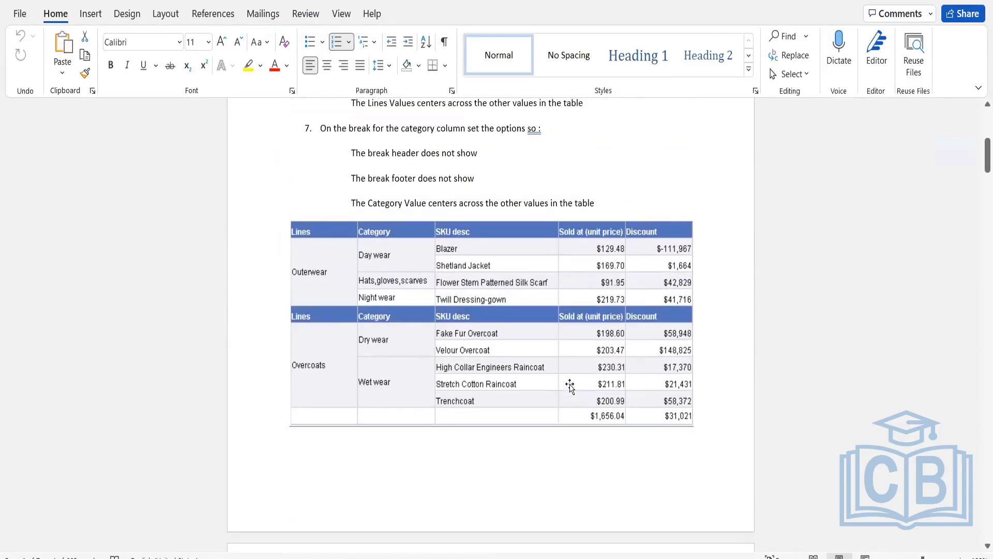
{"action": "scroll", "coordinate": [570, 384], "scroll_direction": "up", "scroll_amount": 5}
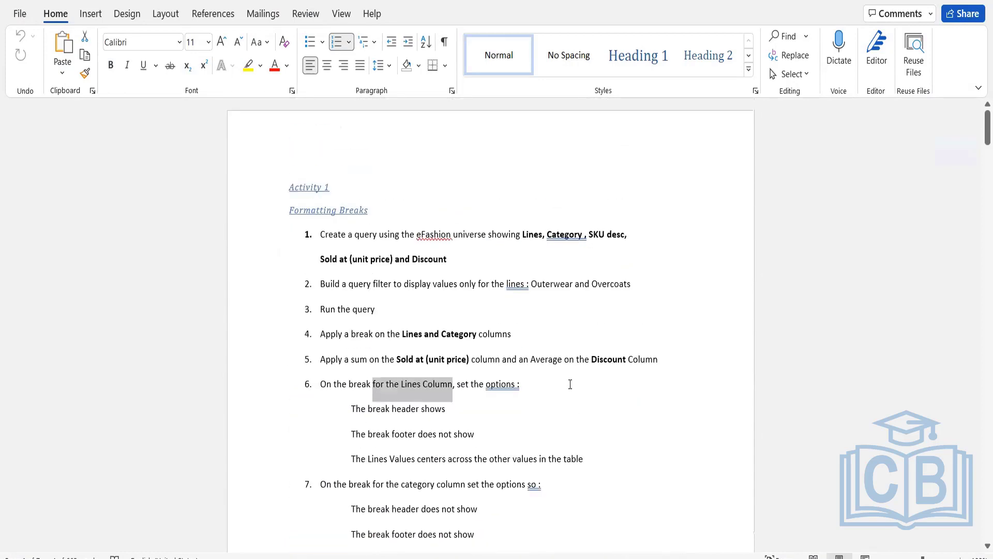
{"action": "scroll", "coordinate": [570, 383], "scroll_direction": "down", "scroll_amount": 4}
{"action": "scroll", "coordinate": [570, 383], "scroll_direction": "up", "scroll_amount": 3}
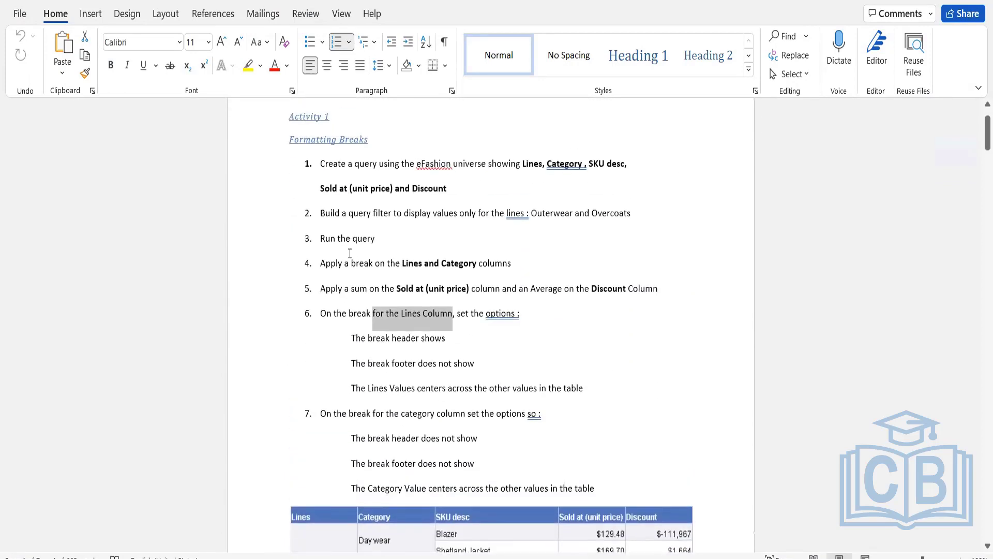
{"action": "scroll", "coordinate": [471, 238], "scroll_direction": "down", "scroll_amount": 8}
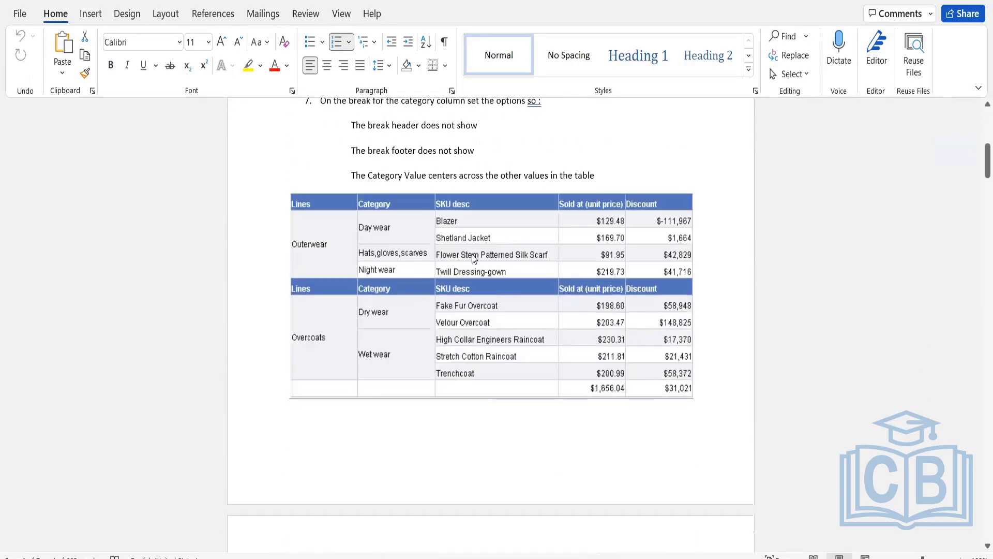
{"action": "scroll", "coordinate": [470, 256], "scroll_direction": "up", "scroll_amount": 9}
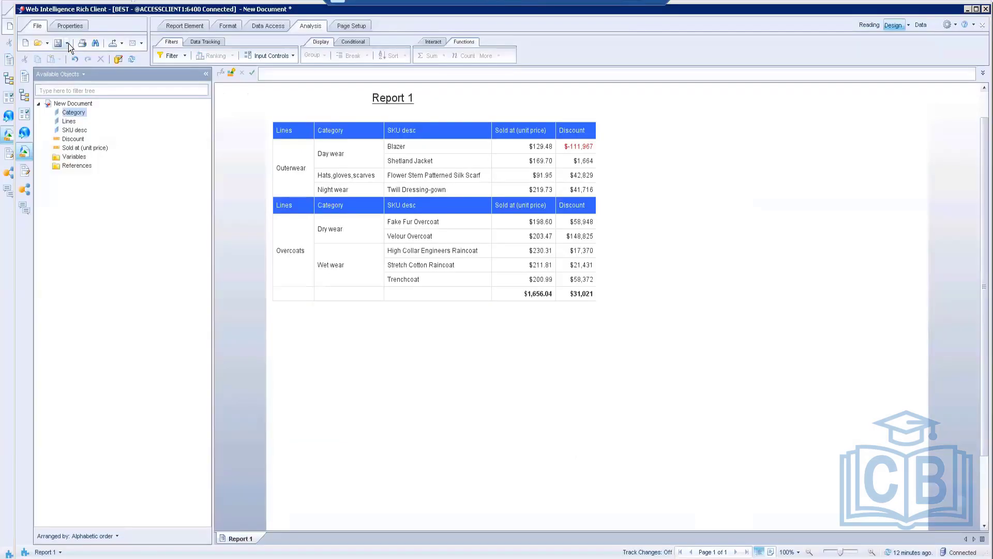
Step: Save the document to Enterprise as "Formatting Breaks Activity" in the personally named folder under My Favorites
{"action": "left_click", "coordinate": [67, 44]}
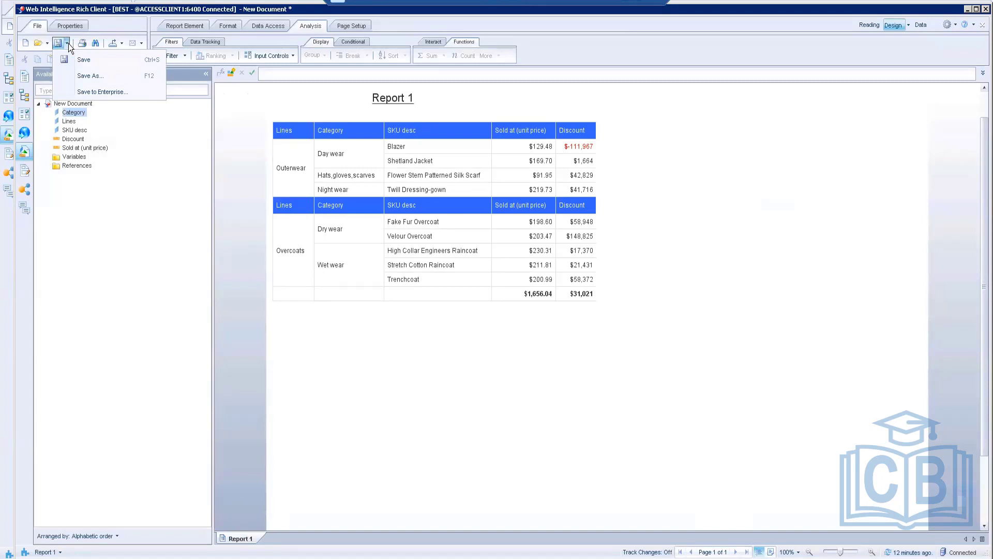
{"action": "left_click", "coordinate": [102, 92]}
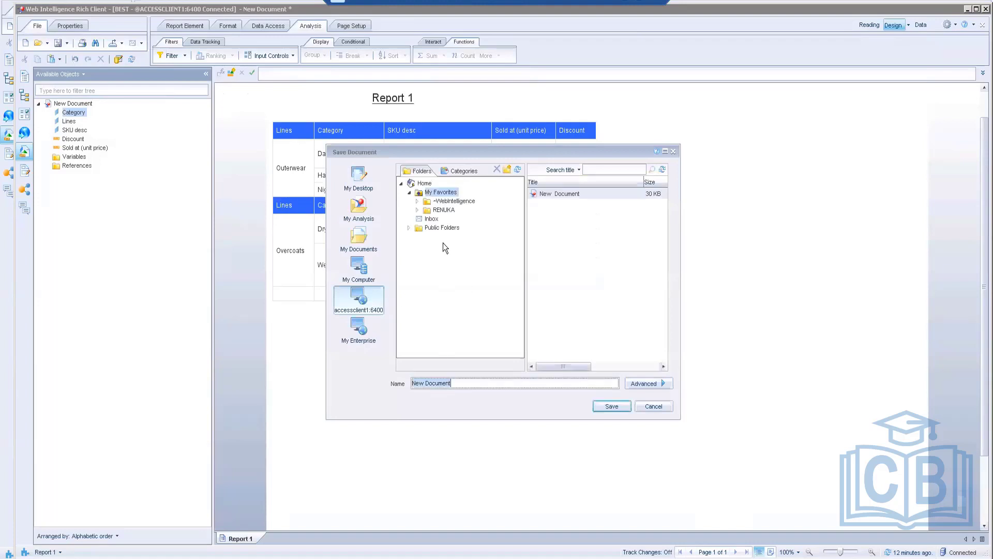
{"action": "left_click", "coordinate": [442, 210]}
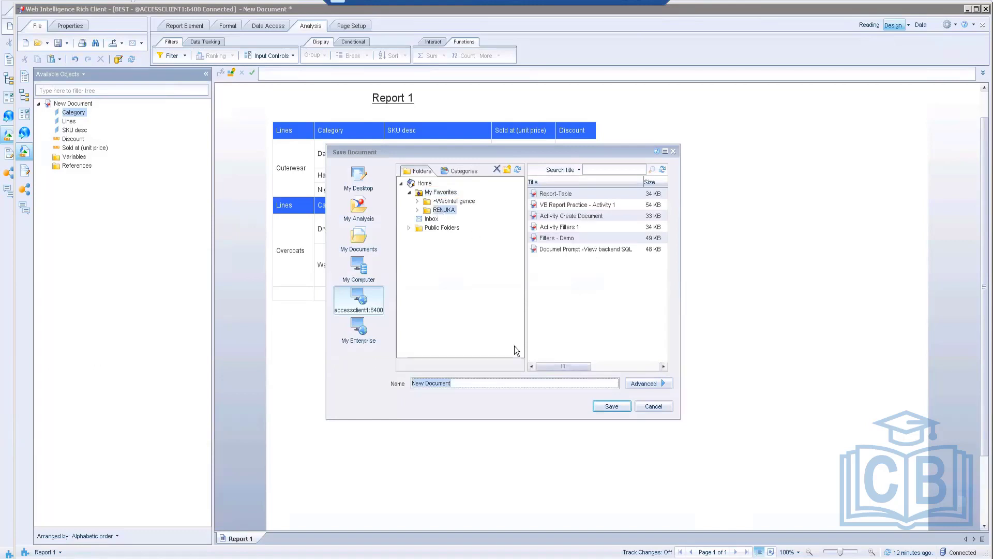
{"action": "type", "text": "Formatting Breaks"}
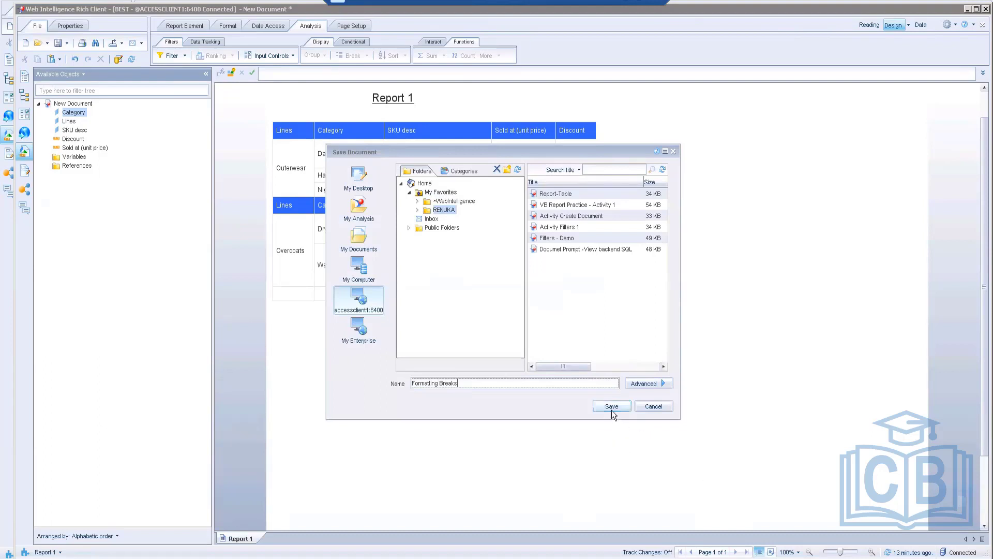
{"action": "type", "text": "Activity"}
{"action": "left_click", "coordinate": [458, 383]}
{"action": "left_click", "coordinate": [616, 406]}
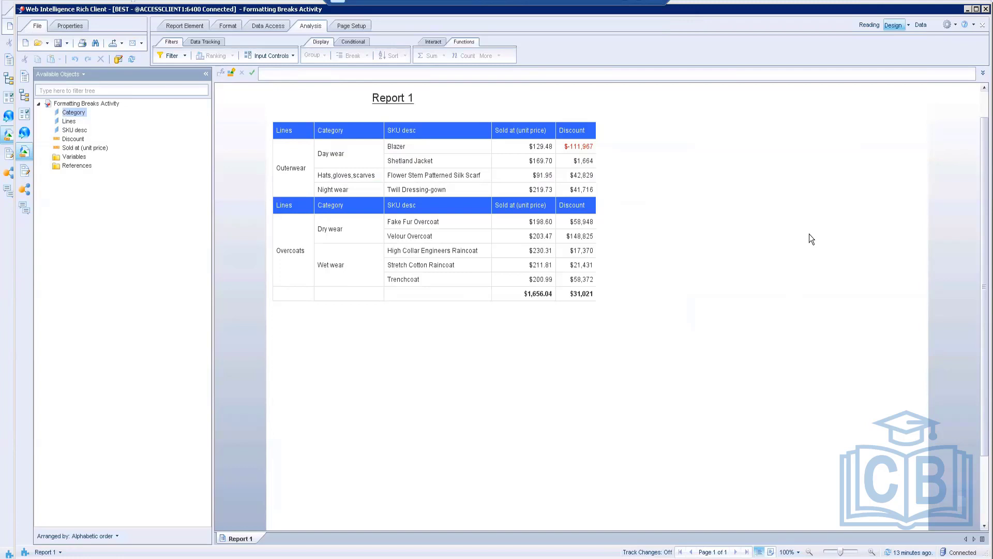
{"action": "left_click", "coordinate": [314, 178]}
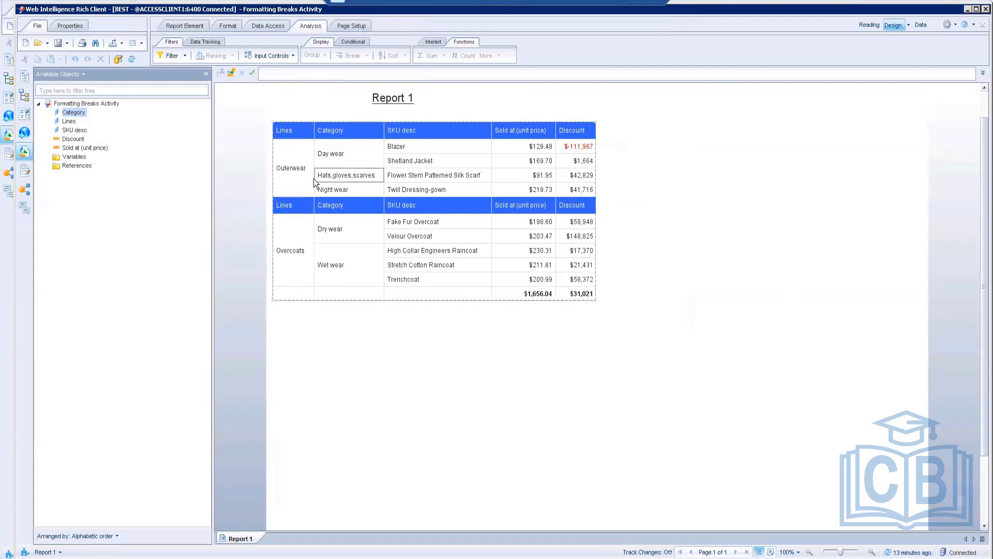
{"action": "left_click", "coordinate": [333, 153]}
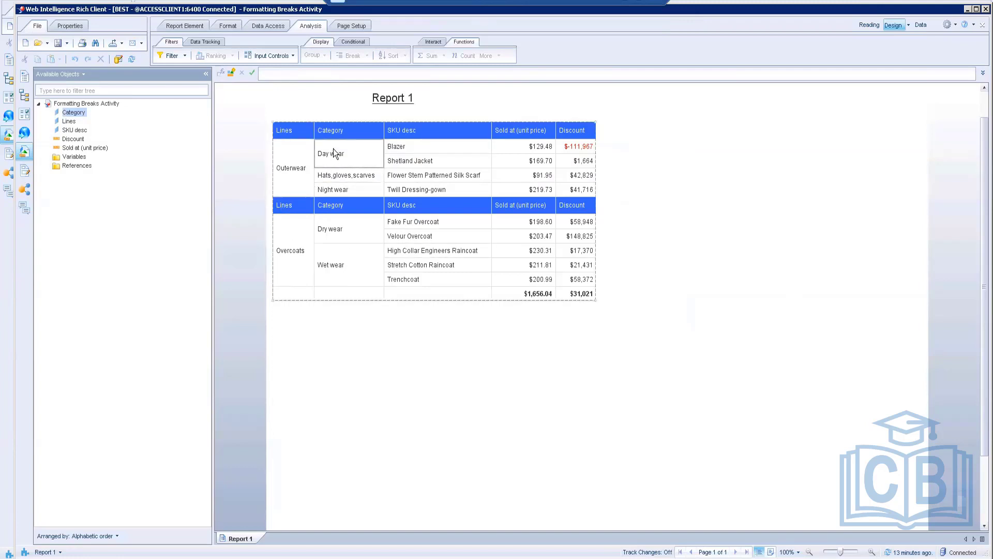
{"action": "left_click", "coordinate": [348, 331]}
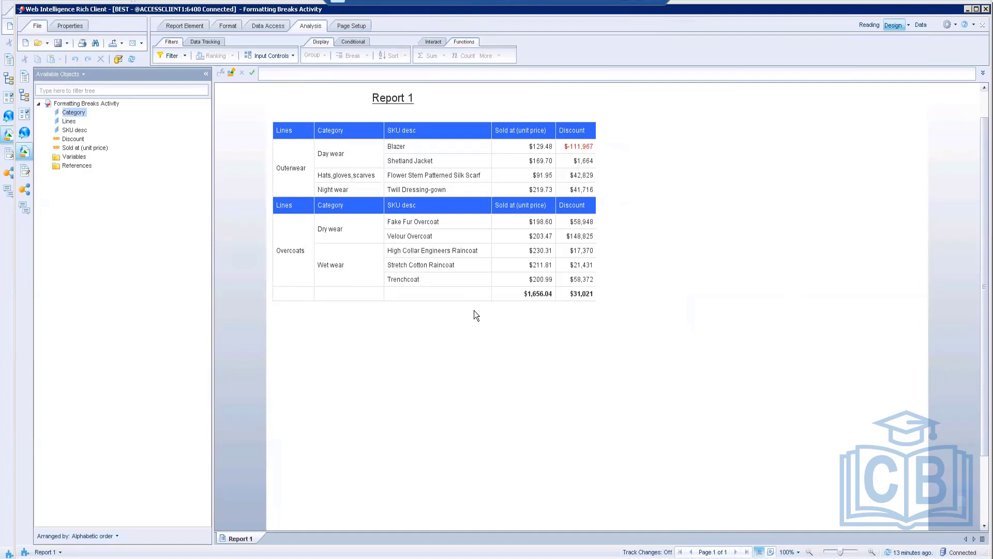
{"action": "left_click", "coordinate": [408, 236]}
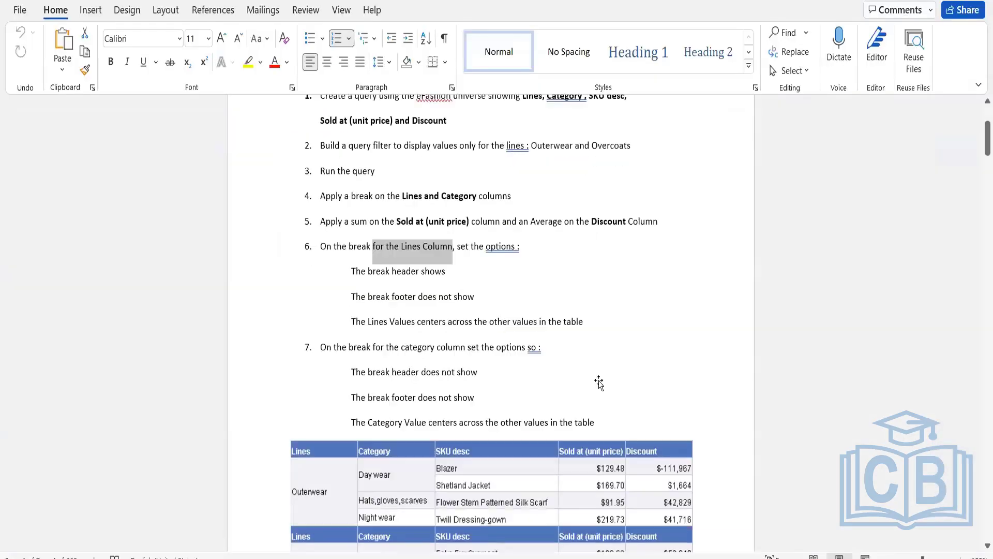
Step: Review the exercises following Activity 1 in the Word document, from the crosstab report through the formulas activity
{"action": "scroll", "coordinate": [600, 380], "scroll_direction": "up", "scroll_amount": 3}
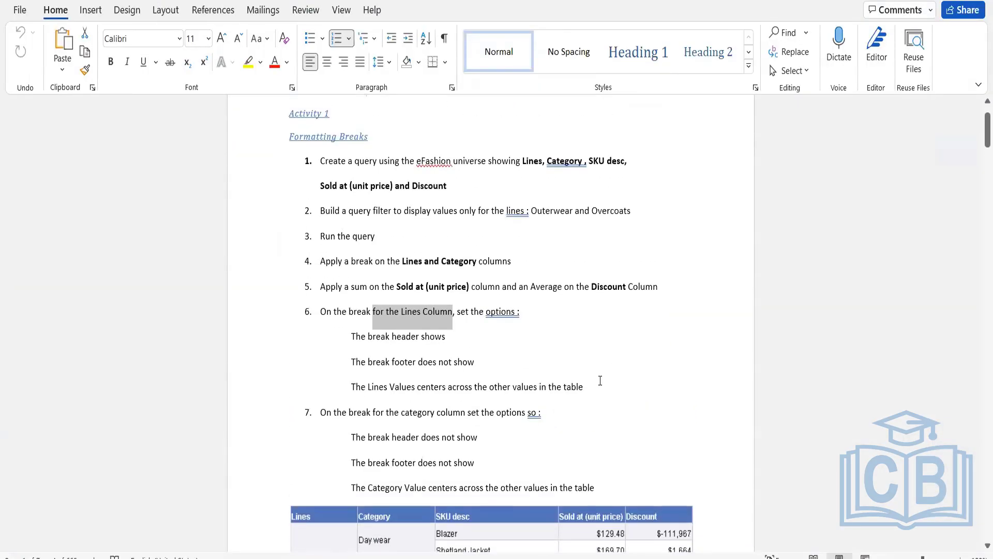
{"action": "scroll", "coordinate": [600, 381], "scroll_direction": "down", "scroll_amount": 15}
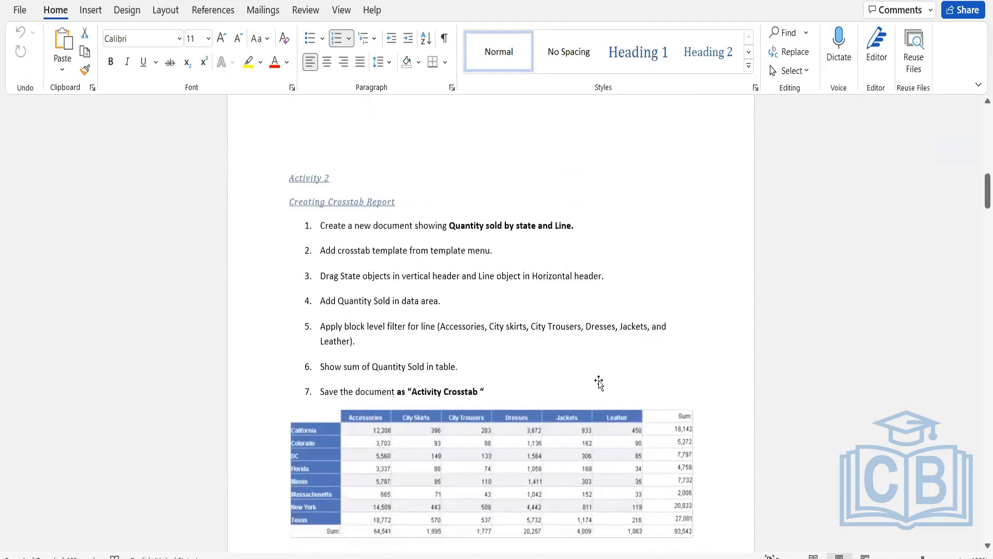
{"action": "scroll", "coordinate": [599, 383], "scroll_direction": "down", "scroll_amount": 3}
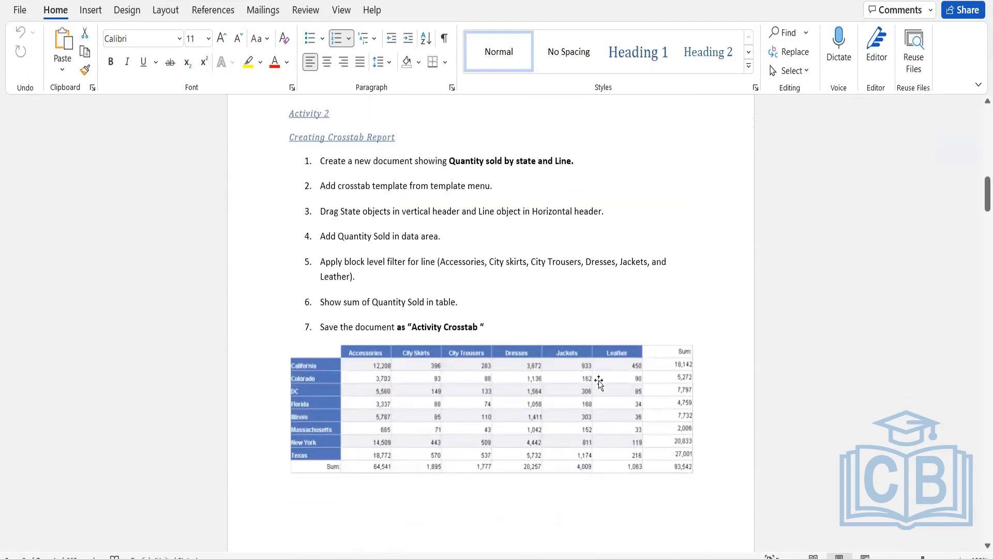
{"action": "scroll", "coordinate": [599, 383], "scroll_direction": "down", "scroll_amount": 20}
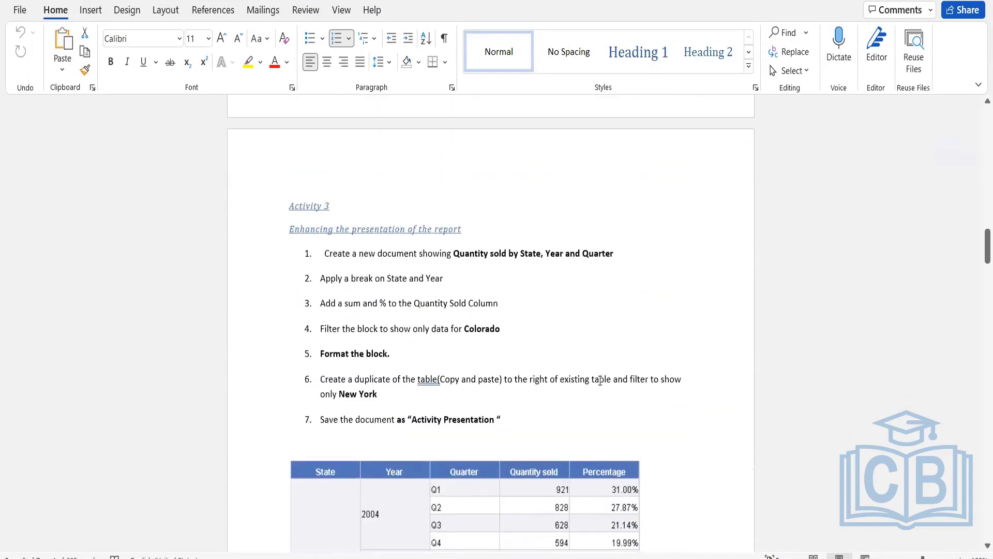
{"action": "scroll", "coordinate": [601, 381], "scroll_direction": "down", "scroll_amount": 20}
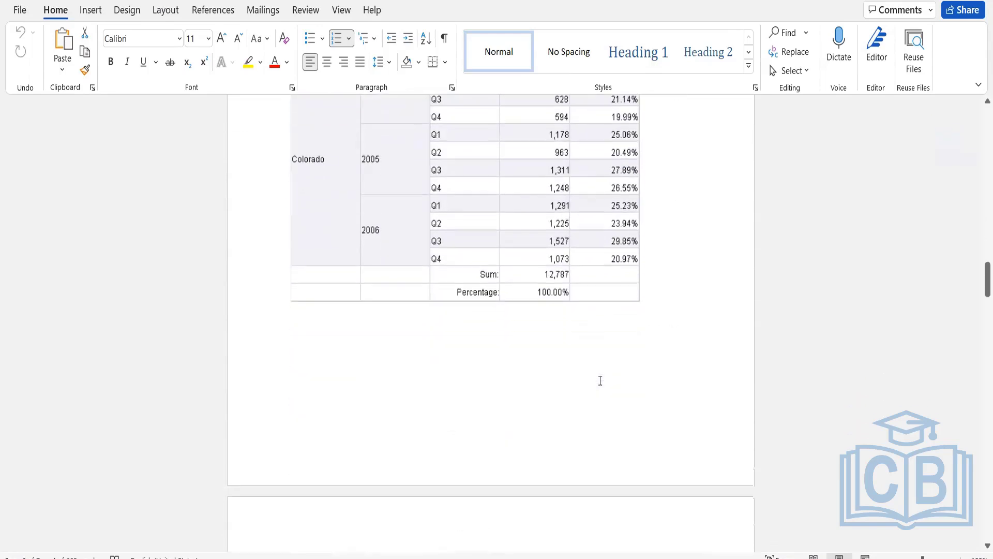
{"action": "scroll", "coordinate": [600, 381], "scroll_direction": "down", "scroll_amount": 20}
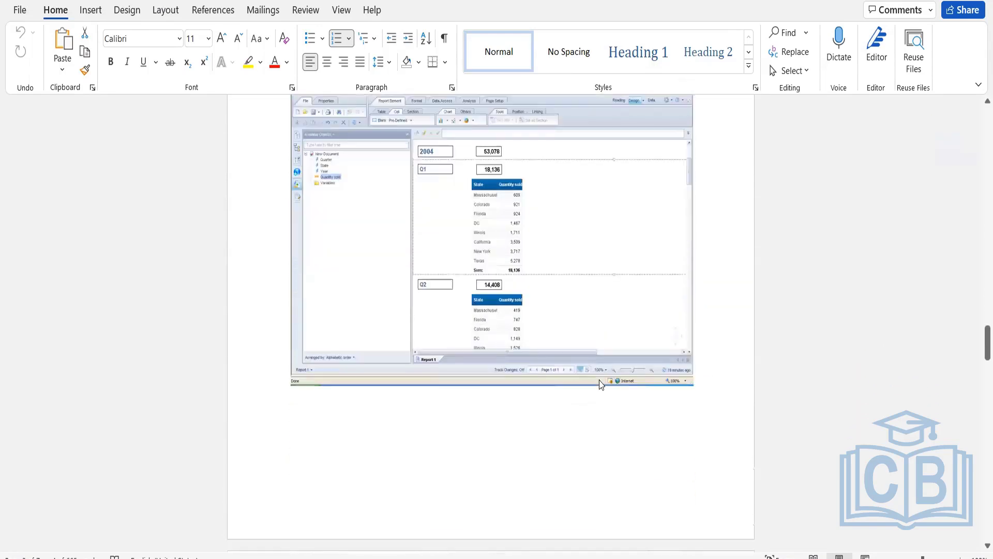
{"action": "scroll", "coordinate": [600, 380], "scroll_direction": "down", "scroll_amount": 20}
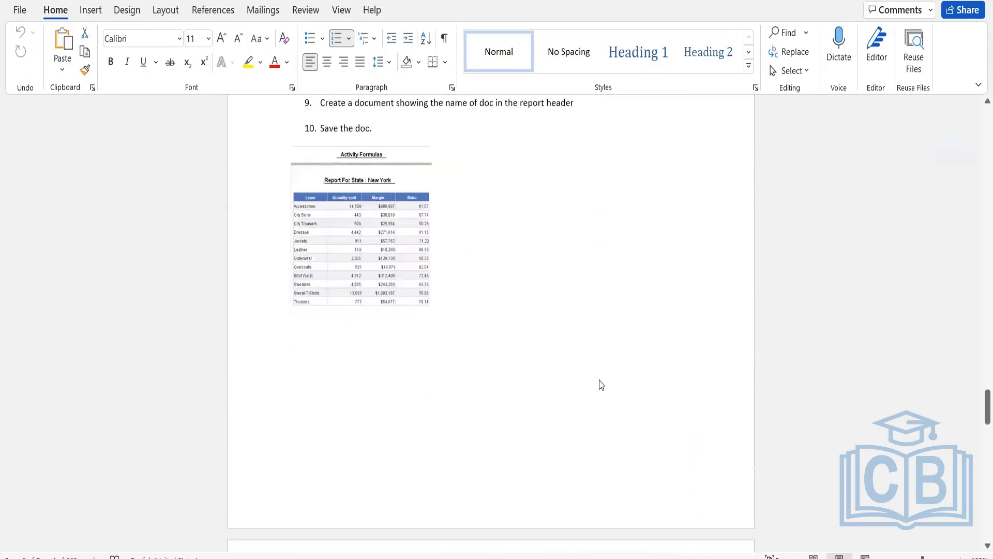
Step: Skim the remaining exercises in the Word document through the complex rule activity and return to the end of Activity 1
{"action": "scroll", "coordinate": [600, 380], "scroll_direction": "down", "scroll_amount": 20}
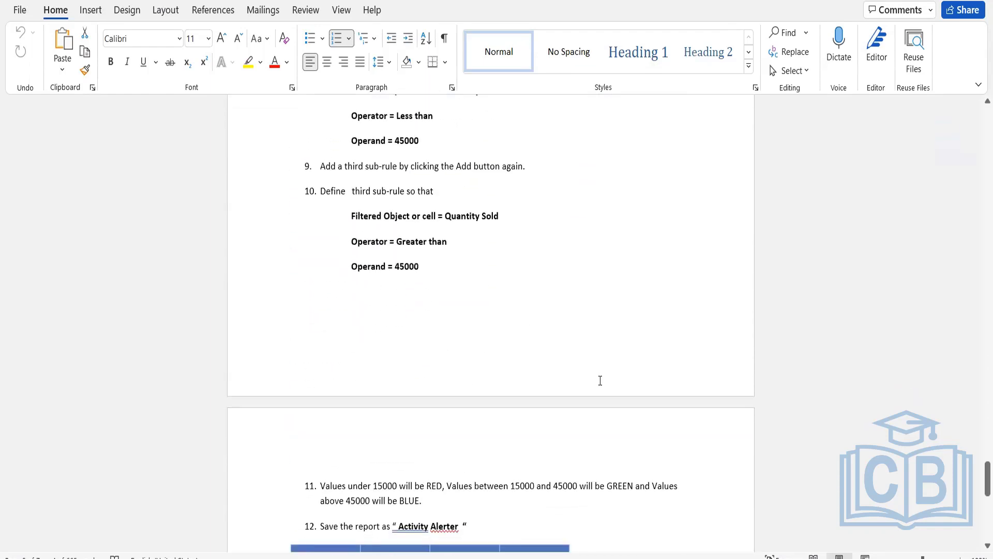
{"action": "scroll", "coordinate": [600, 380], "scroll_direction": "down", "scroll_amount": 12}
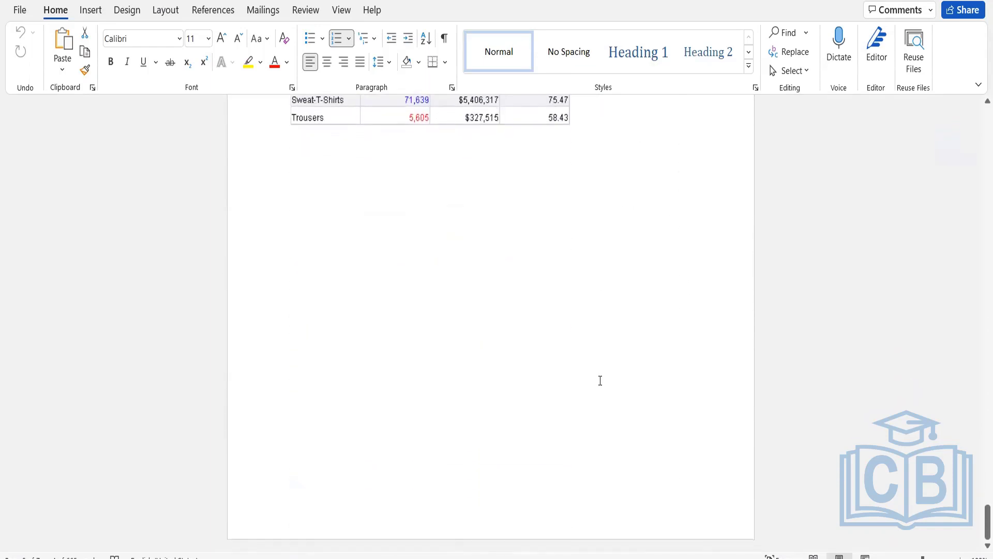
{"action": "scroll", "coordinate": [601, 381], "scroll_direction": "up", "scroll_amount": 6}
{"action": "scroll", "coordinate": [600, 380], "scroll_direction": "up", "scroll_amount": 20}
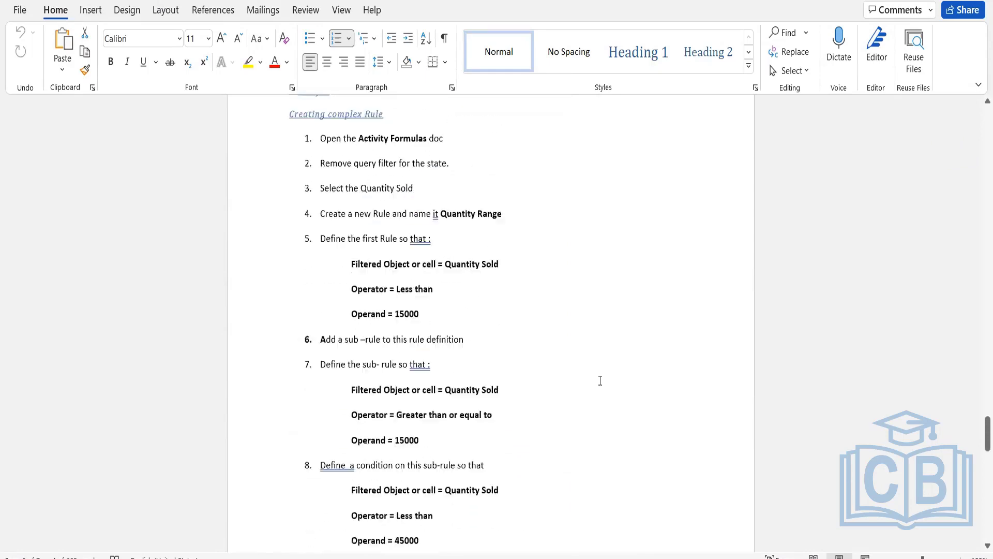
{"action": "scroll", "coordinate": [600, 380], "scroll_direction": "up", "scroll_amount": 20}
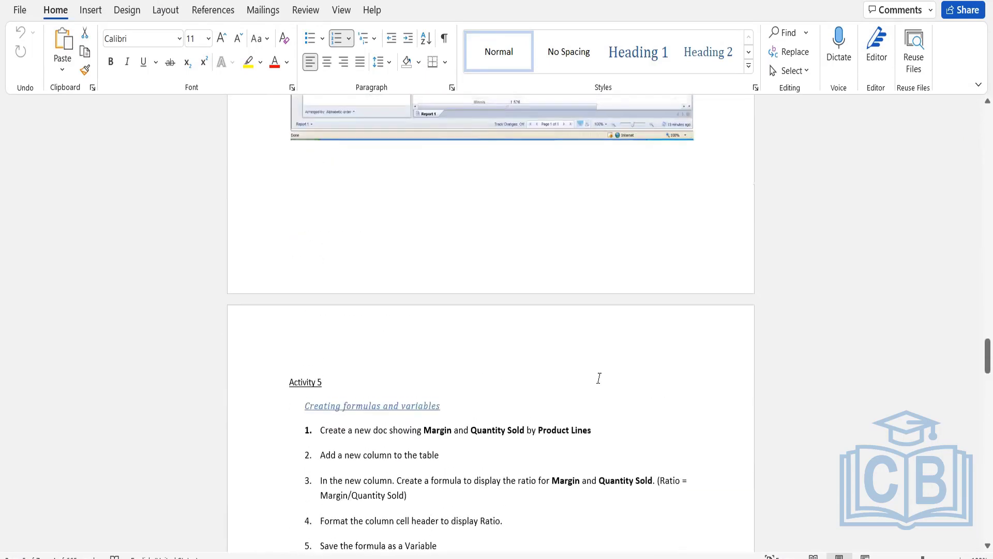
{"action": "scroll", "coordinate": [599, 382], "scroll_direction": "up", "scroll_amount": 20}
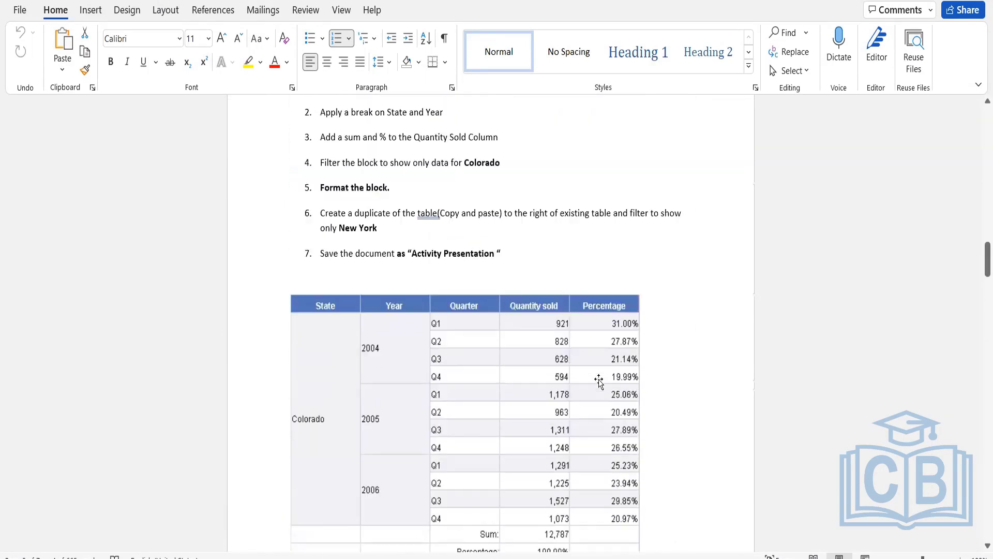
{"action": "scroll", "coordinate": [601, 380], "scroll_direction": "up", "scroll_amount": 20}
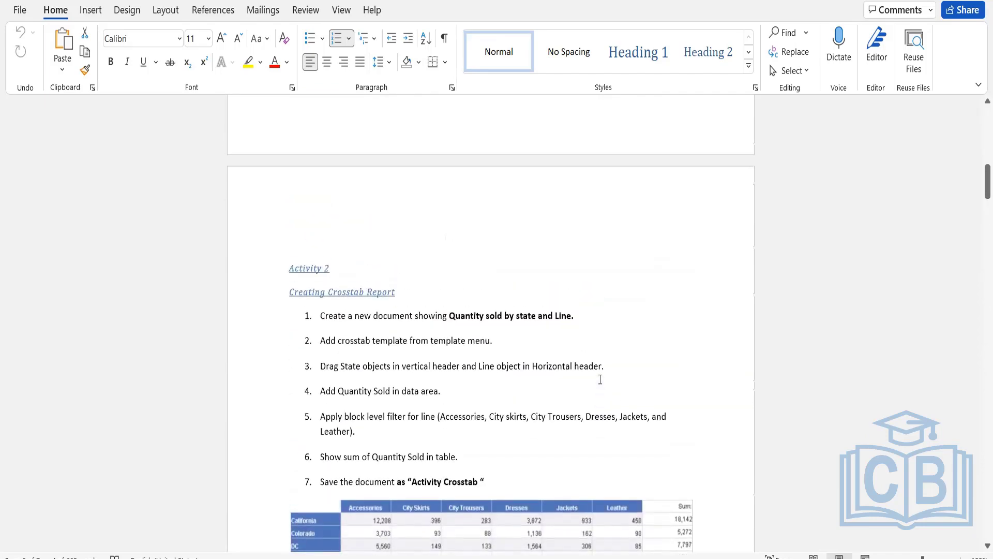
{"action": "scroll", "coordinate": [599, 379], "scroll_direction": "up", "scroll_amount": 3}
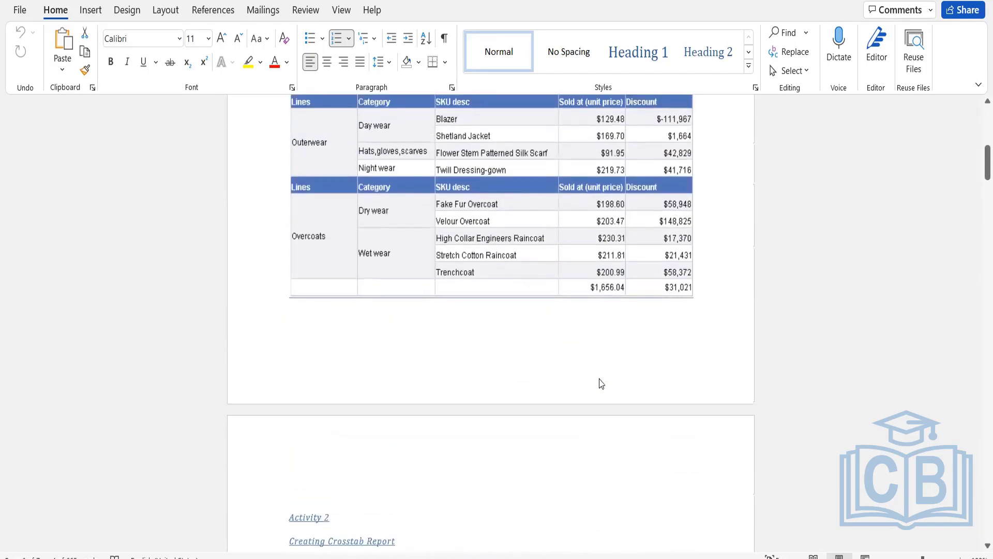
{"action": "scroll", "coordinate": [599, 383], "scroll_direction": "up", "scroll_amount": 6}
Step: Read Activity 2's crosstab report instructions and sample table, focusing on the required objects, quantity sold by state and line
{"action": "scroll", "coordinate": [600, 380], "scroll_direction": "down", "scroll_amount": 15}
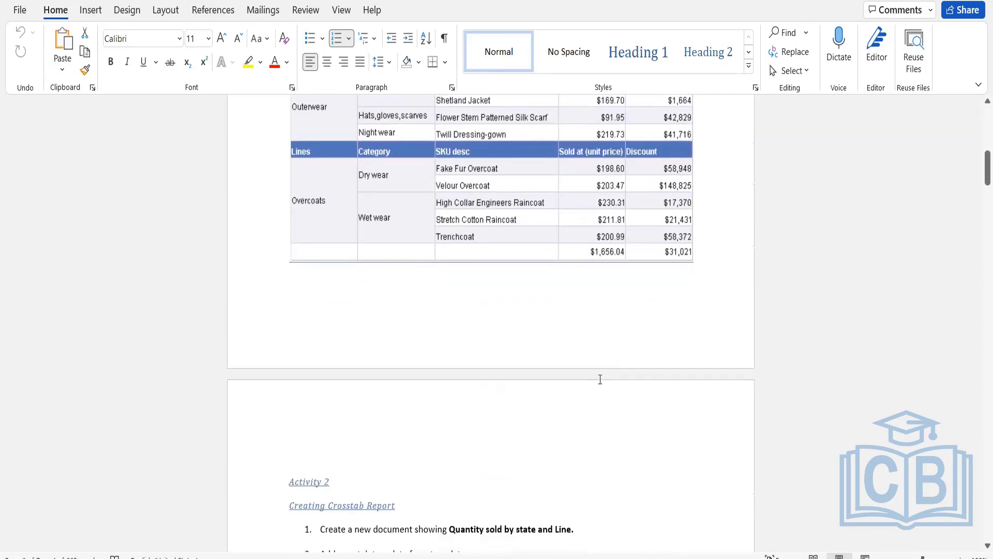
{"action": "scroll", "coordinate": [600, 379], "scroll_direction": "down", "scroll_amount": 2}
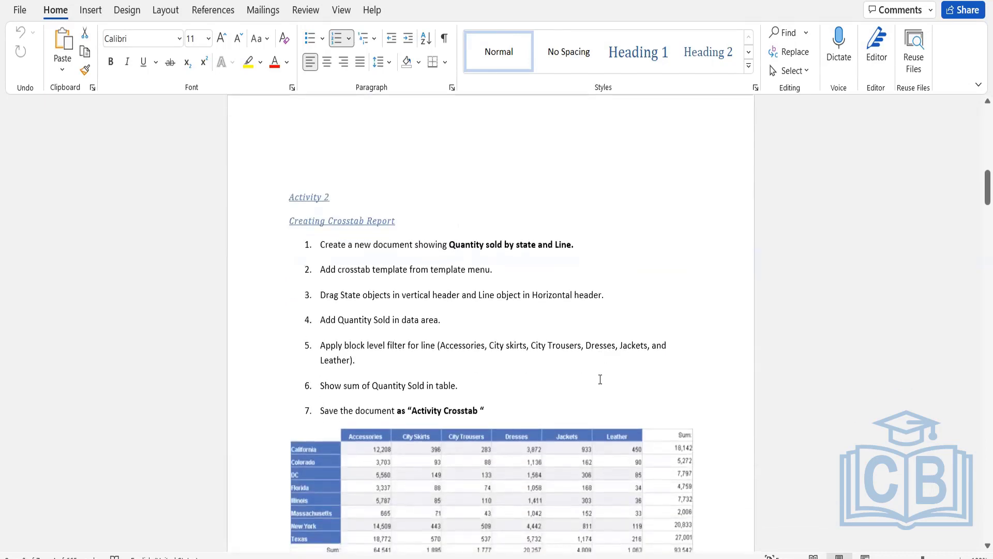
{"action": "scroll", "coordinate": [600, 379], "scroll_direction": "down", "scroll_amount": 2}
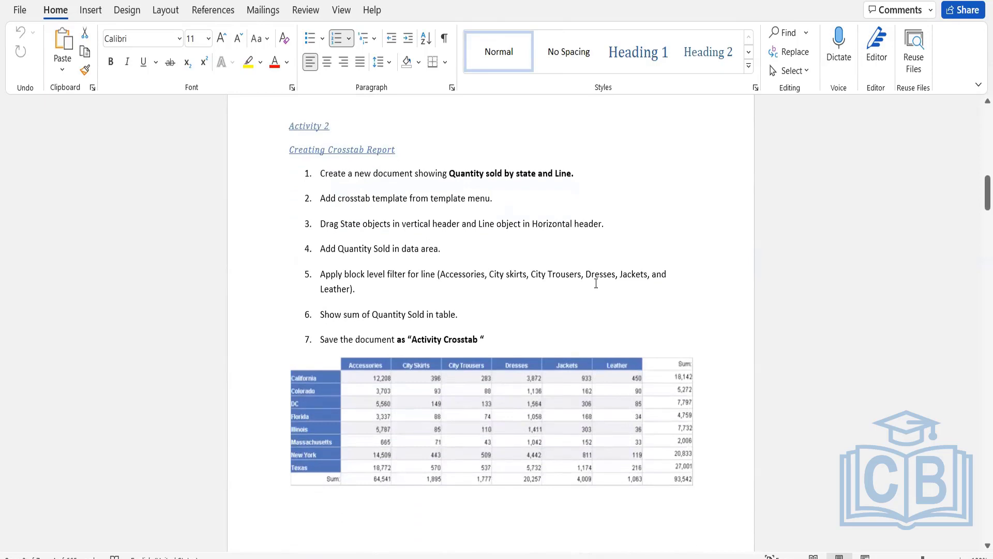
{"action": "scroll", "coordinate": [596, 284], "scroll_direction": "down", "scroll_amount": 1}
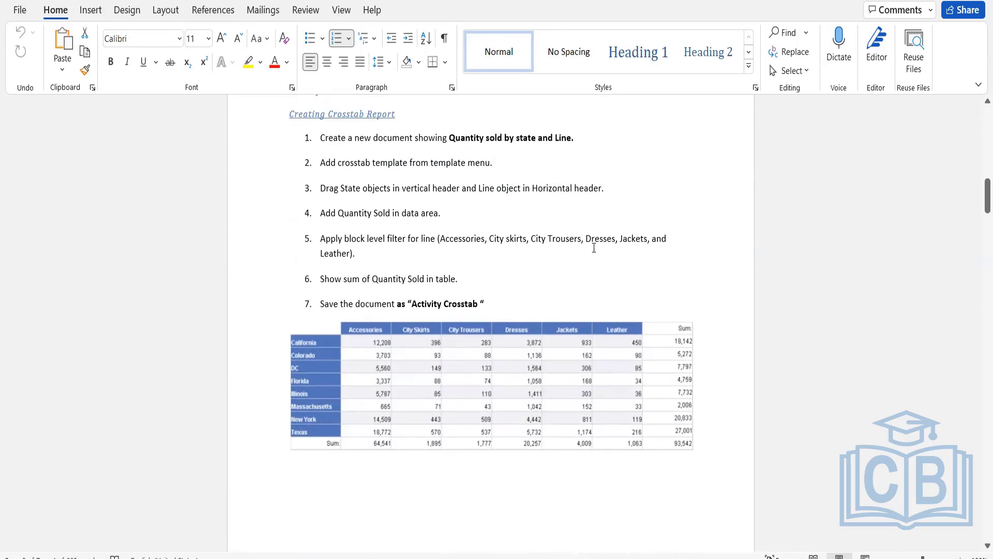
{"action": "scroll", "coordinate": [609, 289], "scroll_direction": "up", "scroll_amount": 1}
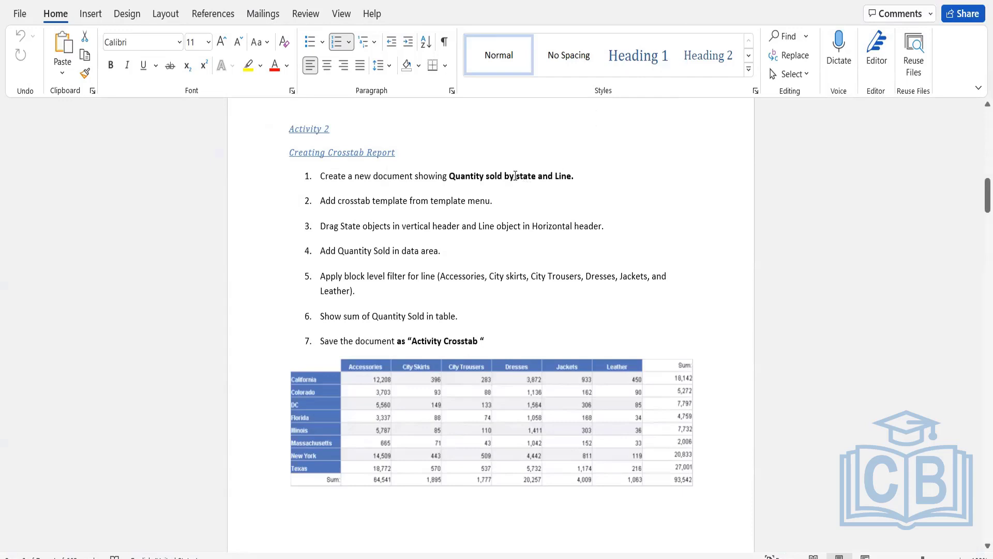
{"action": "left_click_drag", "start_coordinate": [515, 176], "coordinate": [573, 180]}
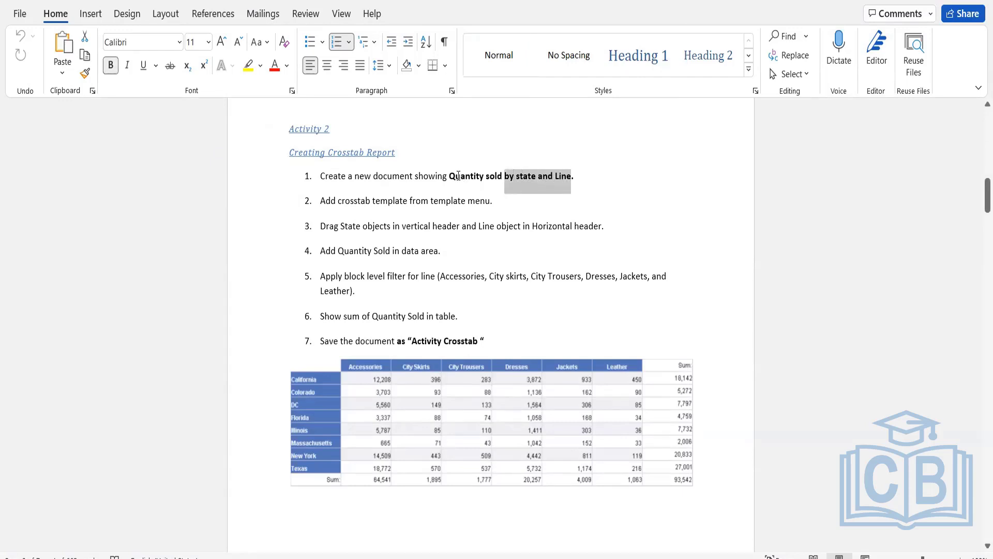
{"action": "left_click_drag", "start_coordinate": [450, 176], "coordinate": [517, 178]}
{"action": "left_click", "coordinate": [677, 244]}
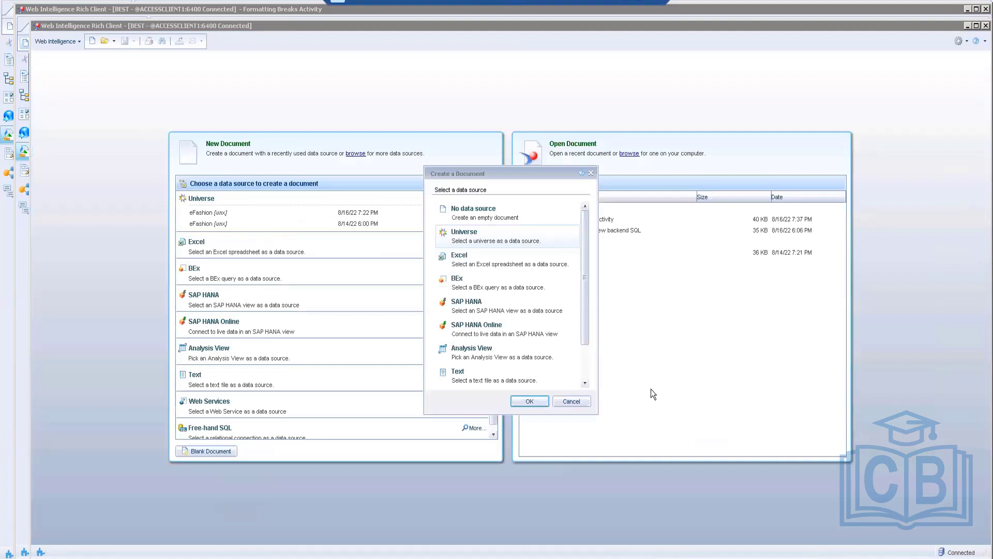
Step: Switch to Web Intelligence Rich Client, create a document from the most recently used eFashion universe and add State to the result objects
{"action": "left_click", "coordinate": [586, 400]}
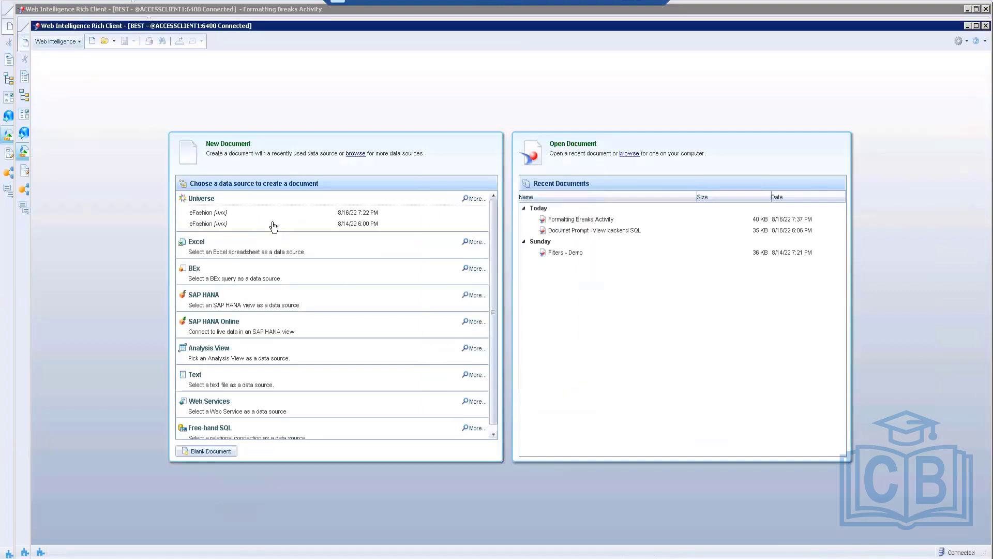
{"action": "left_click", "coordinate": [222, 212]}
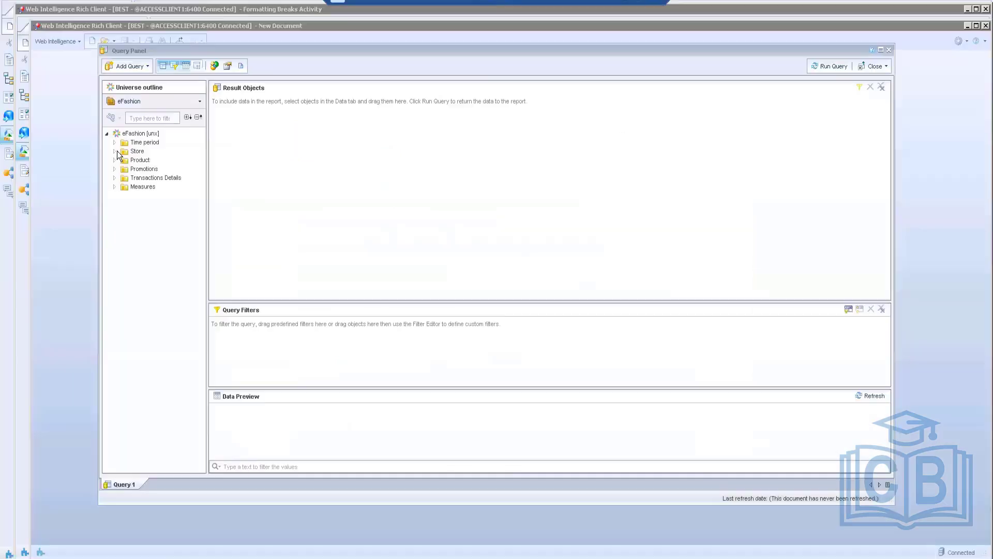
{"action": "left_click", "coordinate": [115, 151]}
{"action": "left_click", "coordinate": [145, 160]}
{"action": "double_click", "coordinate": [144, 159]}
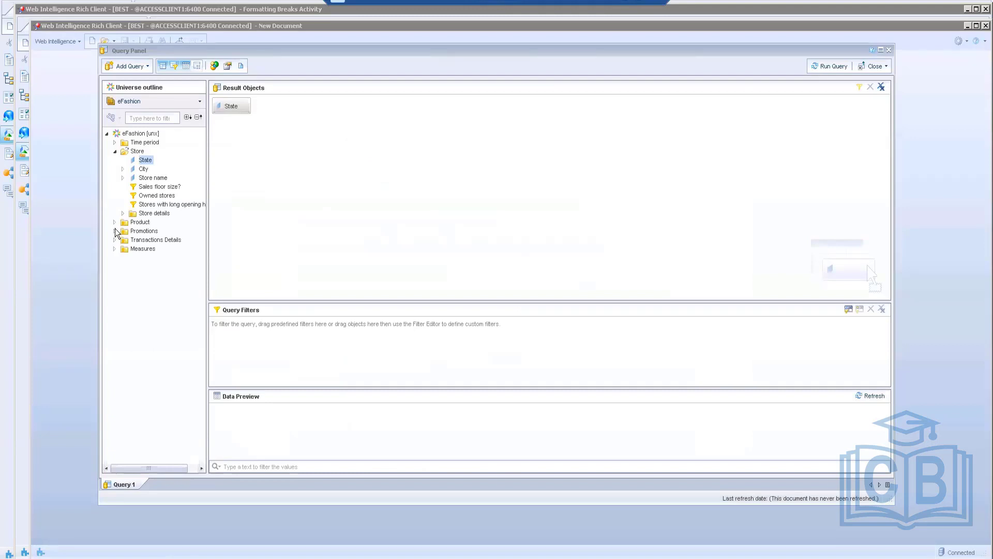
Step: Add Lines and Quantity sold to the query's result objects and run the query
{"action": "left_click", "coordinate": [115, 222]}
{"action": "left_click", "coordinate": [145, 232]}
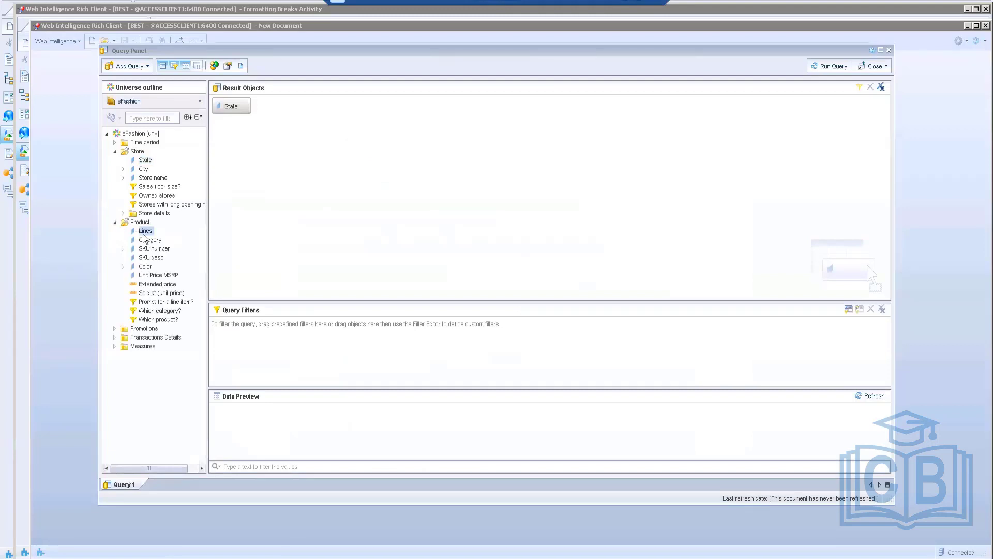
{"action": "double_click", "coordinate": [144, 234]}
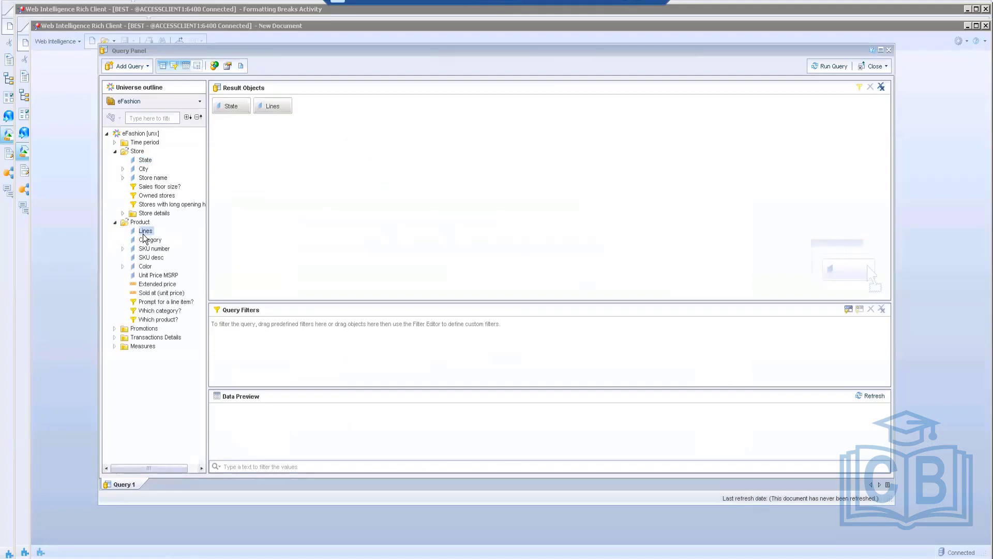
{"action": "left_click", "coordinate": [115, 346]}
{"action": "double_click", "coordinate": [147, 364]}
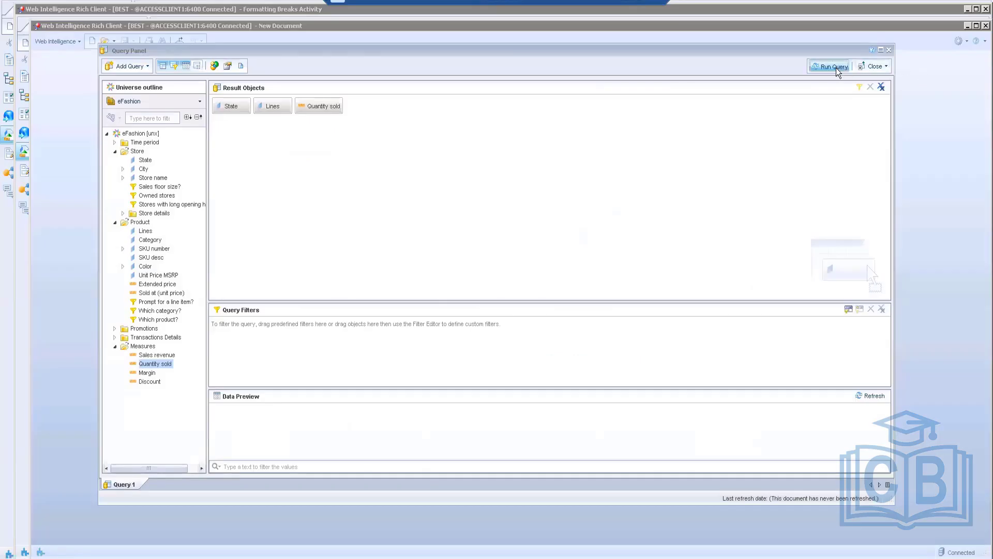
{"action": "left_click", "coordinate": [835, 68]}
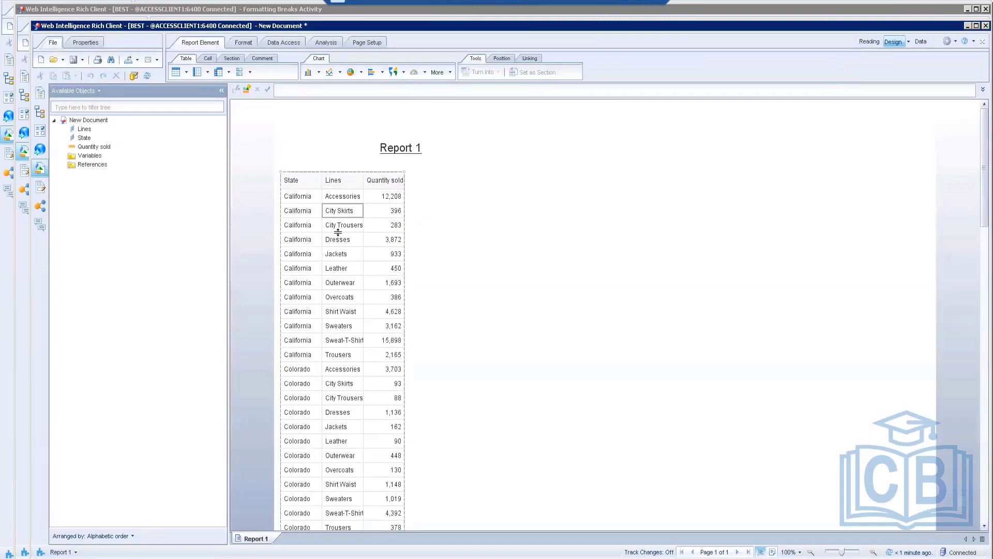
Step: Turn the State, Lines and Quantity sold table in Report 1 into a cross table
{"action": "left_click", "coordinate": [623, 10]}
{"action": "right_click", "coordinate": [357, 173]}
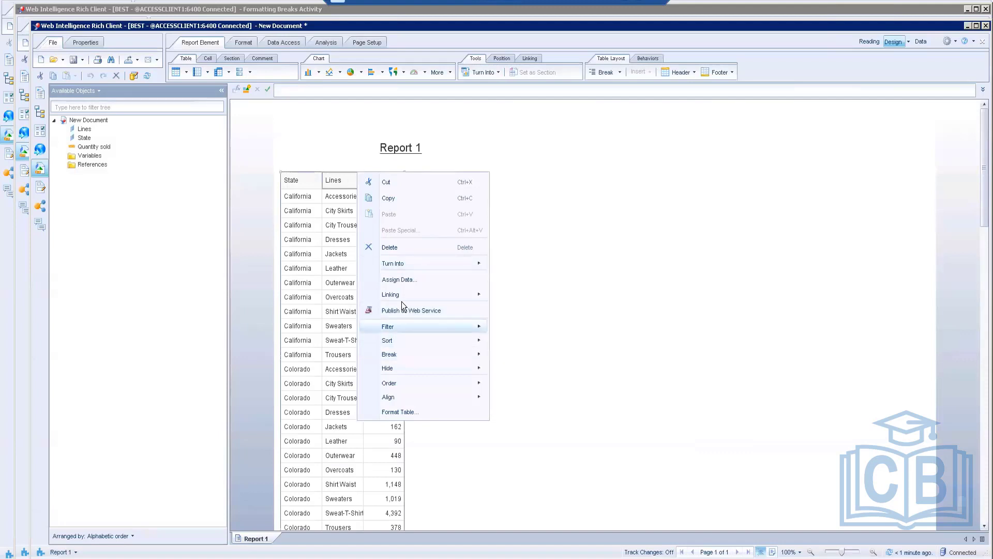
{"action": "mouse_move", "coordinate": [452, 268]}
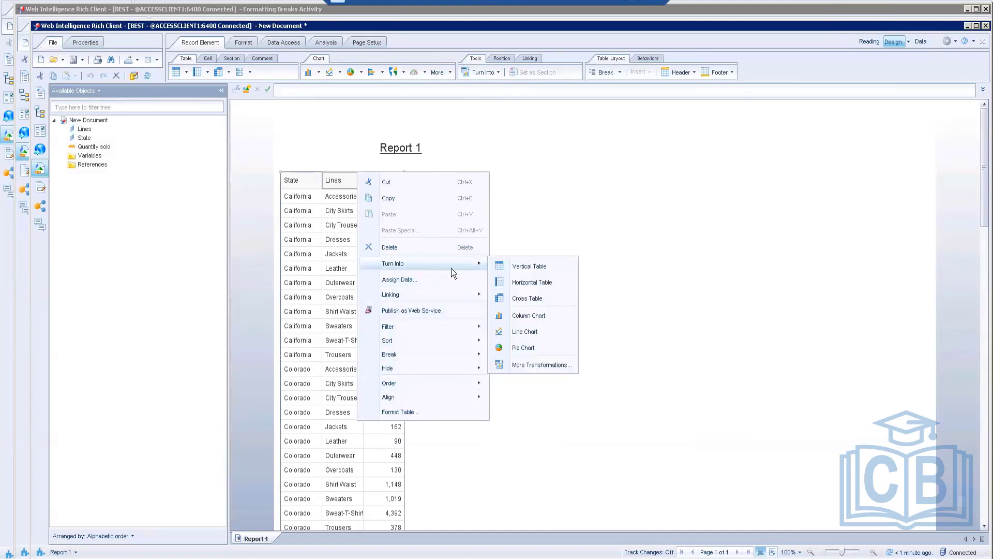
{"action": "left_click", "coordinate": [522, 298]}
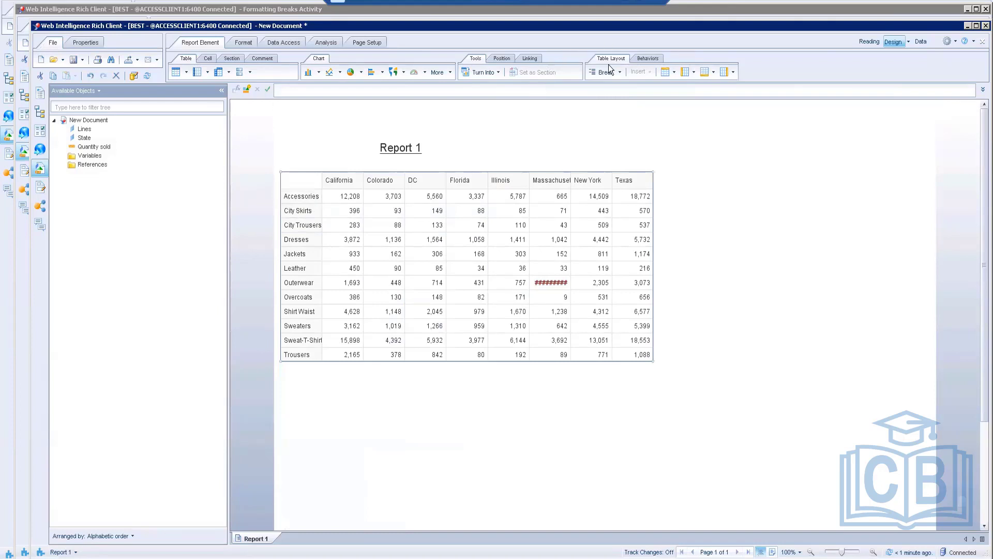
Step: Check the Activity 2 layout in Word, and assign Lines to the cross table's horizontal axis and State to its vertical axis
{"action": "left_click", "coordinate": [625, 2]}
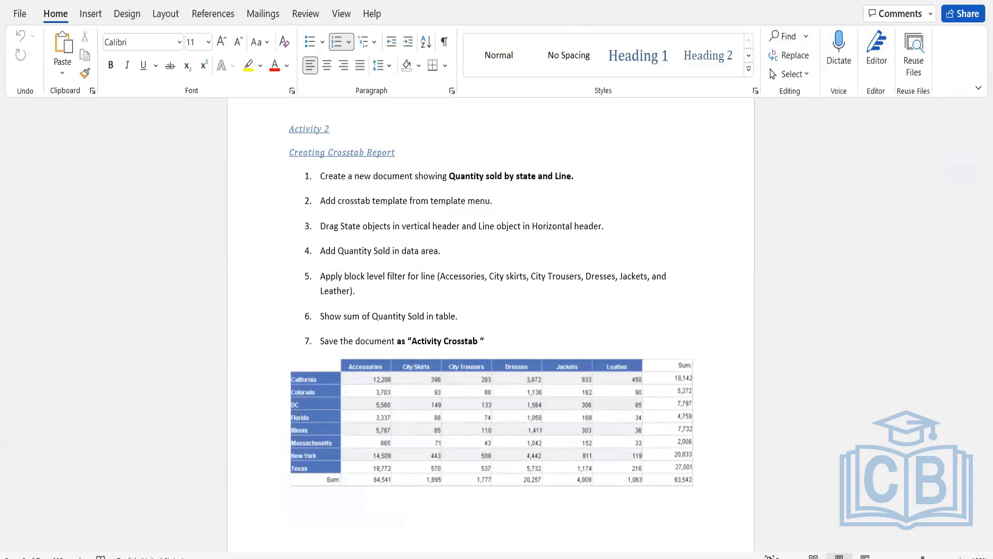
{"action": "key", "text": "alt+Tab"}
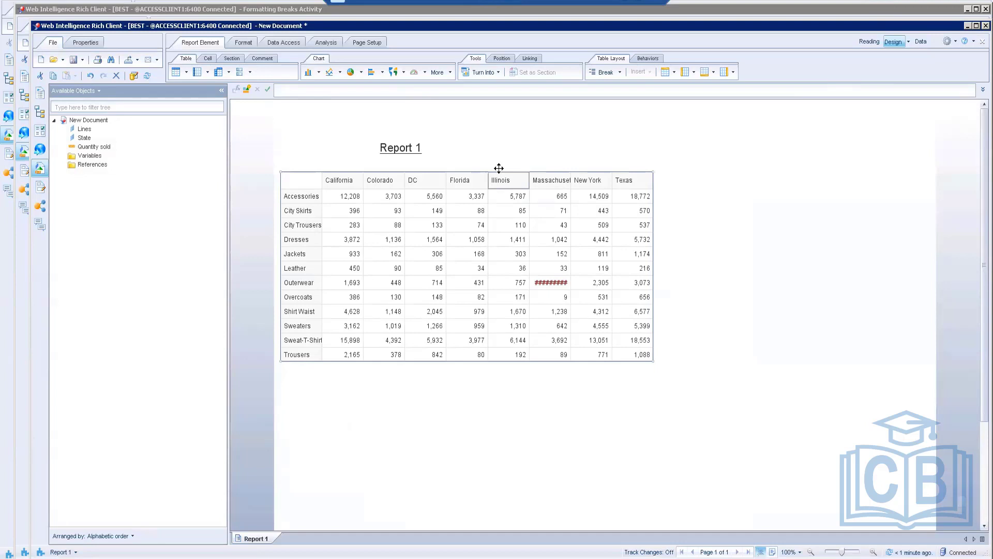
{"action": "right_click", "coordinate": [498, 168]}
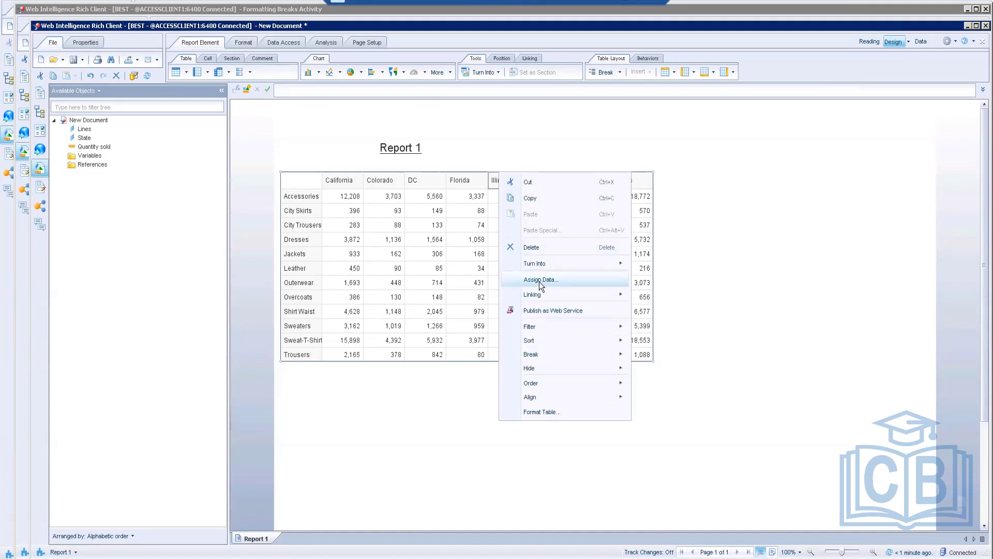
{"action": "left_click", "coordinate": [550, 282]}
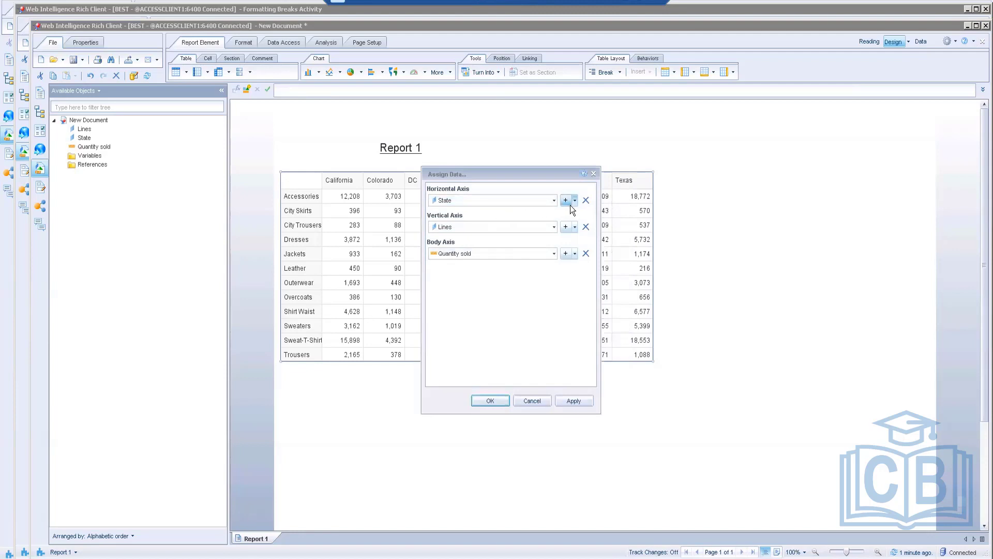
{"action": "left_click", "coordinate": [553, 200]}
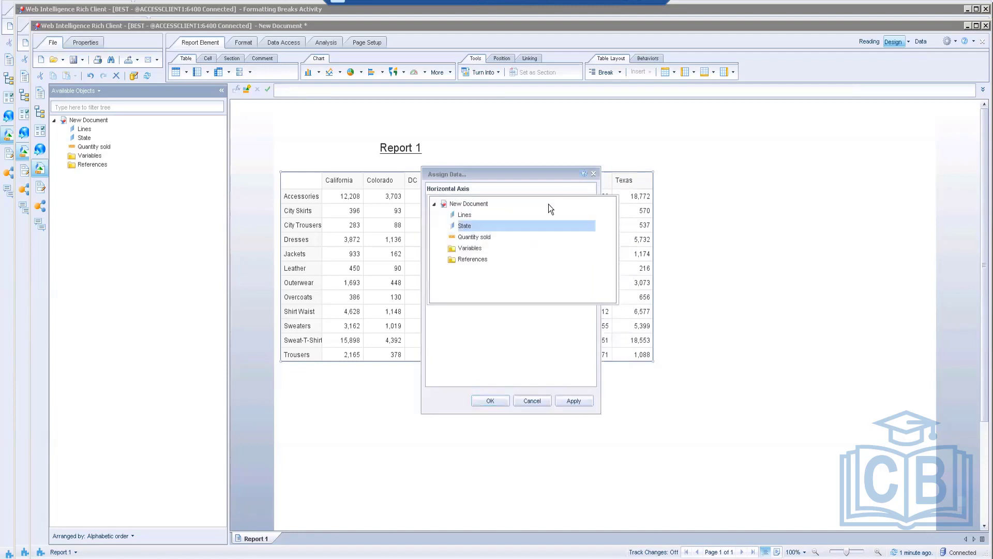
{"action": "left_click", "coordinate": [472, 217]}
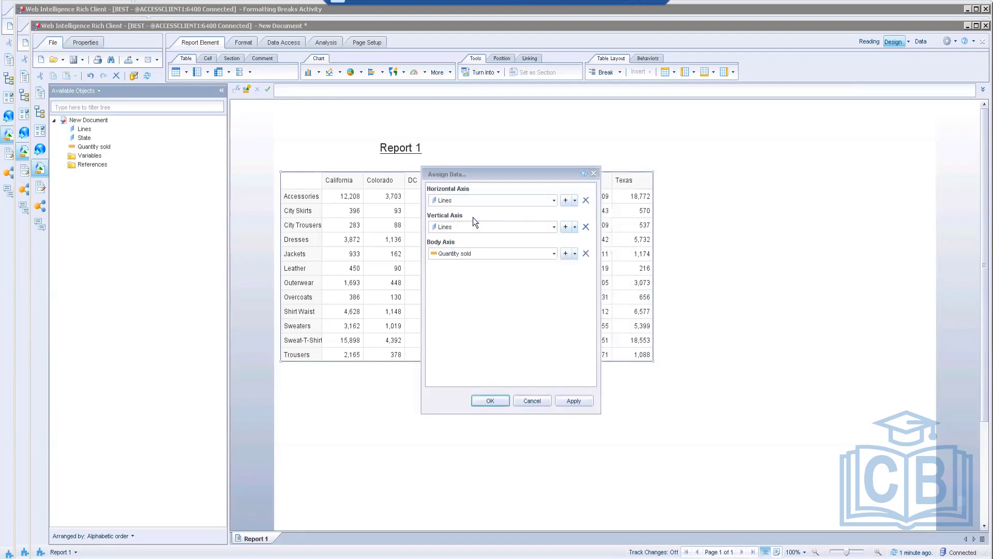
{"action": "left_click", "coordinate": [554, 227]}
{"action": "left_click", "coordinate": [467, 252]}
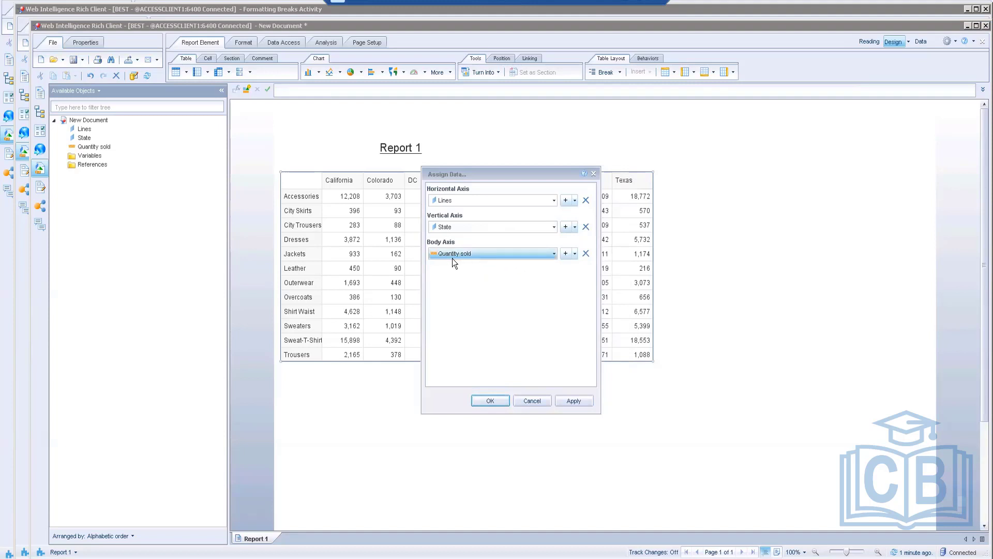
Step: Apply the crosstab data assignment with Lines on the horizontal axis, State on the vertical axis and Quantity sold in the body
{"action": "left_click", "coordinate": [490, 401]}
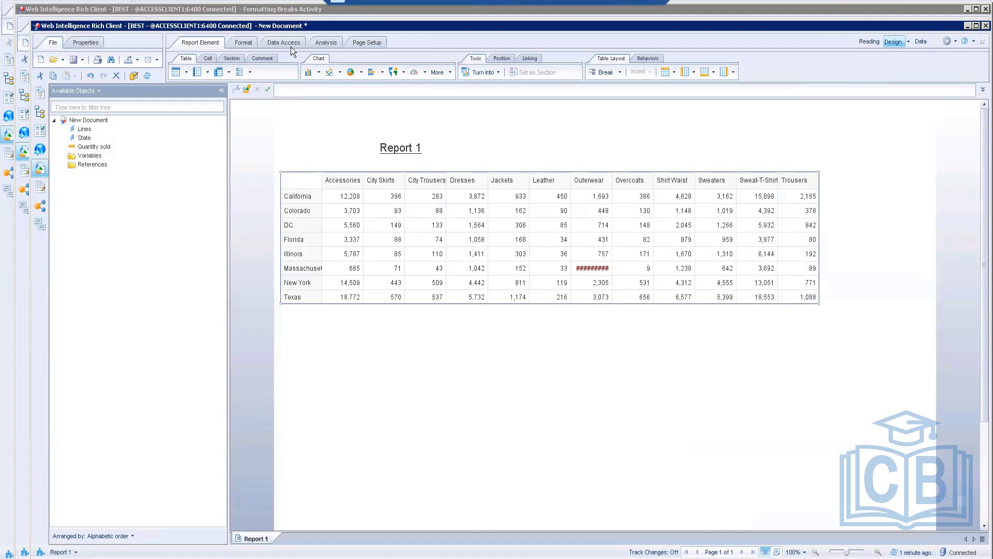
Step: Add a filter on the crosstab block limiting Lines to Accessories, City Skirts, City Trousers, Dresses and Jackets
{"action": "left_click", "coordinate": [326, 42]}
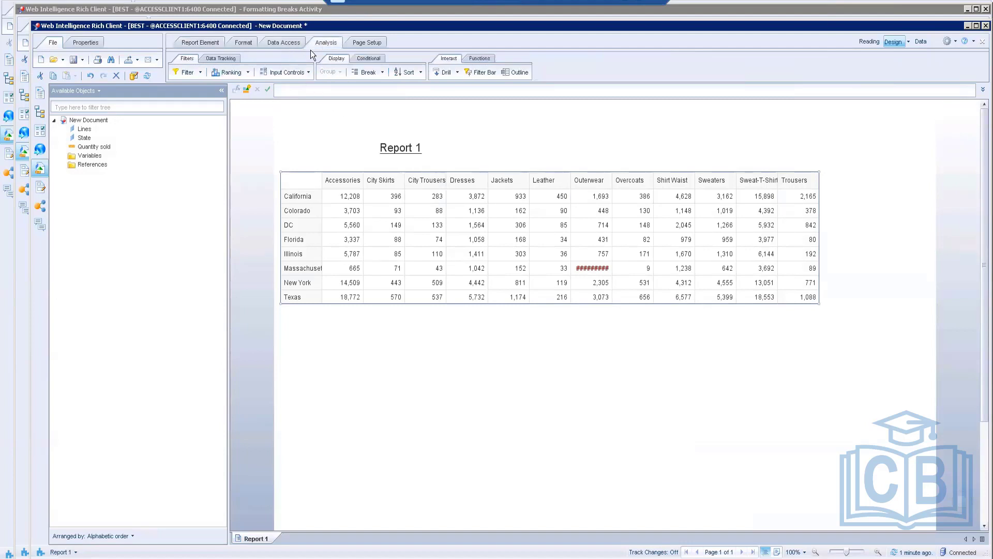
{"action": "left_click", "coordinate": [199, 72]}
{"action": "left_click", "coordinate": [203, 89]}
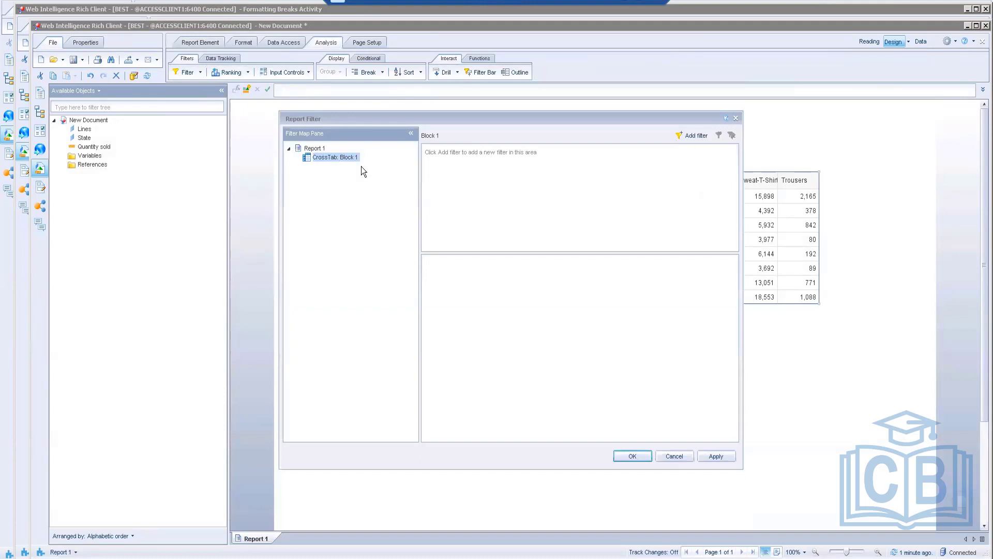
{"action": "left_click", "coordinate": [692, 136]}
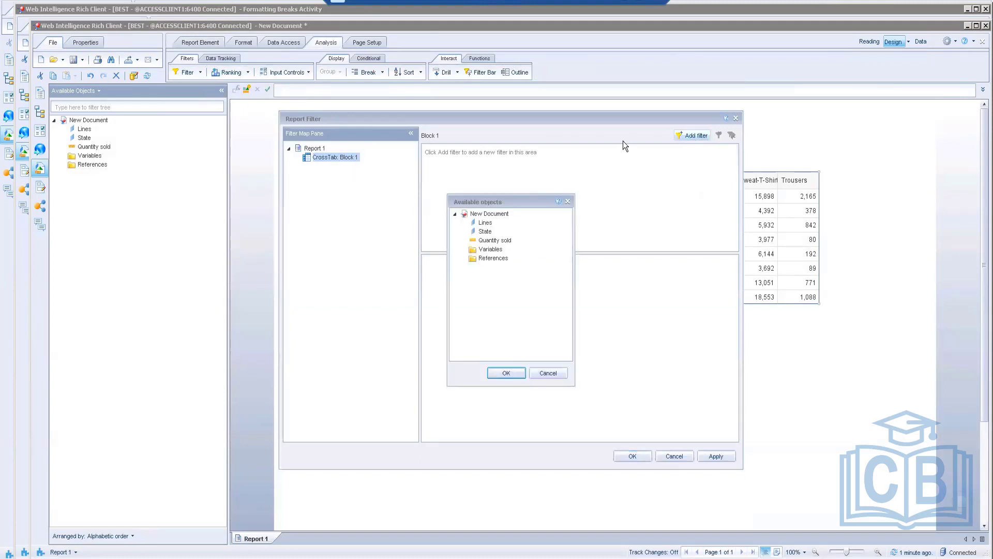
{"action": "left_click", "coordinate": [485, 224]}
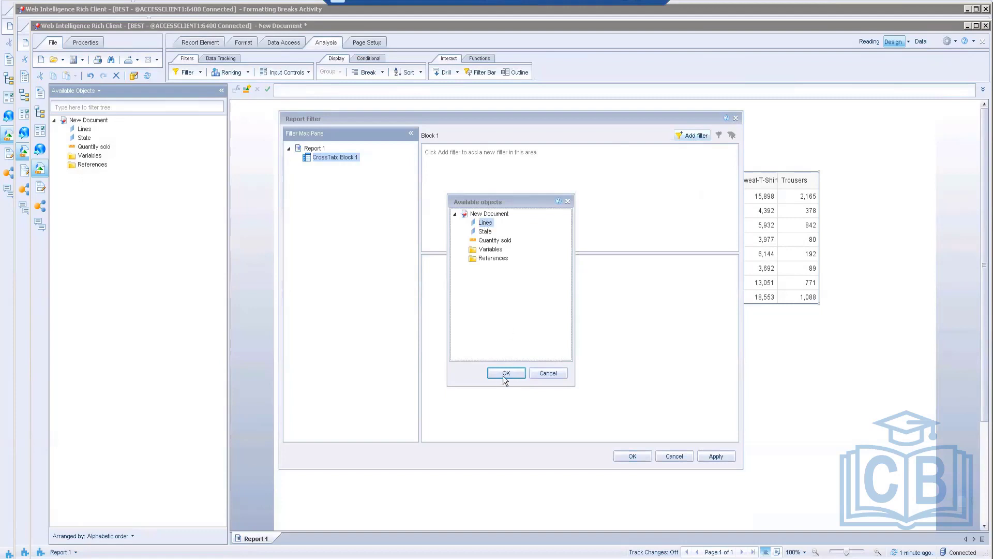
{"action": "left_click", "coordinate": [497, 374]}
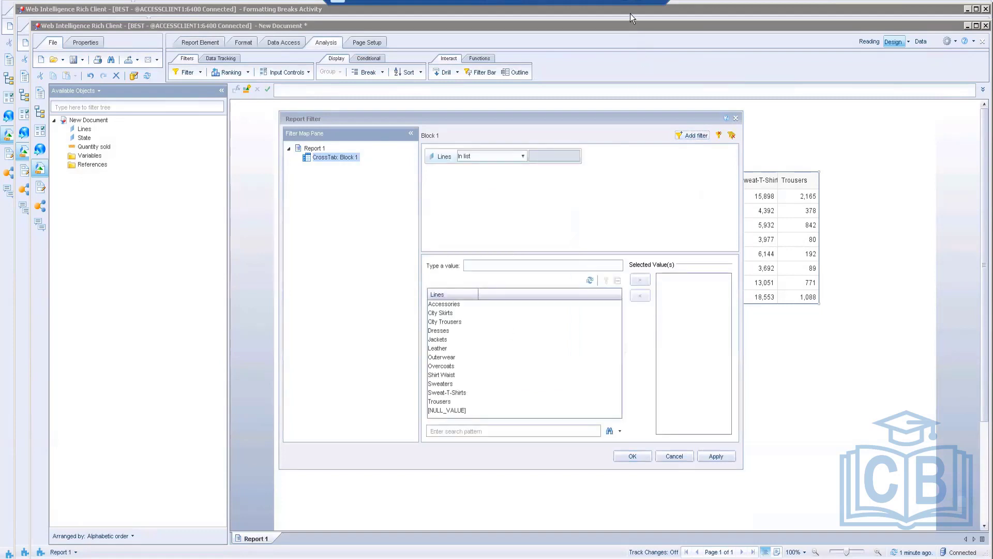
{"action": "left_click", "coordinate": [447, 305]}
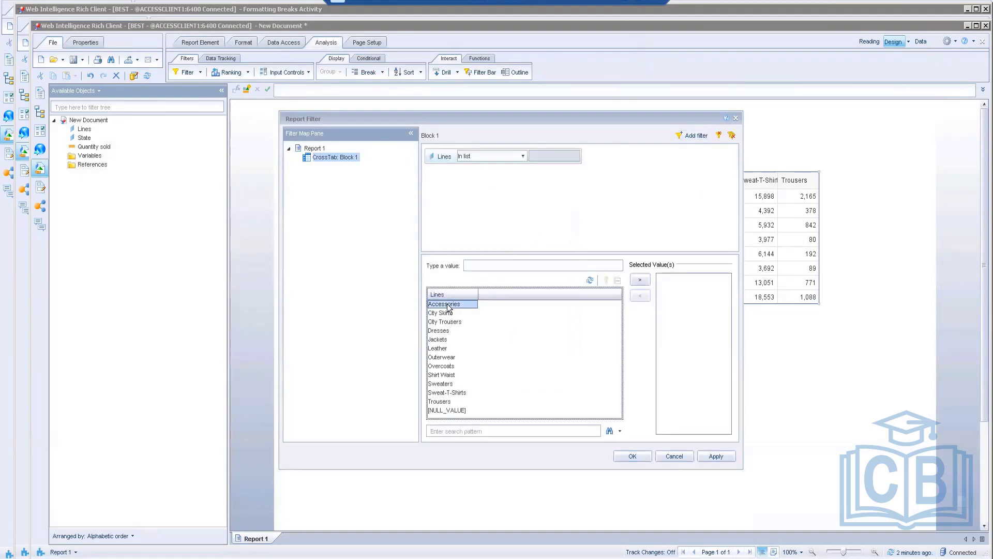
{"action": "left_click", "coordinate": [446, 339], "text": "shift"}
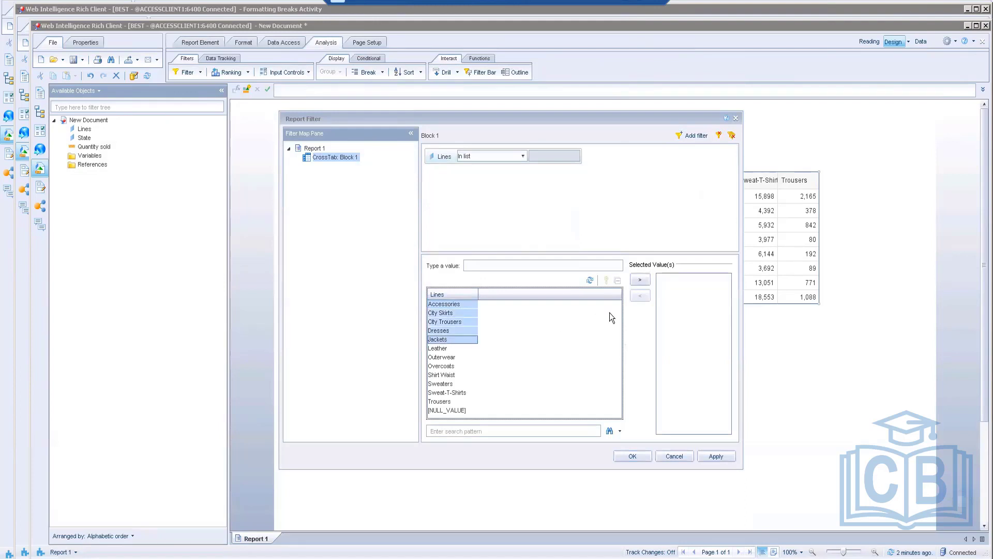
{"action": "left_click", "coordinate": [640, 282]}
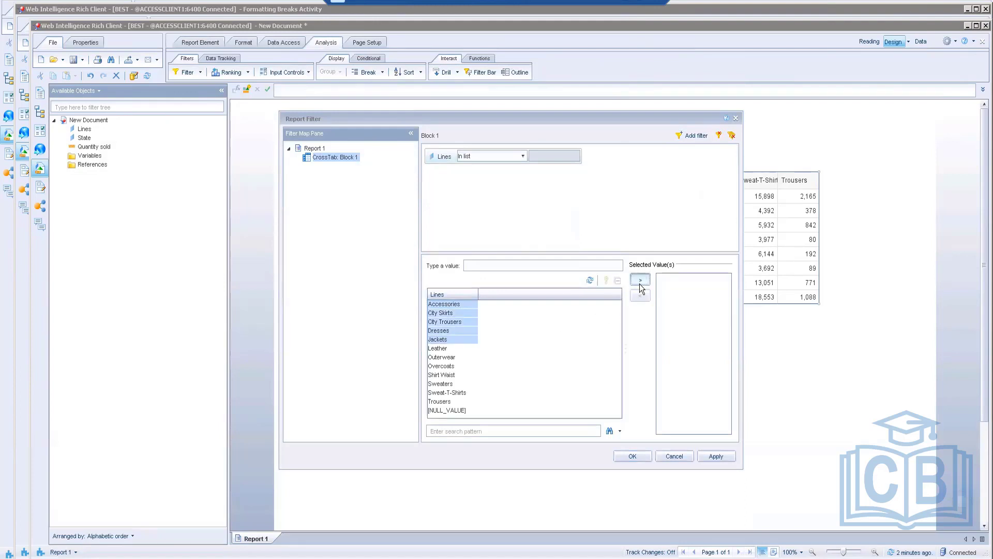
{"action": "left_click", "coordinate": [631, 455]}
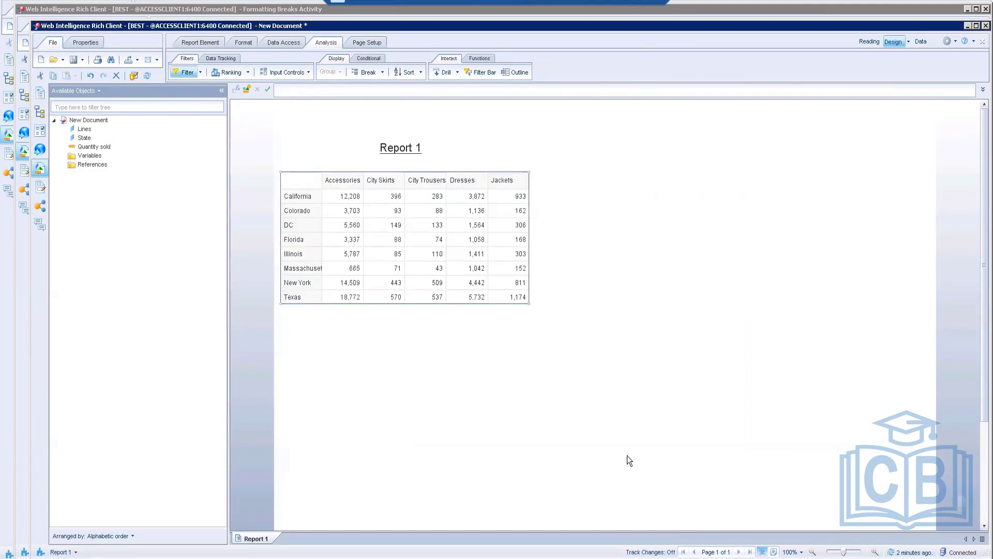
Step: Move the crosstab slightly right and down on the page, and add Leather to its Lines filter
{"action": "left_click_drag", "start_coordinate": [433, 169], "coordinate": [487, 179]}
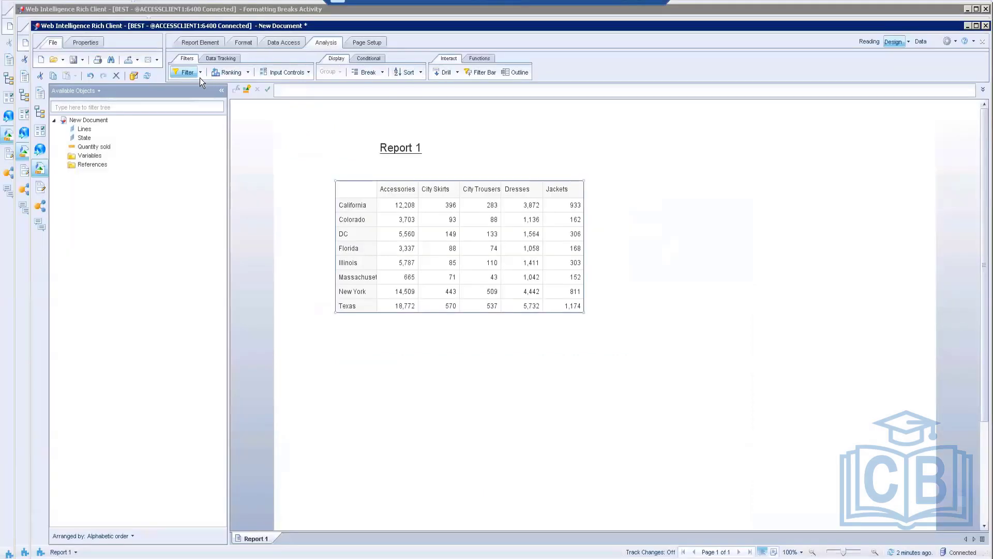
{"action": "left_click", "coordinate": [200, 73]}
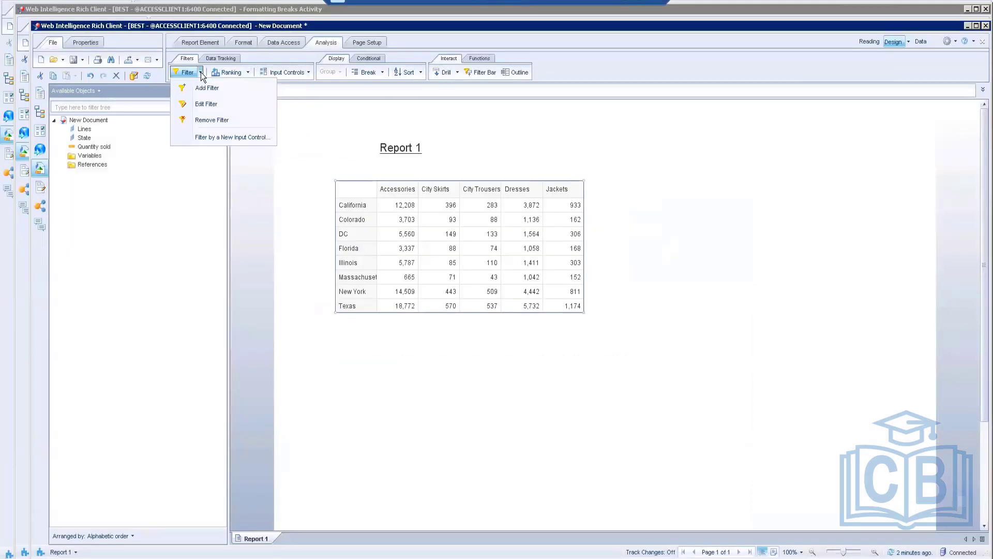
{"action": "left_click", "coordinate": [202, 102]}
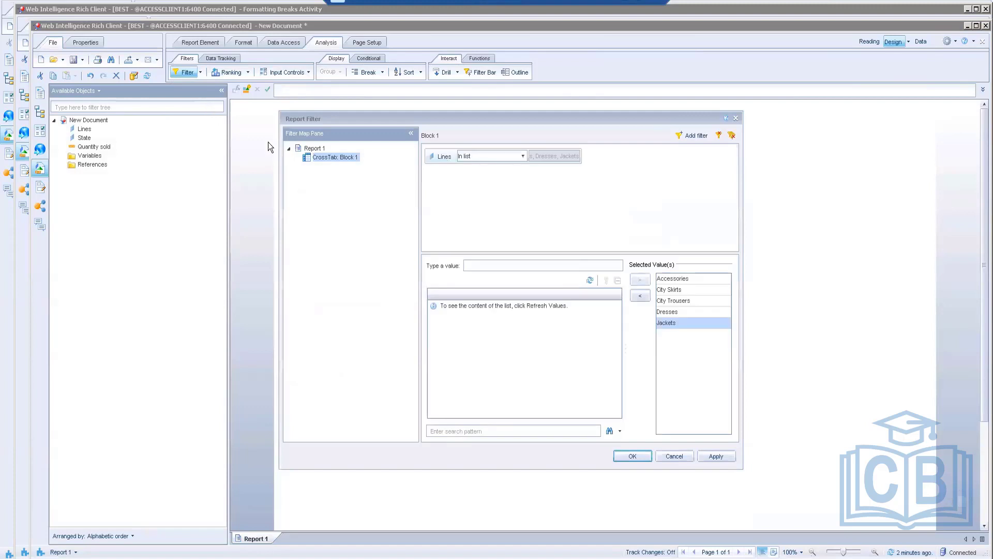
{"action": "left_click", "coordinate": [591, 280]}
{"action": "left_click", "coordinate": [440, 349]}
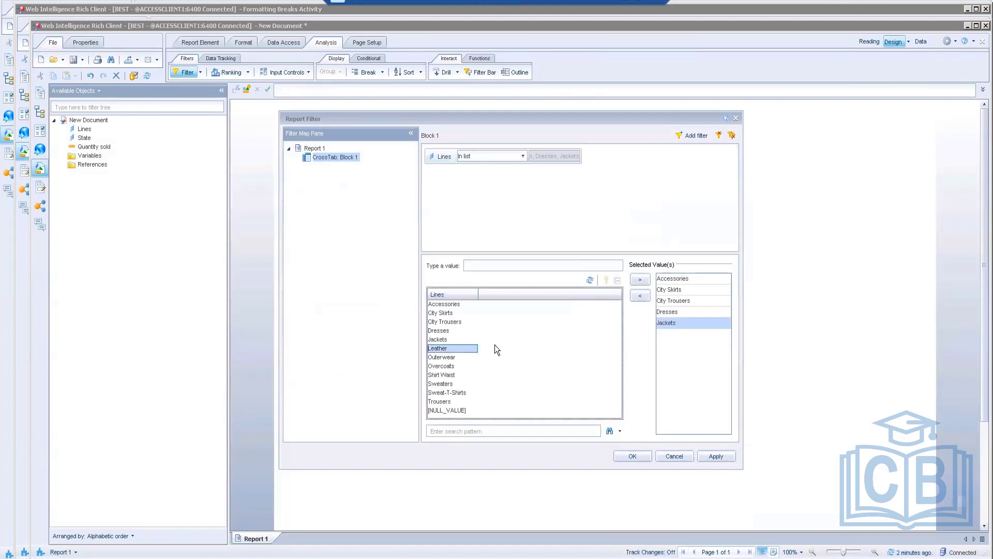
{"action": "left_click", "coordinate": [642, 281]}
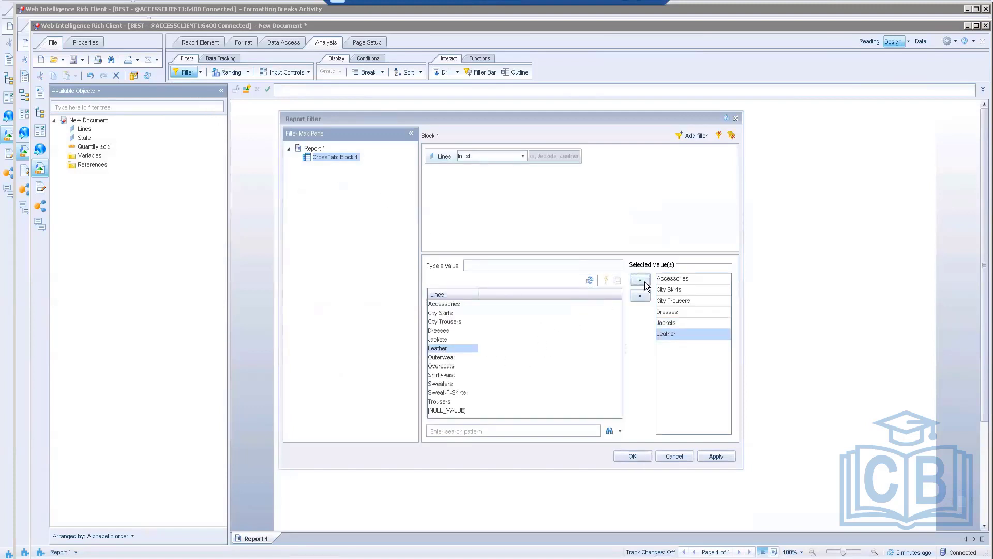
{"action": "left_click", "coordinate": [633, 456]}
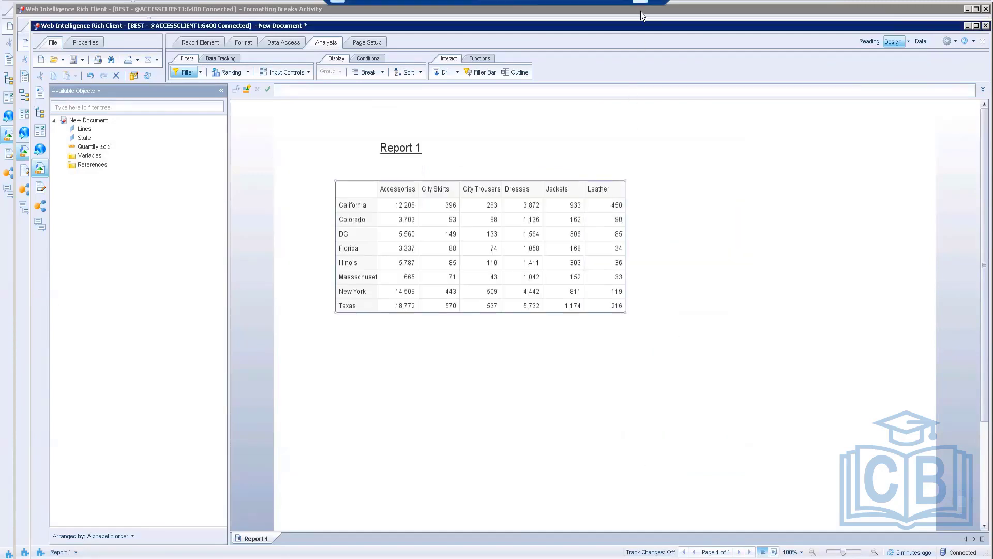
Step: Check the exercise instructions in Word, and add a Sum of Quantity sold at the end of each crosstab row
{"action": "left_click", "coordinate": [625, 2]}
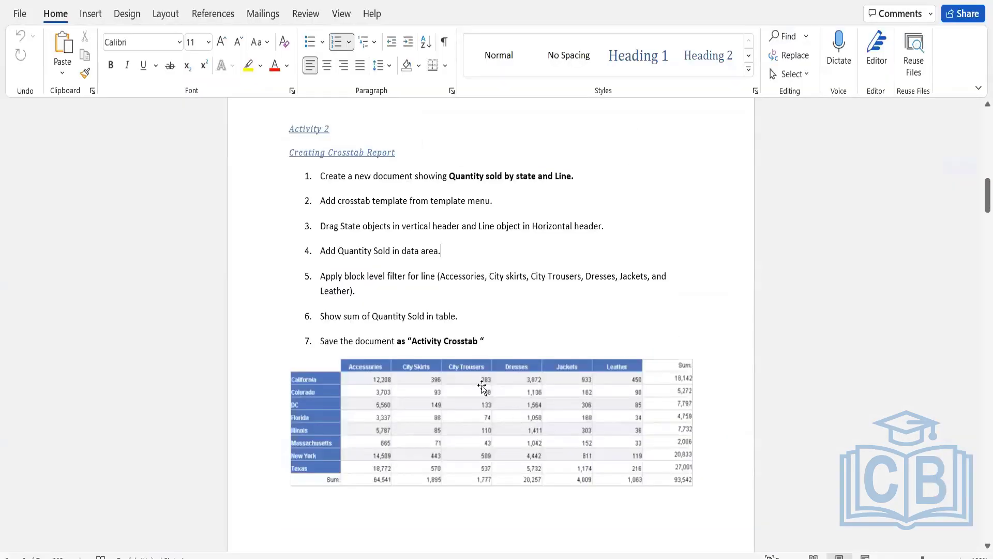
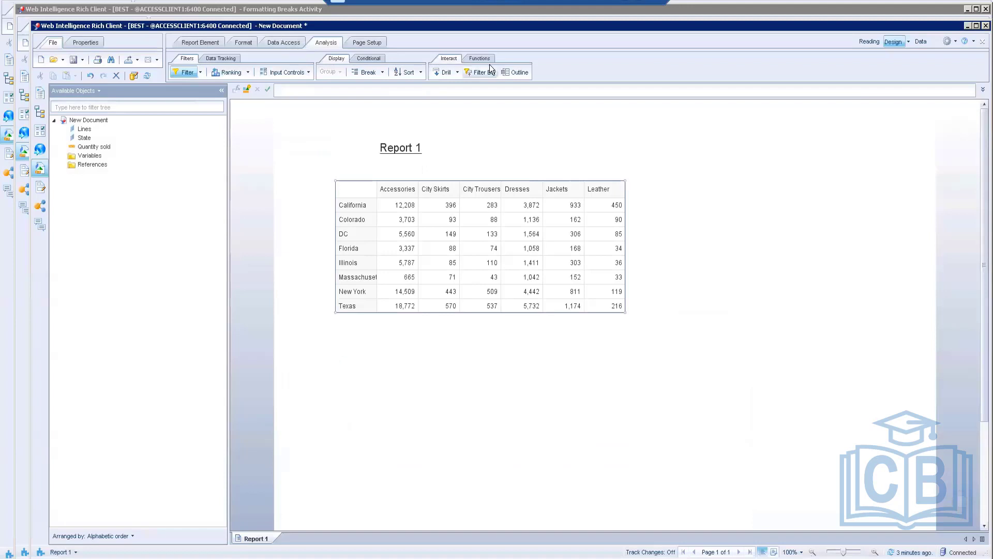
{"action": "left_click", "coordinate": [480, 58]}
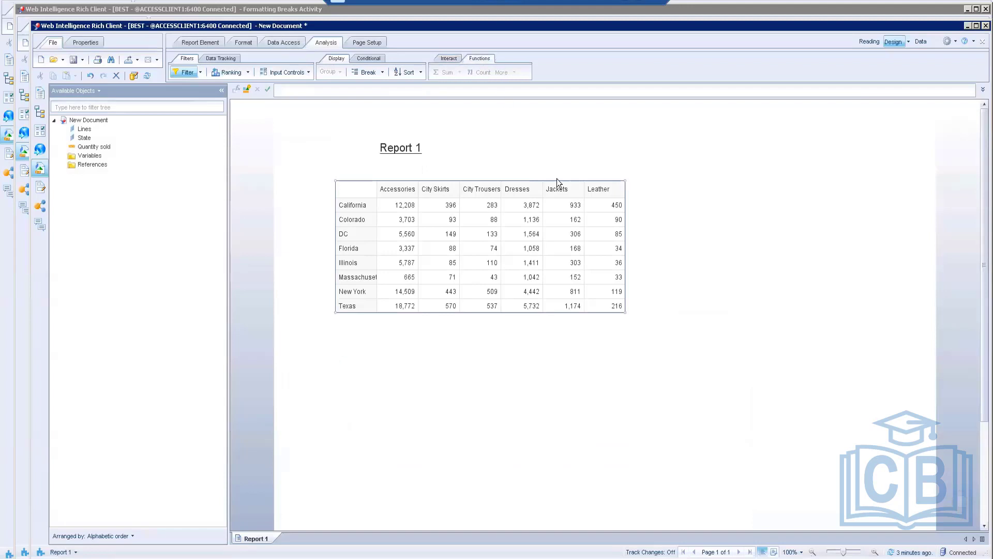
{"action": "left_click", "coordinate": [507, 249]}
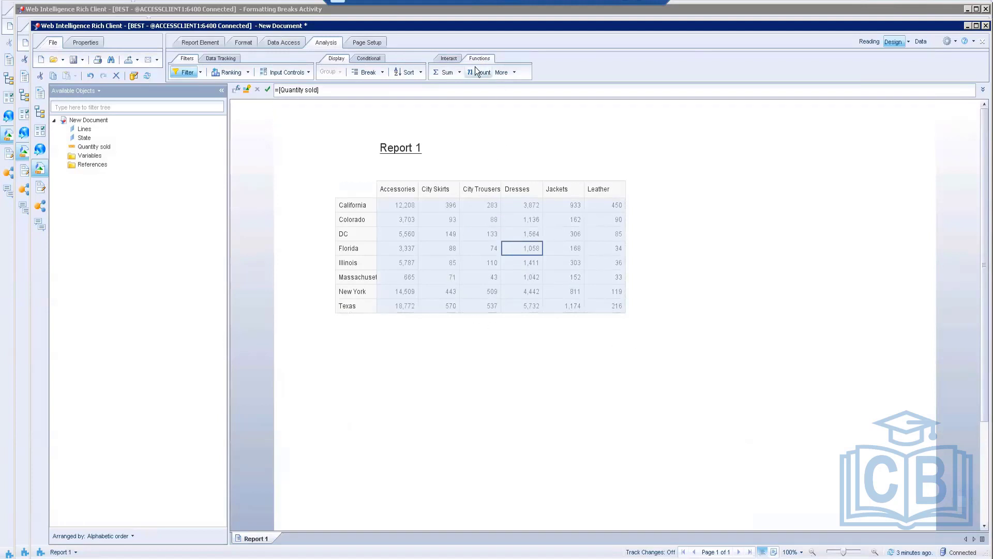
{"action": "left_click", "coordinate": [460, 73]}
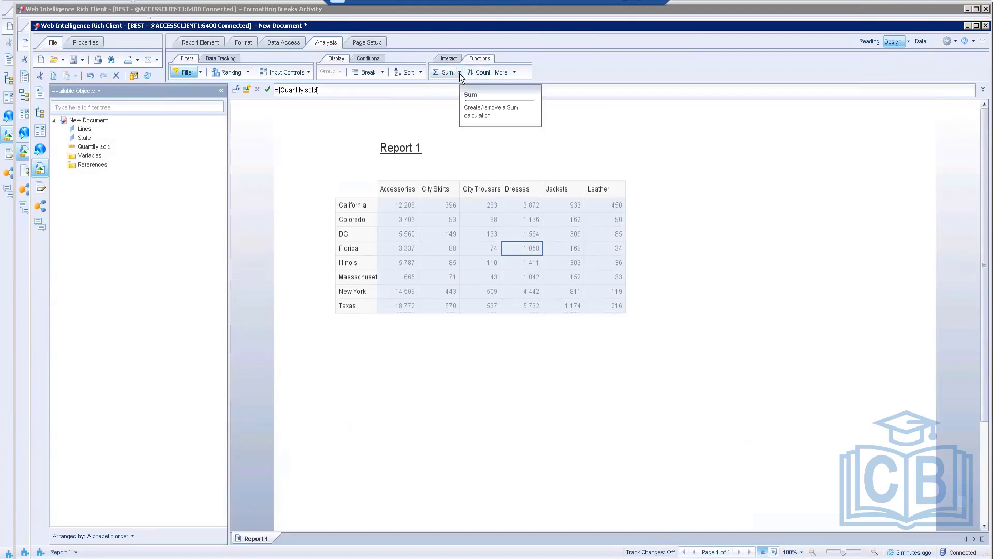
{"action": "left_click", "coordinate": [511, 231]}
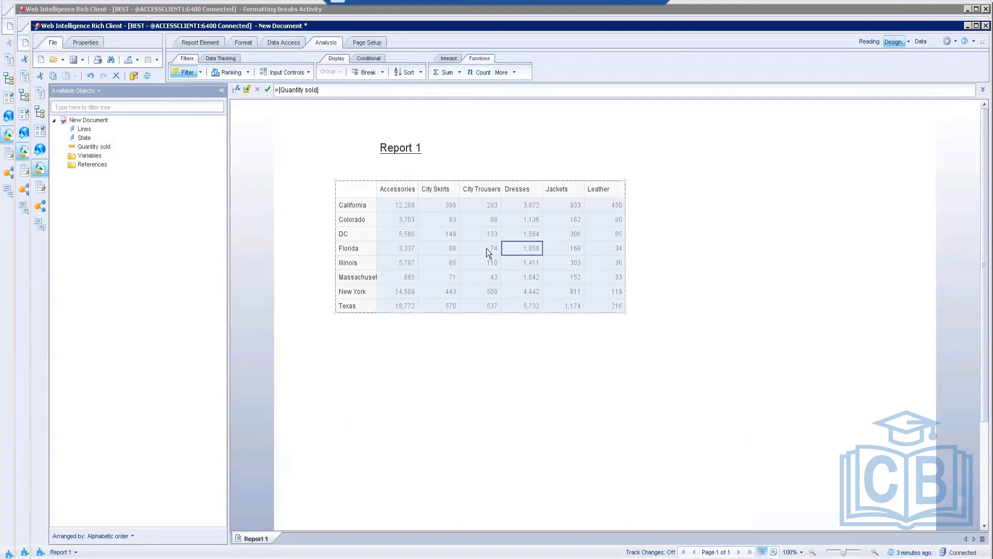
{"action": "left_click", "coordinate": [459, 72]}
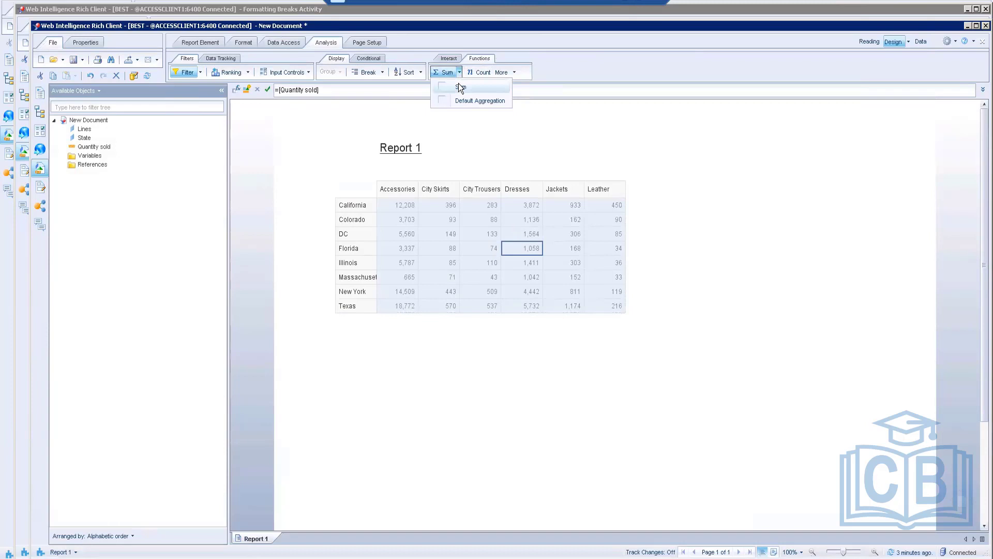
{"action": "left_click", "coordinate": [460, 88]}
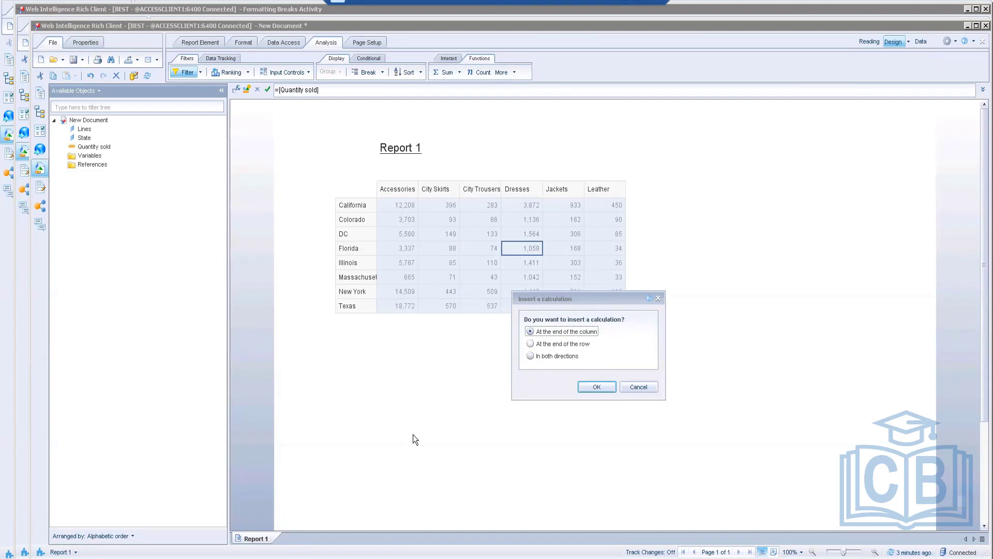
{"action": "left_click", "coordinate": [570, 345]}
{"action": "left_click", "coordinate": [590, 386]}
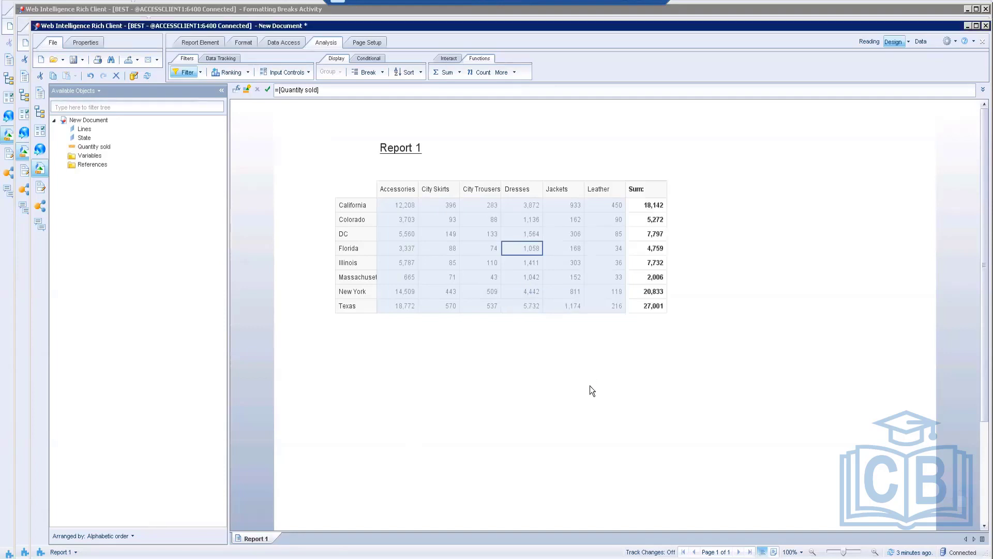
{"action": "left_click", "coordinate": [643, 394]}
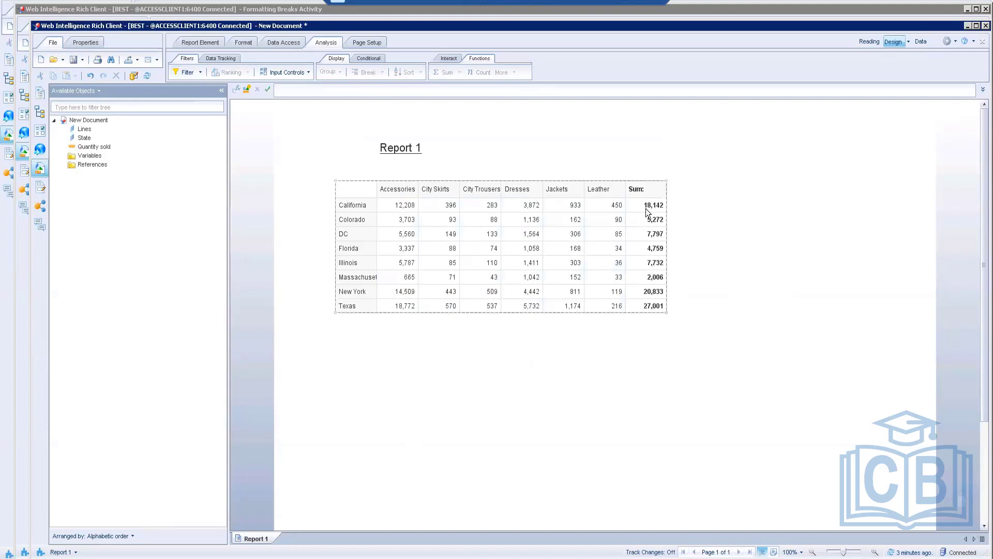
Step: Switch to the Word exercise document to compare the sample crosstab and remaining instructions, and return to Web Intelligence
{"action": "left_click", "coordinate": [625, 3]}
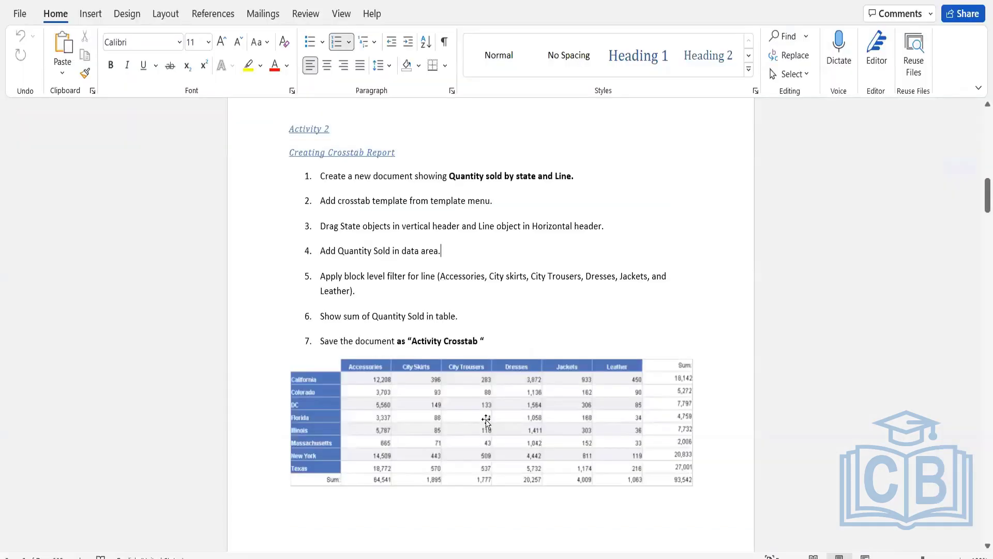
{"action": "scroll", "coordinate": [533, 371], "scroll_direction": "down", "scroll_amount": 1}
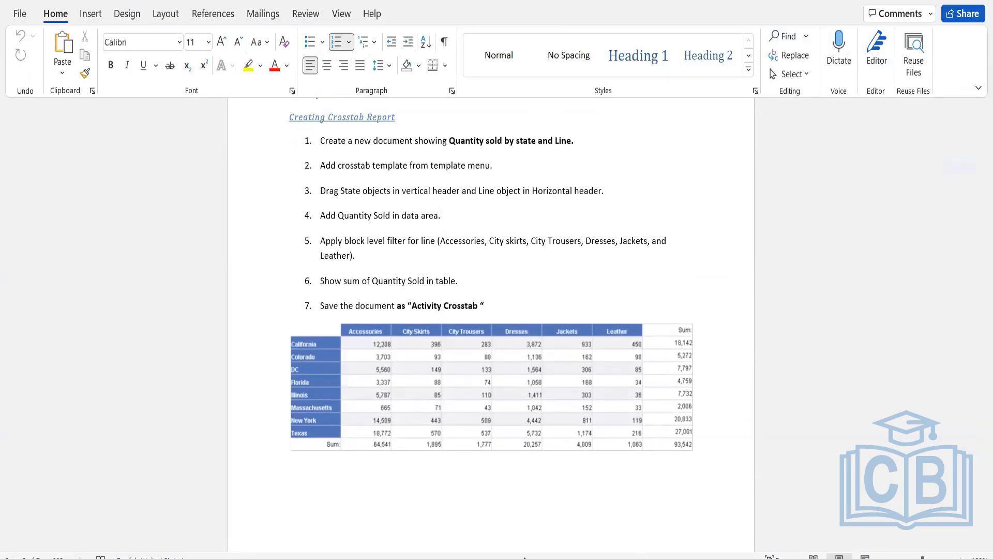
{"action": "left_click", "coordinate": [524, 557]}
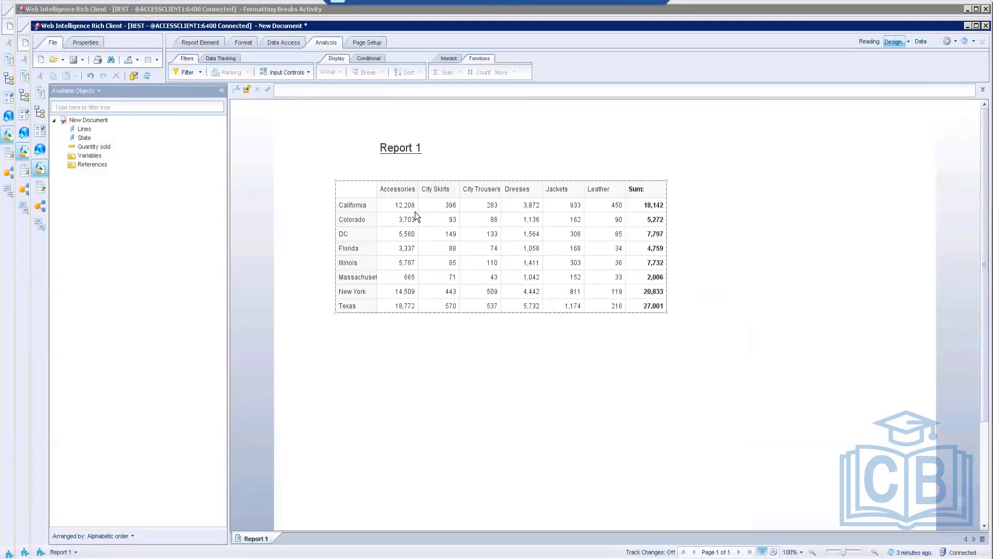
Step: Insert a row below the Lines header row of the crosstab
{"action": "left_click", "coordinate": [410, 194]}
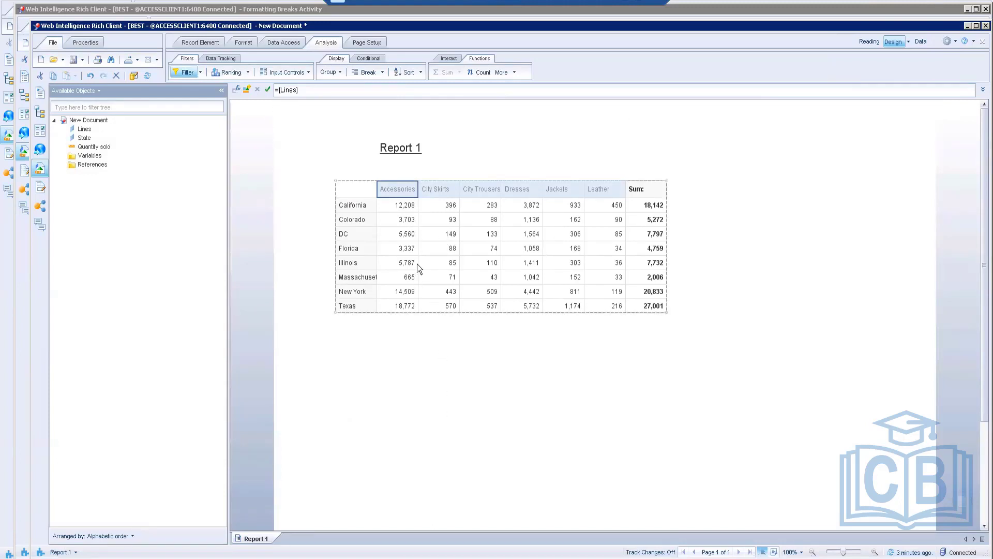
{"action": "right_click", "coordinate": [402, 189]}
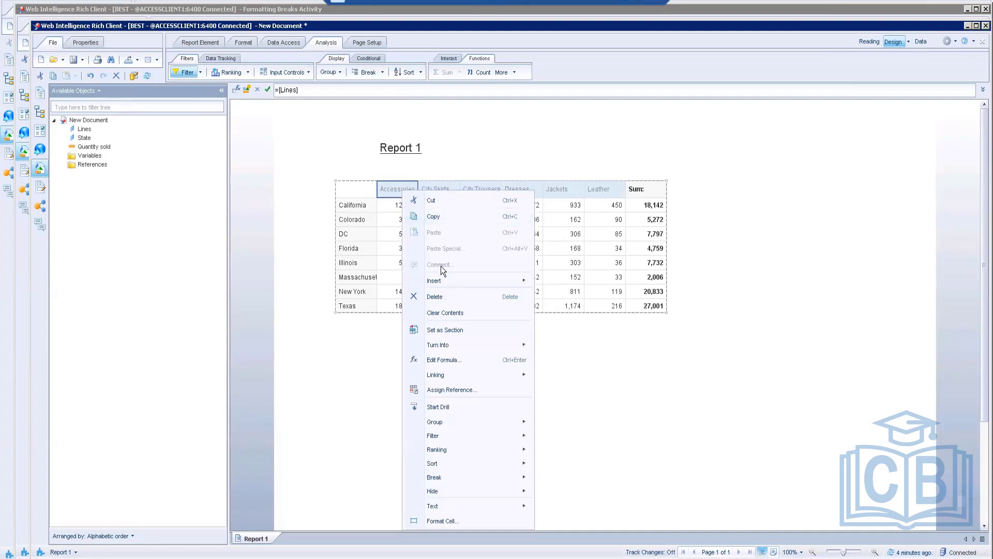
{"action": "mouse_move", "coordinate": [441, 282]}
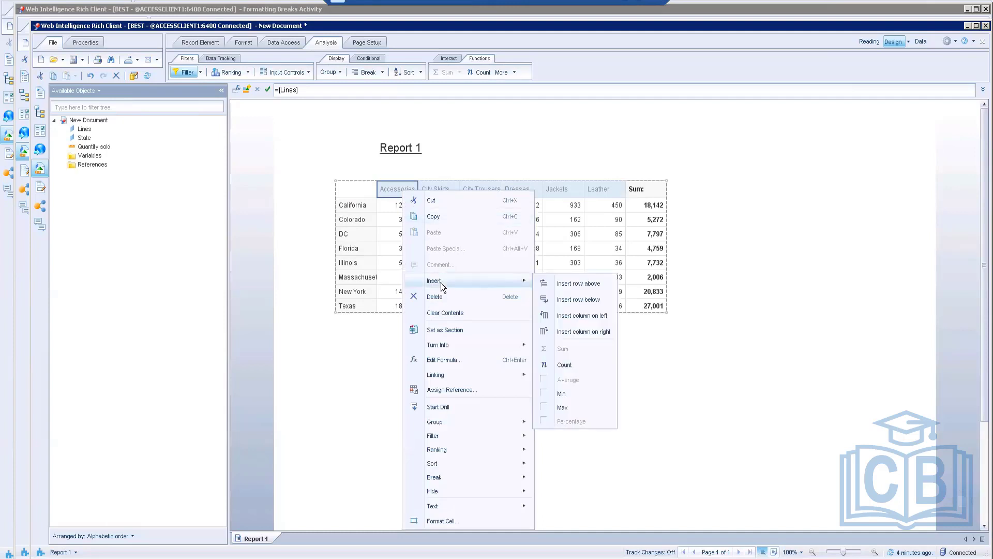
{"action": "left_click", "coordinate": [587, 302]}
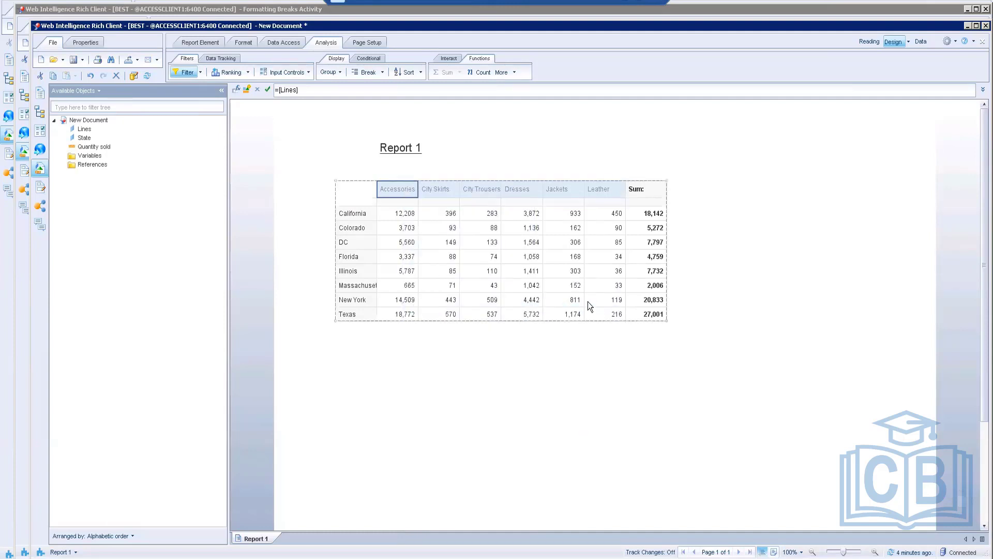
Step: Fill the new row below the Lines header with the label "Quanity Sold"
{"action": "left_click", "coordinate": [405, 201]}
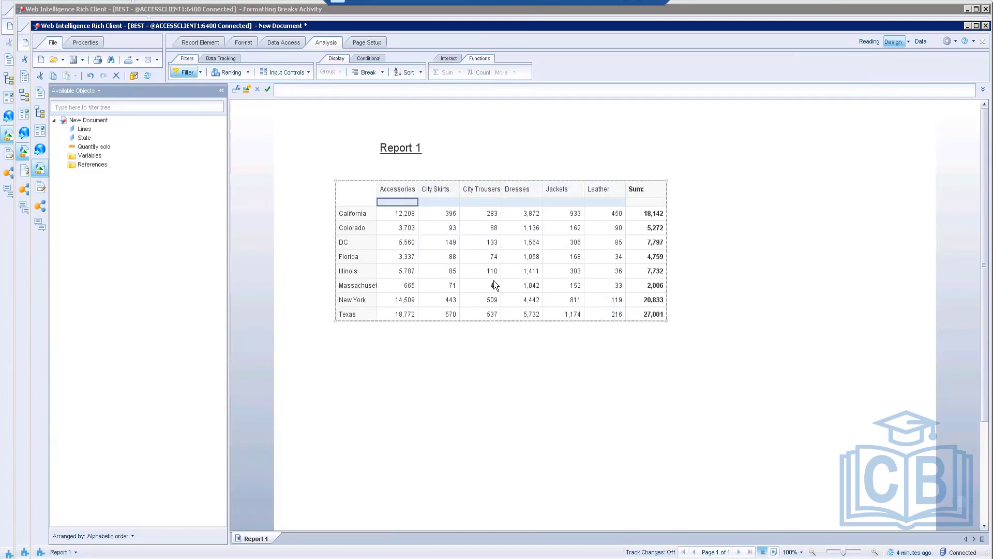
{"action": "left_click", "coordinate": [298, 89]}
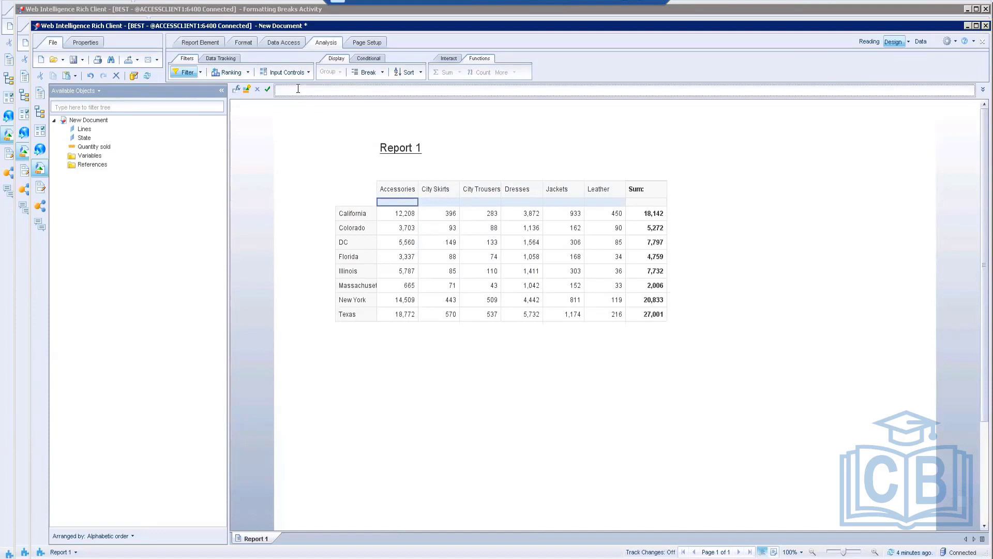
{"action": "type", "text": "Quanity SOld"}
{"action": "key", "text": "BackSpace"}
{"action": "key", "text": "BackSpace"}
{"action": "key", "text": "BackSpace"}
{"action": "type", "text": "old"}
{"action": "key", "text": "BackSpace"}
{"action": "key", "text": "BackSpace"}
{"action": "key", "text": "BackSpace"}
{"action": "type", "text": "old"}
{"action": "left_click", "coordinate": [267, 90]}
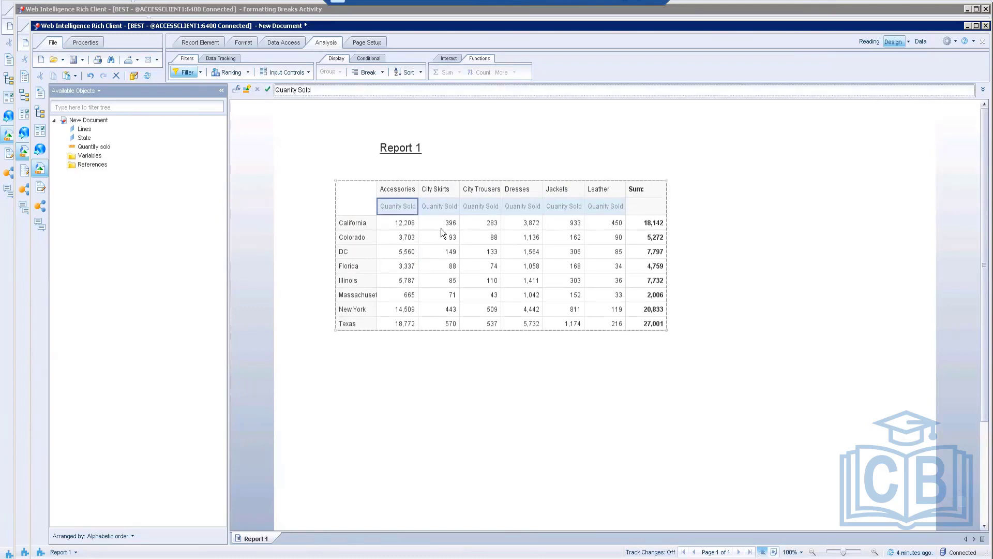
{"action": "left_click", "coordinate": [427, 401]}
{"action": "left_click", "coordinate": [434, 392]}
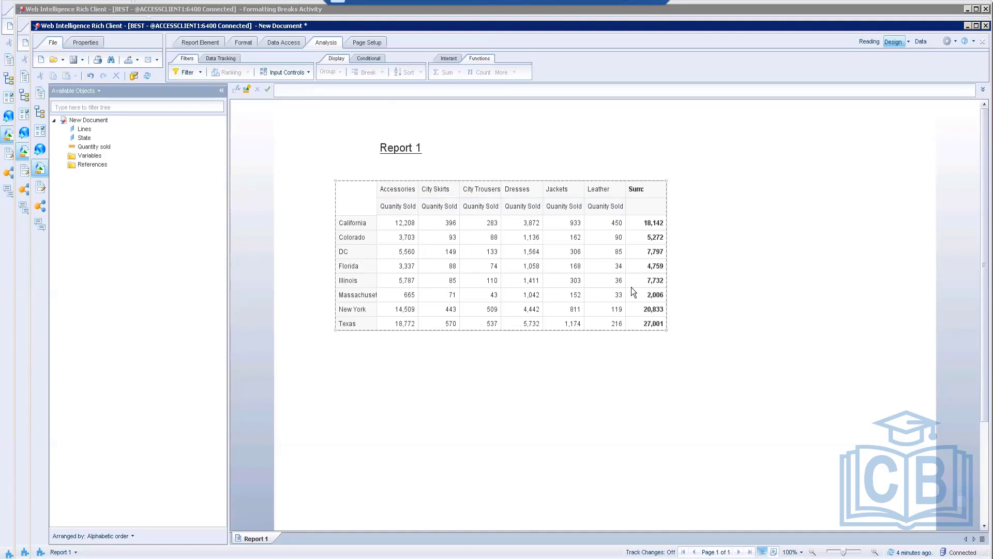
{"action": "left_click", "coordinate": [397, 206]}
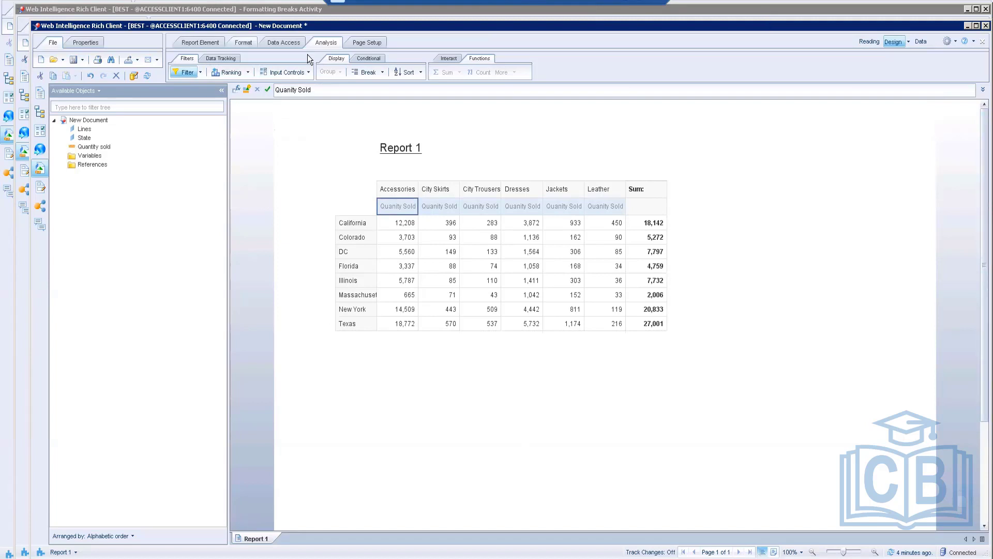
{"action": "right_click", "coordinate": [402, 206]}
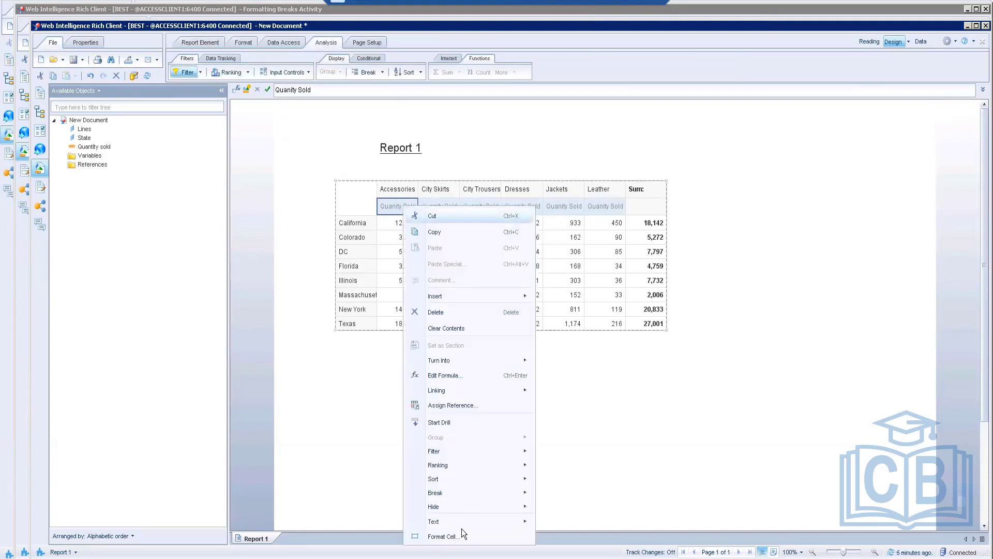
{"action": "left_click", "coordinate": [444, 537]}
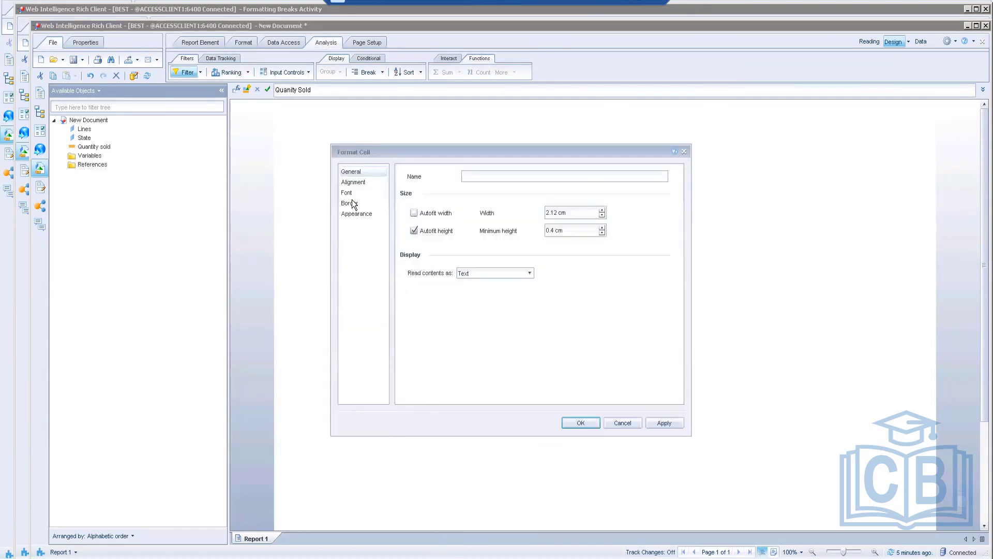
{"action": "left_click", "coordinate": [353, 183]}
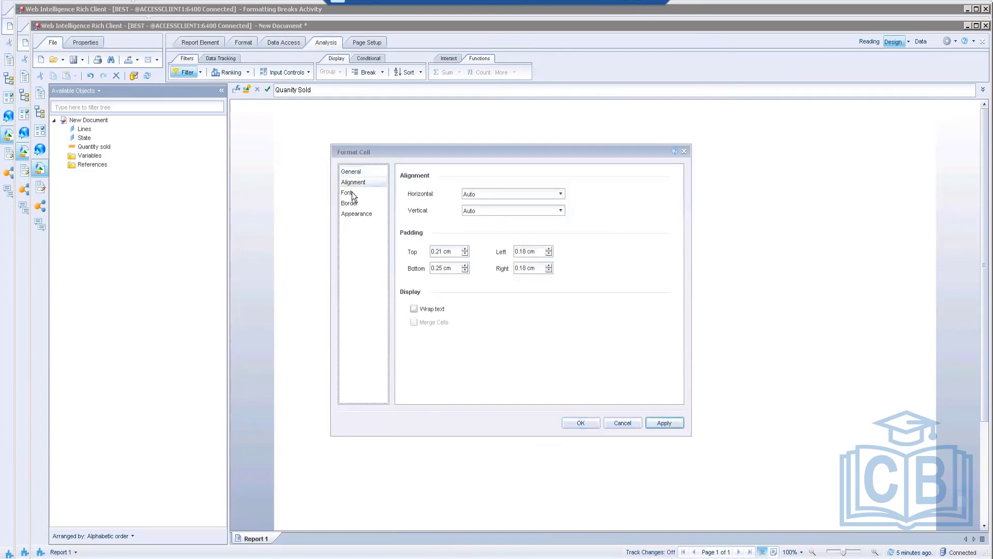
{"action": "left_click", "coordinate": [622, 424]}
{"action": "left_click", "coordinate": [681, 372]}
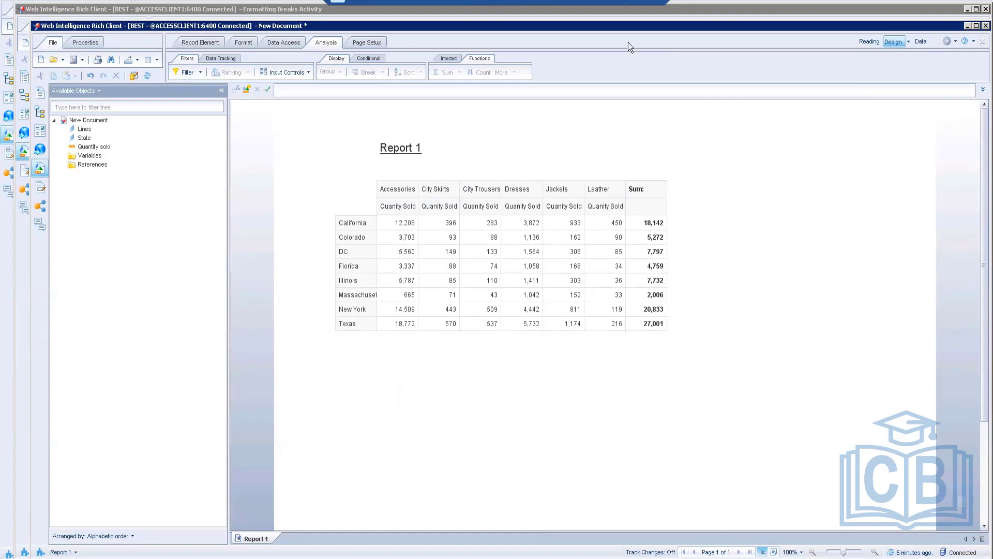
Step: Check the last instructions of the crosstab exercise in the Word document and return to Web Intelligence
{"action": "left_click", "coordinate": [626, 3]}
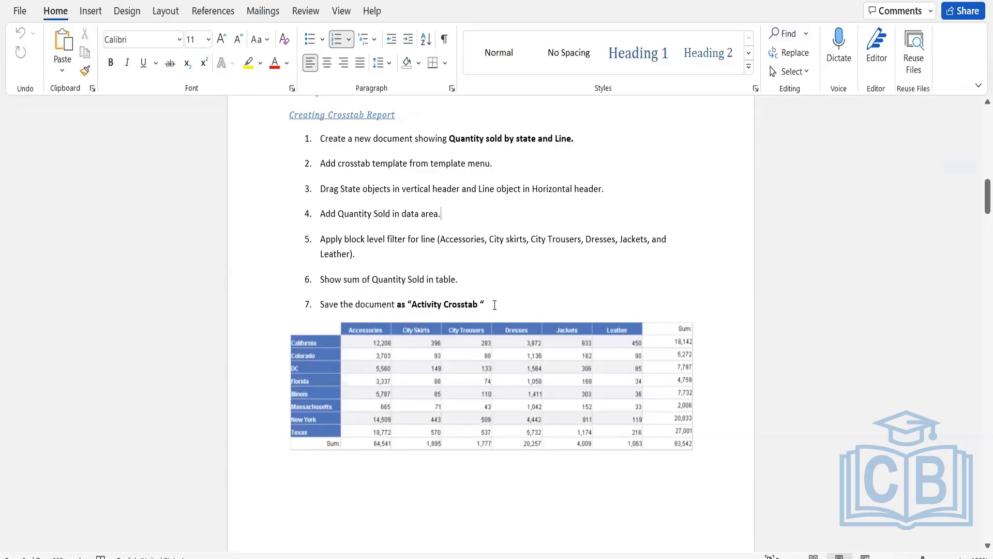
{"action": "left_click_drag", "start_coordinate": [415, 294], "coordinate": [480, 305]}
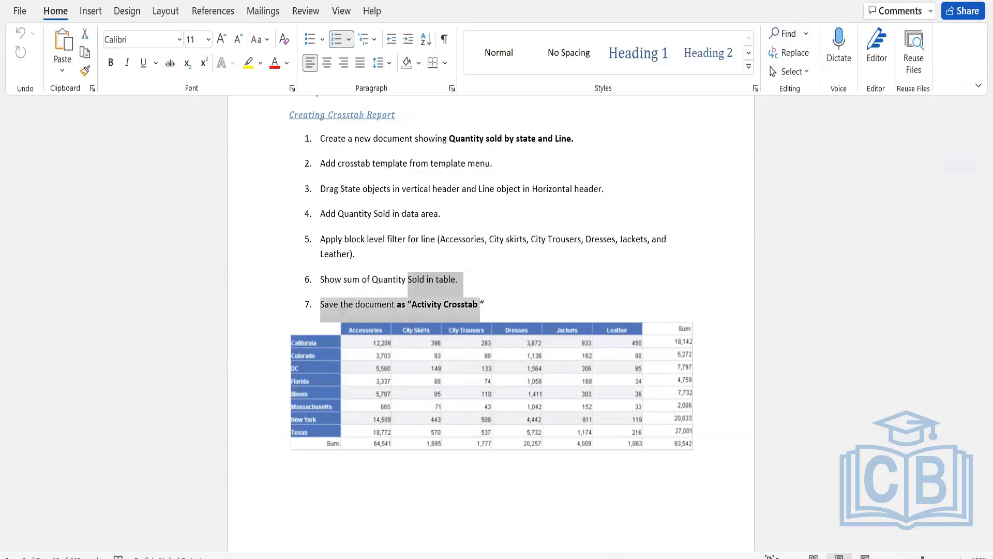
{"action": "key", "text": "alt+Tab"}
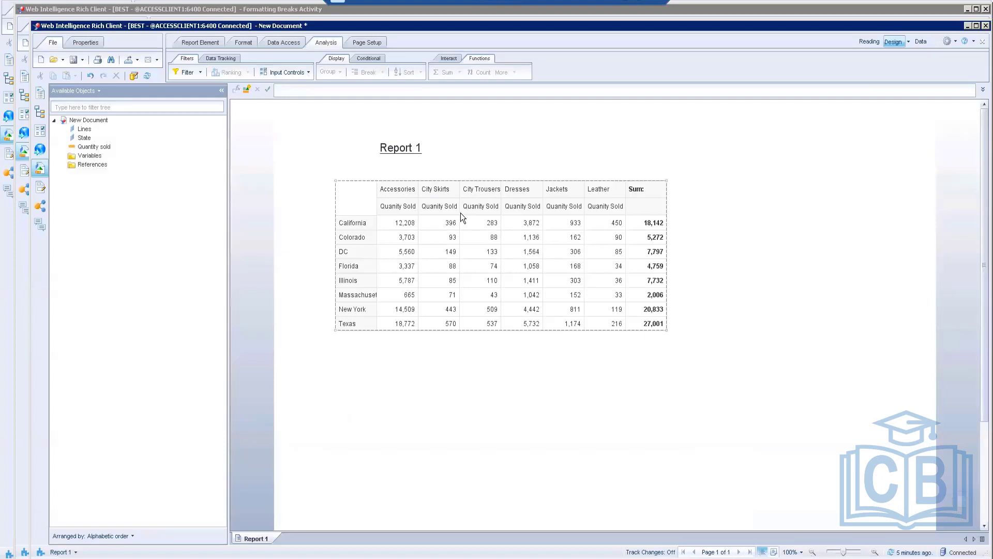
Step: Replace the report title's formula with the text "Quanity Sold Analysis"
{"action": "left_click", "coordinate": [417, 149]}
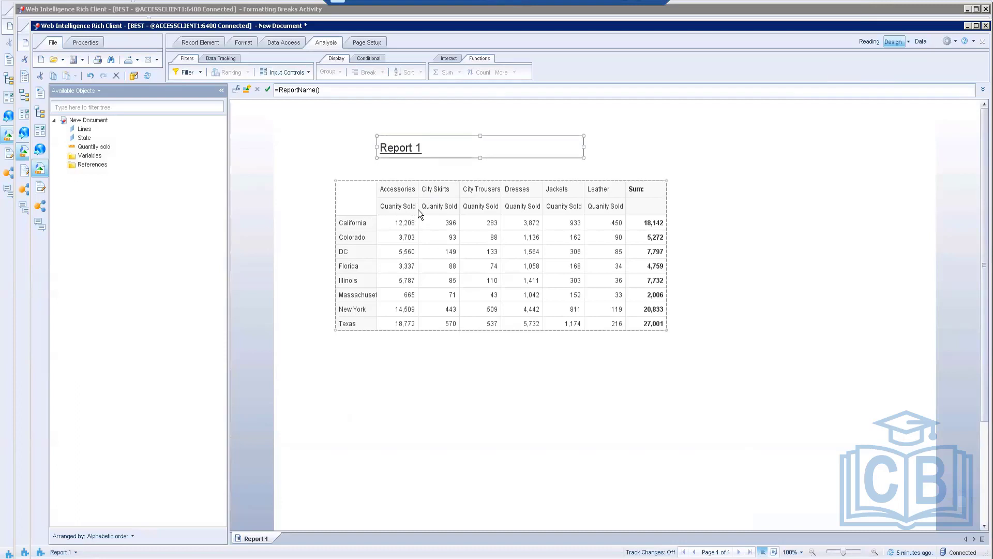
{"action": "left_click", "coordinate": [429, 388]}
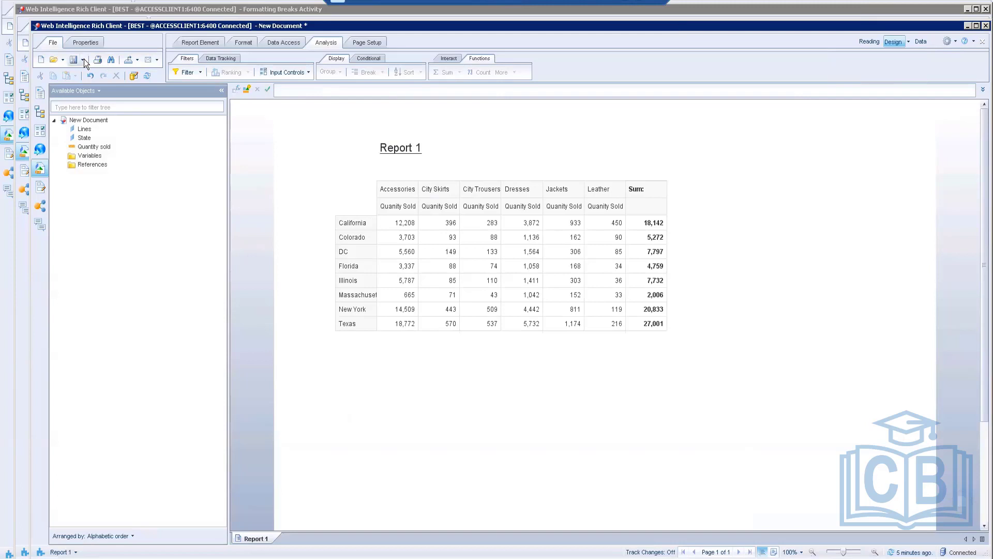
{"action": "left_click", "coordinate": [388, 148]}
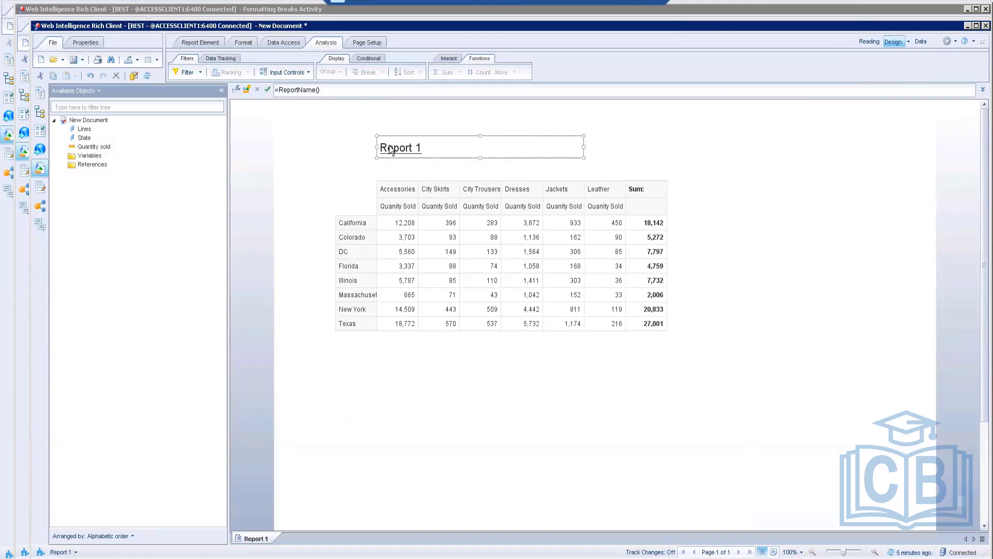
{"action": "left_click", "coordinate": [330, 89]}
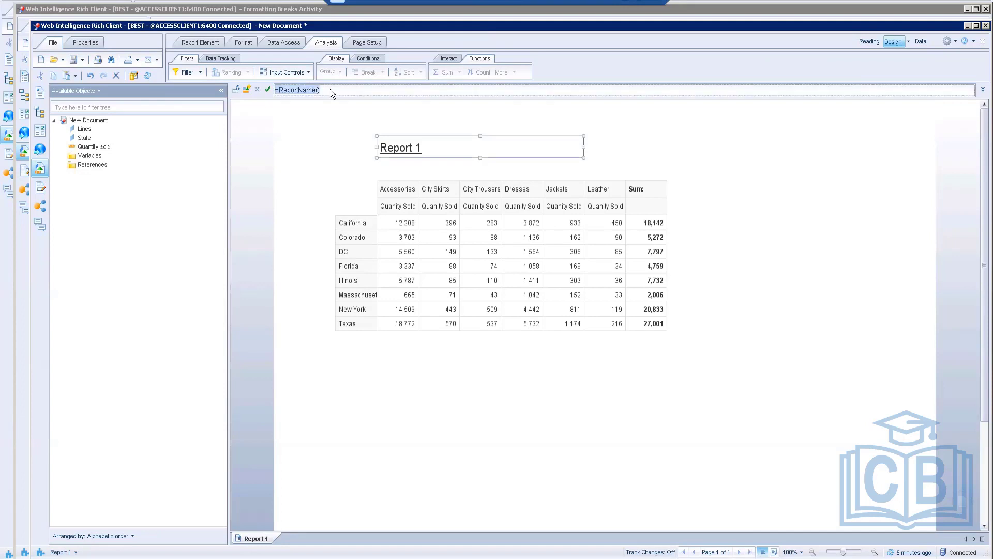
{"action": "type", "text": "Quanity SOld Analysis"}
{"action": "left_click", "coordinate": [306, 89]}
{"action": "key", "text": "BackSpace"}
{"action": "type", "text": "o"}
{"action": "left_click", "coordinate": [268, 90]}
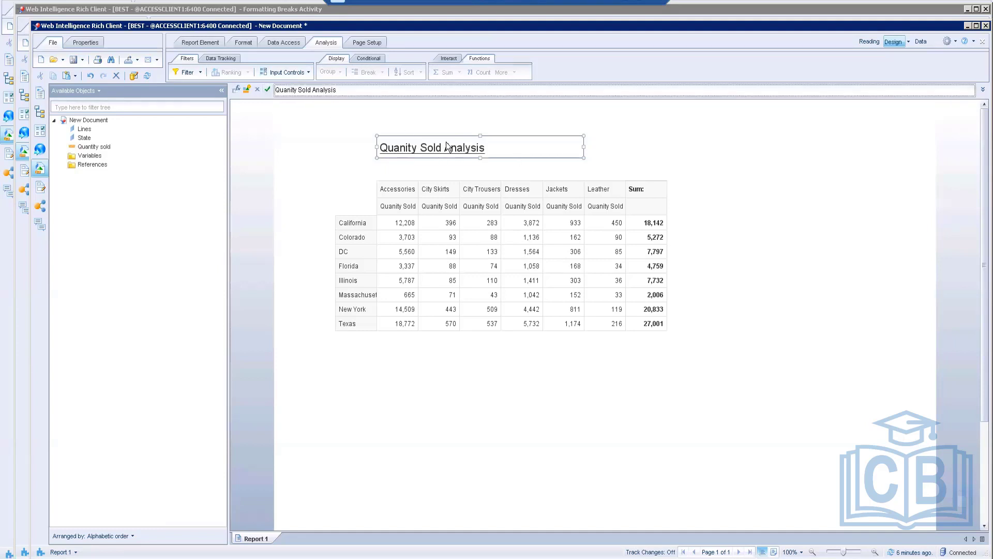
{"action": "left_click", "coordinate": [482, 406]}
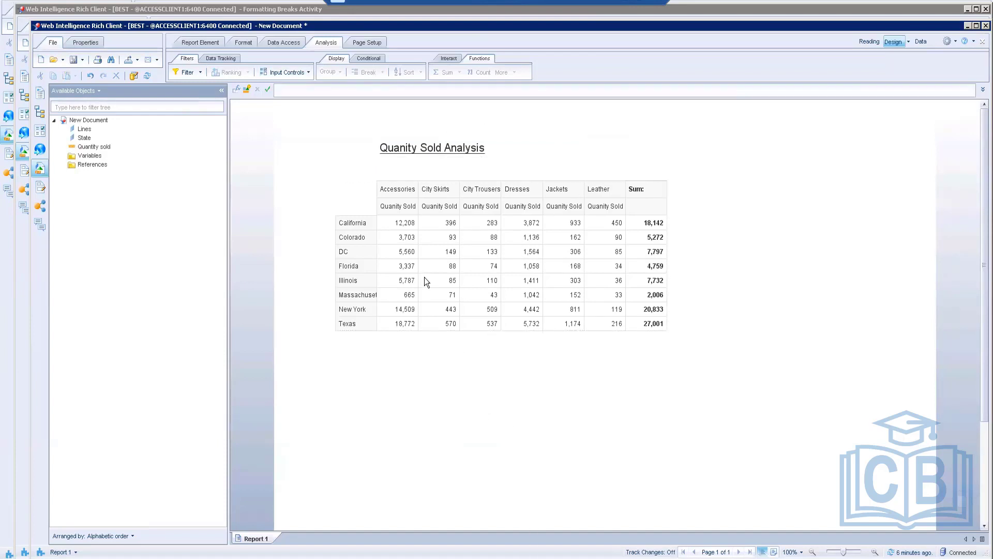
Step: Remove the label row below the Lines header from the crosstab
{"action": "left_click", "coordinate": [391, 207]}
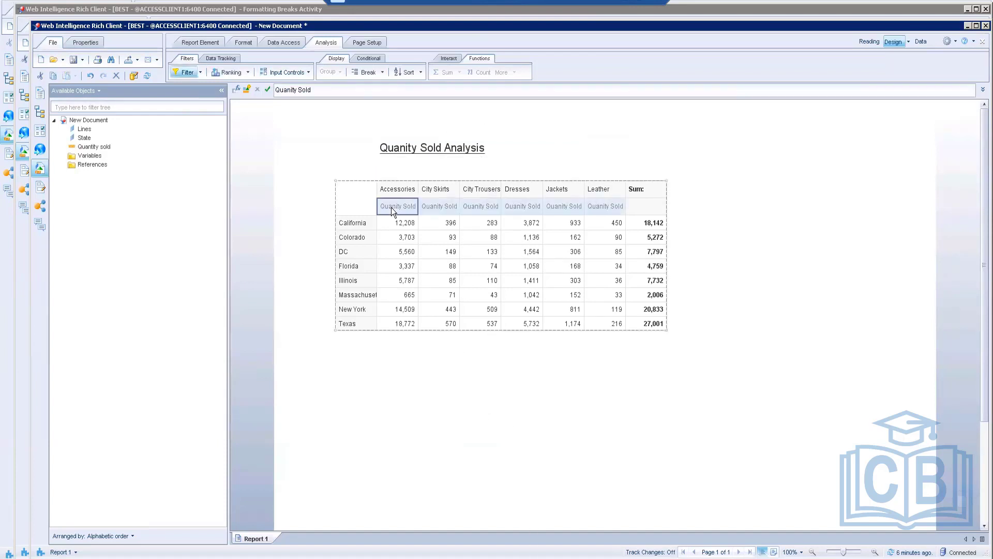
{"action": "right_click", "coordinate": [391, 207]}
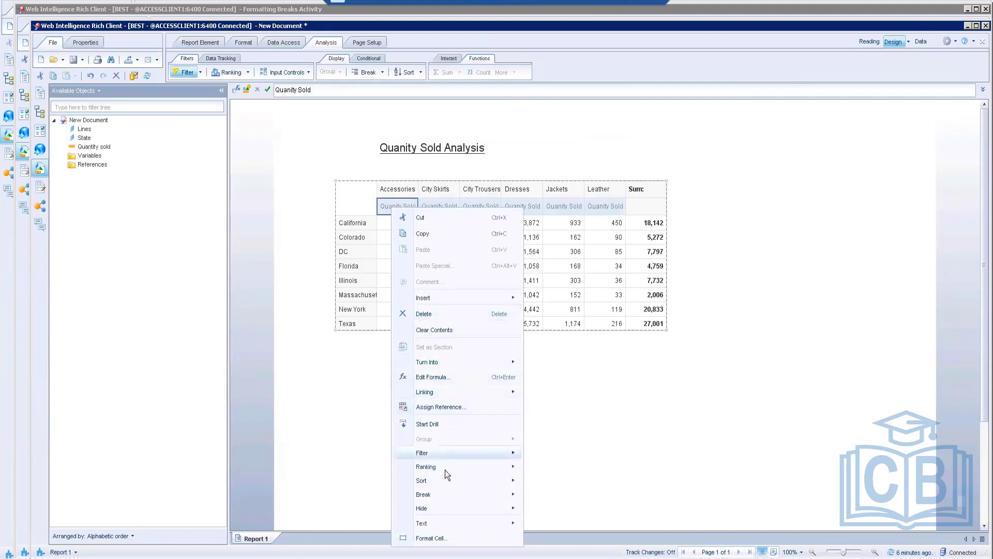
{"action": "mouse_move", "coordinate": [445, 467]}
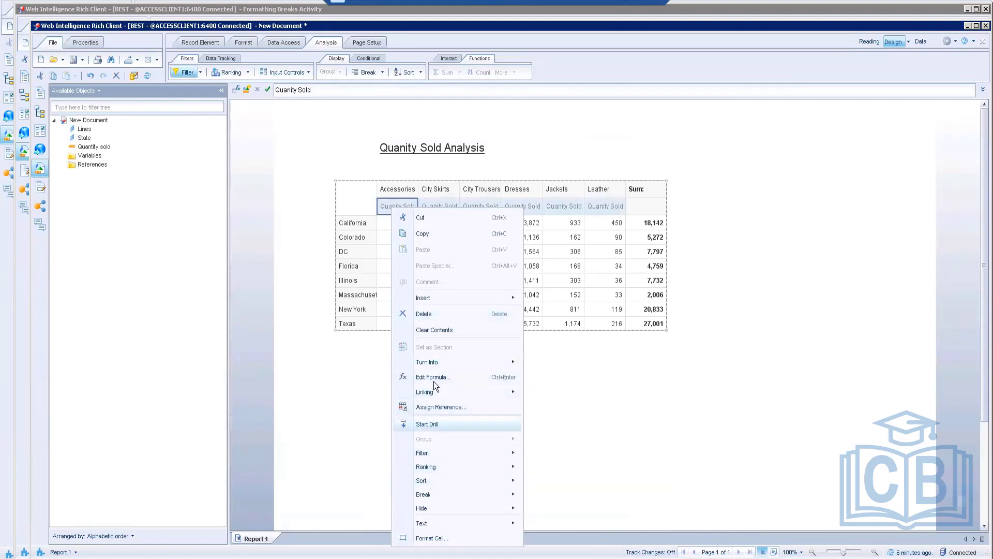
{"action": "left_click", "coordinate": [427, 314]}
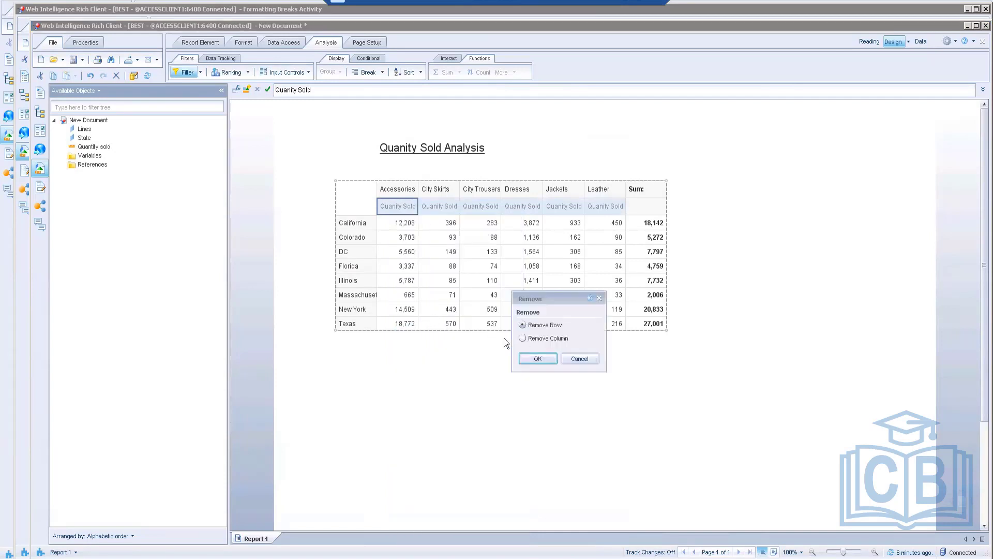
{"action": "left_click", "coordinate": [537, 358]}
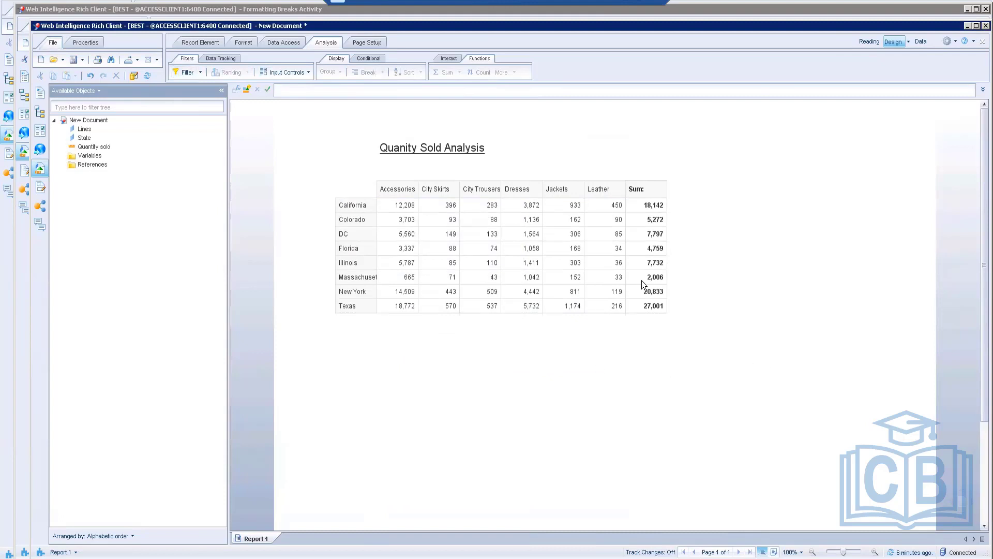
Step: Correct the spelling of the report title to "Quantity Sold Analysis"
{"action": "left_click", "coordinate": [425, 149]}
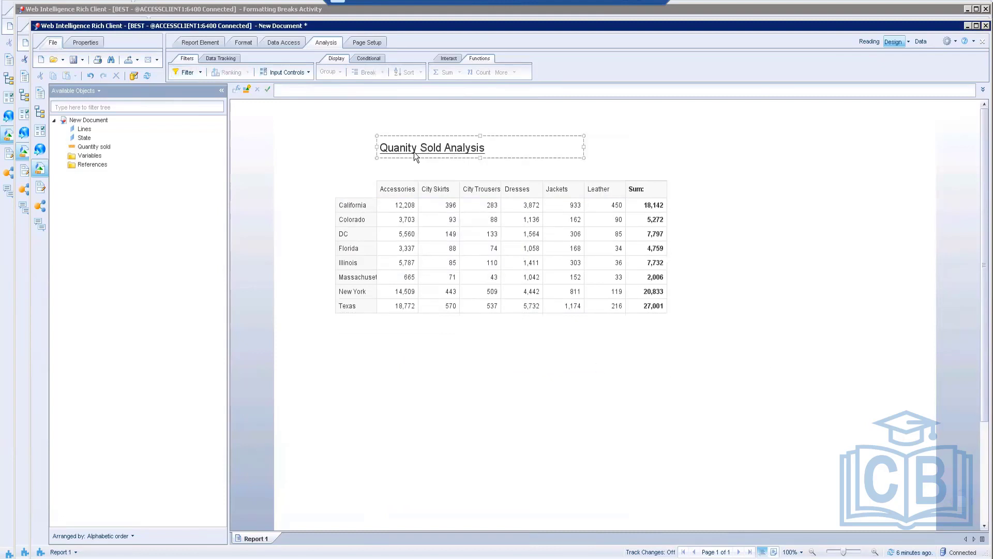
{"action": "left_click", "coordinate": [305, 91]}
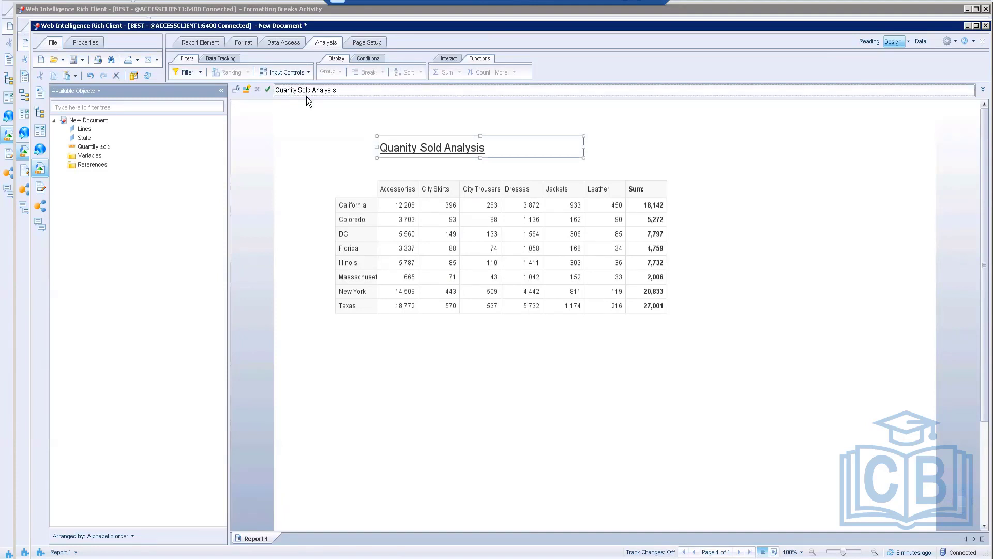
{"action": "type", "text": "t"}
{"action": "left_click", "coordinate": [267, 90]}
{"action": "left_click", "coordinate": [562, 381]}
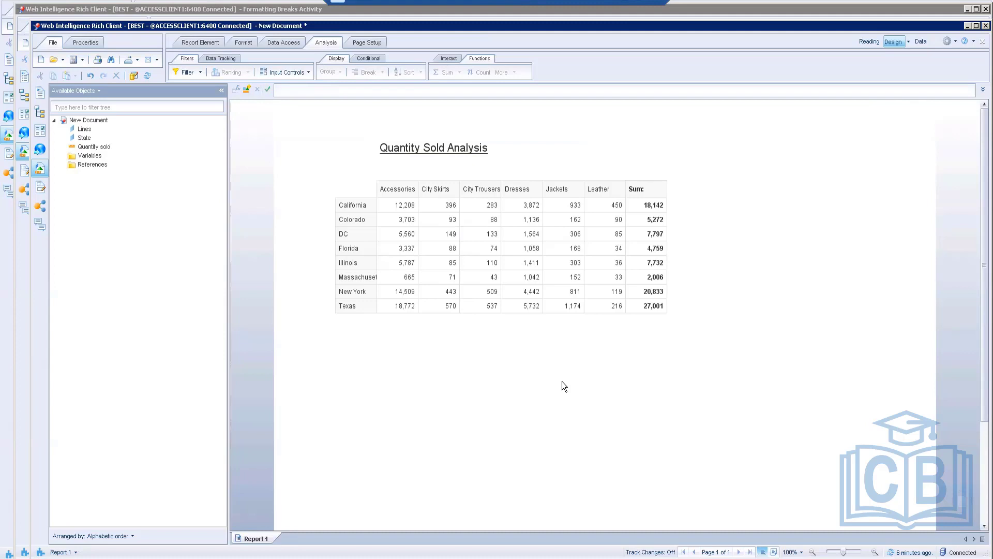
{"action": "left_click", "coordinate": [547, 214]}
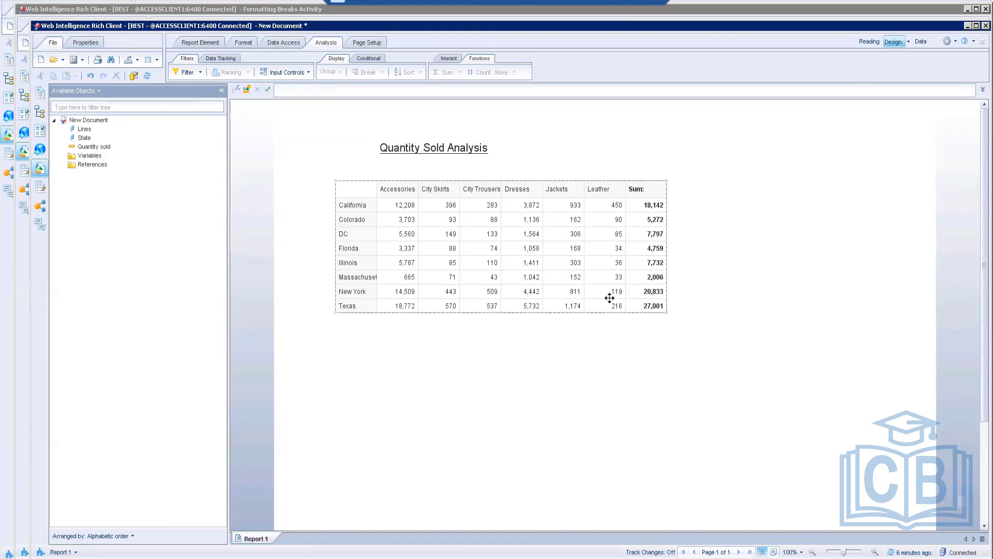
{"action": "left_click", "coordinate": [236, 115]}
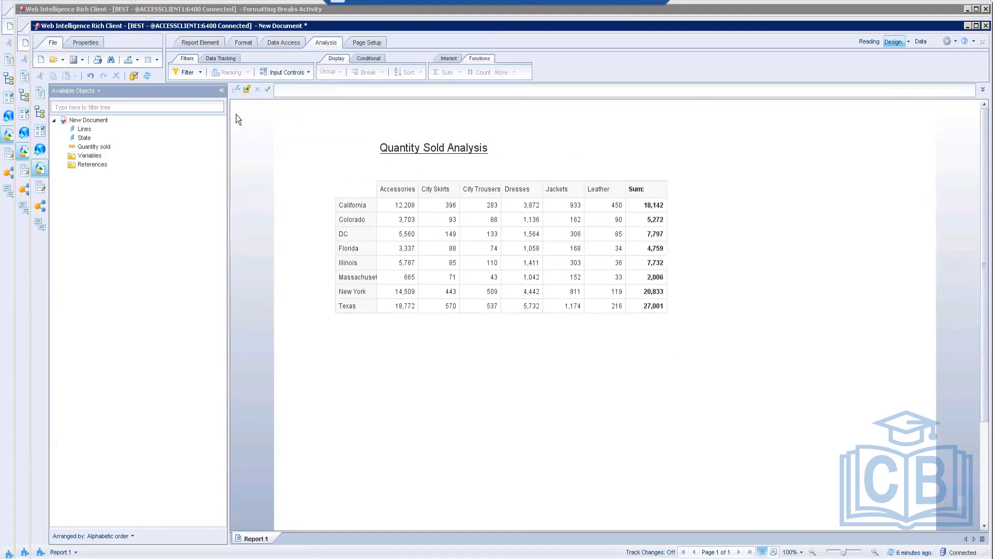
Step: Save the document to Enterprise as "Activity Crosstab" in the personal subfolder of My Favorites
{"action": "left_click", "coordinate": [84, 59]}
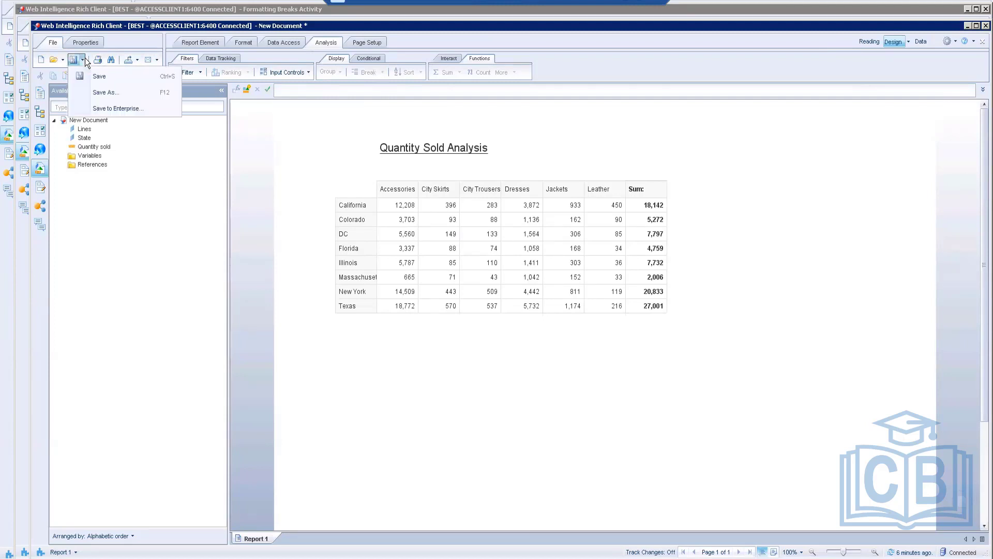
{"action": "left_click", "coordinate": [109, 109]}
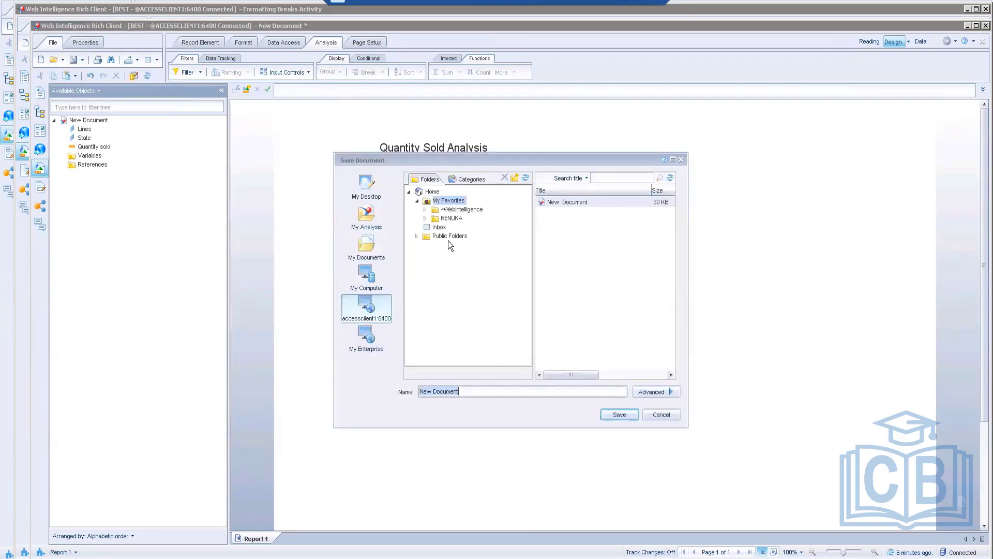
{"action": "left_click", "coordinate": [451, 217]}
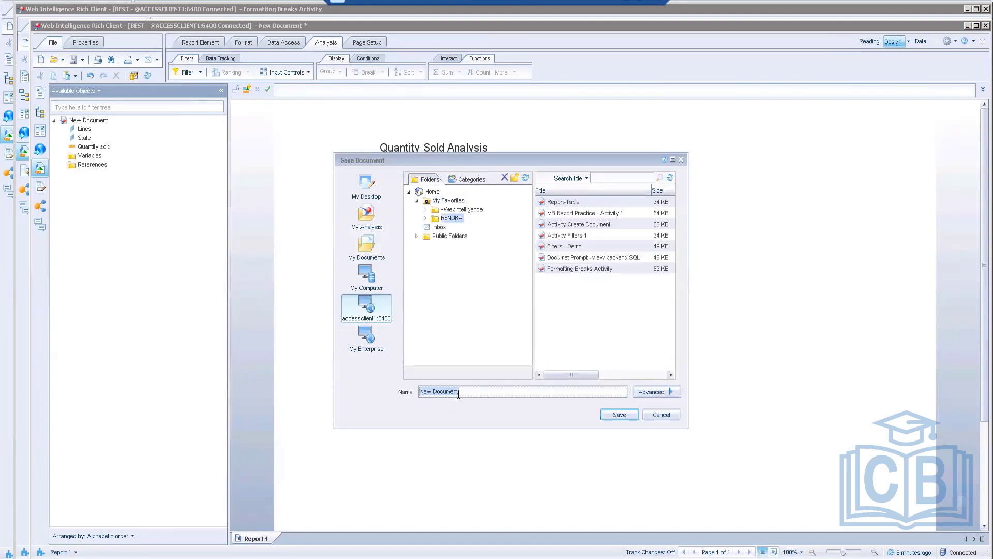
{"action": "type", "text": "Ac"}
{"action": "type", "text": "vity Crosstab"}
{"action": "left_click", "coordinate": [622, 418]}
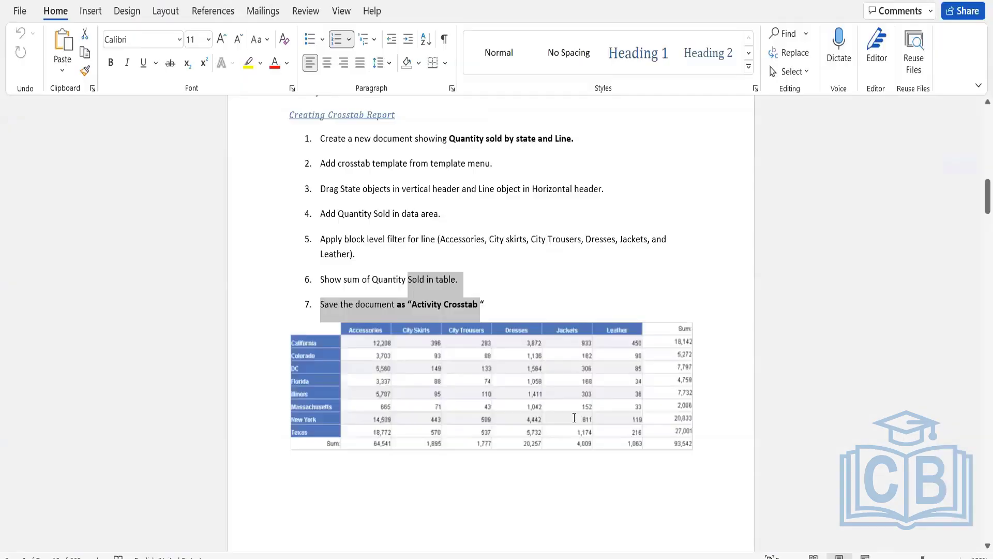
Step: Review the Activity 3 instructions and sample table for enhancing the report presentation in the Word exercise document
{"action": "scroll", "coordinate": [574, 417], "scroll_direction": "down", "scroll_amount": 3}
{"action": "scroll", "coordinate": [574, 417], "scroll_direction": "down", "scroll_amount": 10}
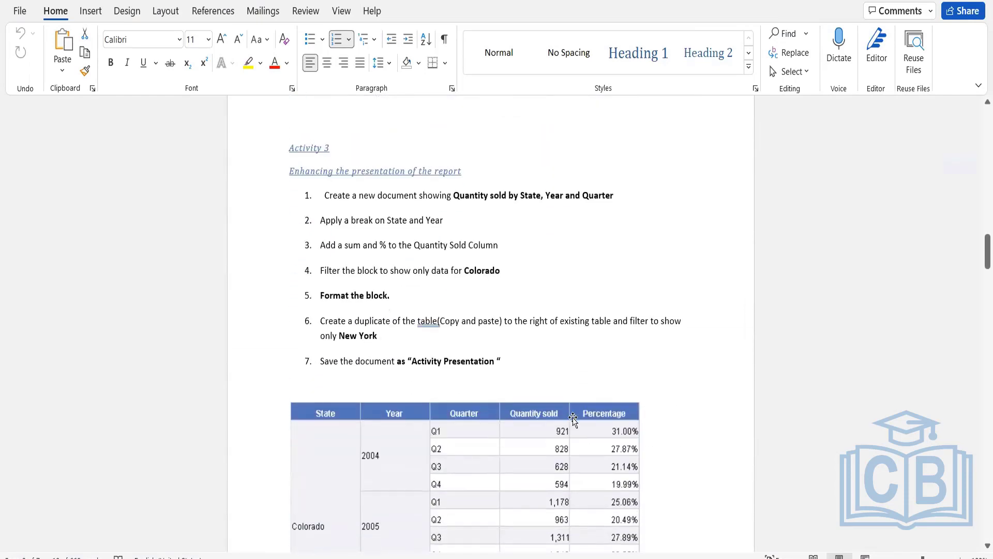
{"action": "scroll", "coordinate": [574, 419], "scroll_direction": "down", "scroll_amount": 3}
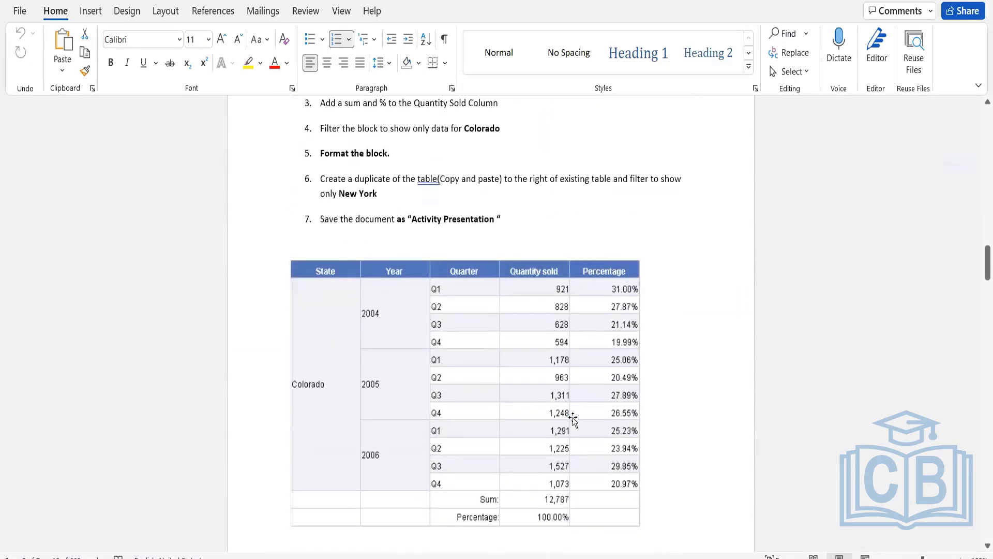
{"action": "scroll", "coordinate": [575, 417], "scroll_direction": "down", "scroll_amount": 3}
{"action": "scroll", "coordinate": [574, 415], "scroll_direction": "up", "scroll_amount": 6}
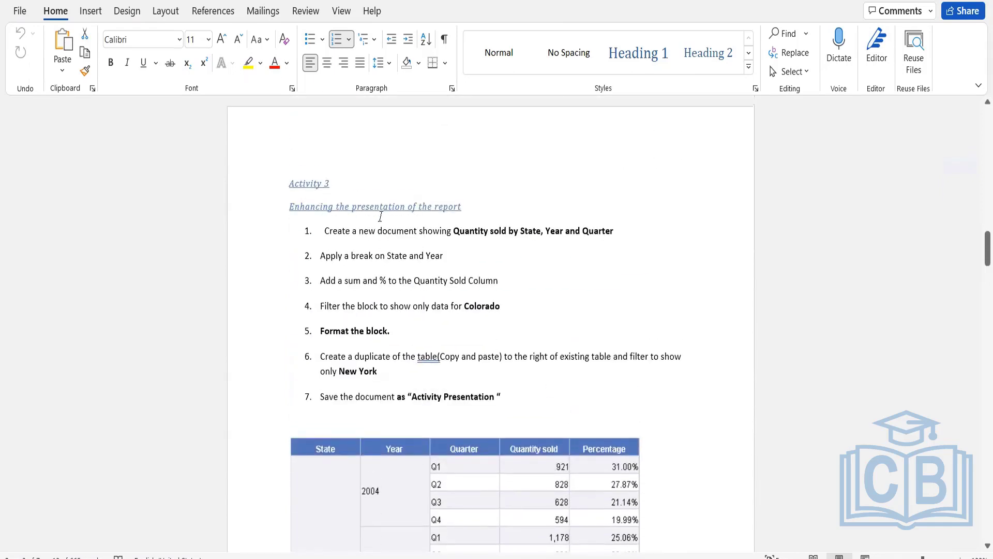
Step: Review the Activity 3 instructions in Word and start a new Web Intelligence document on the eFashion universe
{"action": "scroll", "coordinate": [642, 341], "scroll_direction": "down", "scroll_amount": 3}
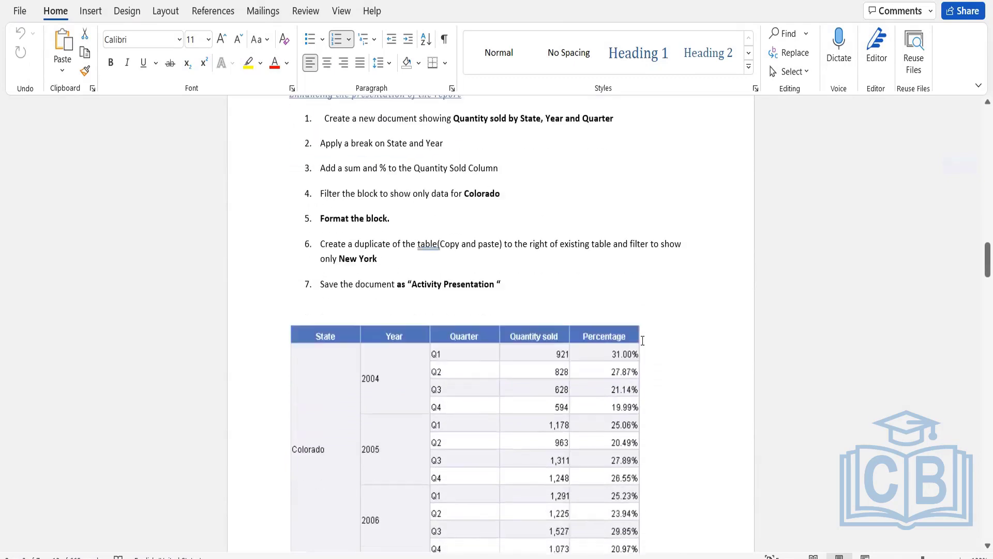
{"action": "scroll", "coordinate": [643, 342], "scroll_direction": "up", "scroll_amount": 2}
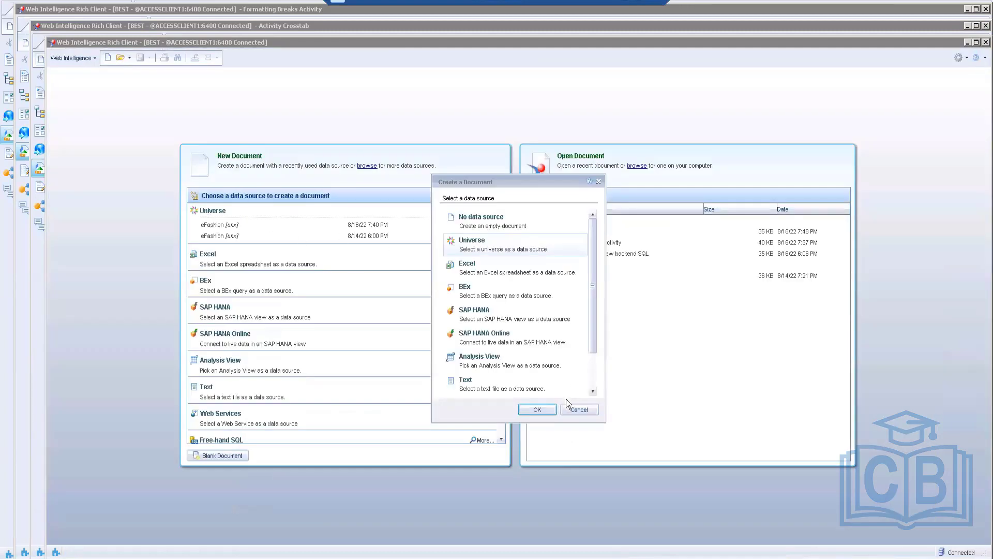
{"action": "left_click", "coordinate": [577, 409]}
{"action": "double_click", "coordinate": [222, 224]}
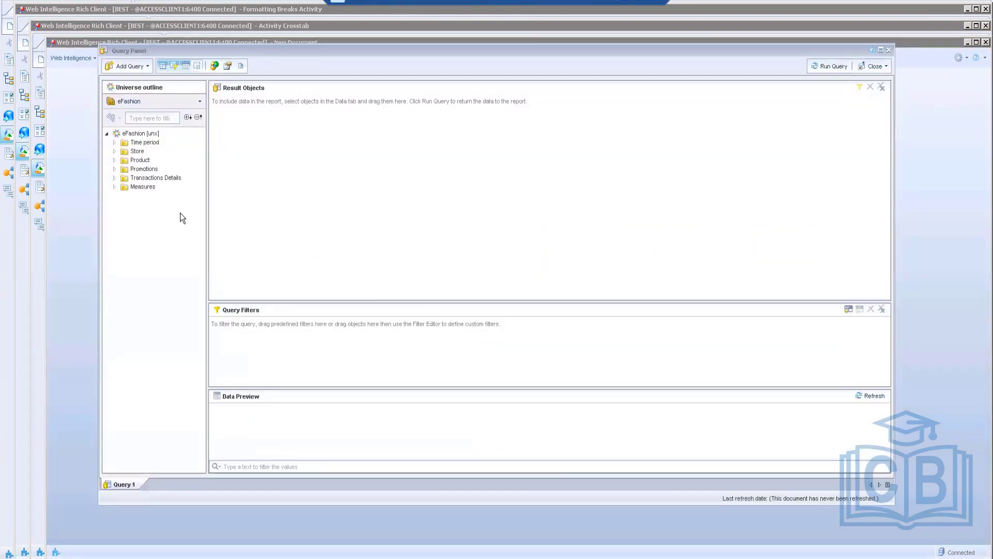
Step: Add Year and Quarter from Time period and State from Store to the query's result objects
{"action": "left_click", "coordinate": [115, 142]}
{"action": "left_click", "coordinate": [144, 151]}
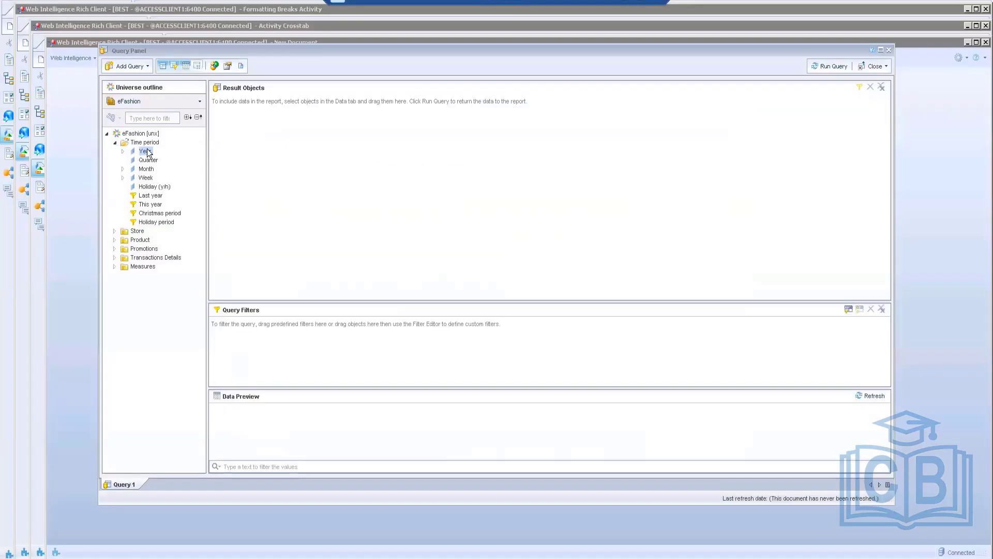
{"action": "double_click", "coordinate": [152, 153]}
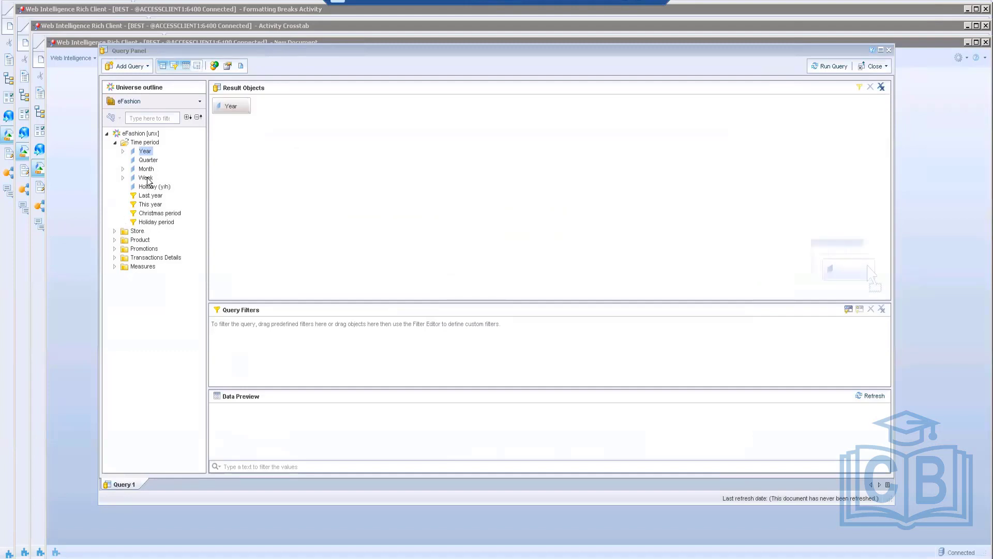
{"action": "double_click", "coordinate": [150, 163]}
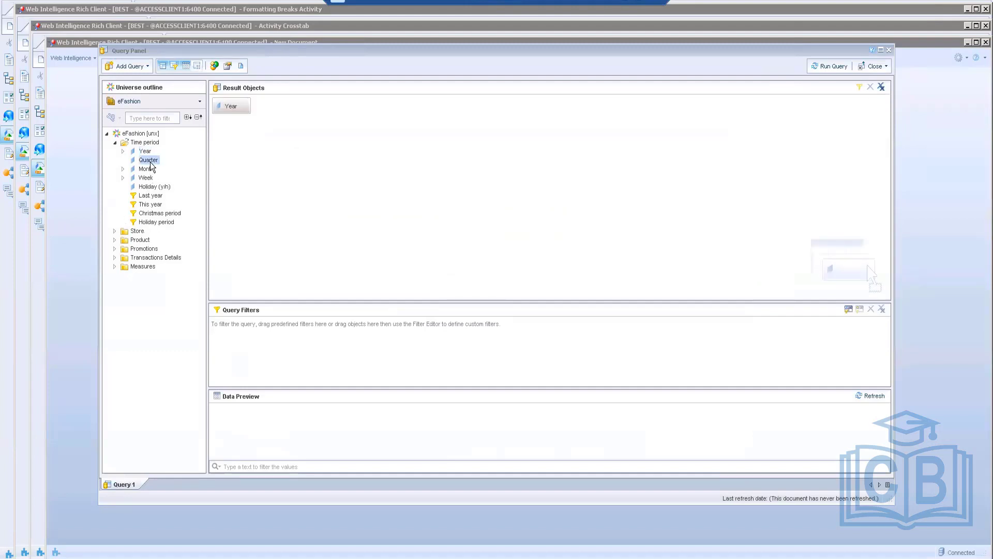
{"action": "left_click", "coordinate": [115, 231]}
{"action": "double_click", "coordinate": [146, 240]}
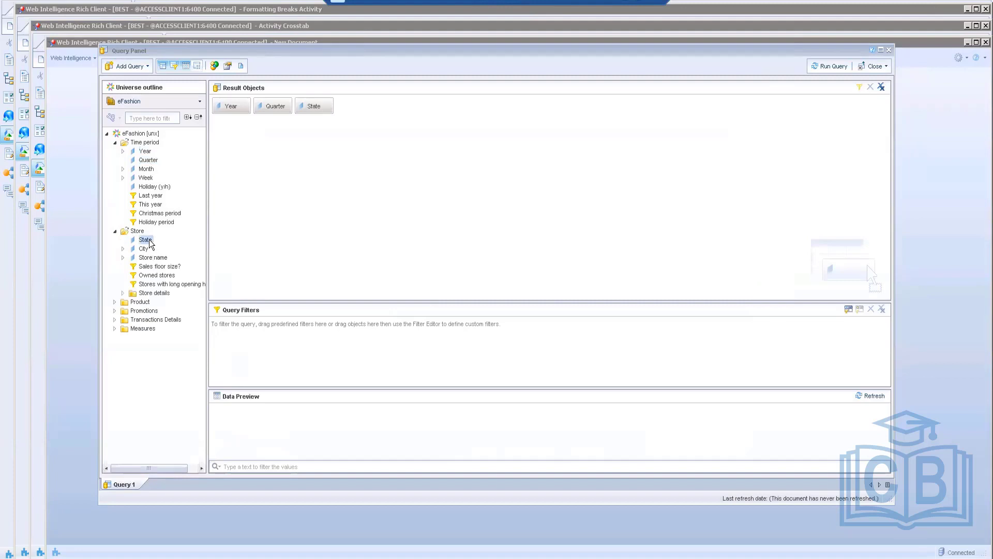
Step: Add the Quantity sold measure to the result objects and run the query
{"action": "left_click", "coordinate": [115, 329]}
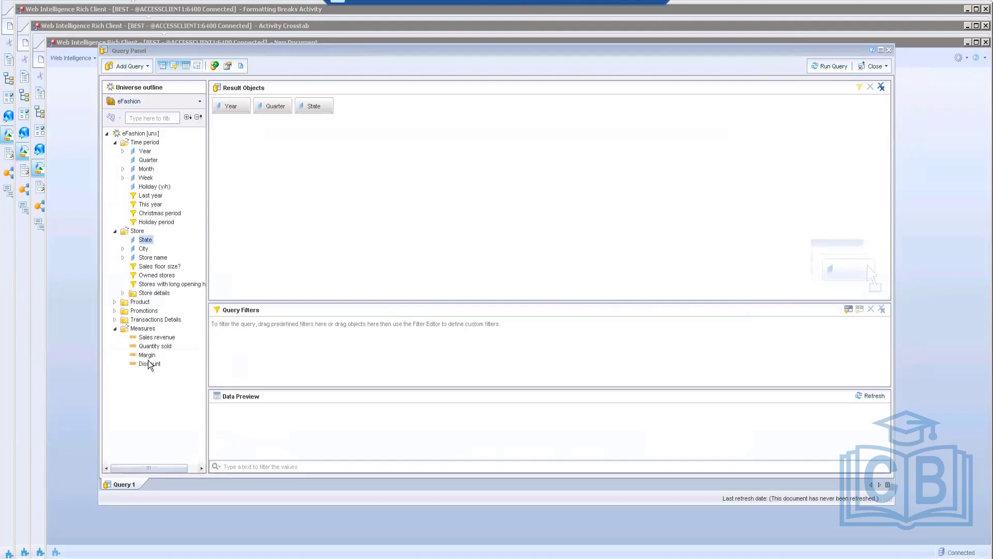
{"action": "left_click", "coordinate": [152, 348]}
{"action": "double_click", "coordinate": [152, 349]}
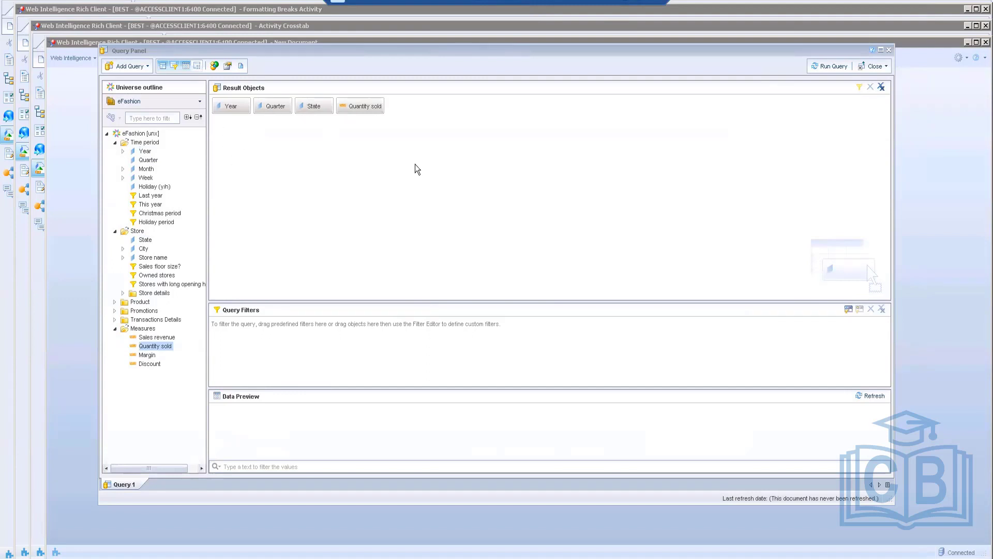
{"action": "left_click", "coordinate": [824, 67]}
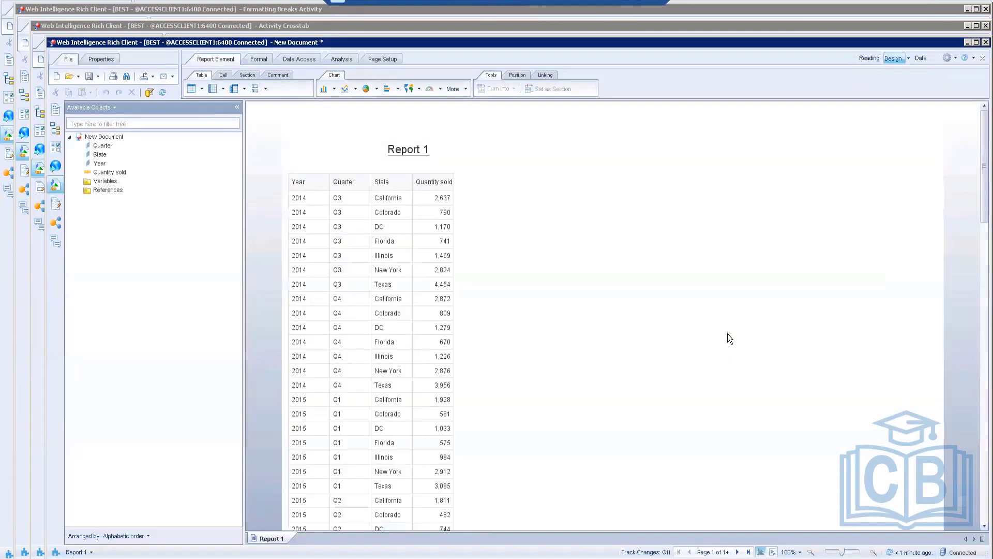
Step: Look through the quantity sold table on the first and last report pages and check the Activity 3 instructions in Word
{"action": "scroll", "coordinate": [462, 386], "scroll_direction": "down", "scroll_amount": 4}
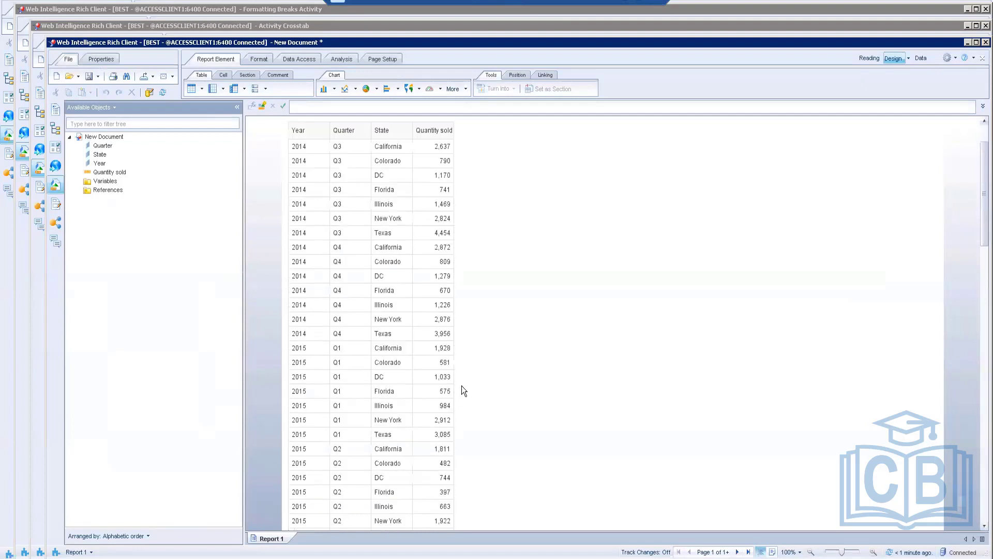
{"action": "scroll", "coordinate": [572, 394], "scroll_direction": "down", "scroll_amount": 1}
{"action": "scroll", "coordinate": [572, 394], "scroll_direction": "down", "scroll_amount": 2}
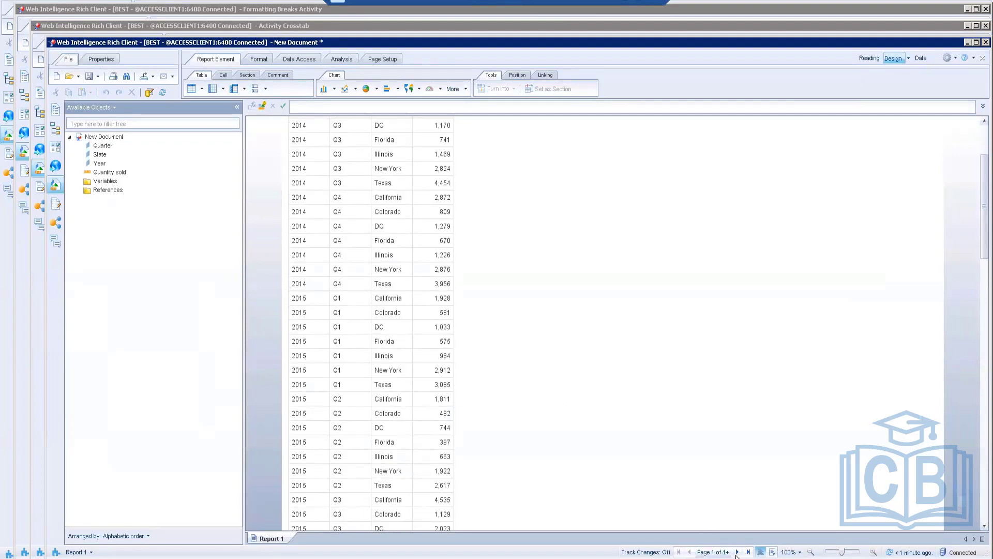
{"action": "left_click", "coordinate": [749, 552]}
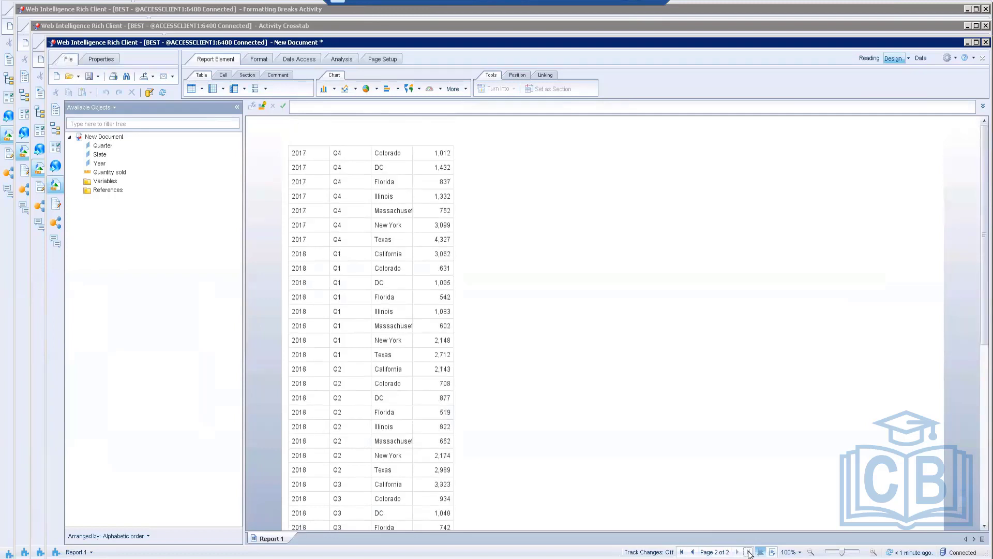
{"action": "left_click", "coordinate": [682, 552]}
{"action": "scroll", "coordinate": [631, 399], "scroll_direction": "down", "scroll_amount": 5}
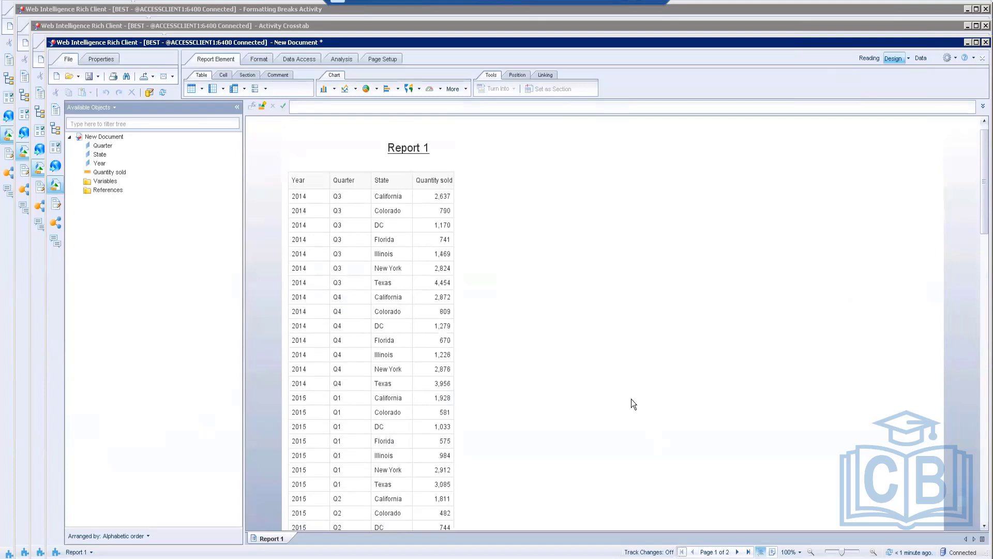
{"action": "scroll", "coordinate": [631, 398], "scroll_direction": "up", "scroll_amount": 5}
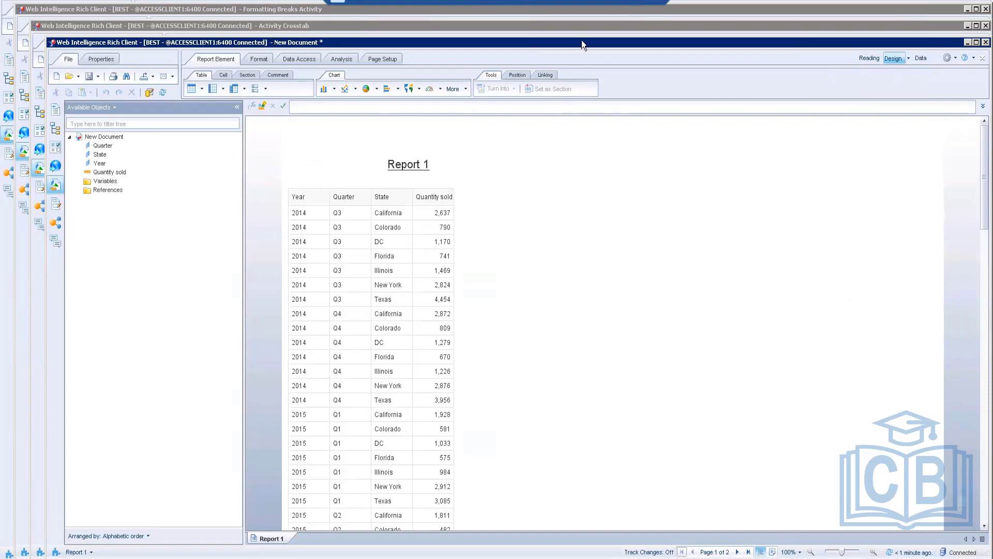
{"action": "left_click", "coordinate": [598, 10]}
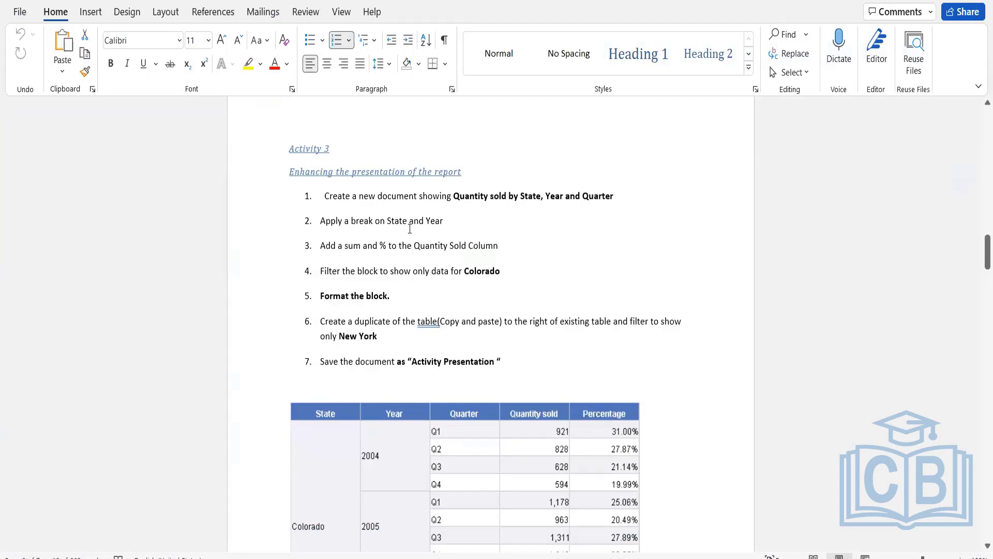
{"action": "scroll", "coordinate": [412, 228], "scroll_direction": "down", "scroll_amount": 1}
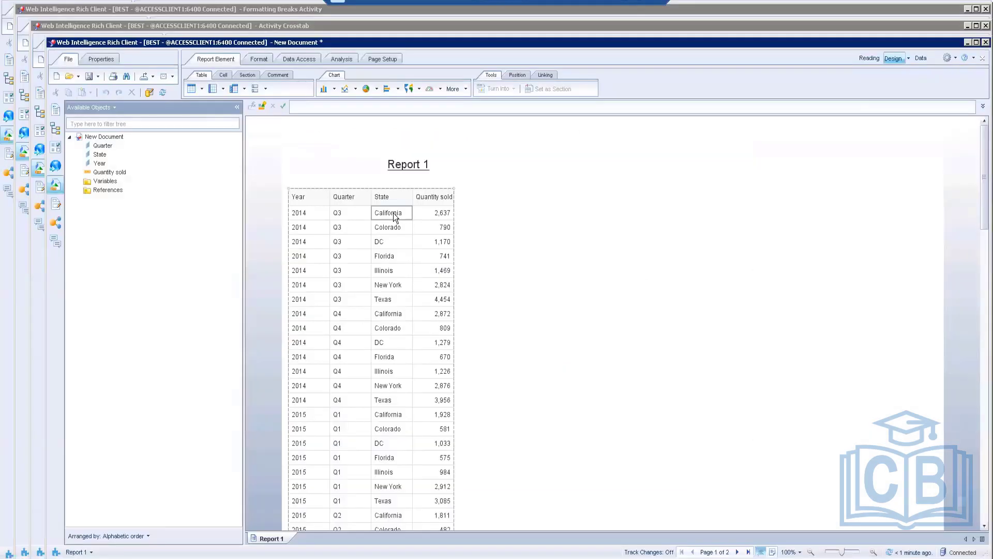
Step: Move the State column in front of the Year column in the report table and add a break on State
{"action": "left_click", "coordinate": [393, 213]}
{"action": "left_click_drag", "start_coordinate": [393, 213], "coordinate": [289, 200]}
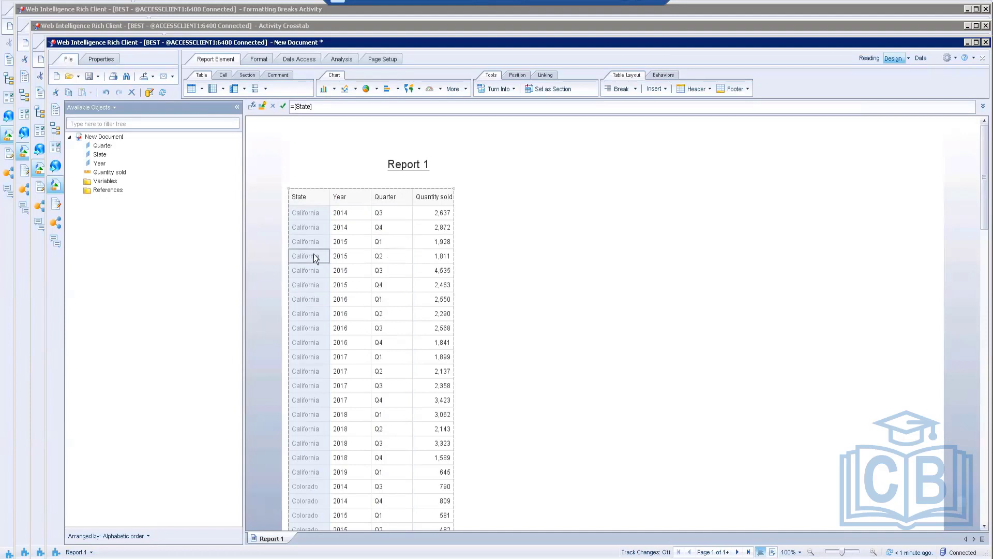
{"action": "right_click", "coordinate": [316, 257]}
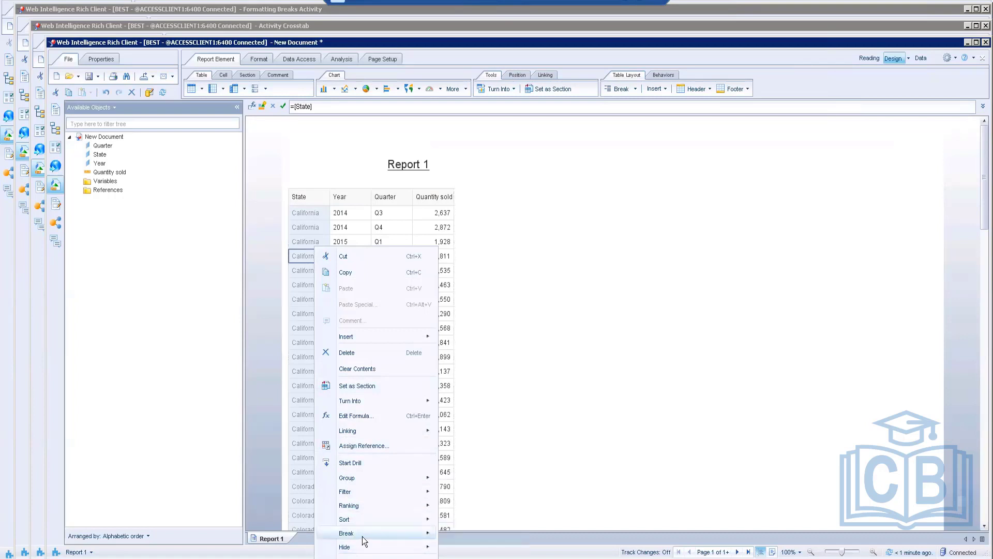
{"action": "mouse_move", "coordinate": [380, 534]}
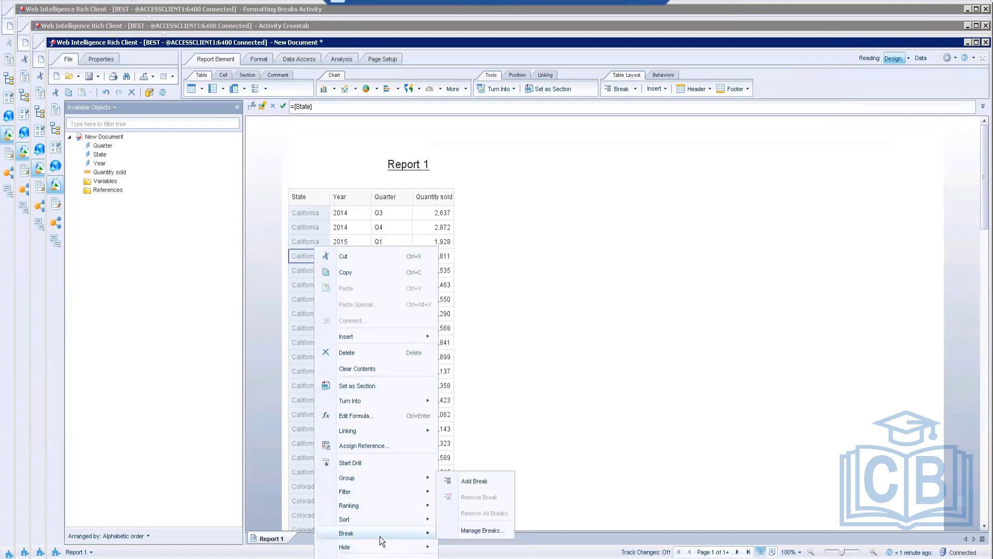
{"action": "left_click", "coordinate": [472, 480]}
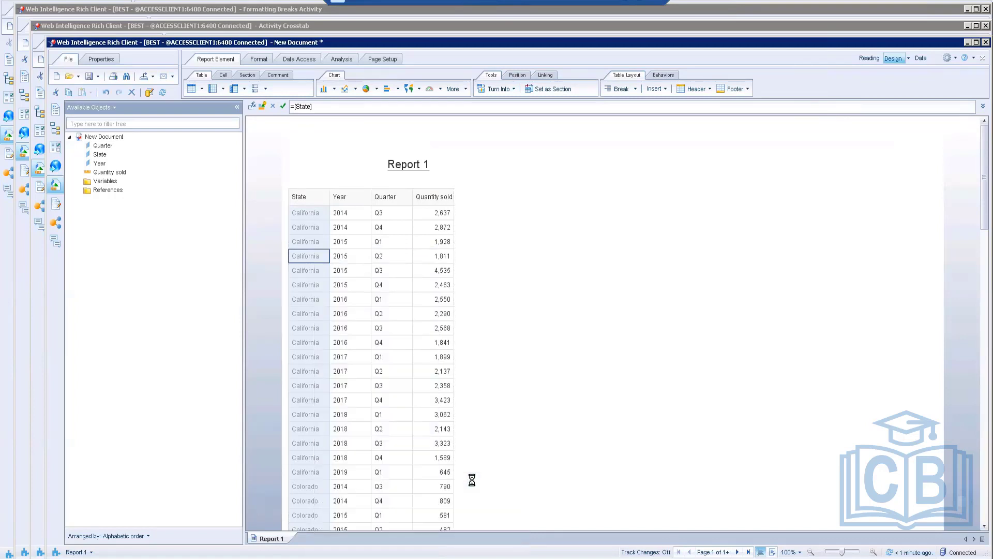
Step: Add a second break to the table on the Year column
{"action": "left_click", "coordinate": [350, 310]}
{"action": "right_click", "coordinate": [350, 308]}
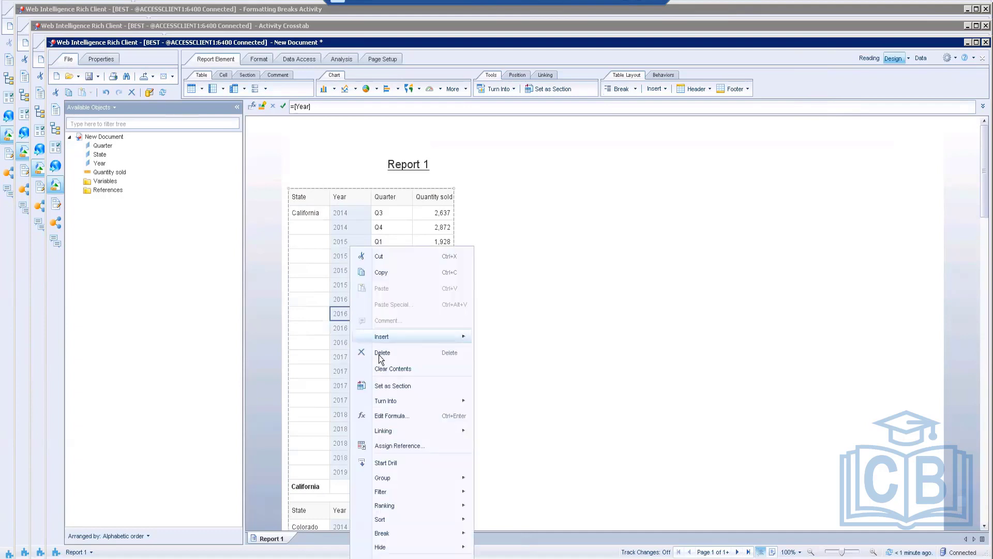
{"action": "mouse_move", "coordinate": [382, 538]}
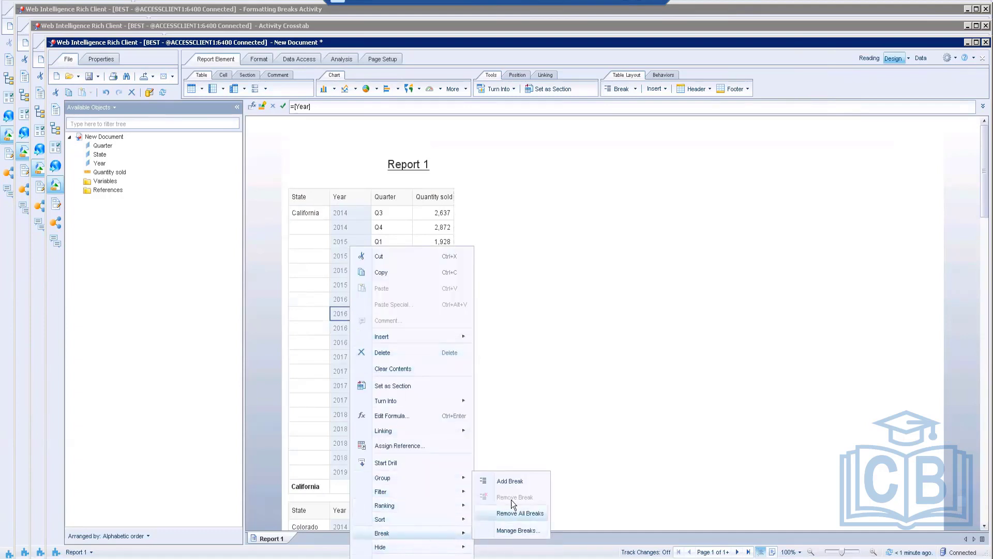
{"action": "left_click", "coordinate": [514, 483]}
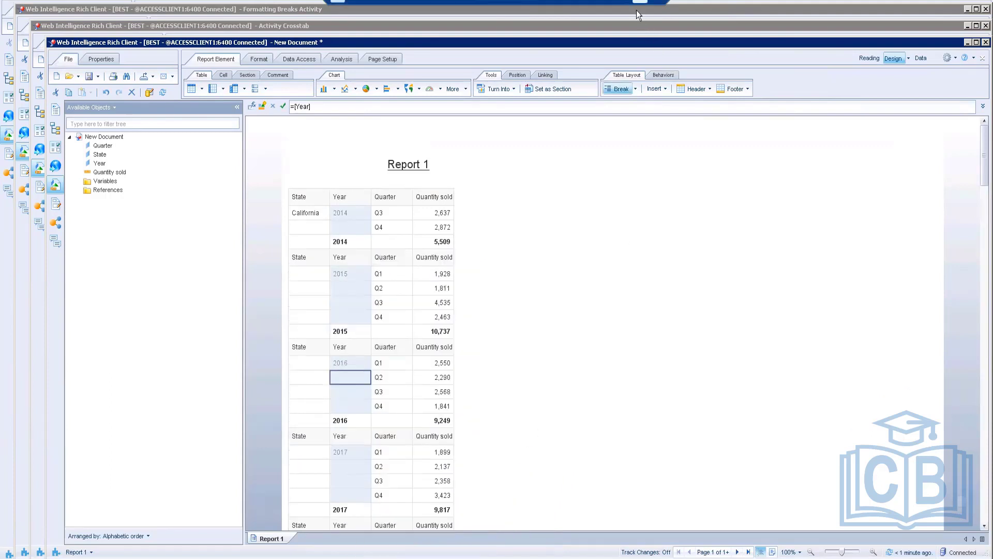
Step: Check the Activity 3 sample table in Word and turn off the break footer for the State break
{"action": "left_click", "coordinate": [625, 2]}
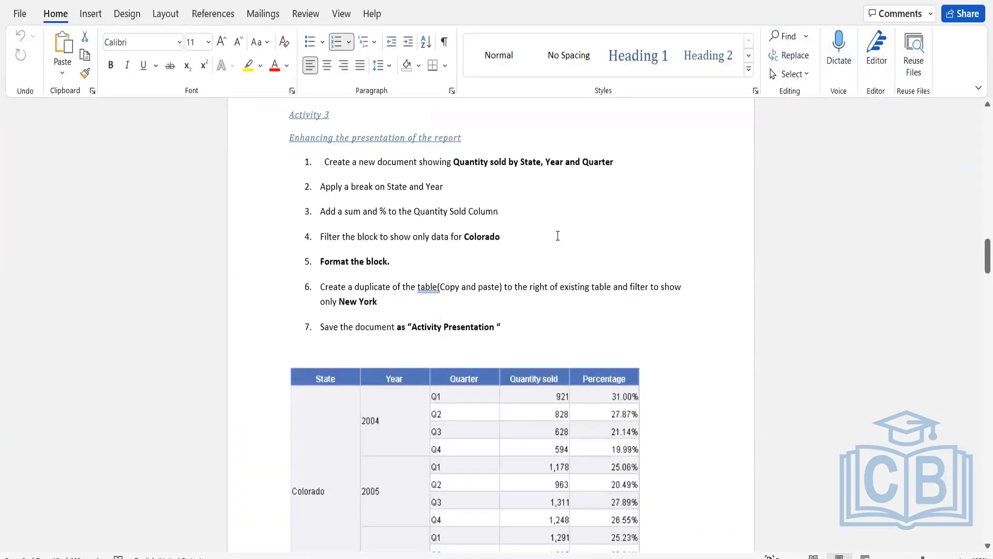
{"action": "scroll", "coordinate": [557, 236], "scroll_direction": "down", "scroll_amount": 3}
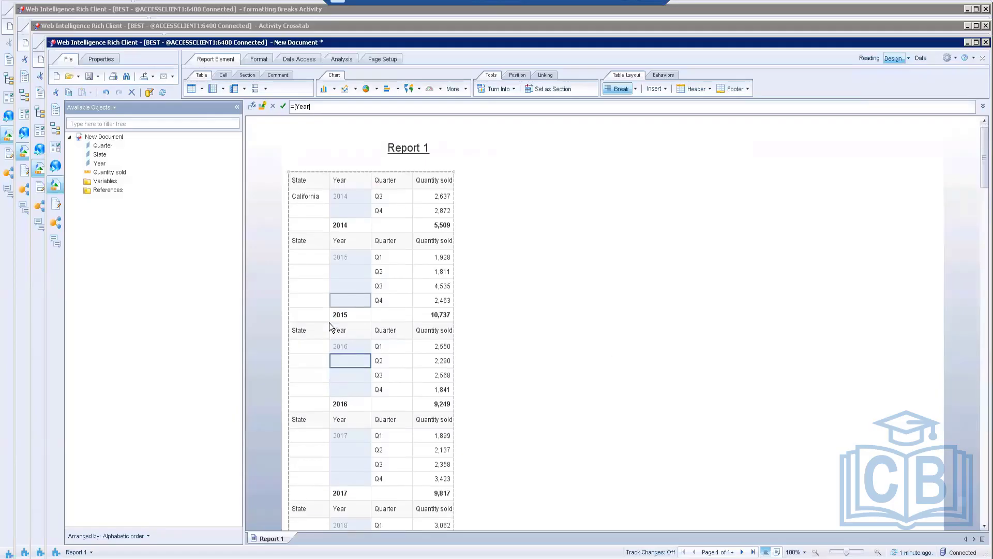
{"action": "scroll", "coordinate": [329, 322], "scroll_direction": "down", "scroll_amount": 10}
{"action": "scroll", "coordinate": [329, 321], "scroll_direction": "up", "scroll_amount": 8}
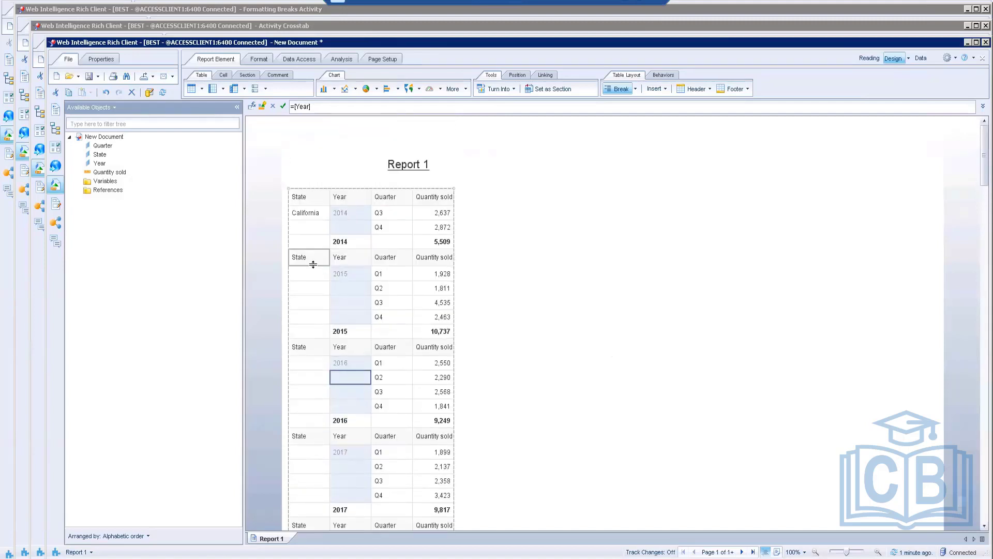
{"action": "left_click", "coordinate": [313, 264]}
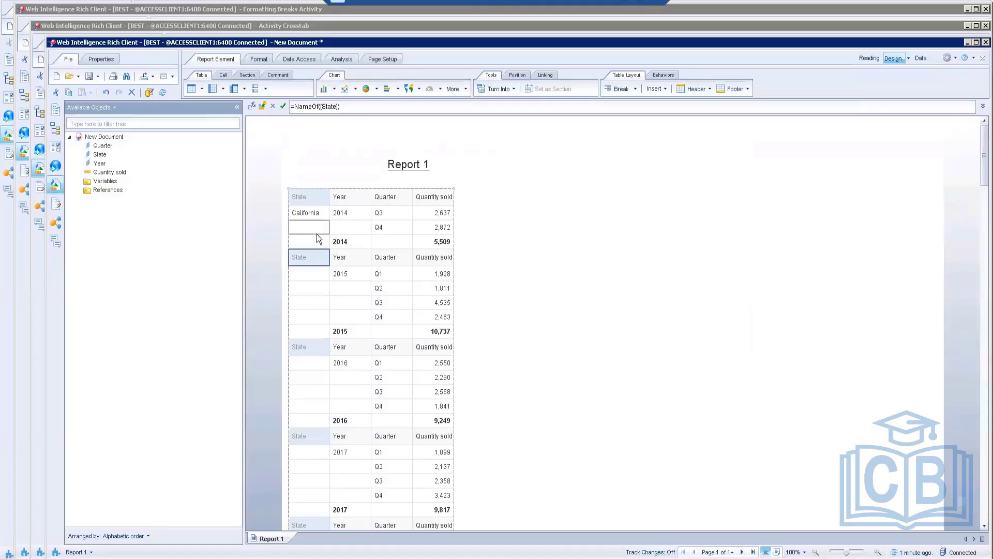
{"action": "left_click", "coordinate": [316, 233]}
{"action": "right_click", "coordinate": [316, 233]}
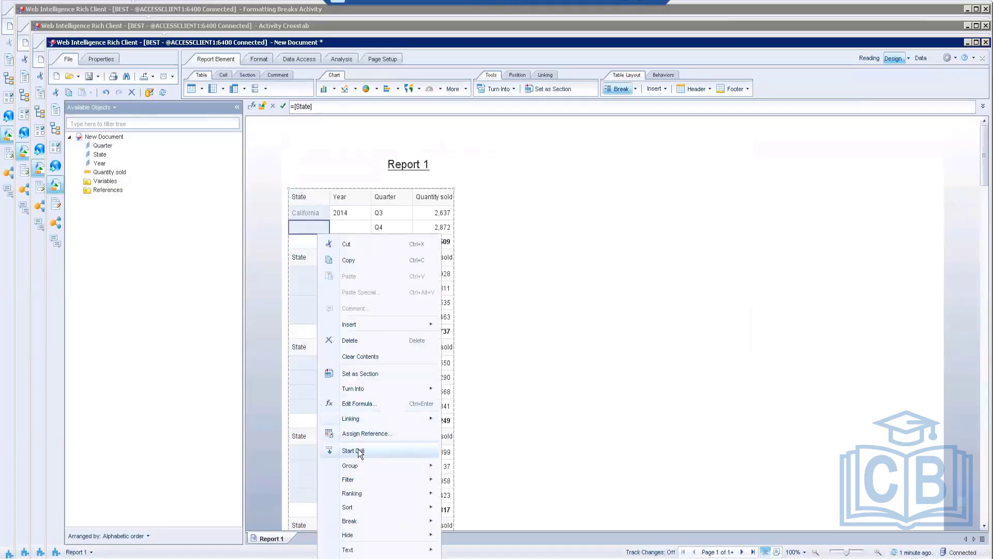
{"action": "mouse_move", "coordinate": [399, 525]}
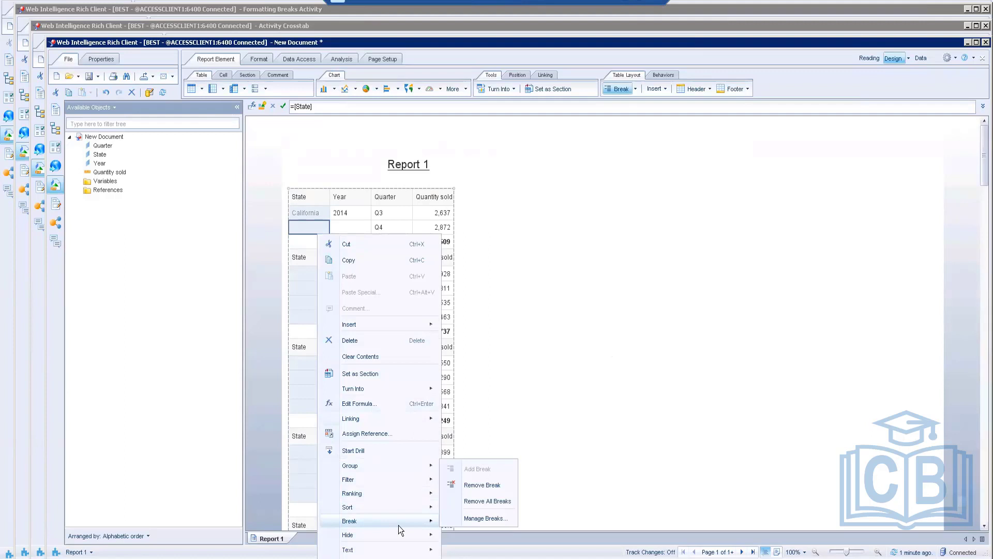
{"action": "left_click", "coordinate": [482, 518]}
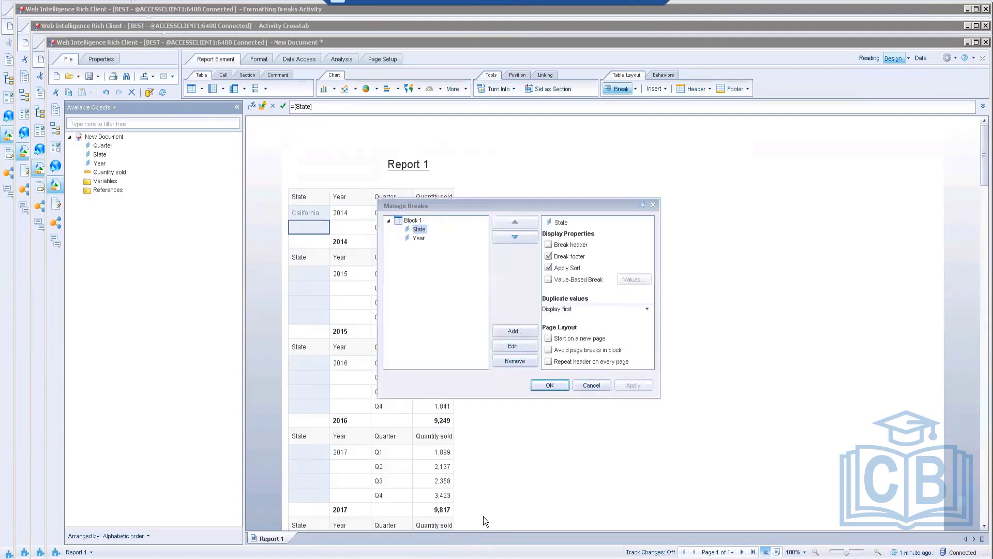
{"action": "left_click", "coordinate": [565, 257]}
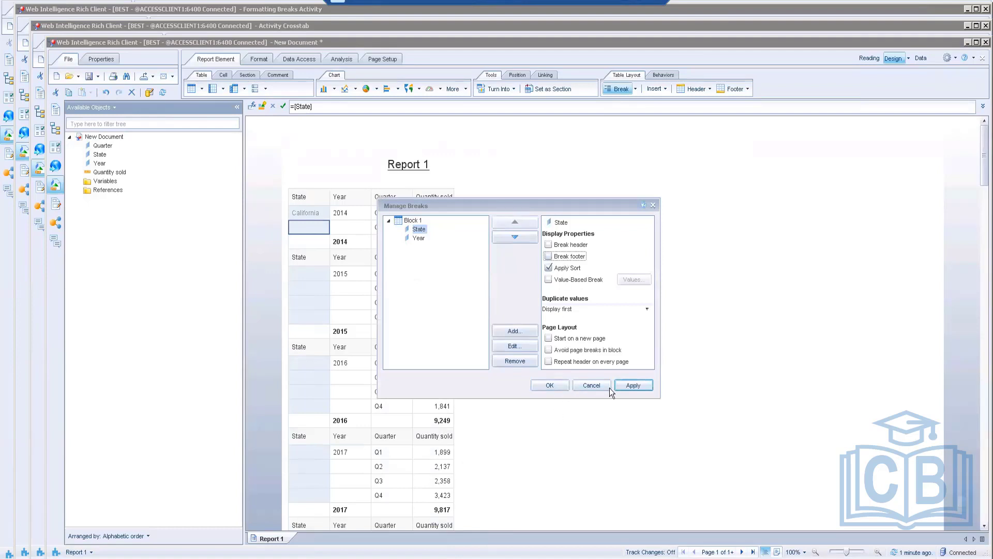
{"action": "left_click", "coordinate": [624, 385]}
{"action": "left_click", "coordinate": [550, 384]}
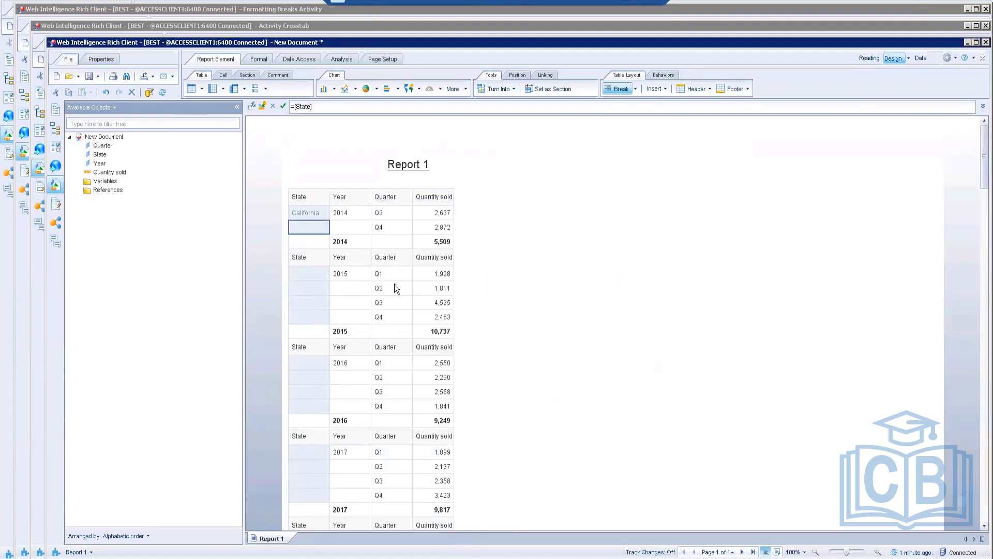
Step: Turn off the break footer for the Year break and apply the change to the table
{"action": "right_click", "coordinate": [350, 232]}
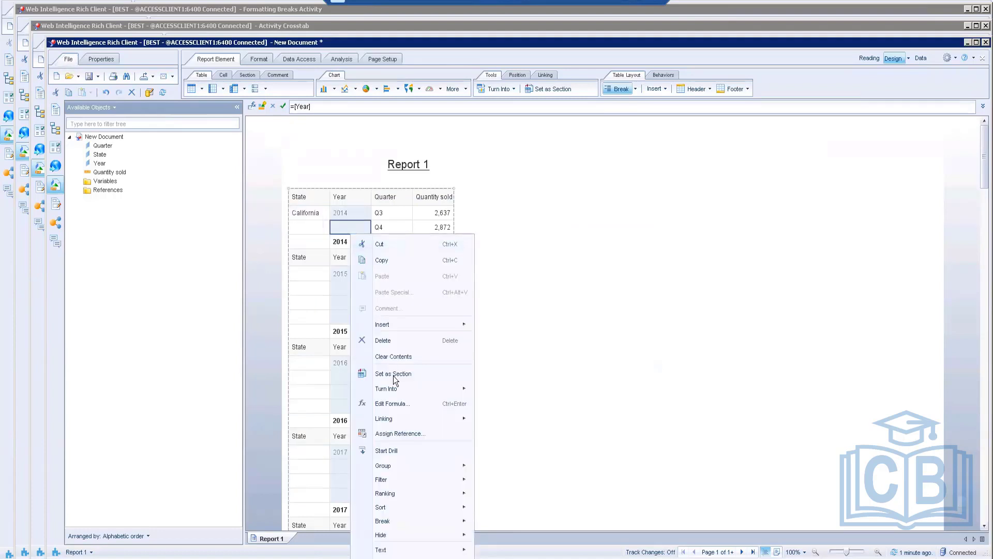
{"action": "mouse_move", "coordinate": [388, 520]}
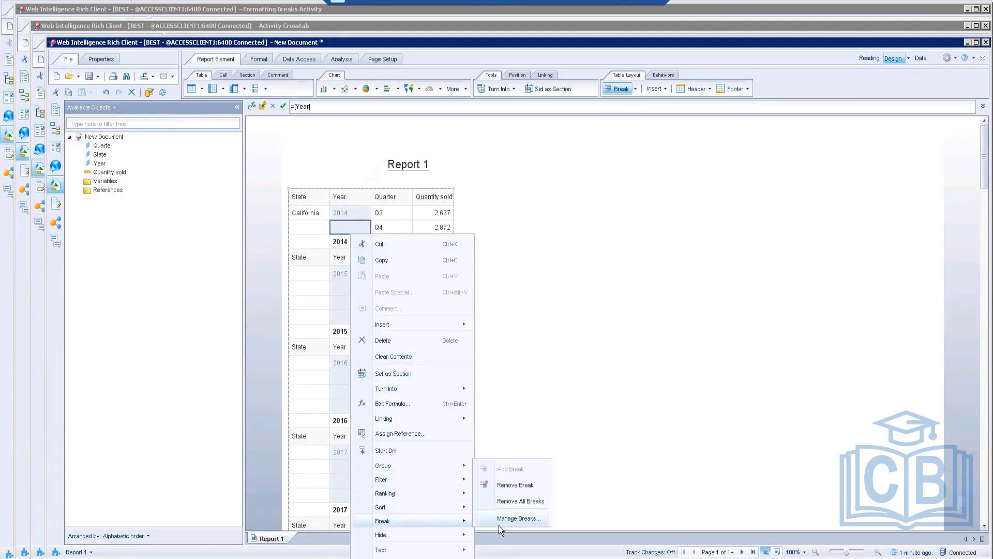
{"action": "left_click", "coordinate": [518, 518]}
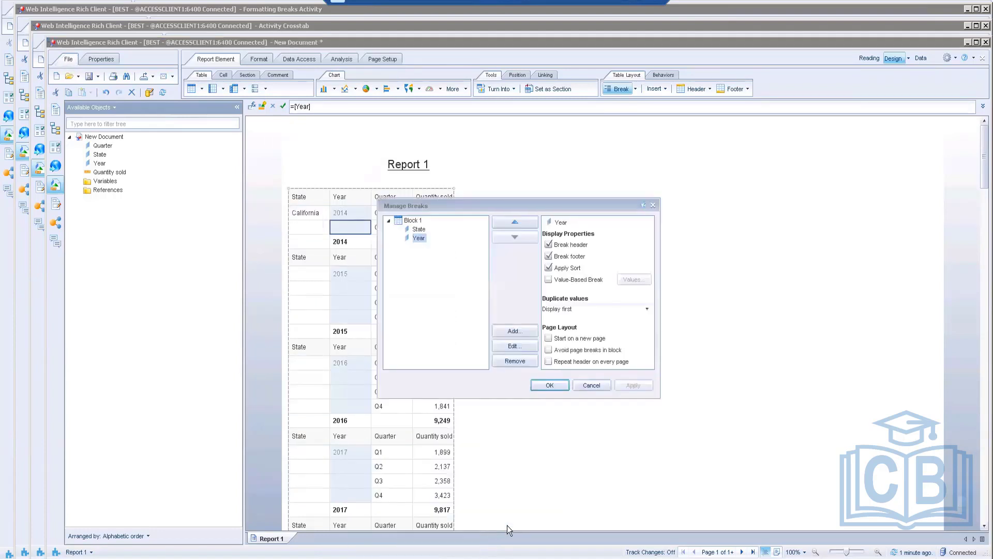
{"action": "left_click", "coordinate": [564, 257]}
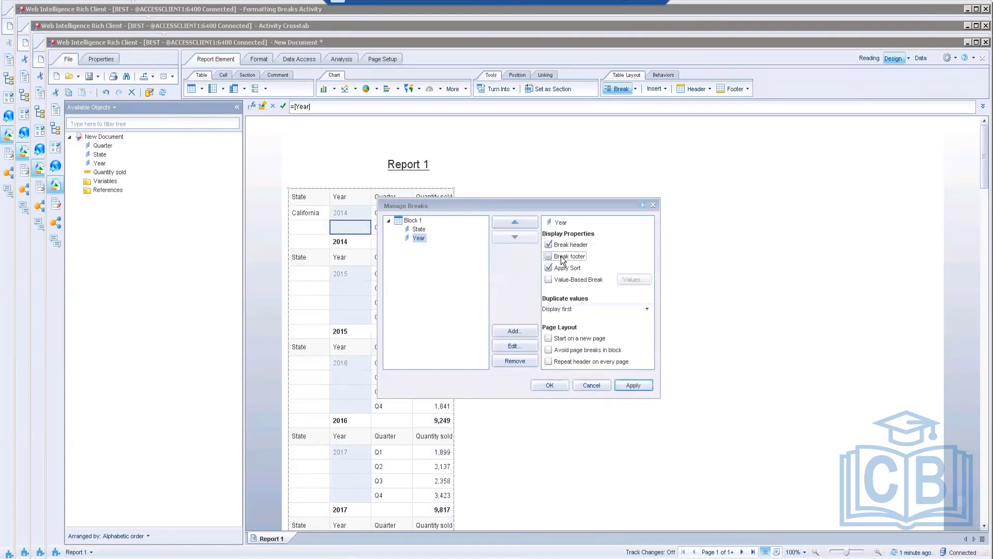
{"action": "left_click", "coordinate": [632, 385]}
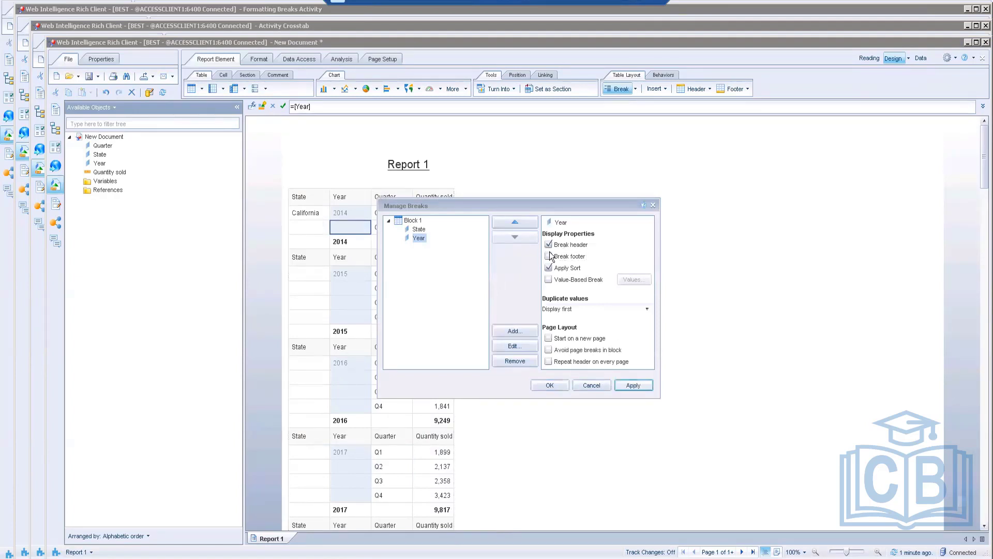
{"action": "left_click_drag", "start_coordinate": [512, 204], "coordinate": [626, 186]}
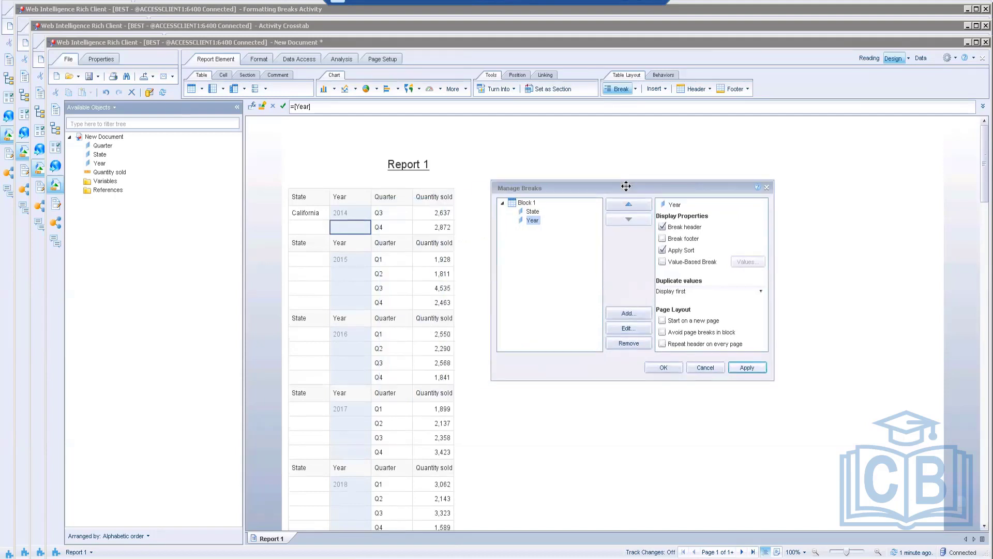
Step: Turn off the break header for the Year break as well and accept the break settings
{"action": "left_click", "coordinate": [533, 212]}
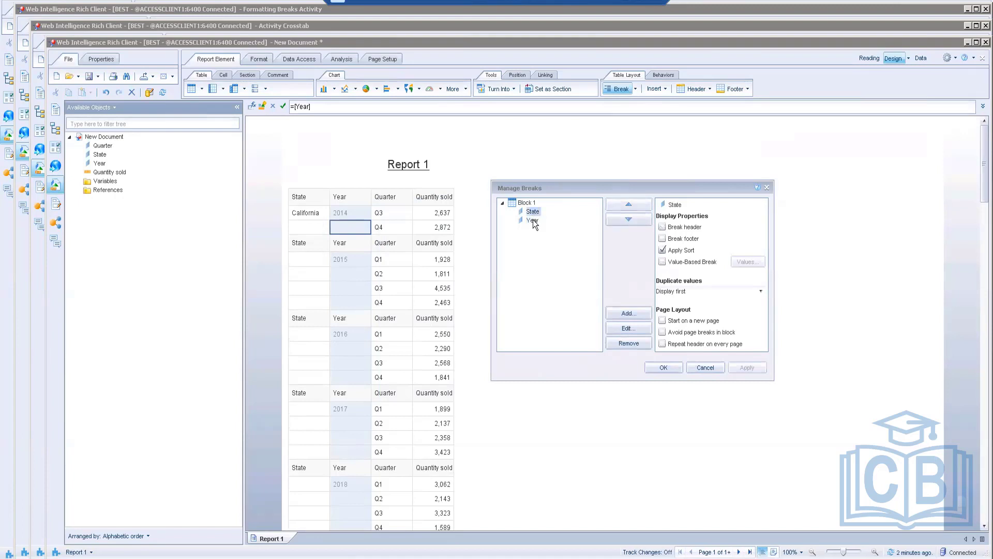
{"action": "left_click", "coordinate": [533, 220]}
{"action": "left_click", "coordinate": [668, 228]}
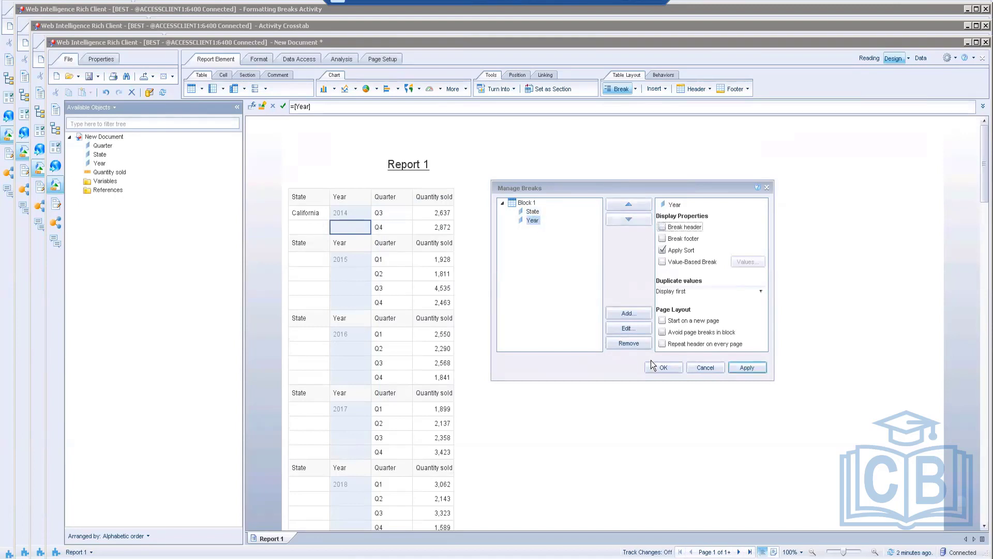
{"action": "left_click", "coordinate": [662, 367]}
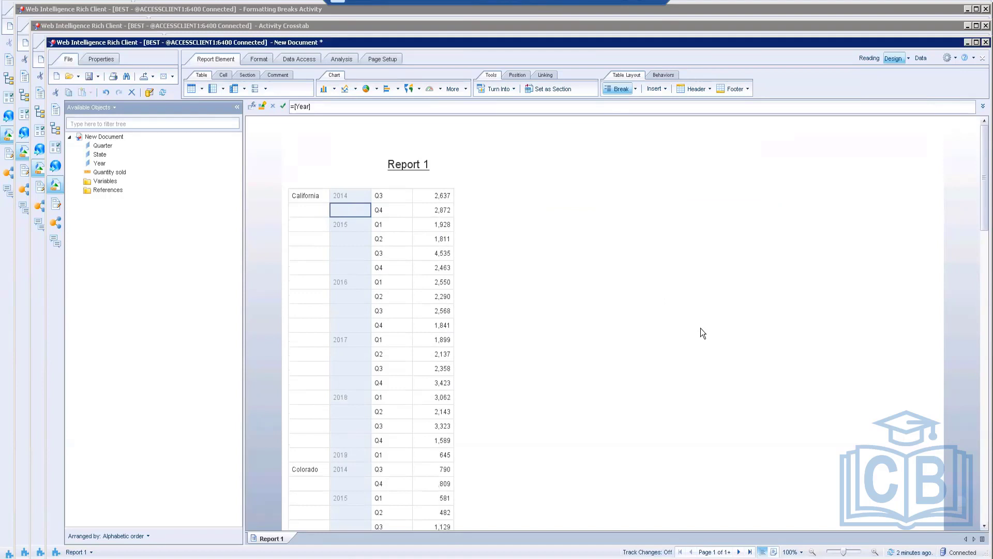
Step: Turn on the break header for the State break and set its duplicate values to Merge
{"action": "left_click", "coordinate": [312, 240]}
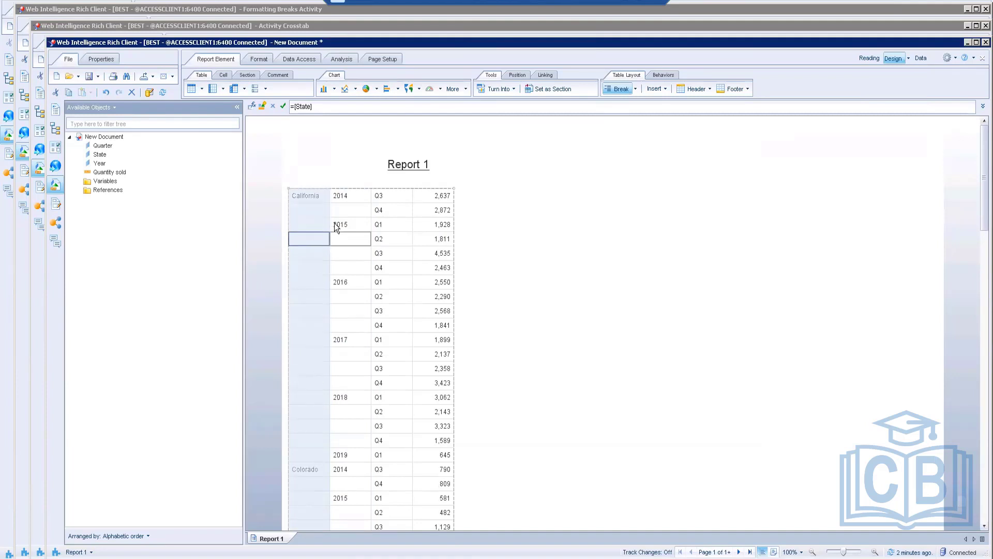
{"action": "left_click", "coordinate": [466, 310]}
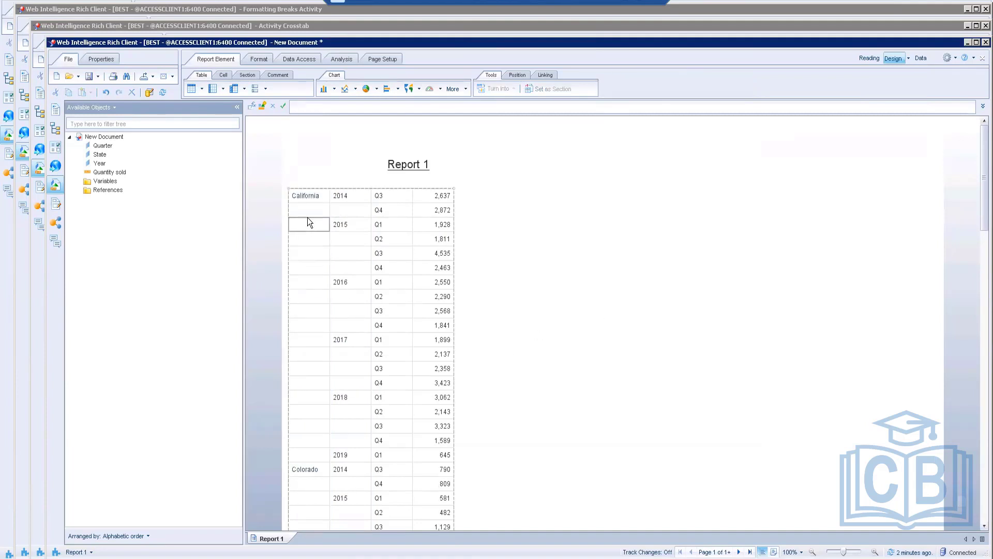
{"action": "left_click", "coordinate": [309, 295]}
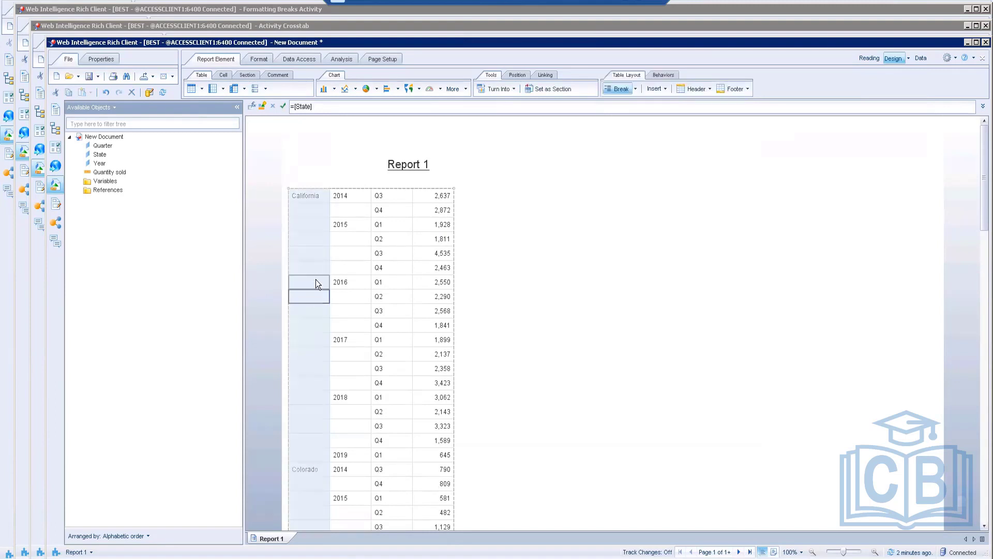
{"action": "right_click", "coordinate": [316, 279]}
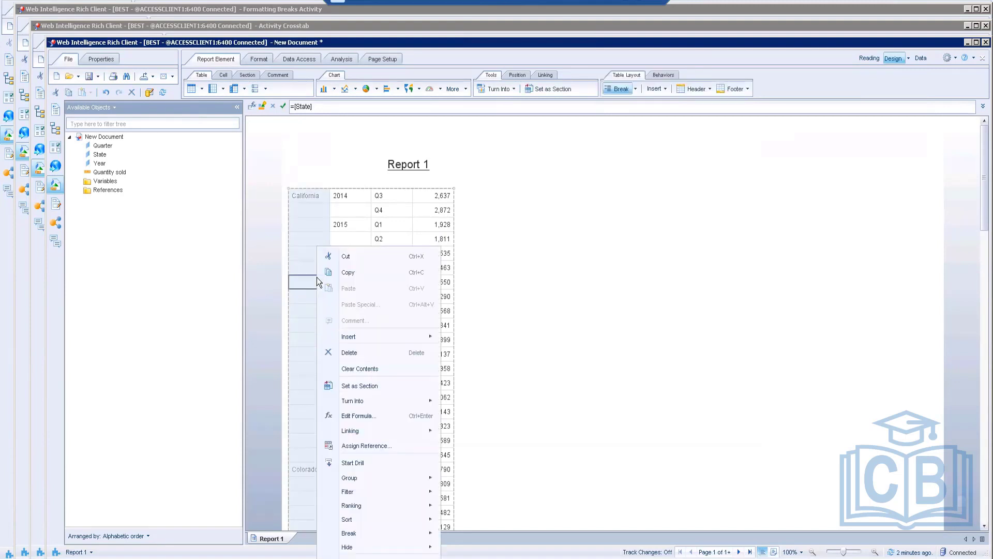
{"action": "mouse_move", "coordinate": [353, 533]}
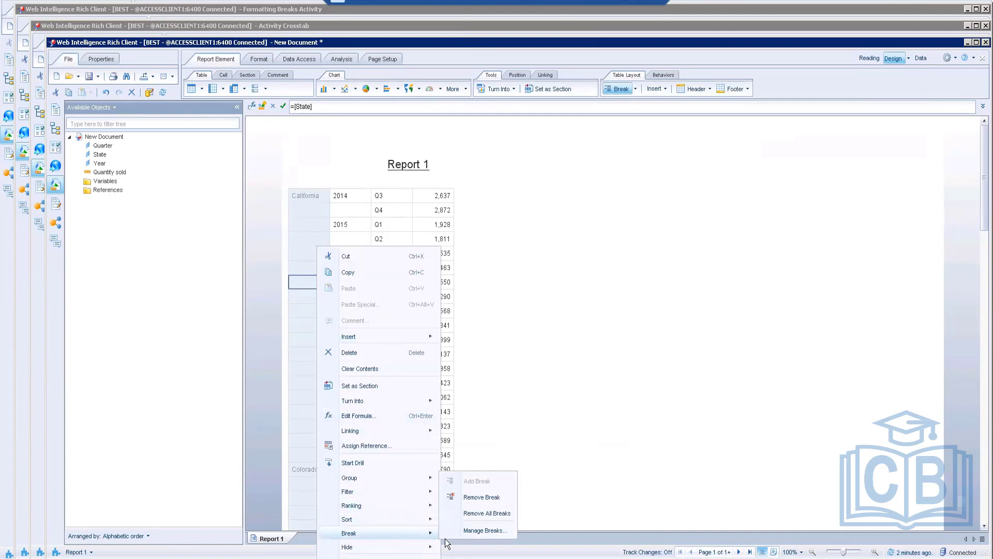
{"action": "left_click", "coordinate": [483, 531]}
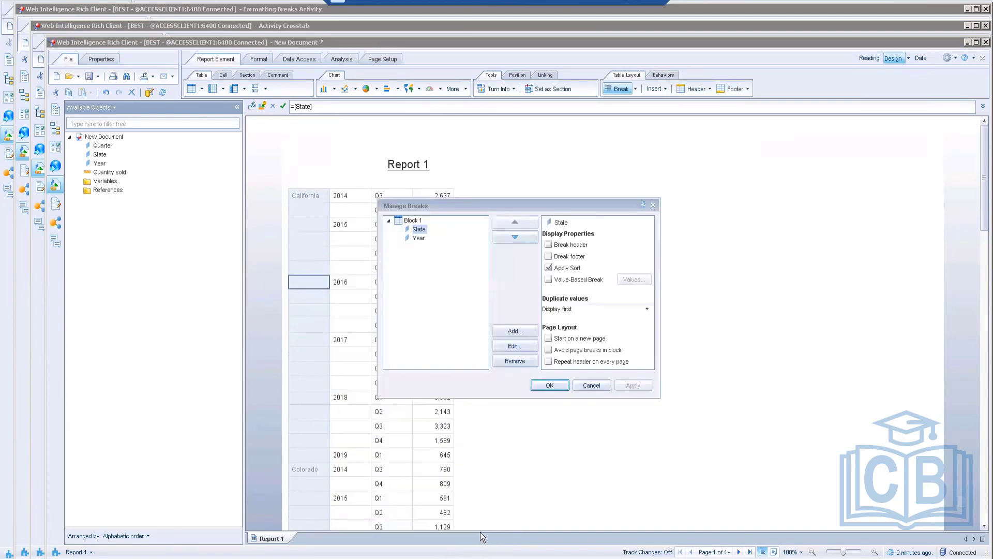
{"action": "left_click", "coordinate": [564, 246]}
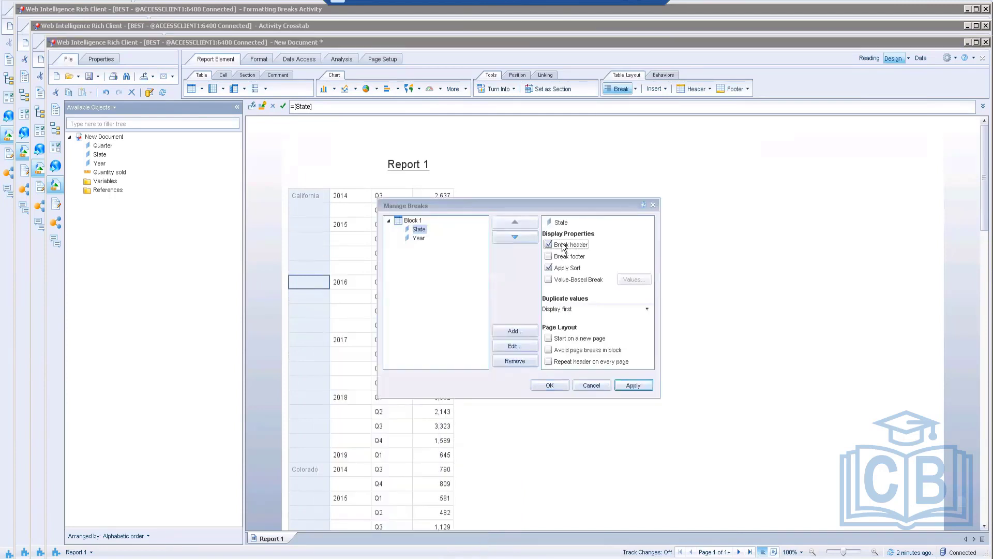
{"action": "left_click", "coordinate": [569, 308]}
{"action": "left_click", "coordinate": [551, 338]}
{"action": "left_click", "coordinate": [635, 388]}
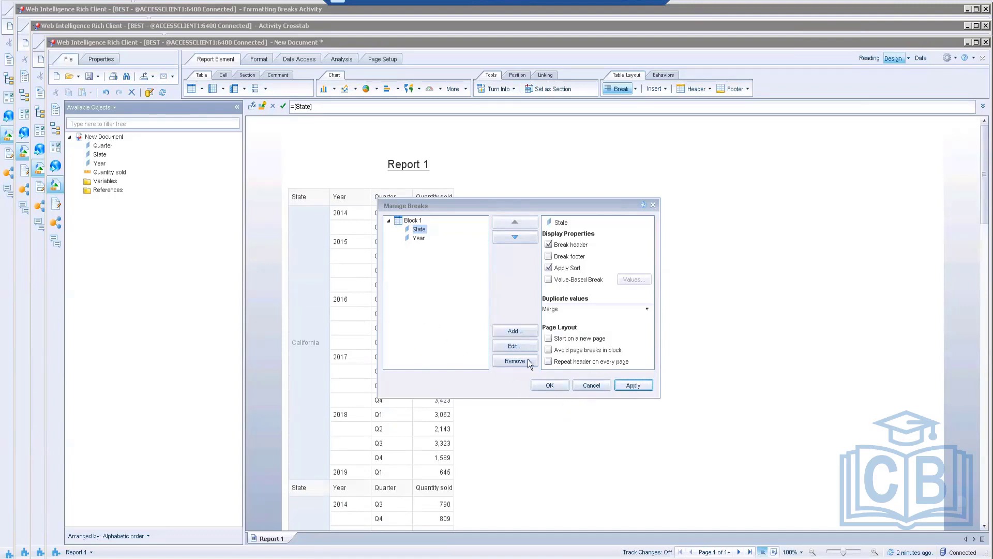
{"action": "left_click", "coordinate": [545, 386]}
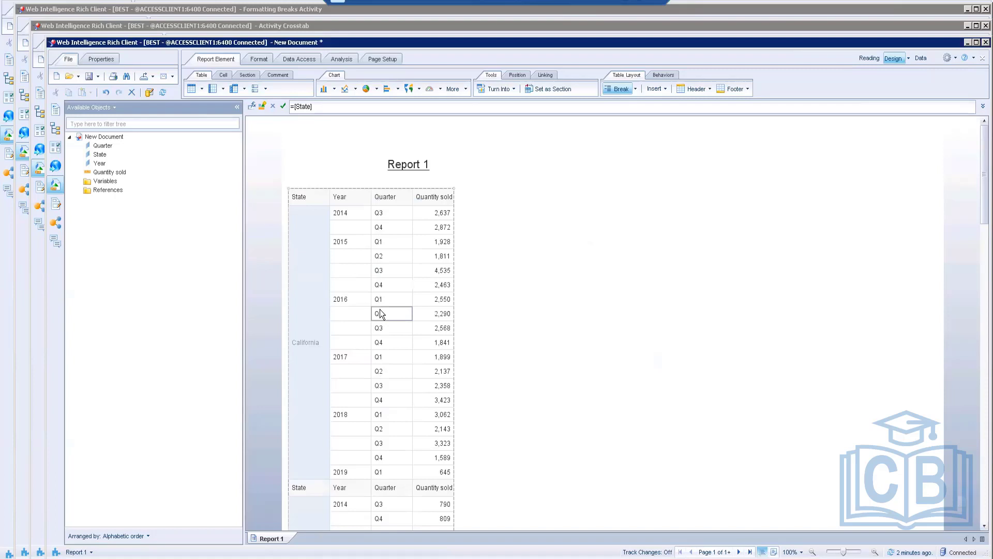
Step: Set the duplicate values of the Year break to Merge
{"action": "left_click", "coordinate": [356, 284]}
{"action": "right_click", "coordinate": [356, 284]}
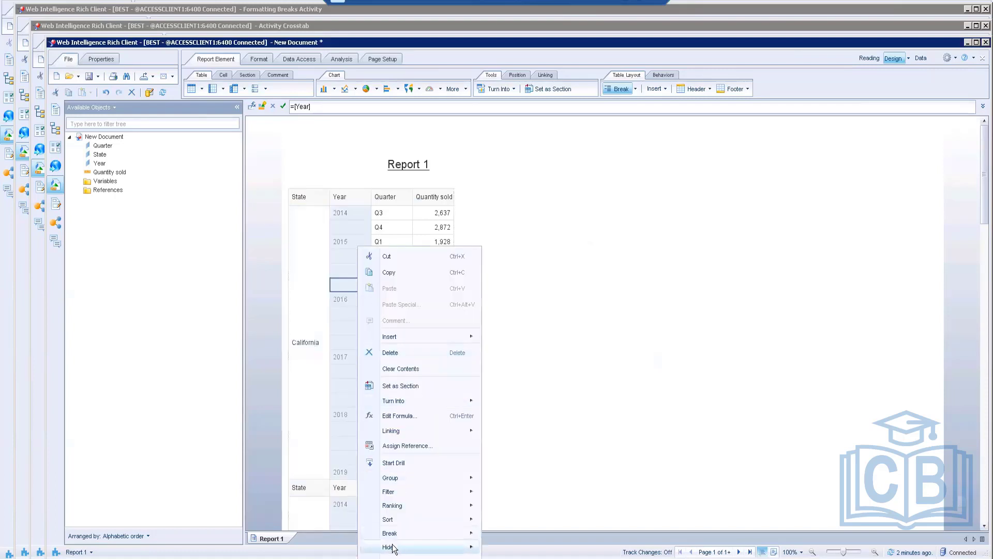
{"action": "mouse_move", "coordinate": [393, 535]}
{"action": "left_click", "coordinate": [523, 534]}
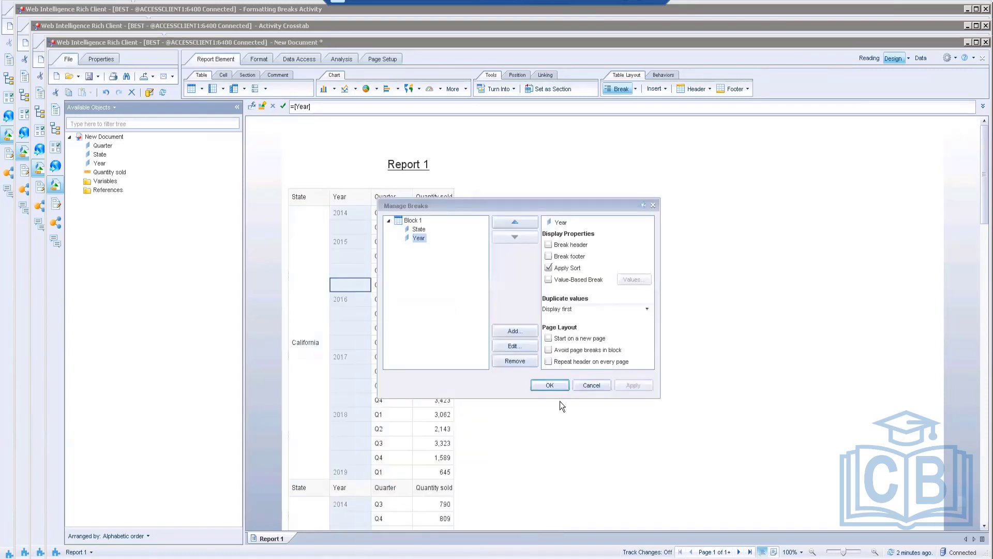
{"action": "left_click", "coordinate": [585, 310]}
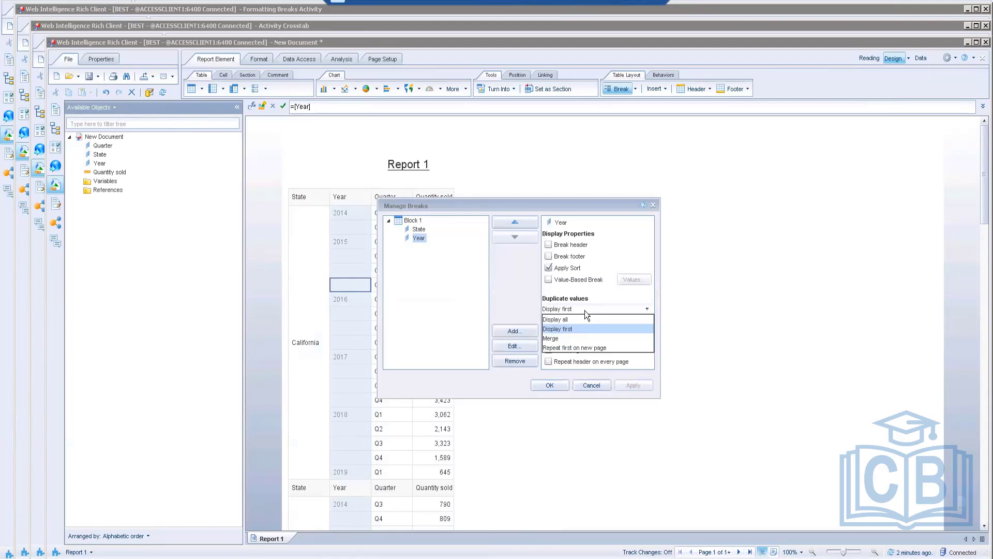
{"action": "left_click", "coordinate": [552, 339]}
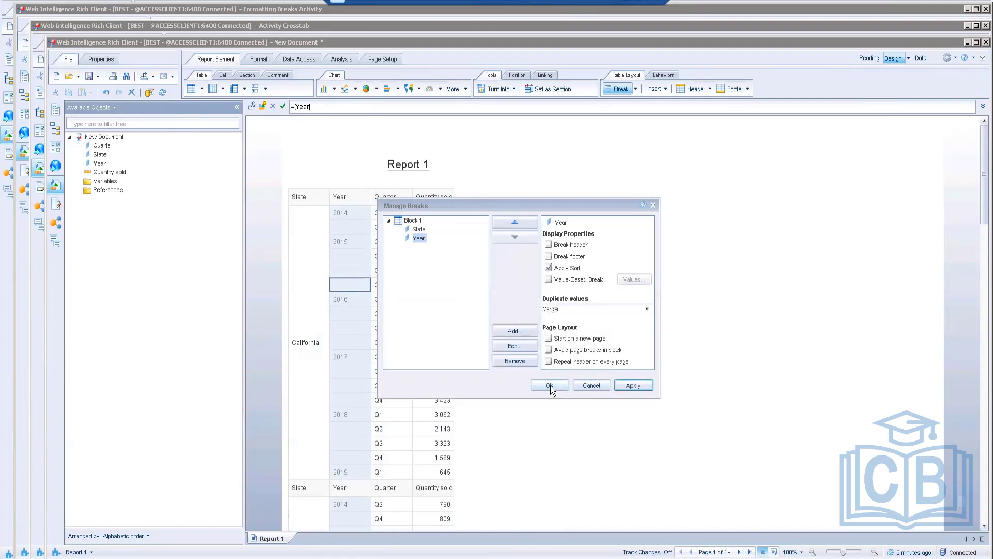
{"action": "left_click", "coordinate": [550, 386]}
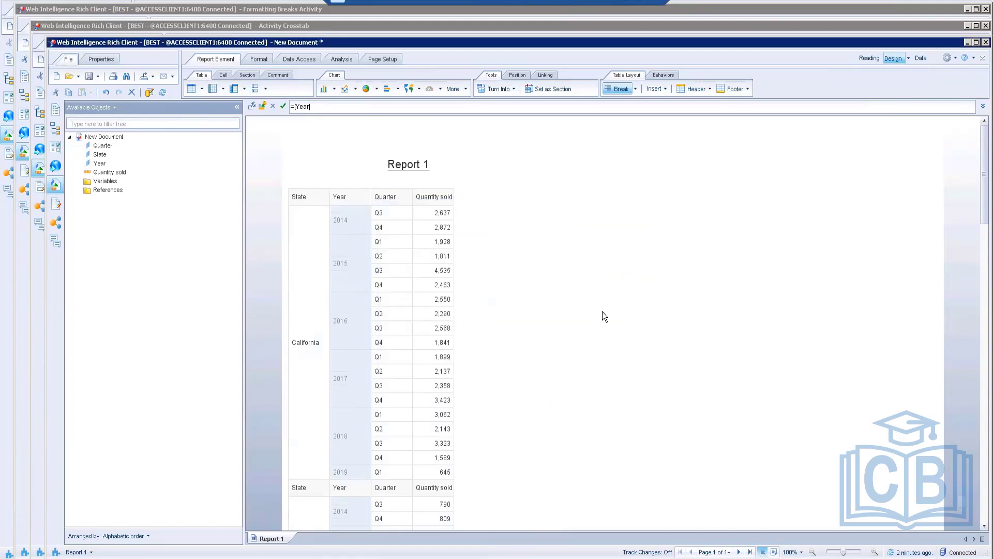
Step: Check the Activity 3 instructions and sample table in Word, and add a Sum to the Quantity sold column in Web Intelligence
{"action": "left_click", "coordinate": [602, 311]}
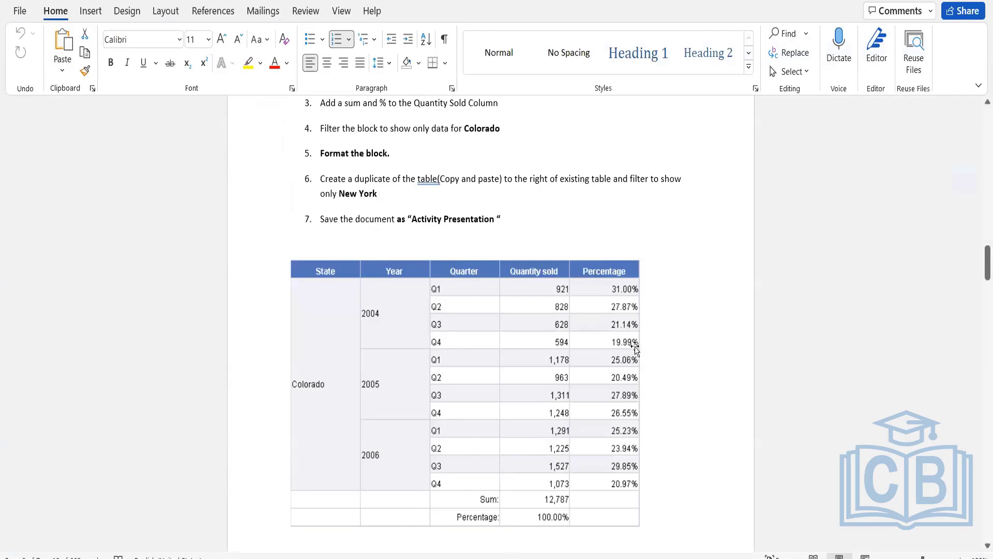
{"action": "scroll", "coordinate": [474, 206], "scroll_direction": "up", "scroll_amount": 1}
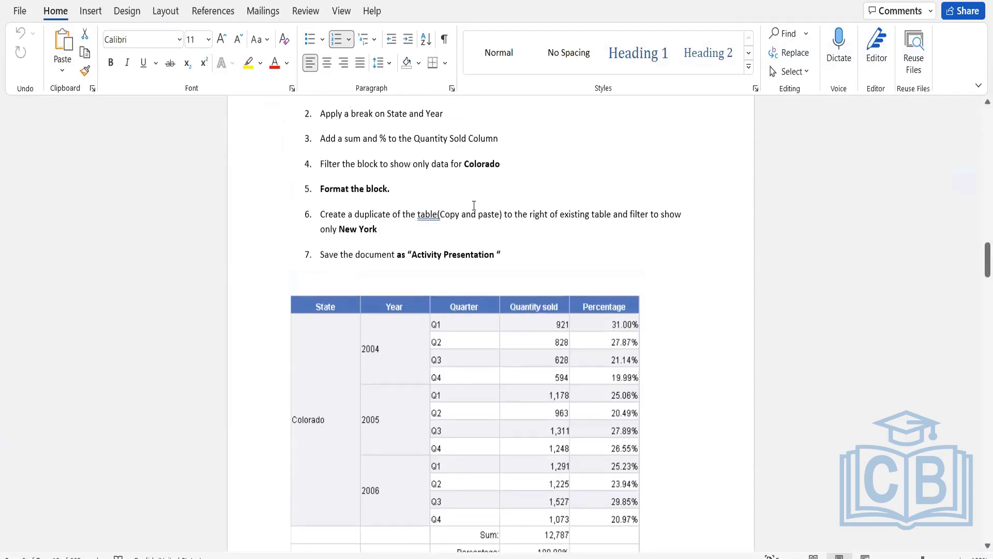
{"action": "scroll", "coordinate": [474, 206], "scroll_direction": "up", "scroll_amount": 1}
{"action": "scroll", "coordinate": [474, 206], "scroll_direction": "down", "scroll_amount": 1}
{"action": "scroll", "coordinate": [474, 205], "scroll_direction": "up", "scroll_amount": 2}
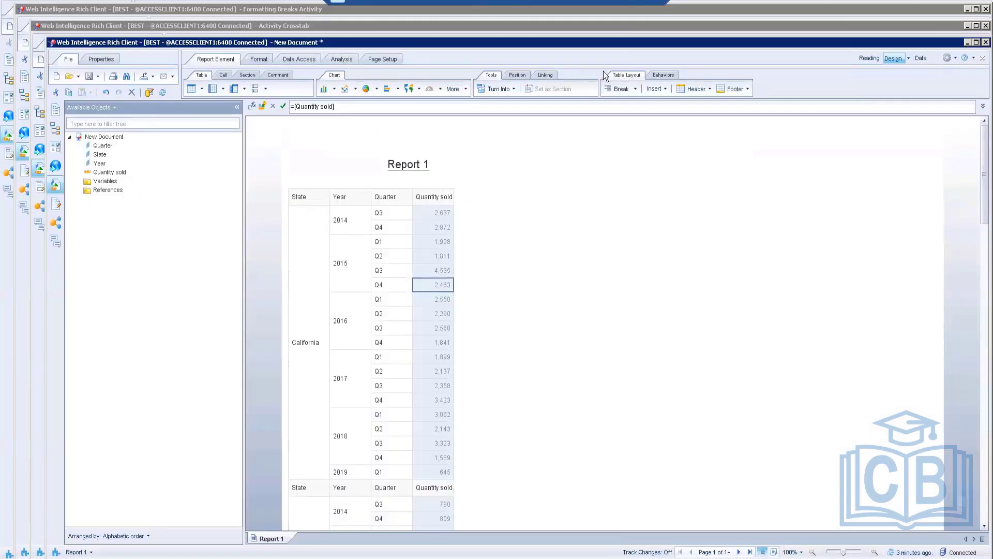
{"action": "left_click", "coordinate": [349, 58]}
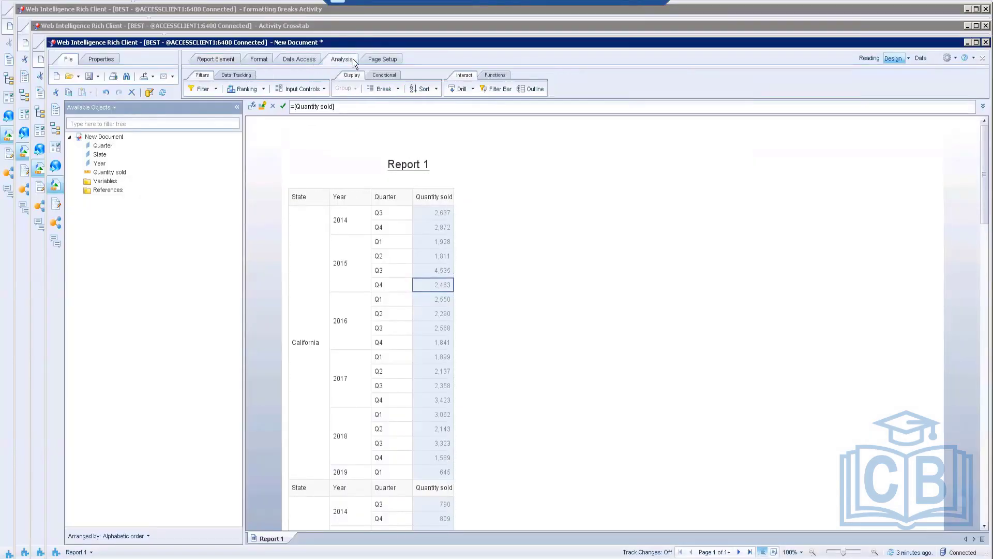
{"action": "left_click", "coordinate": [493, 76]}
{"action": "left_click", "coordinate": [476, 91]}
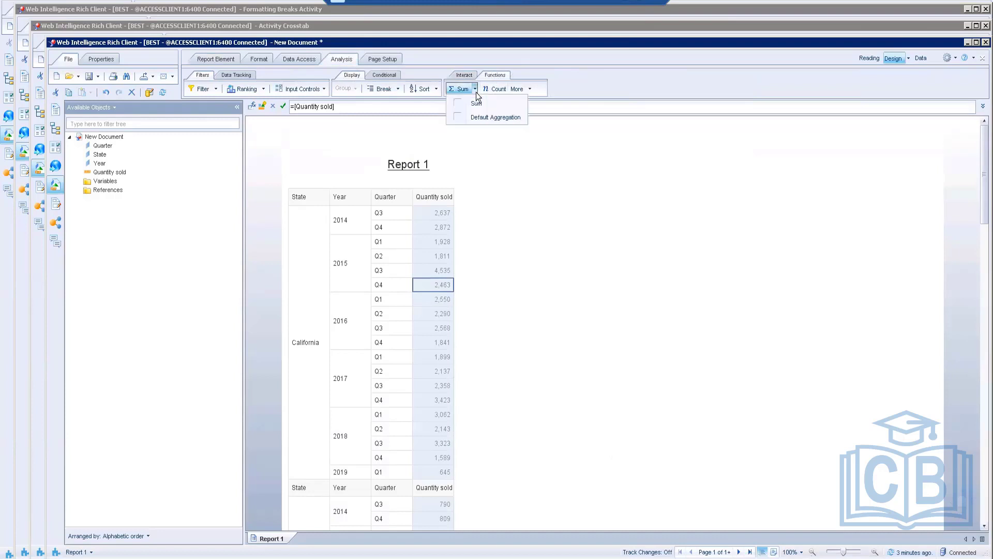
{"action": "left_click", "coordinate": [476, 107]}
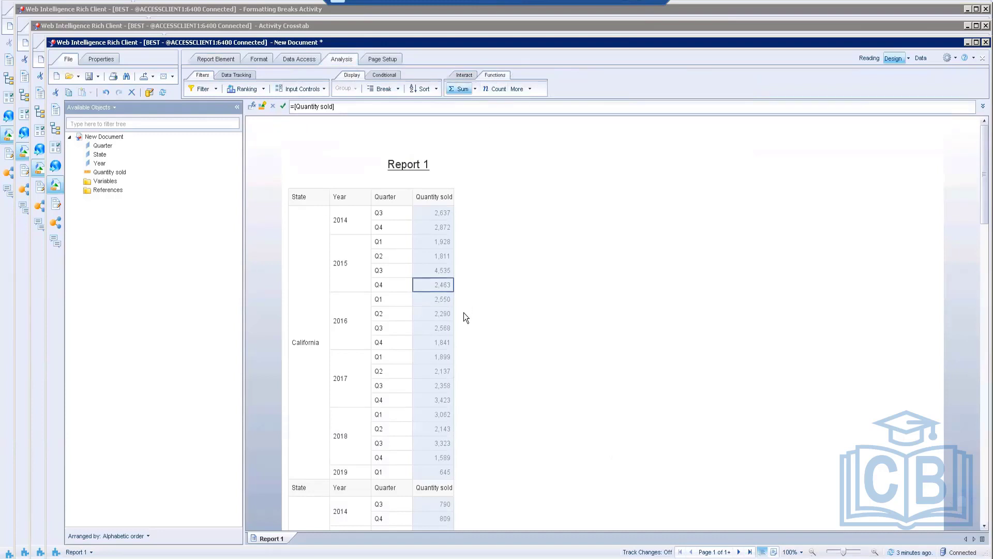
Step: Check the Sum option on the Quantity sold column and look through the California and Colorado blocks for the totals
{"action": "left_click", "coordinate": [476, 92]}
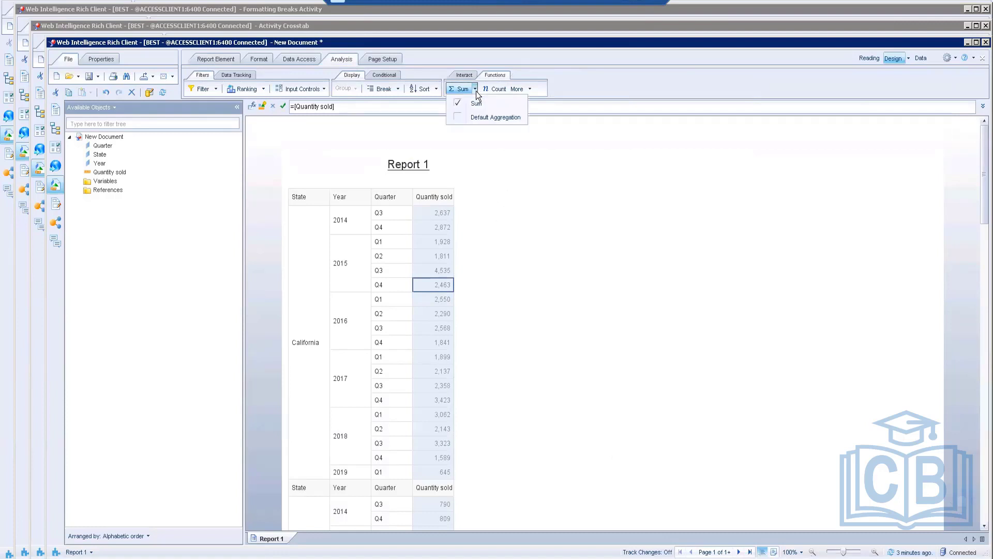
{"action": "left_click", "coordinate": [553, 244]}
{"action": "scroll", "coordinate": [552, 259], "scroll_direction": "down", "scroll_amount": 3}
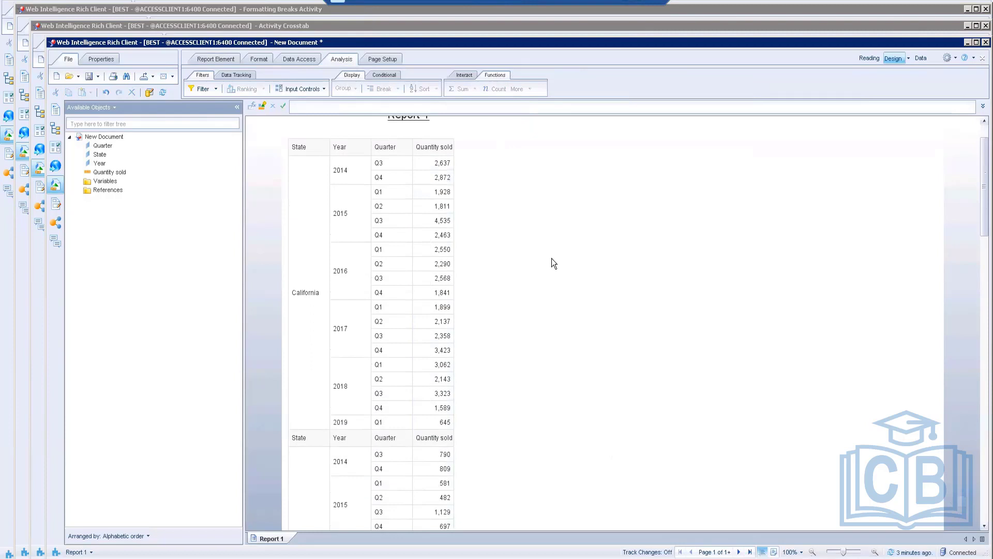
{"action": "scroll", "coordinate": [552, 258], "scroll_direction": "down", "scroll_amount": 10}
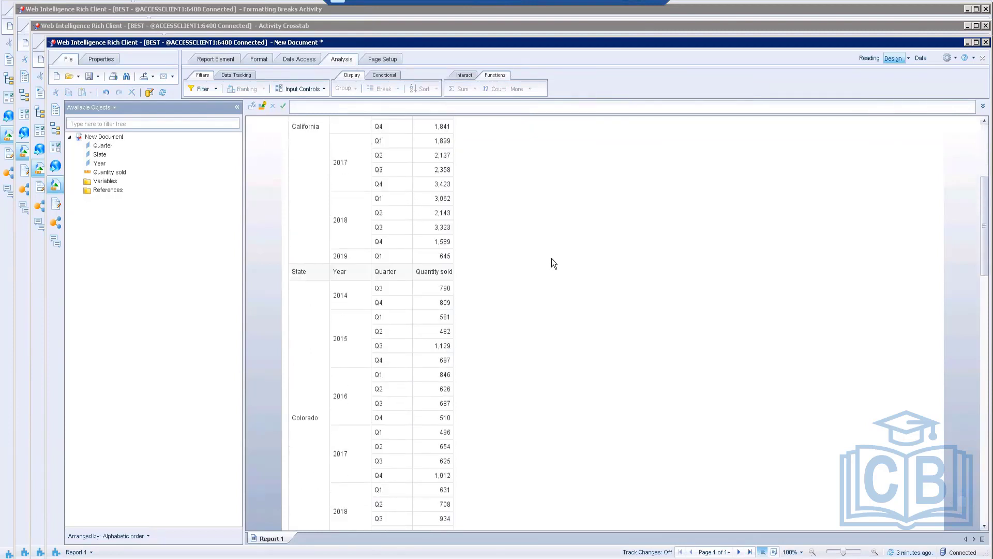
{"action": "scroll", "coordinate": [551, 259], "scroll_direction": "up", "scroll_amount": 13}
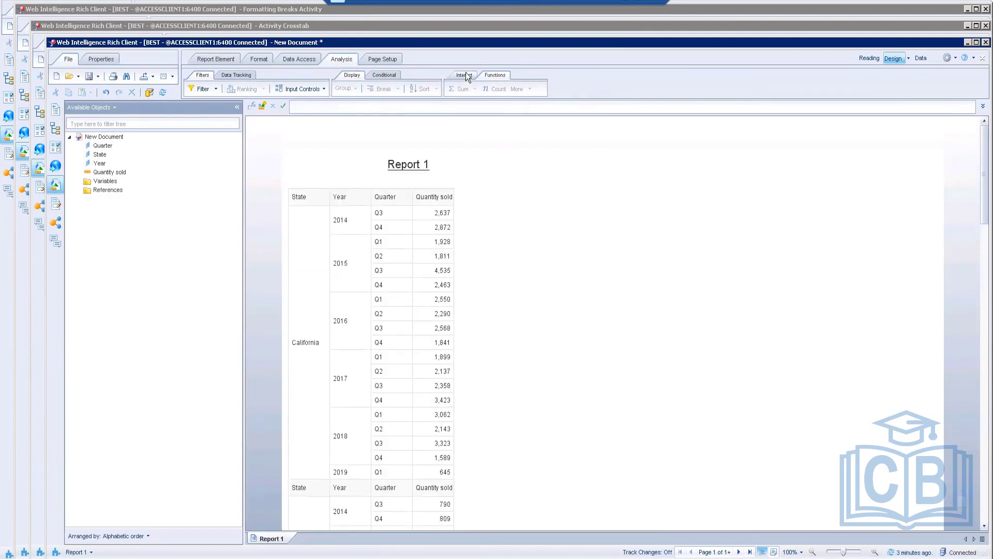
Step: Add a Percentage calculation to the Quantity sold column of the table
{"action": "left_click", "coordinate": [441, 284]}
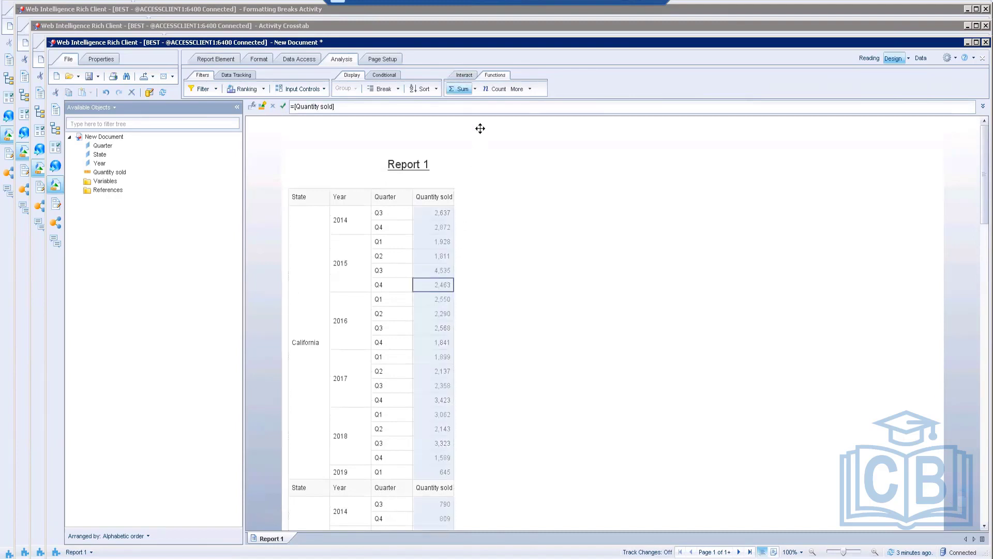
{"action": "left_click", "coordinate": [530, 89]}
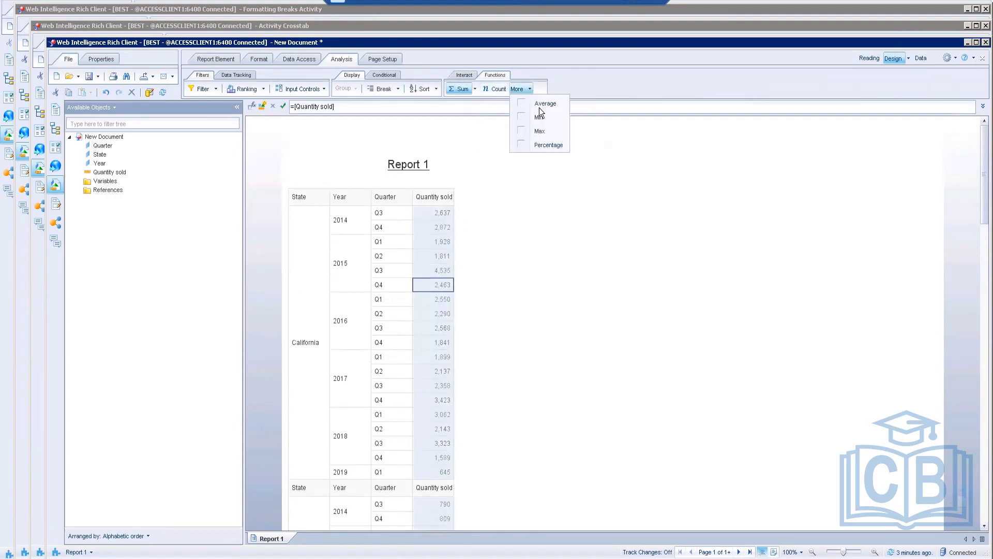
{"action": "left_click", "coordinate": [547, 145]}
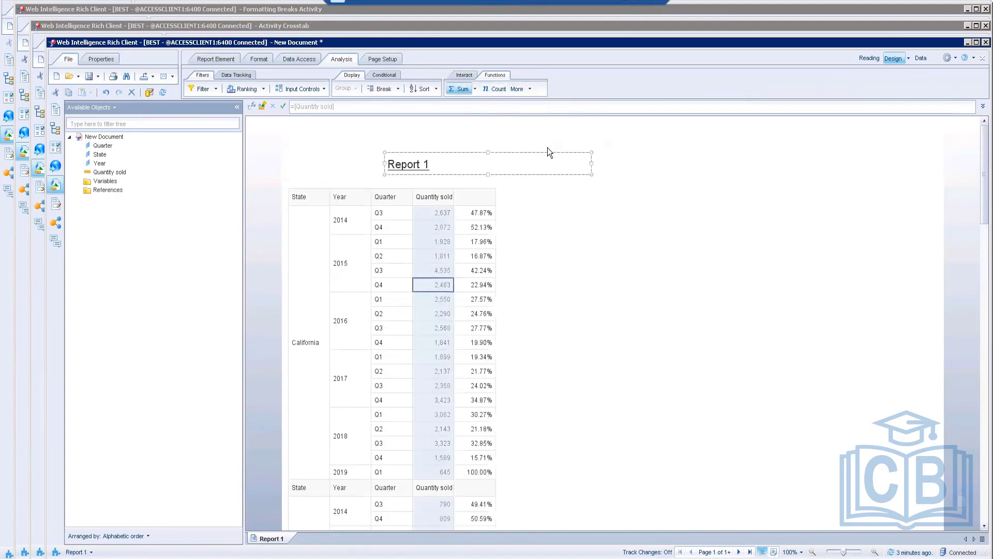
{"action": "left_click", "coordinate": [573, 290]}
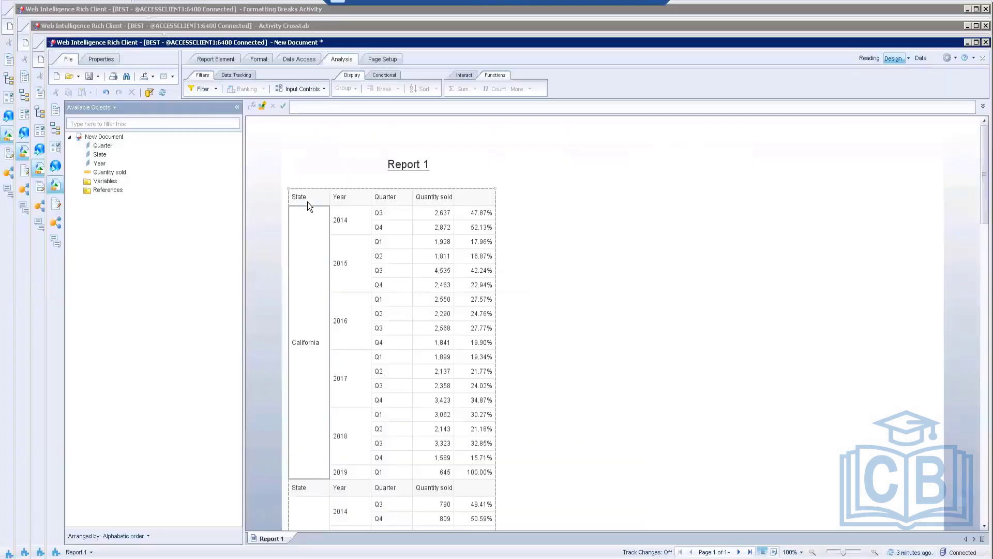
Step: Filter the whole table block on State in list, with Colorado as the only selected value
{"action": "left_click", "coordinate": [310, 185]}
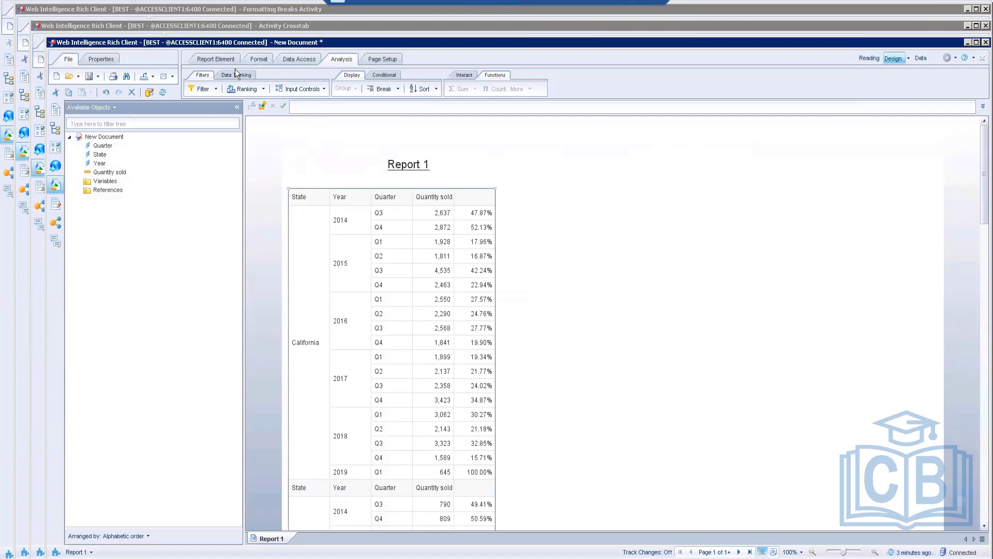
{"action": "left_click", "coordinate": [216, 89]}
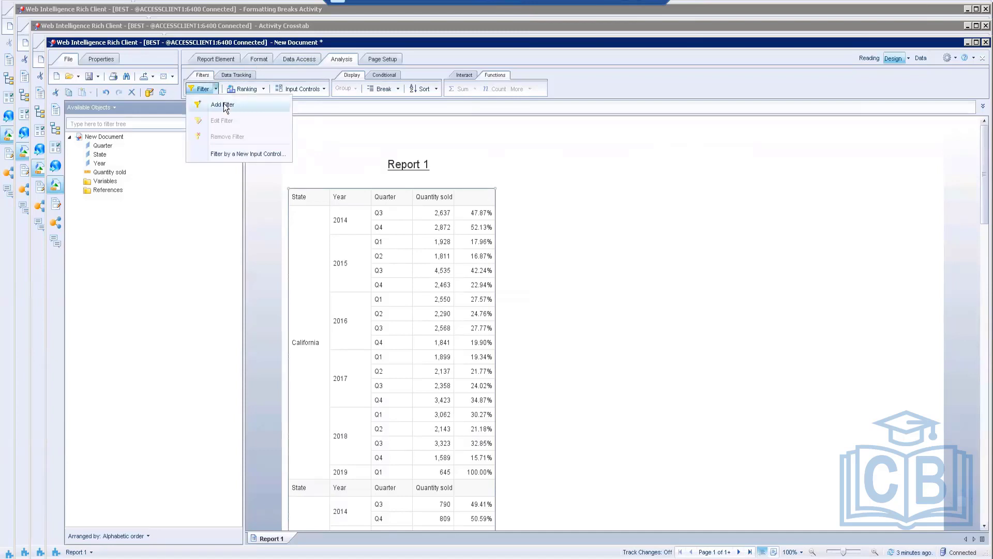
{"action": "left_click", "coordinate": [223, 104]}
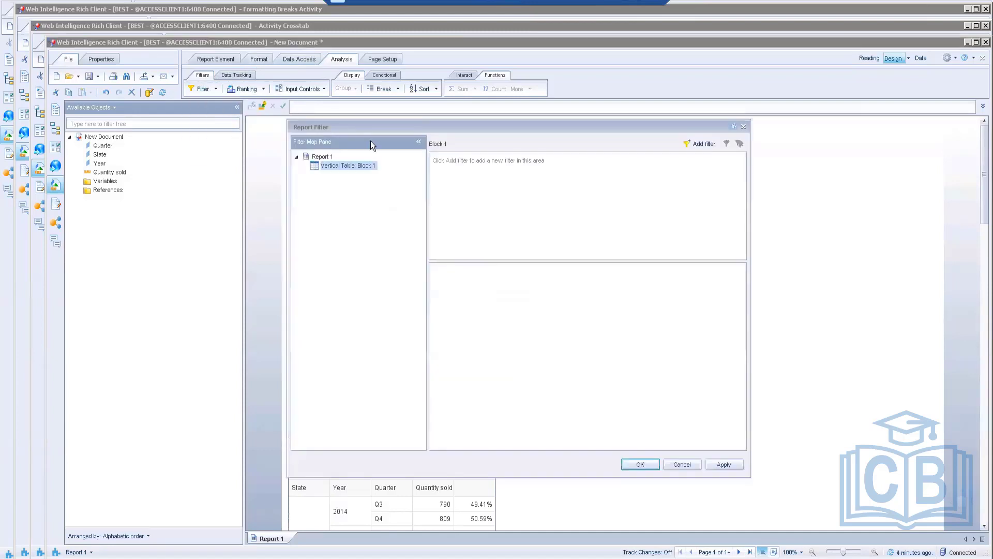
{"action": "left_click", "coordinate": [703, 144]}
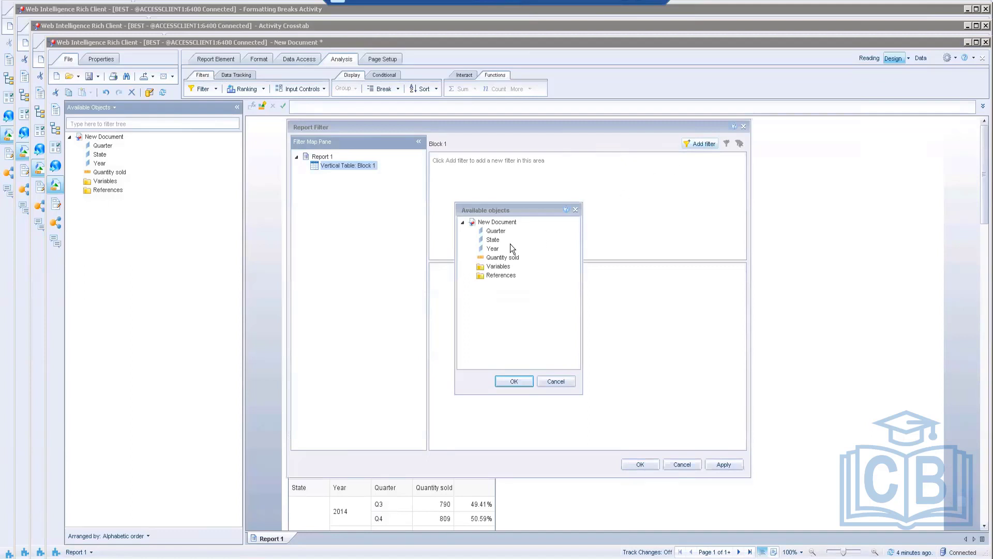
{"action": "left_click", "coordinate": [494, 241]}
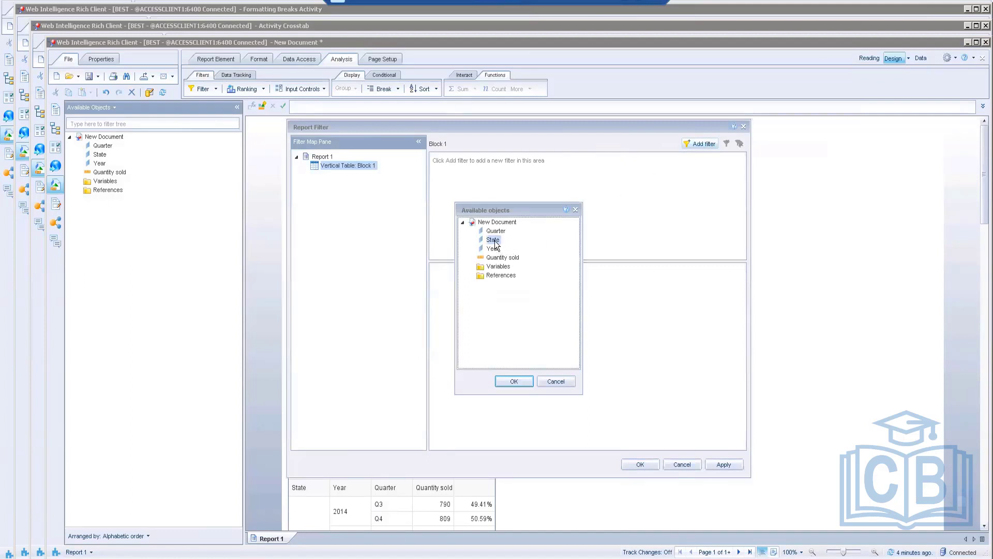
{"action": "double_click", "coordinate": [494, 241]}
{"action": "left_click", "coordinate": [458, 321]}
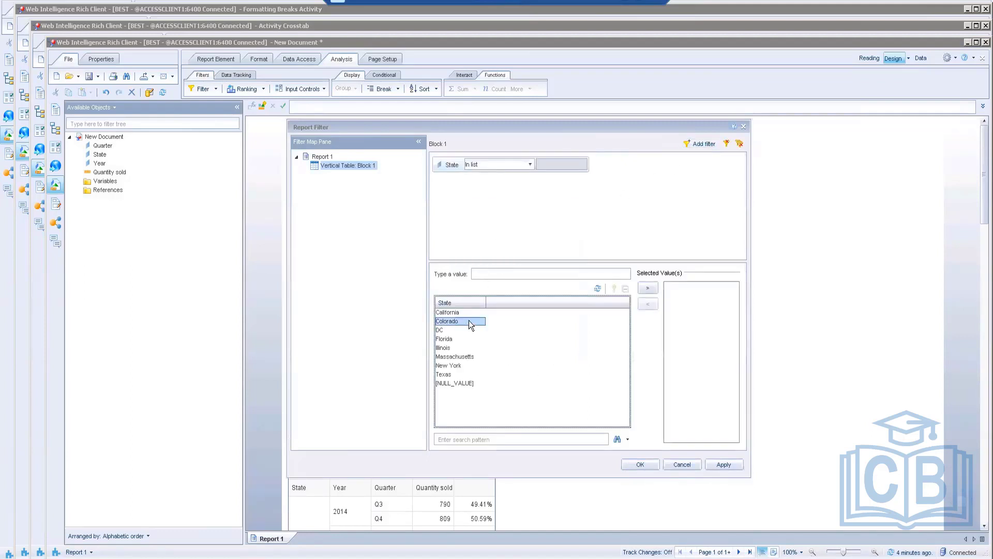
{"action": "left_click", "coordinate": [650, 287]}
{"action": "left_click", "coordinate": [640, 464]}
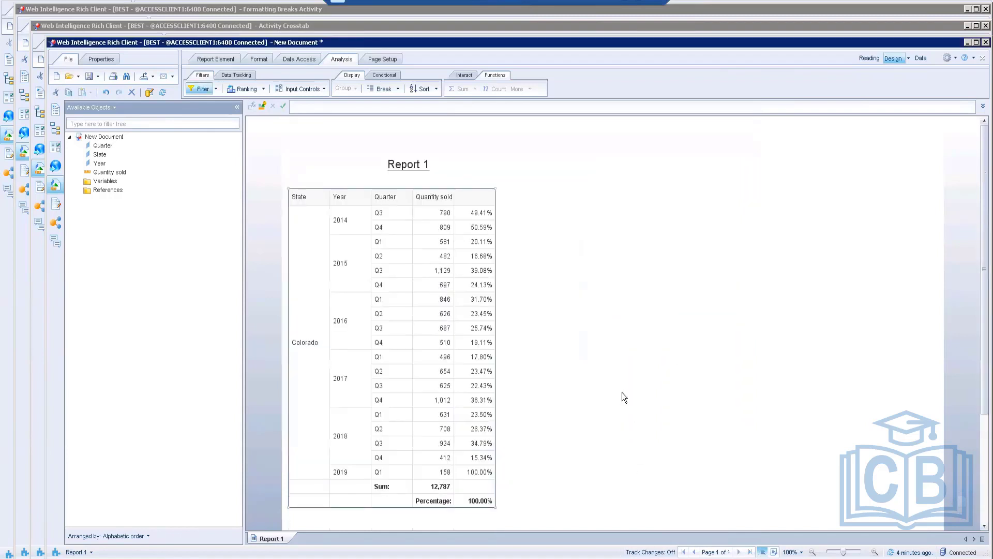
Step: Switch to Word and review the Activity 3 instructions and the sample Colorado table
{"action": "left_click", "coordinate": [629, 11]}
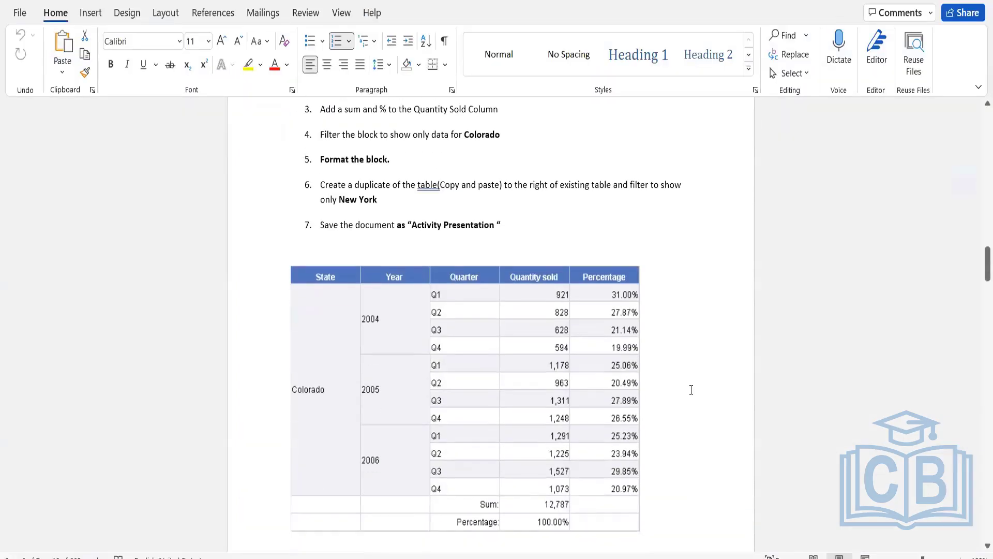
{"action": "scroll", "coordinate": [691, 390], "scroll_direction": "down", "scroll_amount": 2}
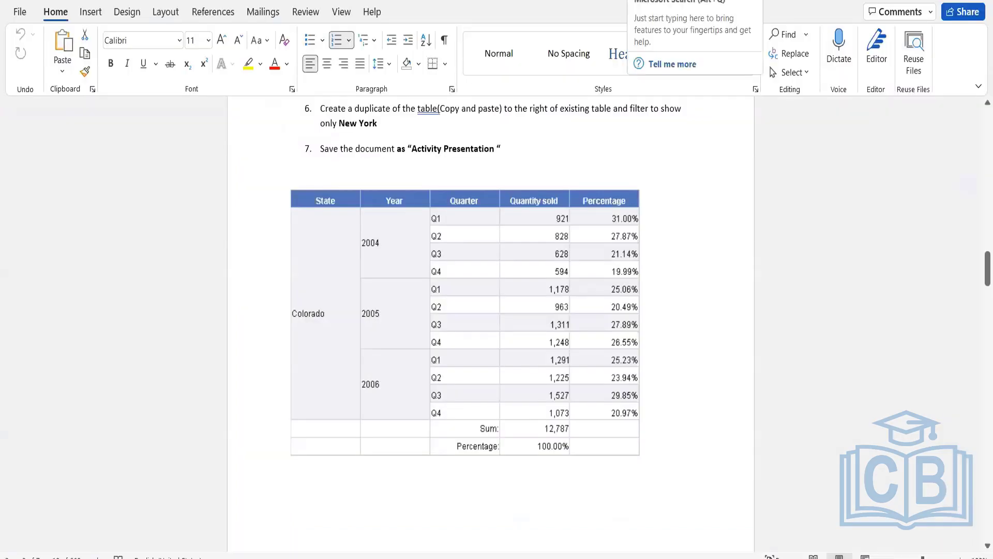
{"action": "scroll", "coordinate": [653, 328], "scroll_direction": "up", "scroll_amount": 2}
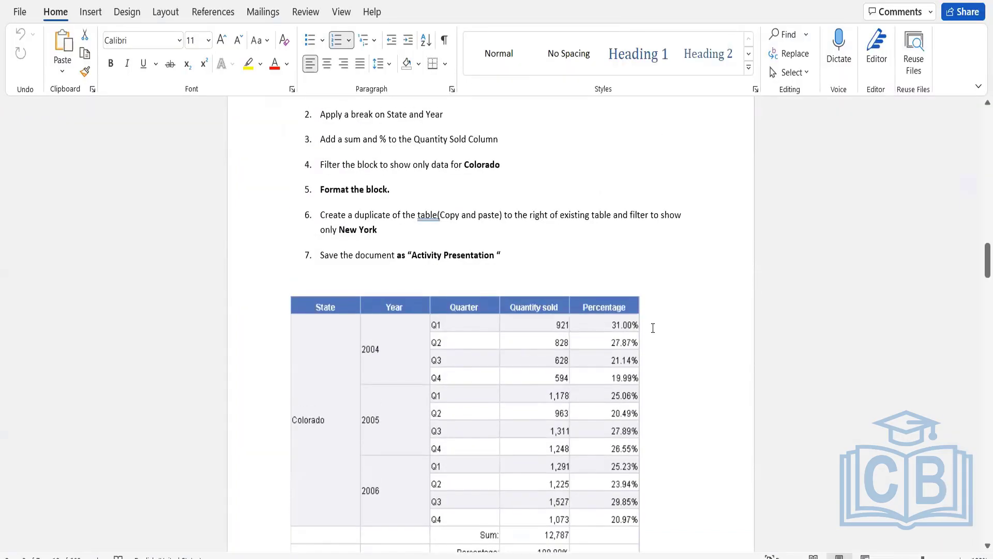
{"action": "scroll", "coordinate": [653, 328], "scroll_direction": "up", "scroll_amount": 3}
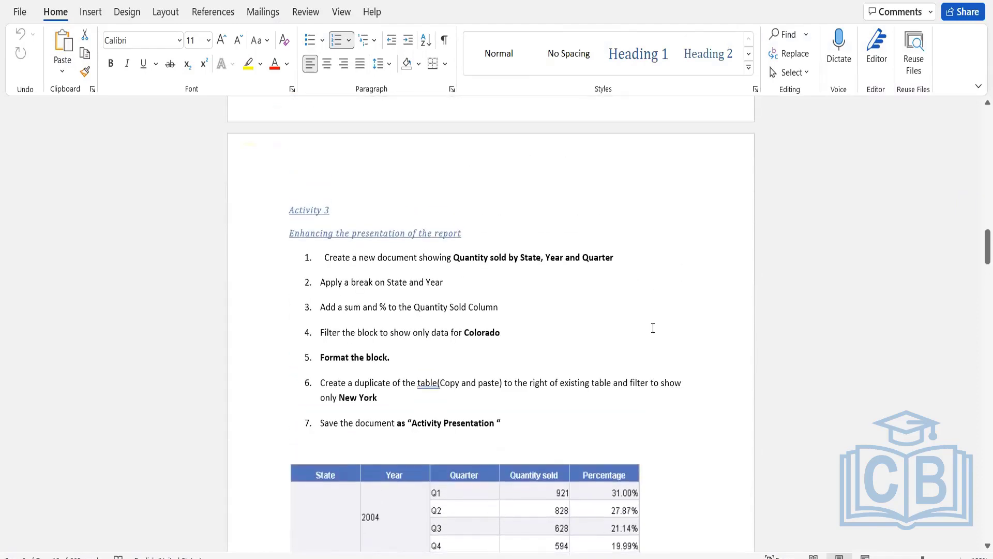
{"action": "scroll", "coordinate": [653, 328], "scroll_direction": "down", "scroll_amount": 2}
{"action": "scroll", "coordinate": [653, 328], "scroll_direction": "down", "scroll_amount": 6}
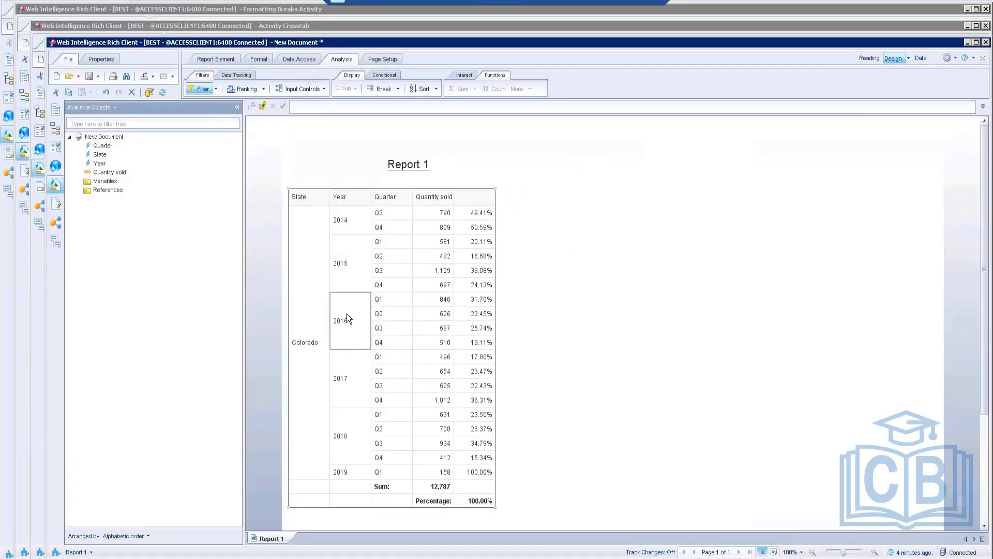
{"action": "left_click", "coordinate": [296, 59]}
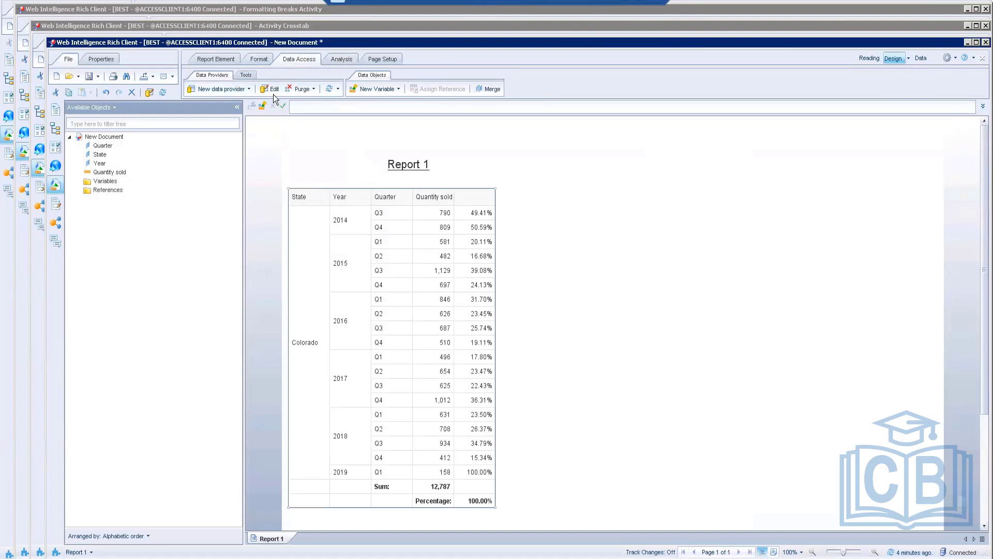
{"action": "left_click", "coordinate": [341, 58]}
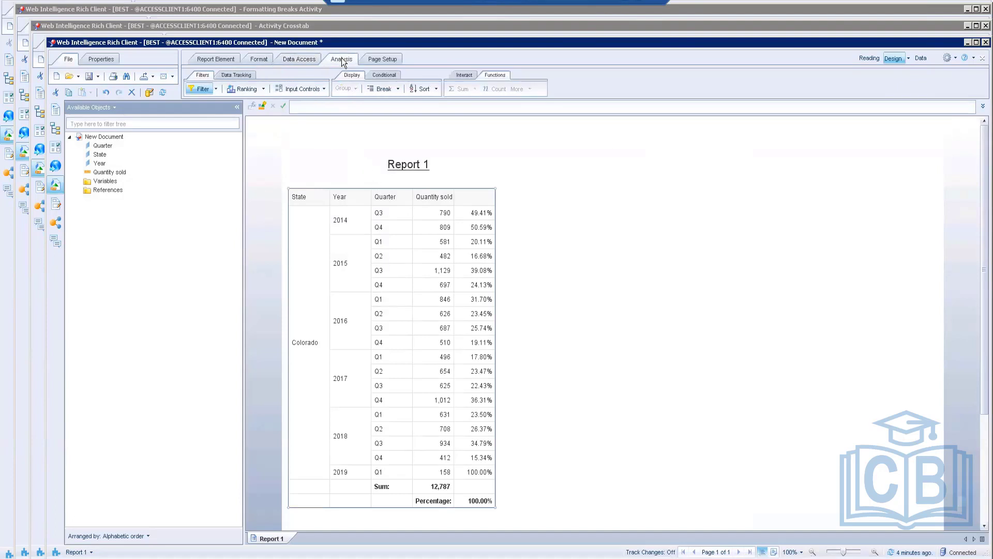
{"action": "left_click", "coordinate": [216, 89]}
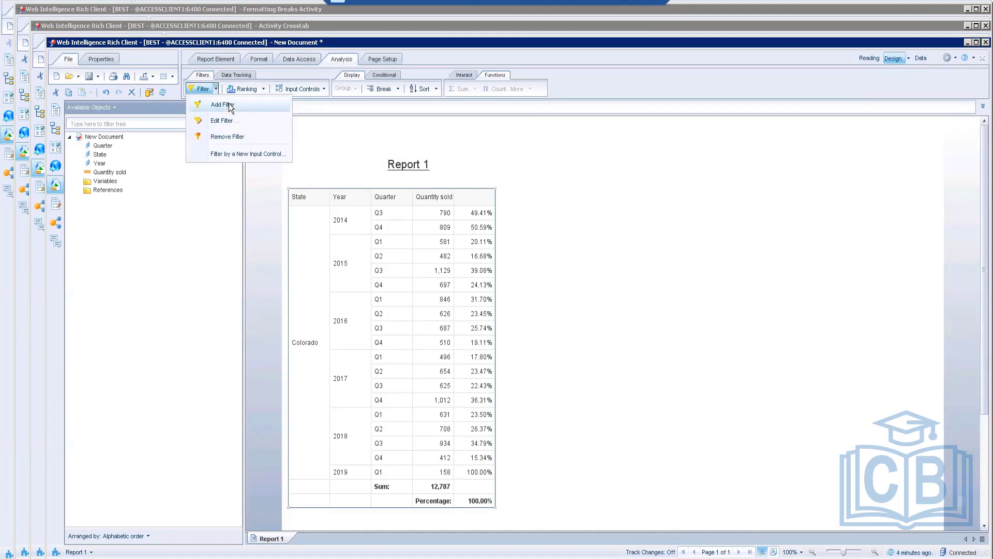
{"action": "left_click", "coordinate": [229, 103]}
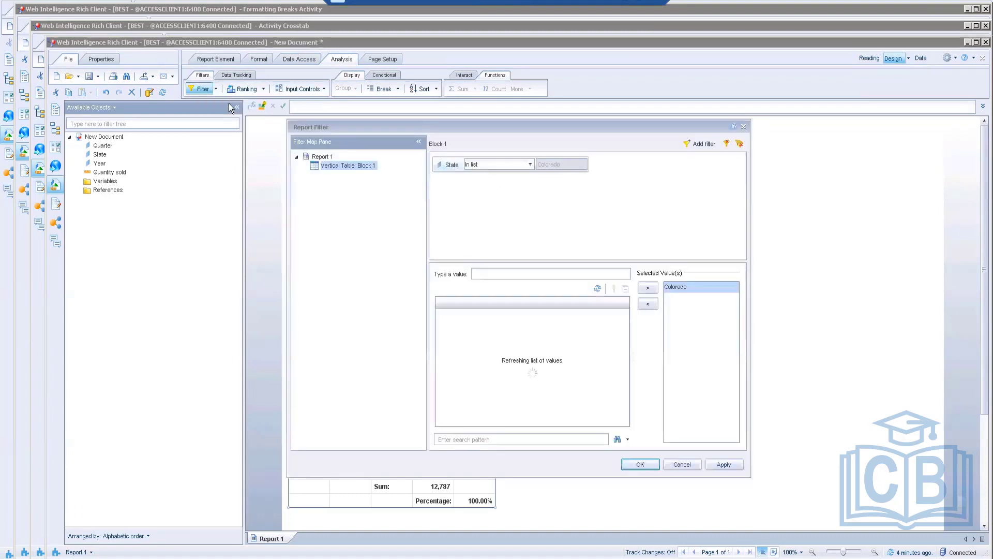
{"action": "left_click", "coordinate": [702, 143]}
{"action": "double_click", "coordinate": [493, 249]}
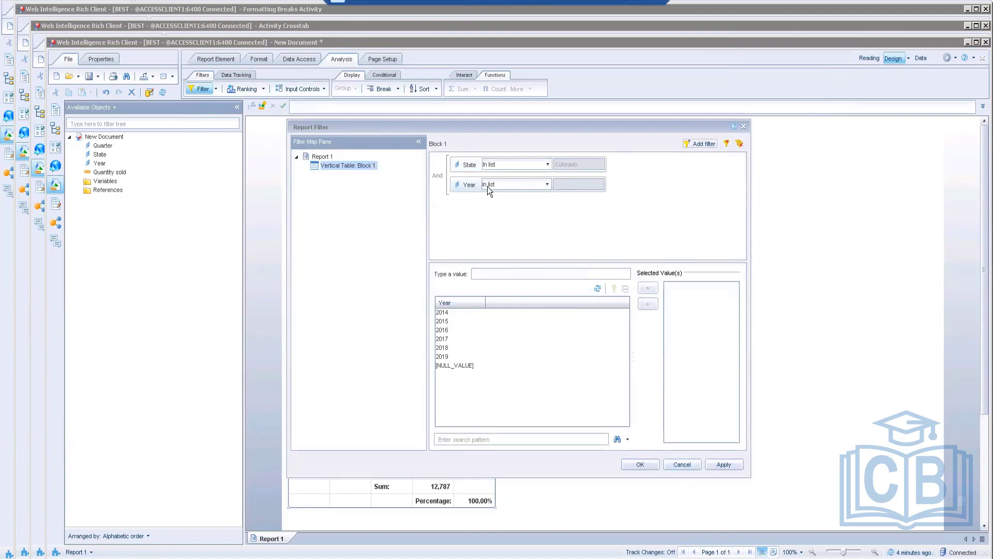
{"action": "left_click", "coordinate": [726, 144]}
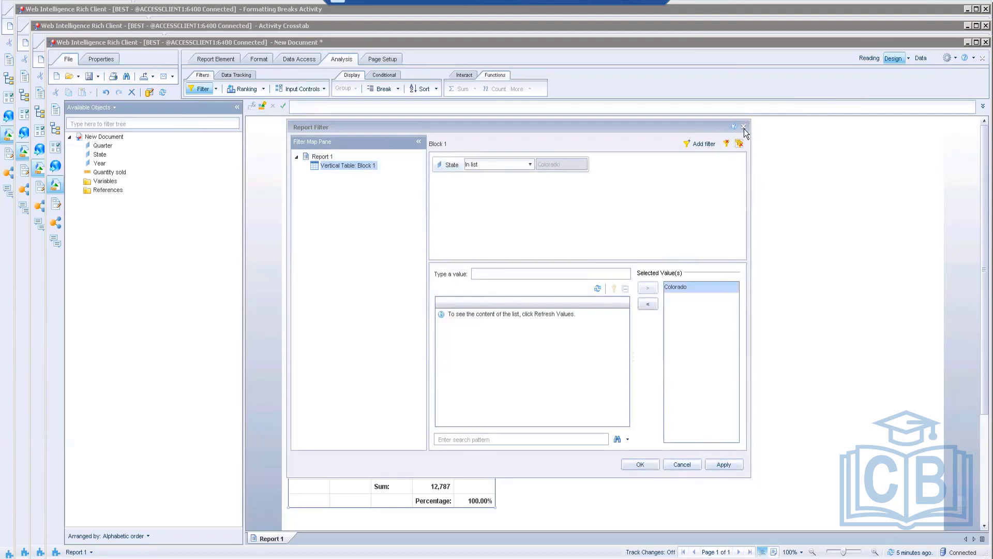
{"action": "left_click", "coordinate": [686, 469]}
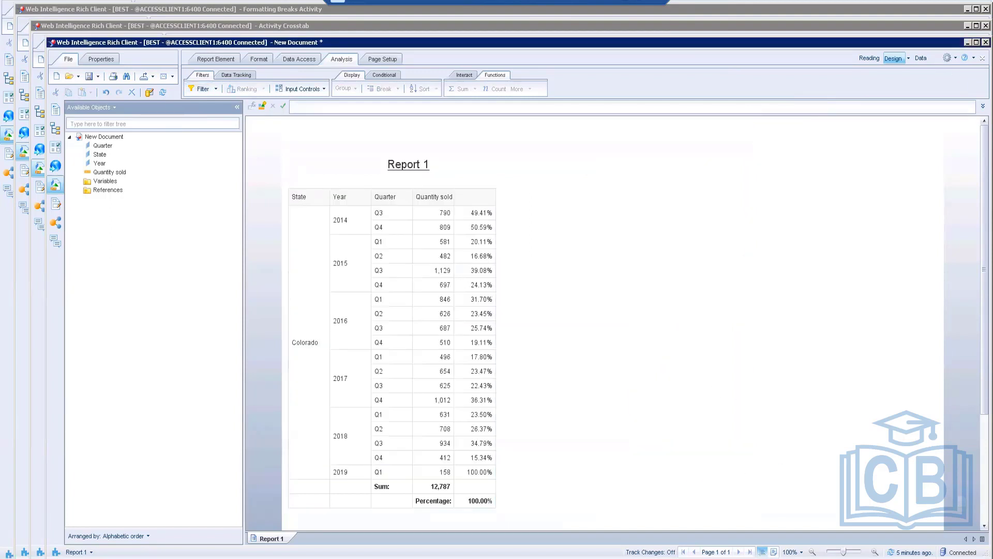
Step: Enter the heading Percentage in the blank header cell of the percentage column
{"action": "left_click", "coordinate": [305, 197]}
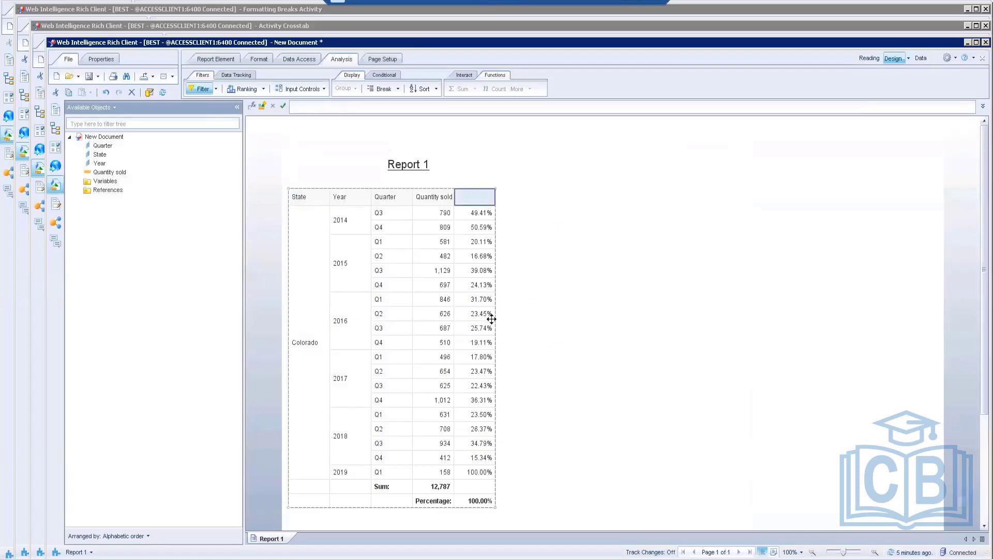
{"action": "left_click", "coordinate": [335, 105]}
{"action": "type", "text": "P"}
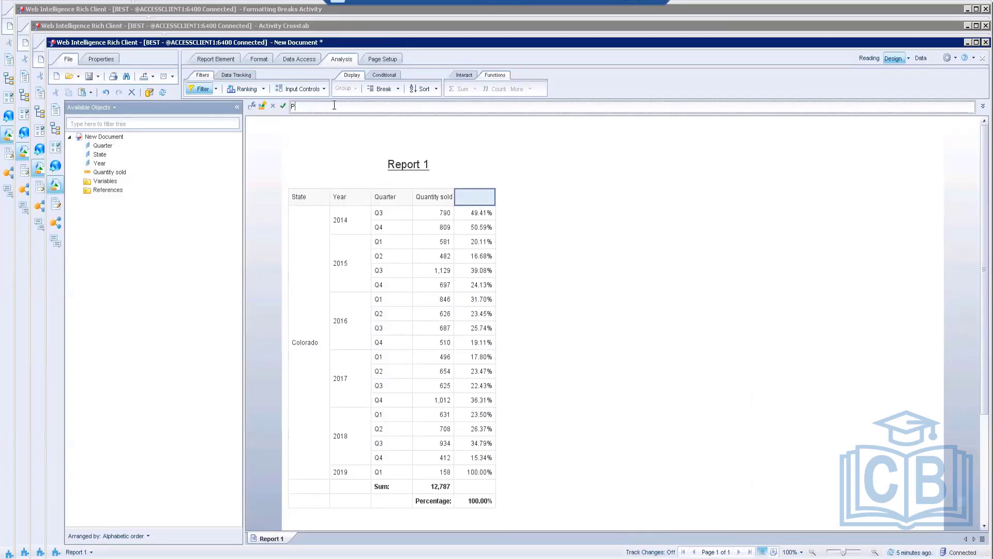
{"action": "type", "text": "ercentage"}
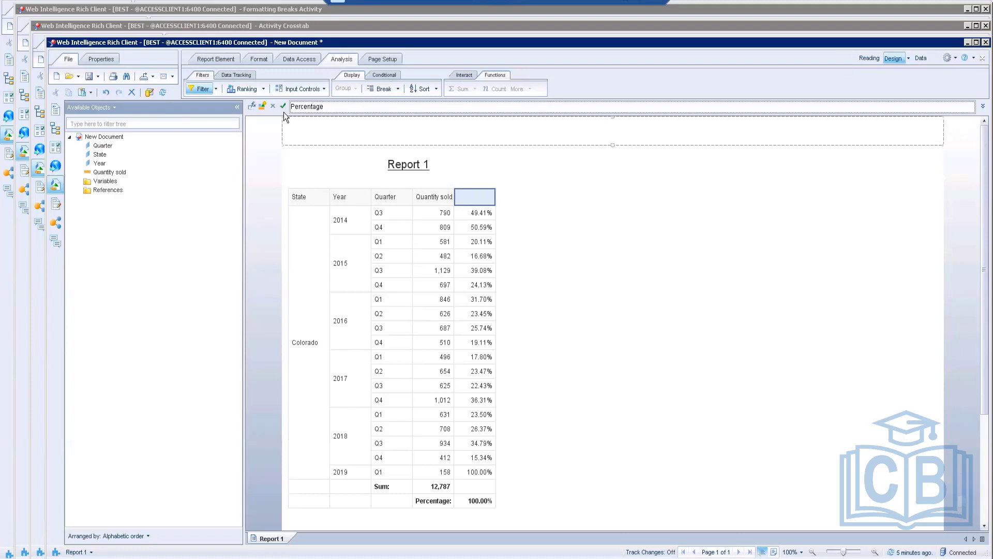
{"action": "left_click", "coordinate": [280, 105]}
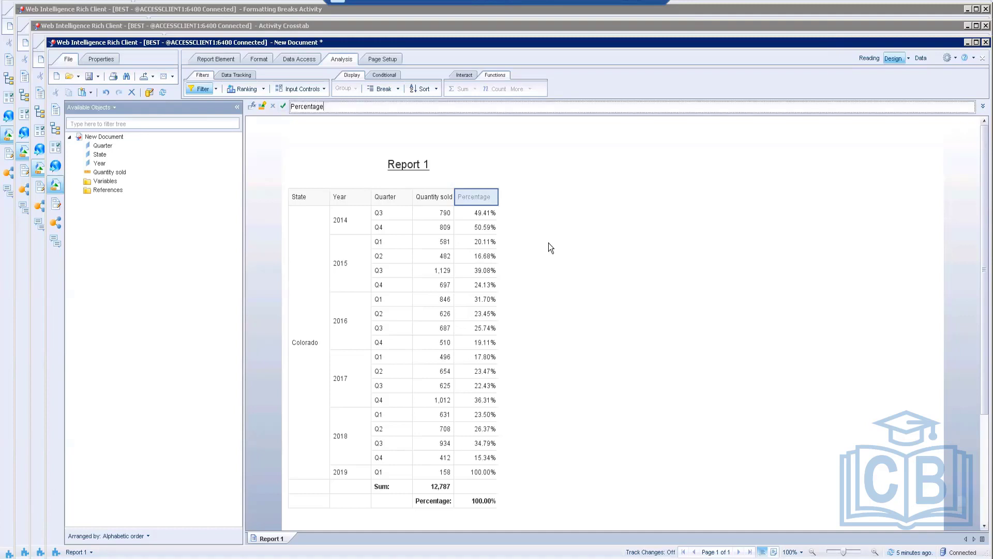
Step: Give the State, Year, Quarter, Quantity sold and Percentage header cells a solid blue background
{"action": "left_click", "coordinate": [322, 197]}
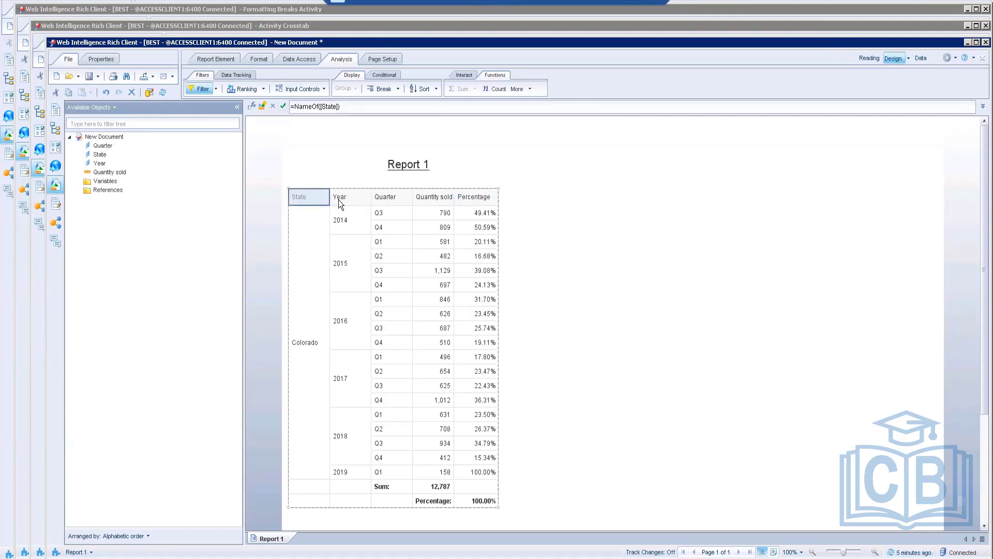
{"action": "left_click", "coordinate": [356, 200], "text": "ctrl"}
{"action": "left_click", "coordinate": [390, 199], "text": "ctrl"}
{"action": "left_click", "coordinate": [434, 199], "text": "ctrl"}
{"action": "left_click", "coordinate": [474, 201], "text": "ctrl"}
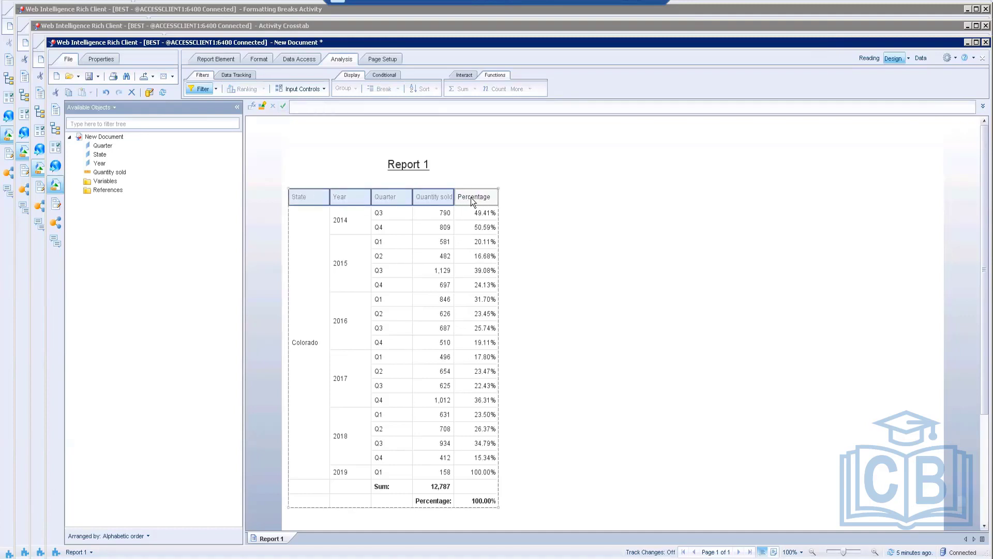
{"action": "right_click", "coordinate": [472, 201]}
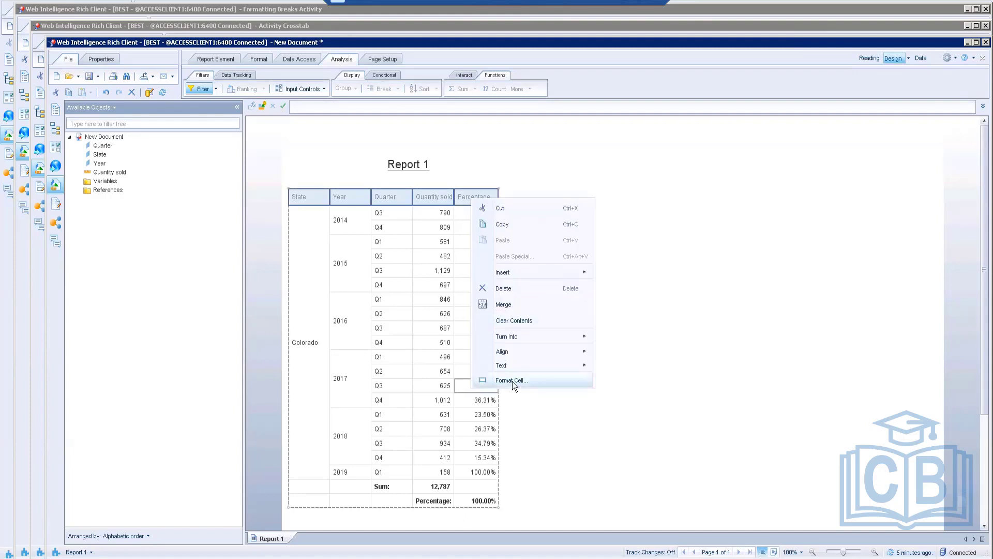
{"action": "left_click", "coordinate": [512, 381]}
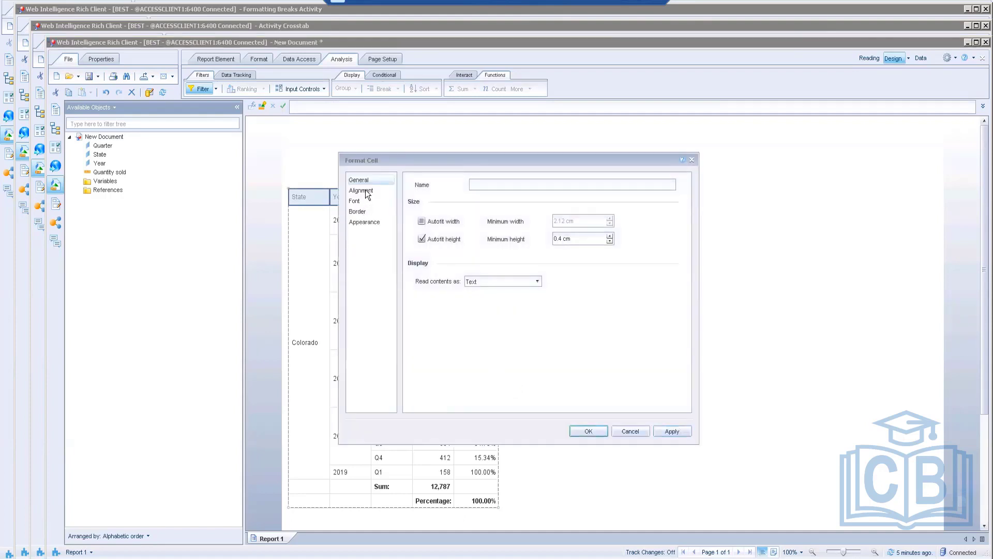
{"action": "left_click", "coordinate": [360, 225]}
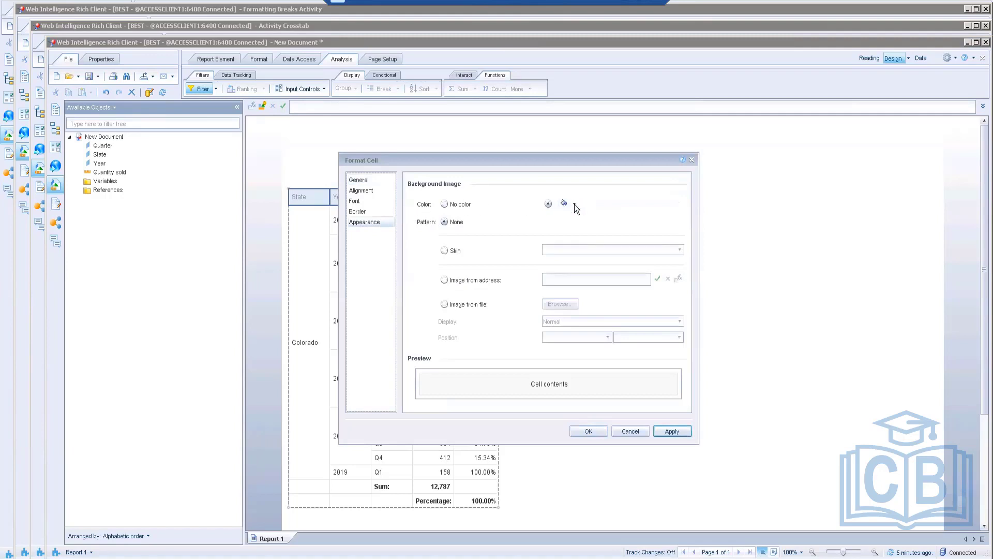
{"action": "left_click", "coordinate": [575, 204]}
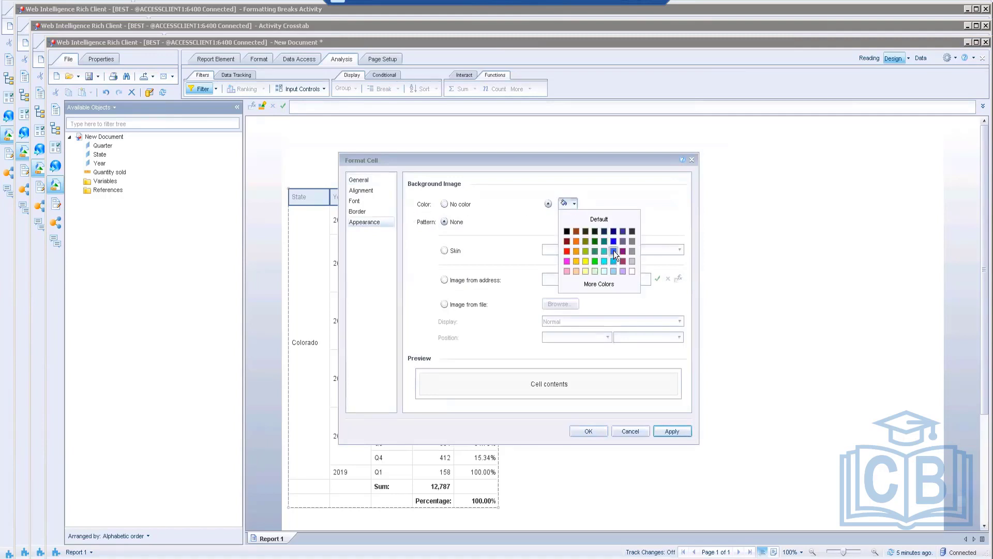
{"action": "left_click", "coordinate": [613, 251]}
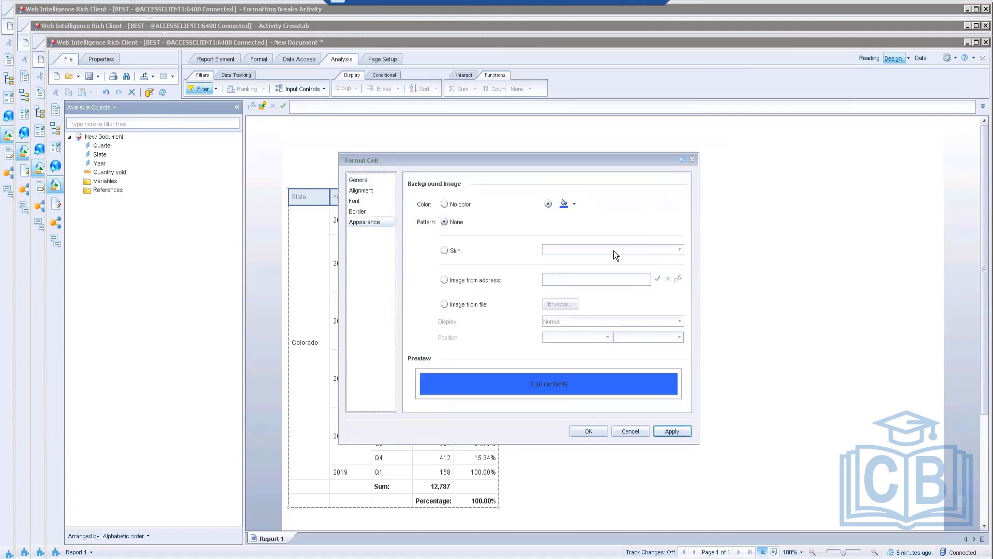
Step: Format the header cells' text as white, bold, size 10 and apply the cell formatting
{"action": "left_click", "coordinate": [367, 201]}
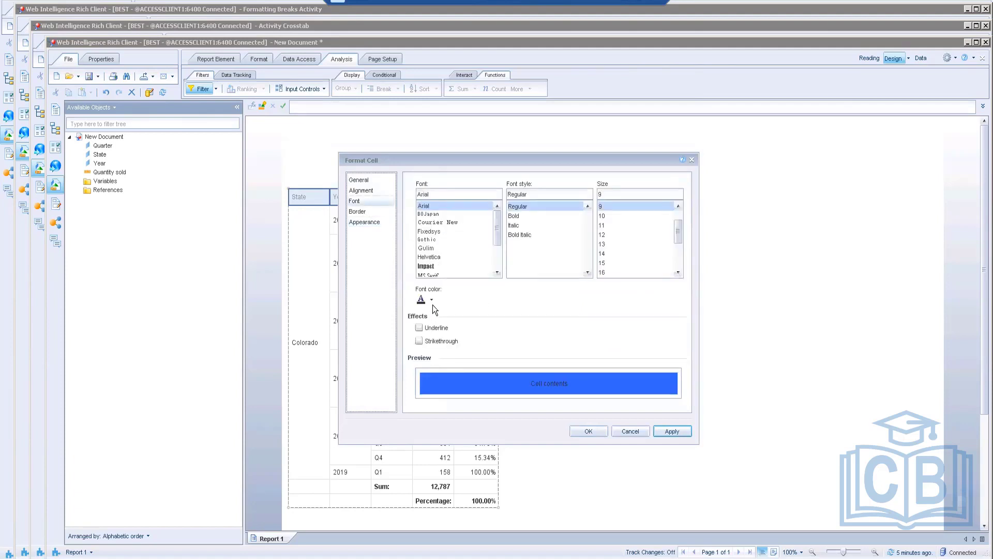
{"action": "left_click", "coordinate": [432, 299]}
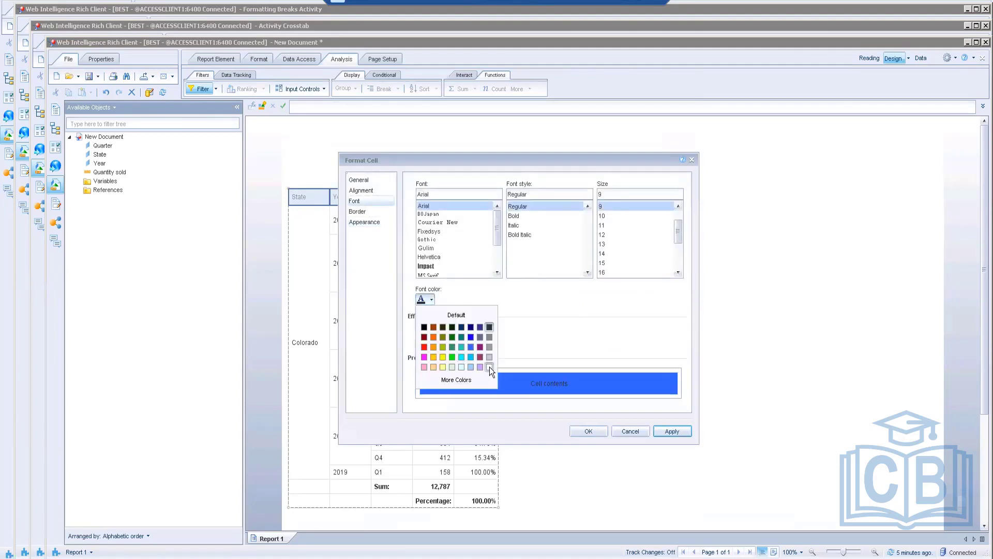
{"action": "left_click", "coordinate": [490, 367]}
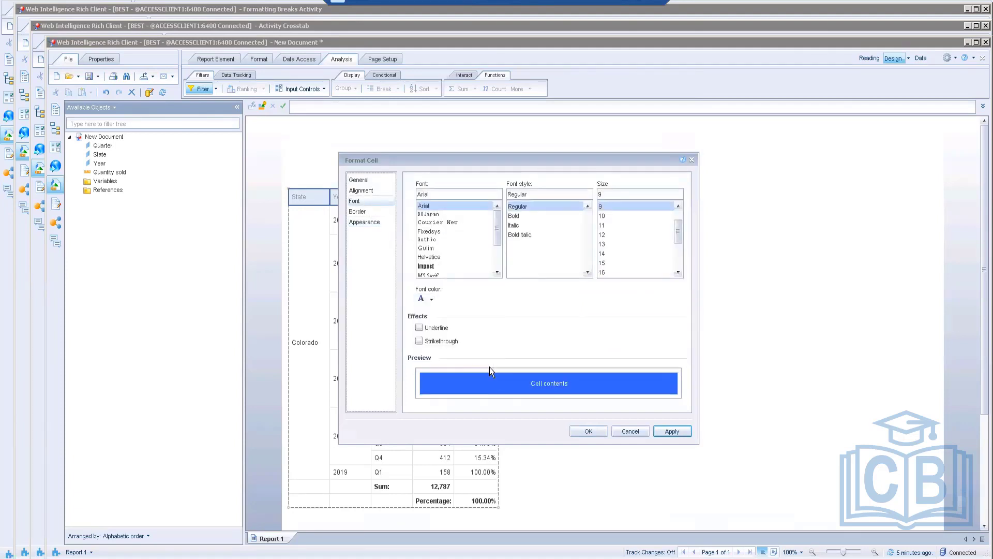
{"action": "left_click", "coordinate": [368, 181]}
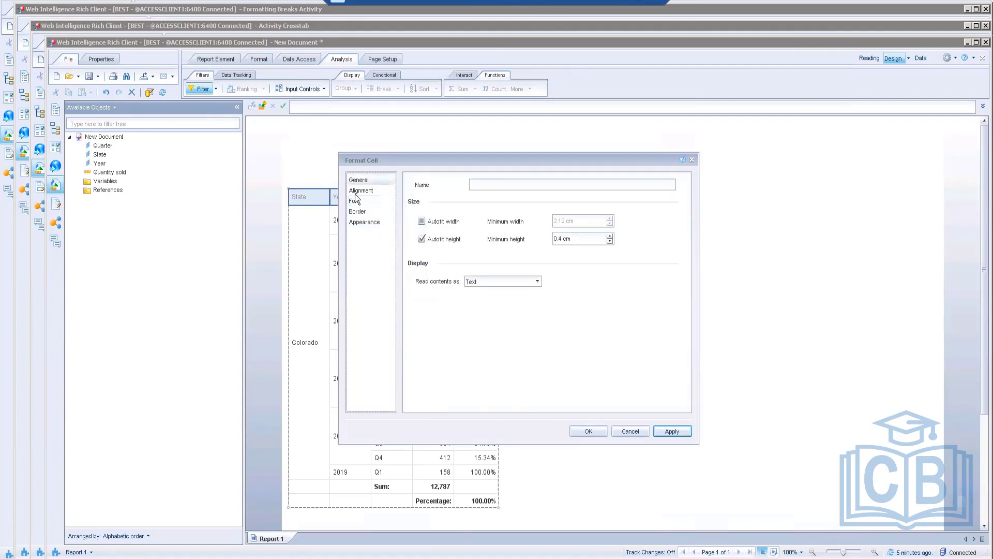
{"action": "left_click", "coordinate": [356, 191]}
{"action": "left_click", "coordinate": [356, 201]}
{"action": "left_click", "coordinate": [356, 213]}
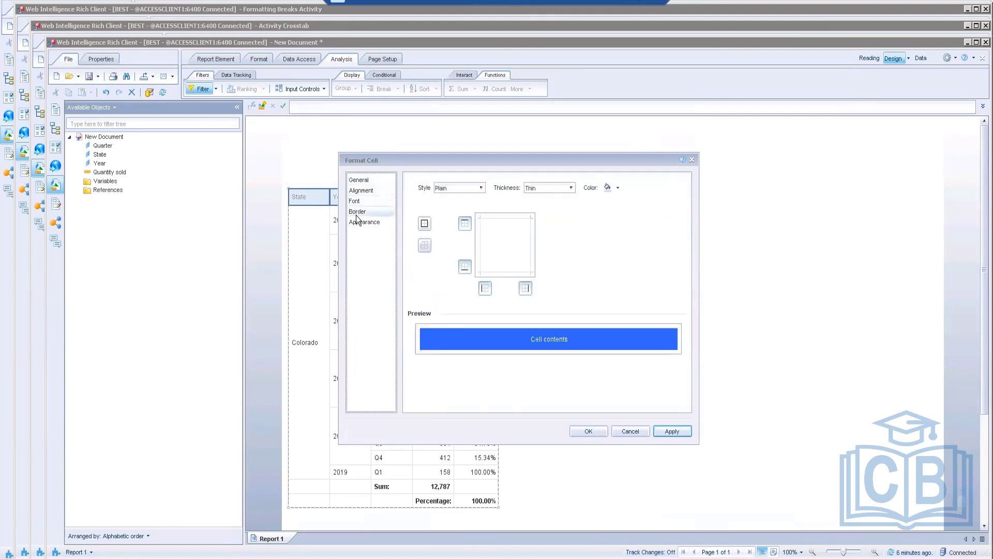
{"action": "left_click", "coordinate": [356, 200]}
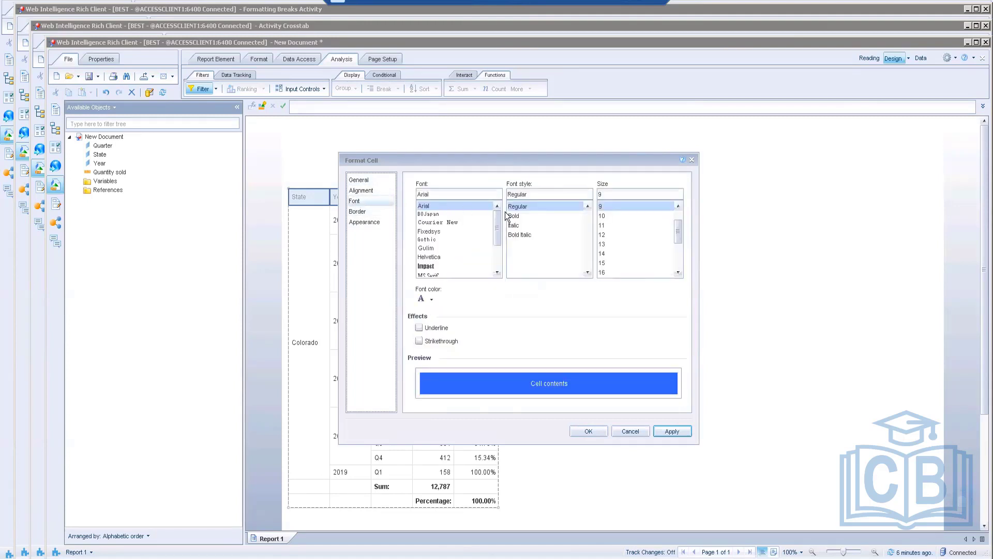
{"action": "left_click", "coordinate": [523, 216]}
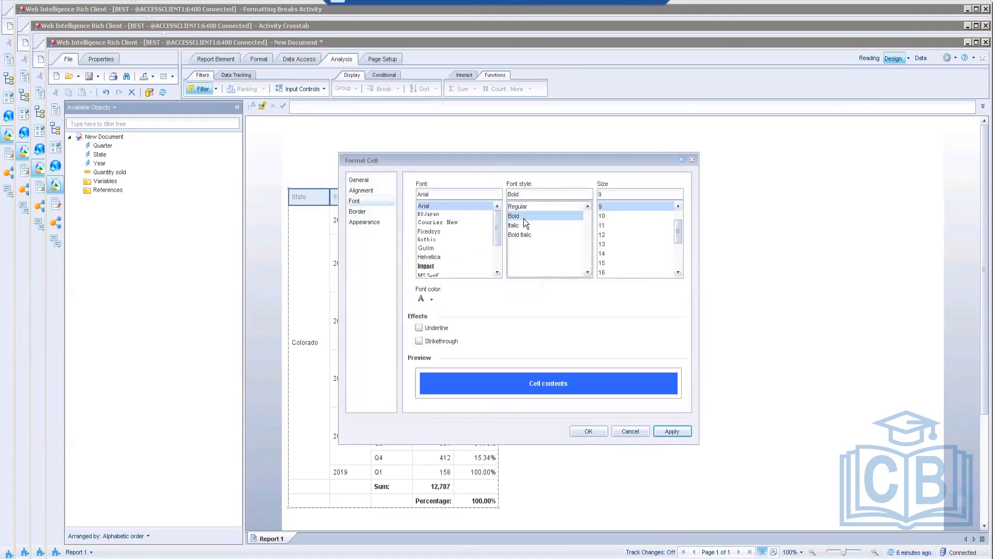
{"action": "left_click", "coordinate": [621, 215]}
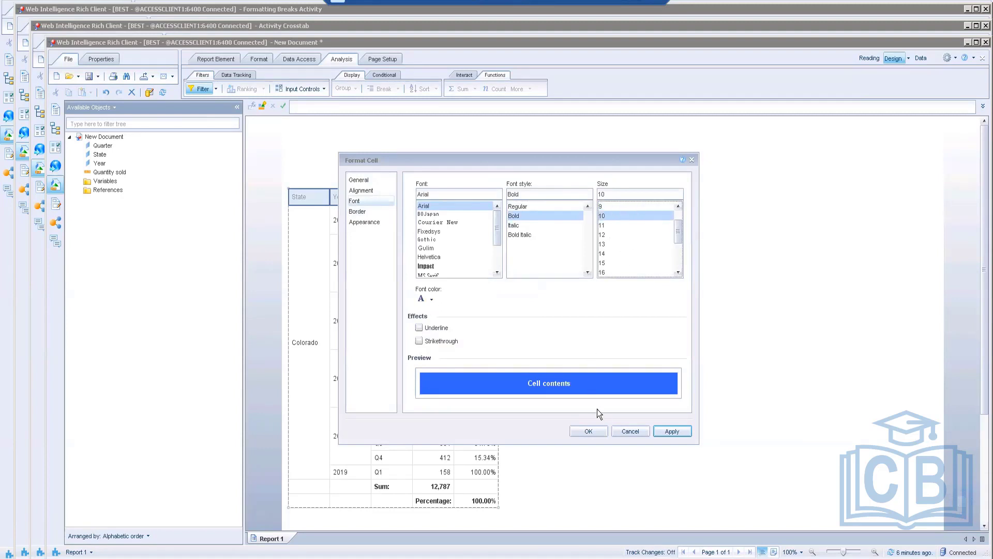
{"action": "left_click", "coordinate": [580, 429]}
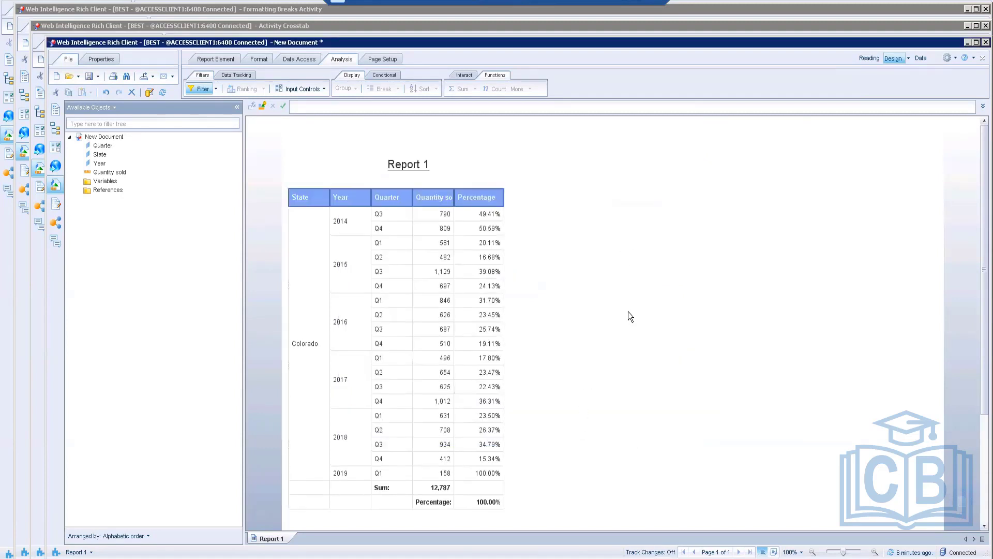
Step: Fit the width of the Quantity sold column to its full header text
{"action": "double_click", "coordinate": [453, 198]}
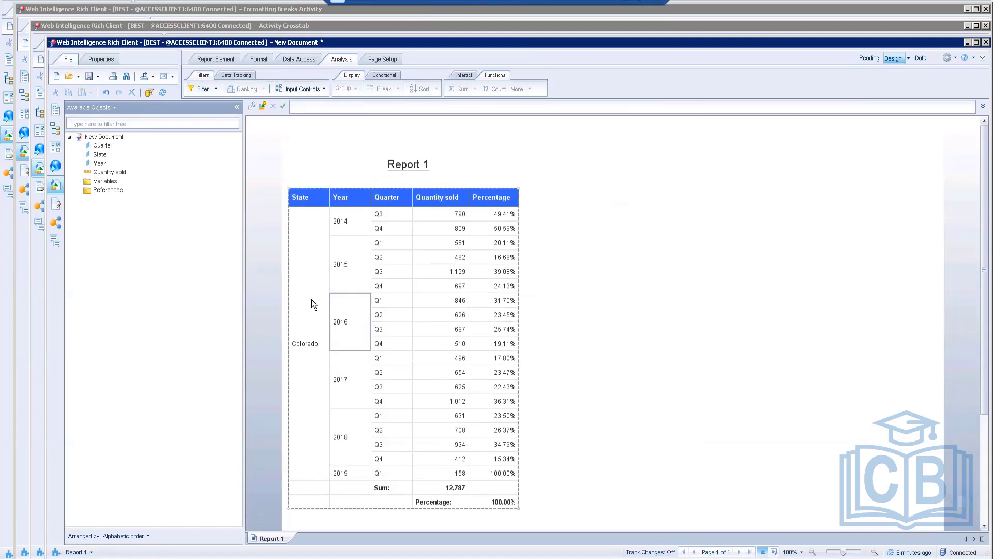
{"action": "left_click", "coordinate": [308, 324]}
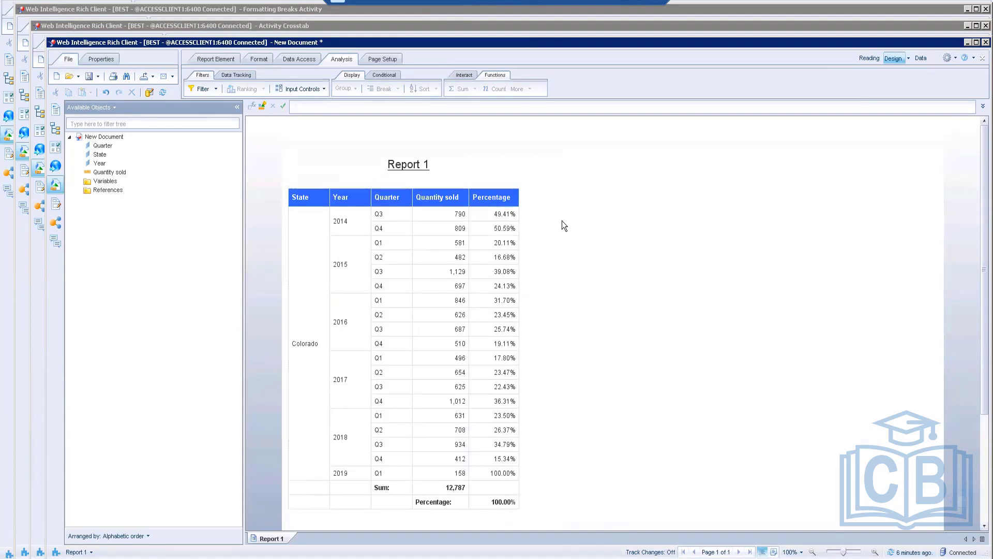
{"action": "scroll", "coordinate": [679, 376], "scroll_direction": "down", "scroll_amount": 3}
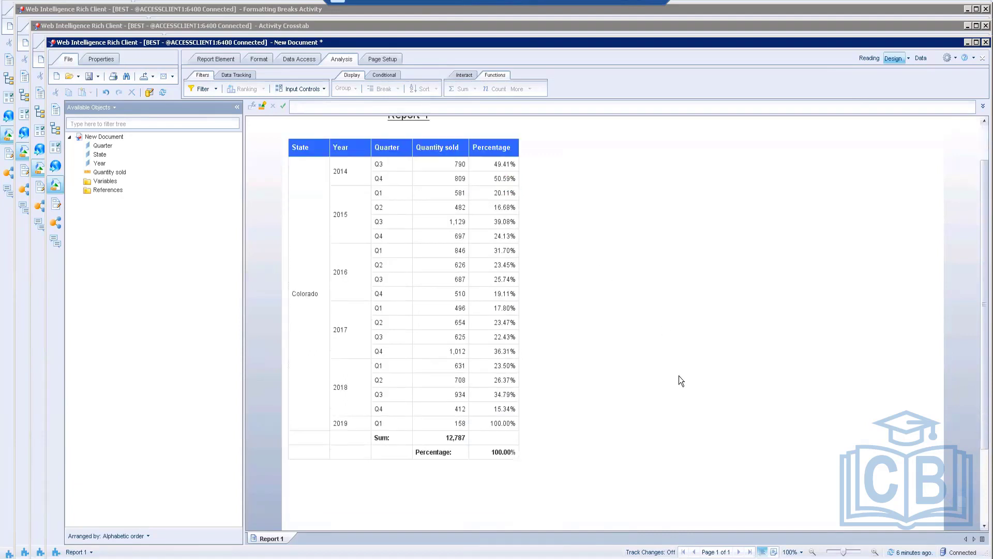
{"action": "scroll", "coordinate": [679, 376], "scroll_direction": "up", "scroll_amount": 2}
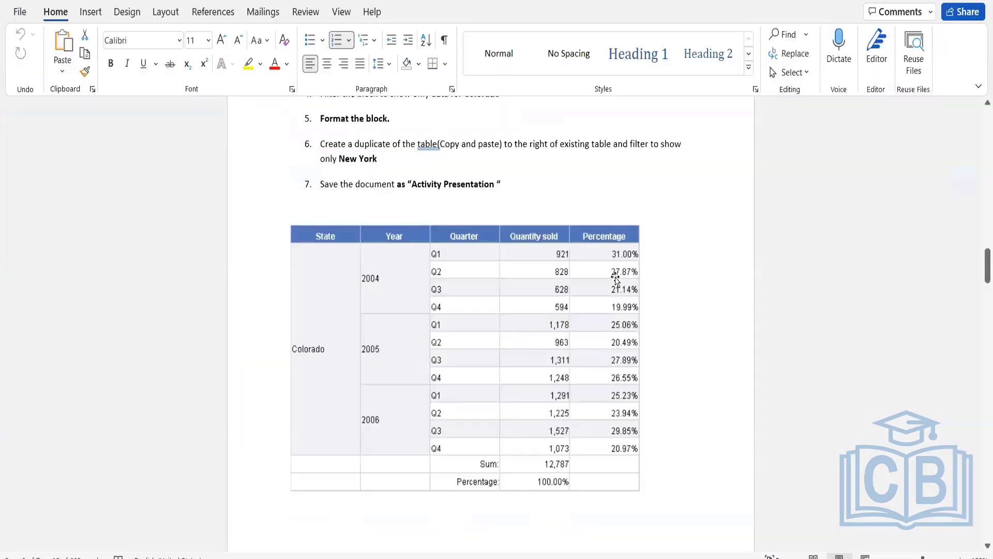
Step: Switch to Word and review the remaining Activity 3 instructions and the sample Colorado table
{"action": "scroll", "coordinate": [616, 282], "scroll_direction": "up", "scroll_amount": 3}
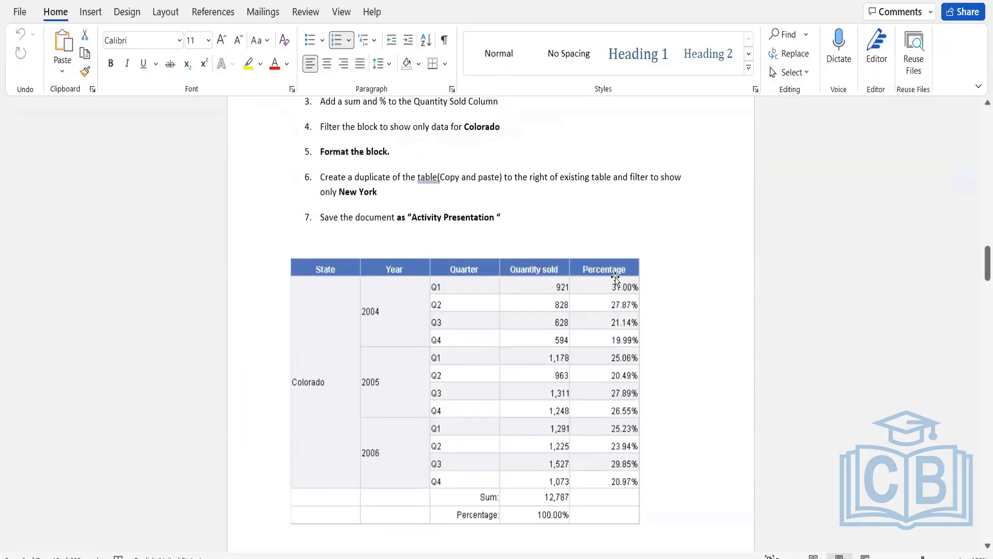
{"action": "scroll", "coordinate": [616, 280], "scroll_direction": "down", "scroll_amount": 15}
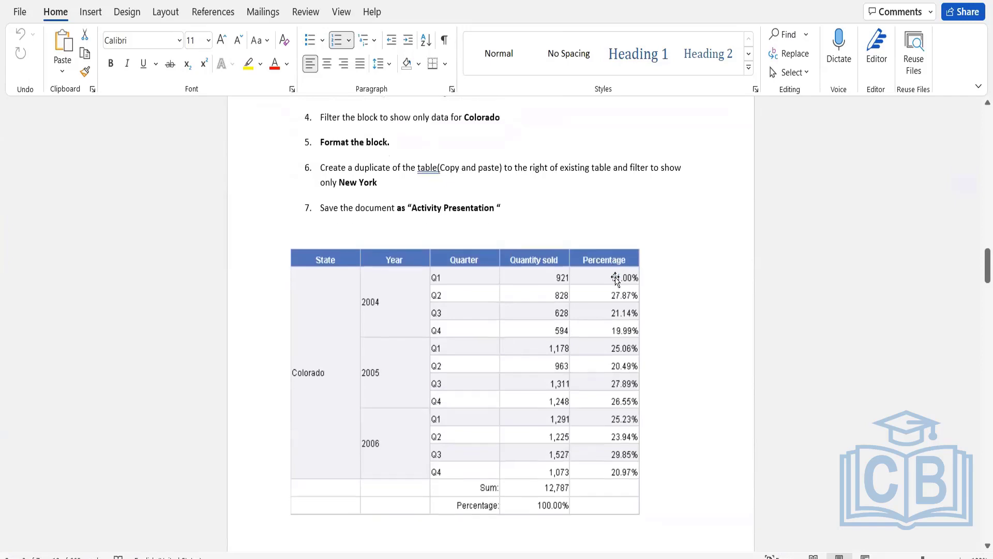
{"action": "scroll", "coordinate": [616, 278], "scroll_direction": "up", "scroll_amount": 12}
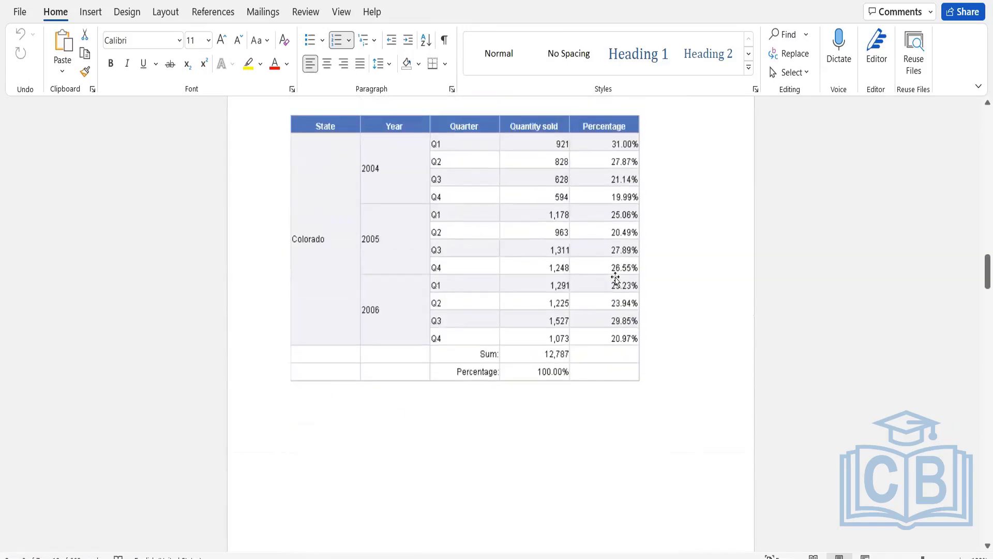
{"action": "scroll", "coordinate": [616, 279], "scroll_direction": "up", "scroll_amount": 3}
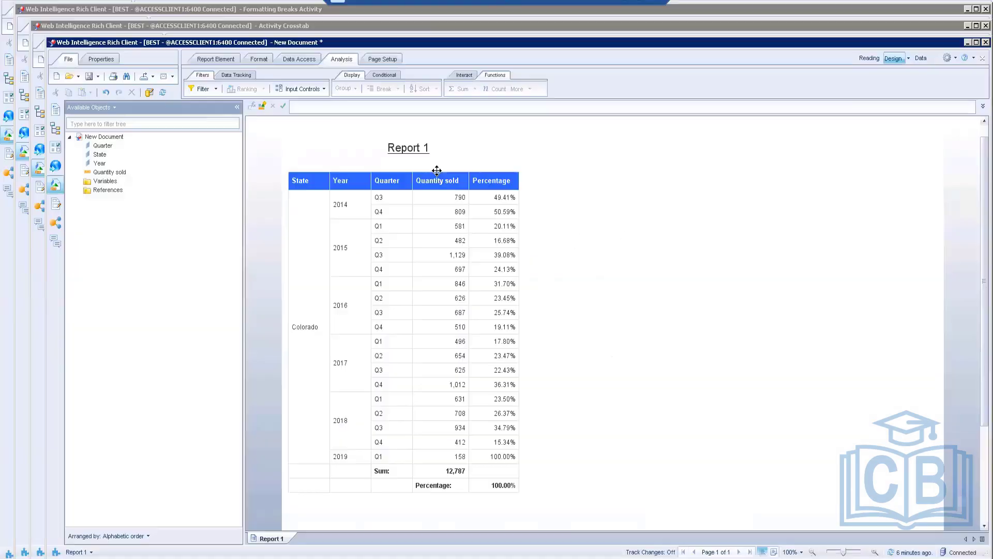
Step: In the Web Intelligence report, duplicate the Colorado table and place the copy to the right of the original, roughly level with it
{"action": "right_click", "coordinate": [437, 170]}
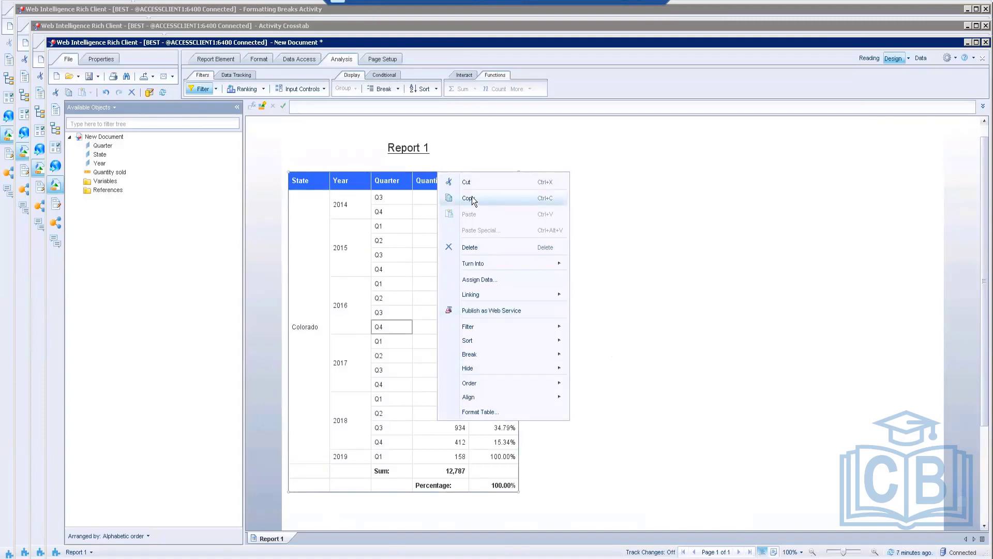
{"action": "left_click", "coordinate": [697, 248]}
{"action": "right_click", "coordinate": [697, 247]}
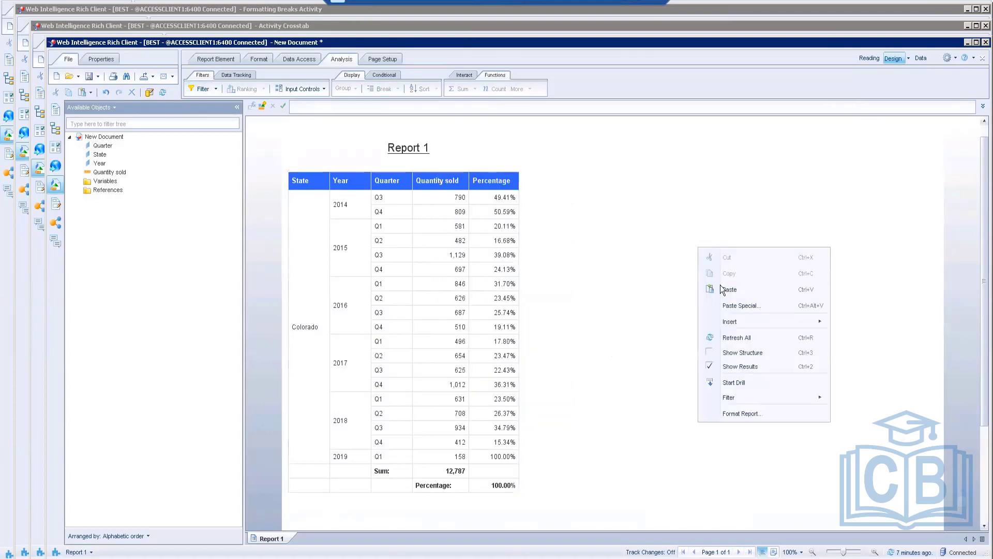
{"action": "left_click", "coordinate": [725, 294]}
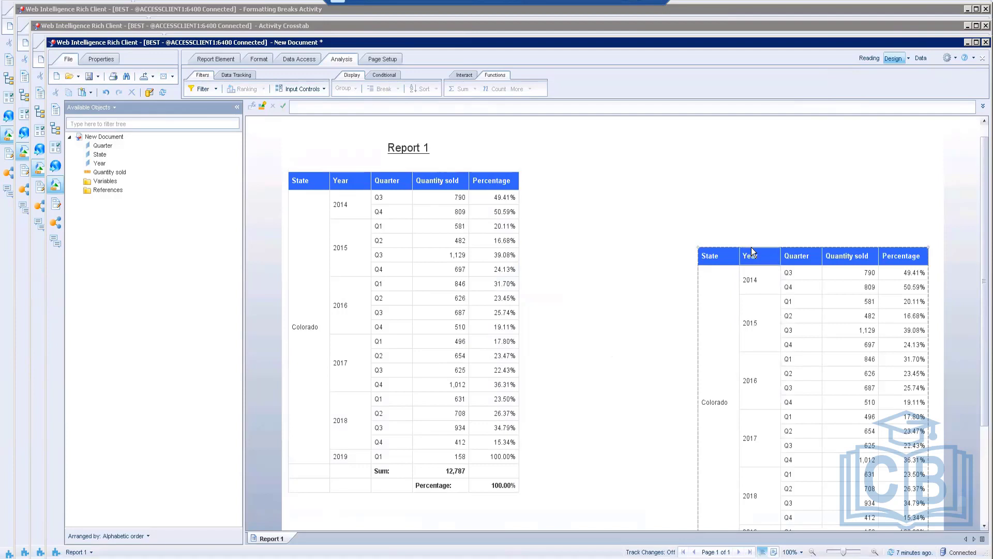
{"action": "left_click_drag", "start_coordinate": [751, 247], "coordinate": [650, 166]}
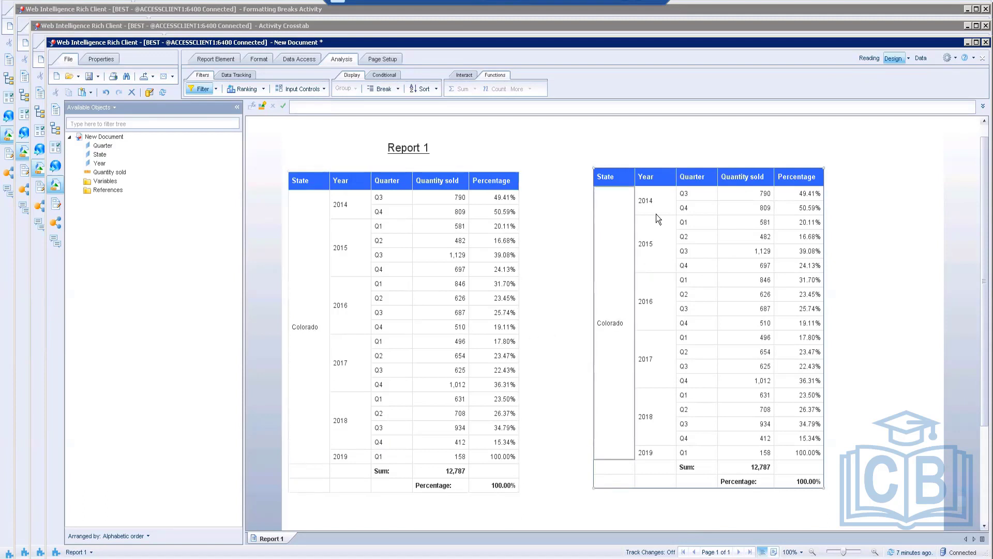
Step: Edit the duplicate table's State filter, replacing Colorado with New York in the selected values
{"action": "right_click", "coordinate": [677, 168]}
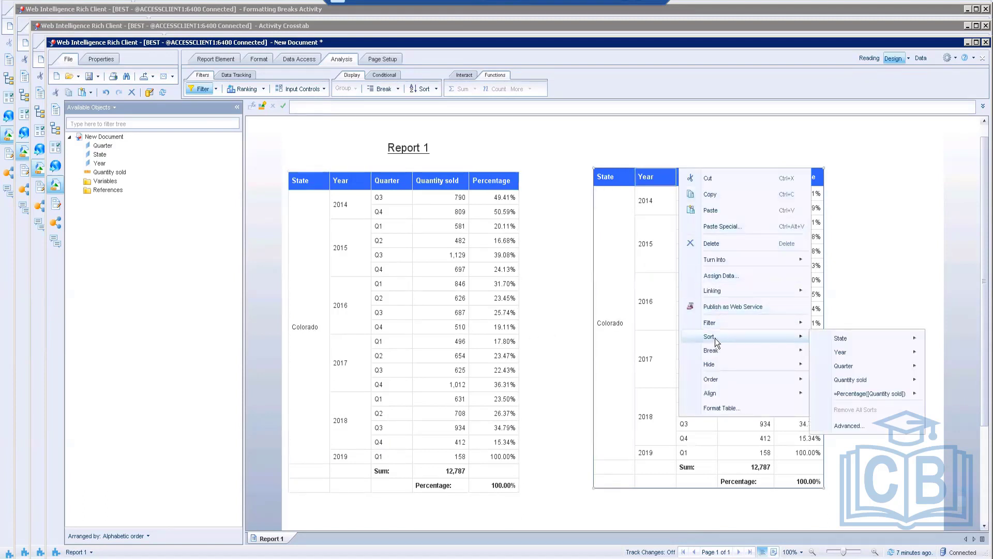
{"action": "mouse_move", "coordinate": [794, 323]}
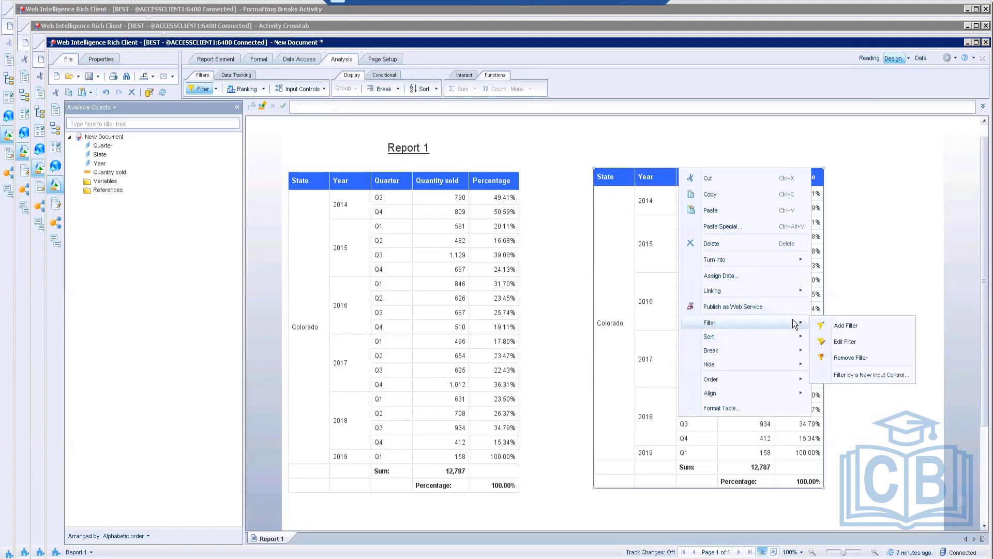
{"action": "left_click", "coordinate": [846, 343]}
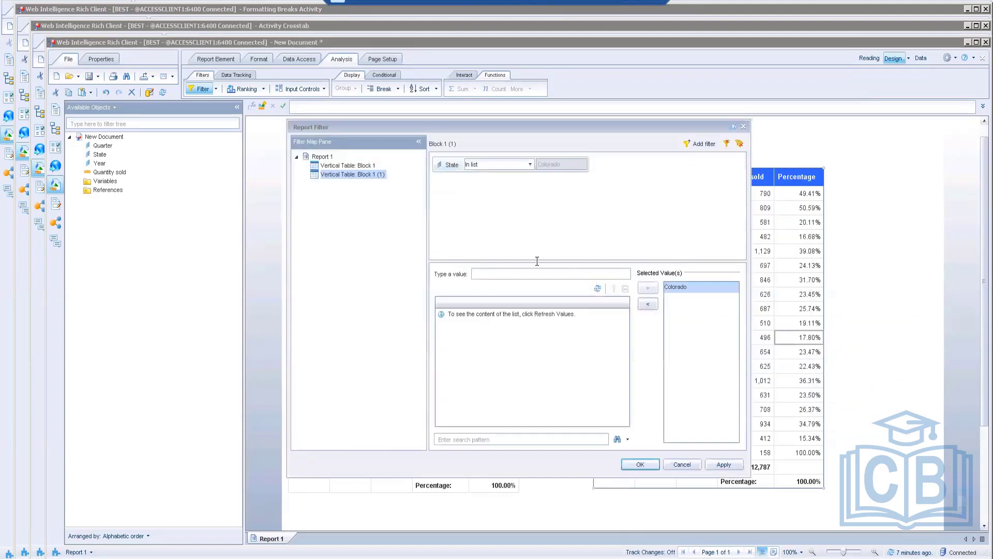
{"action": "left_click", "coordinate": [598, 289]}
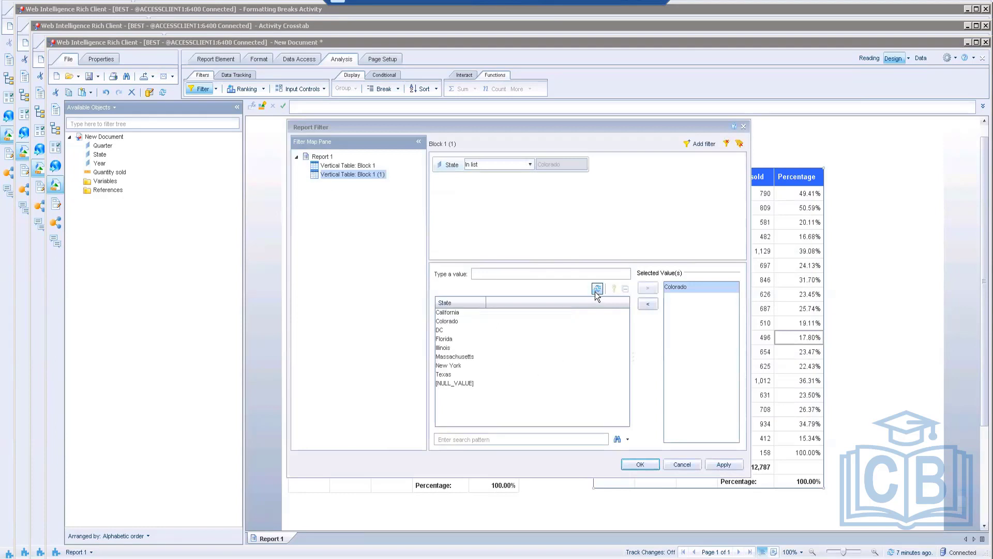
{"action": "left_click", "coordinate": [458, 366]}
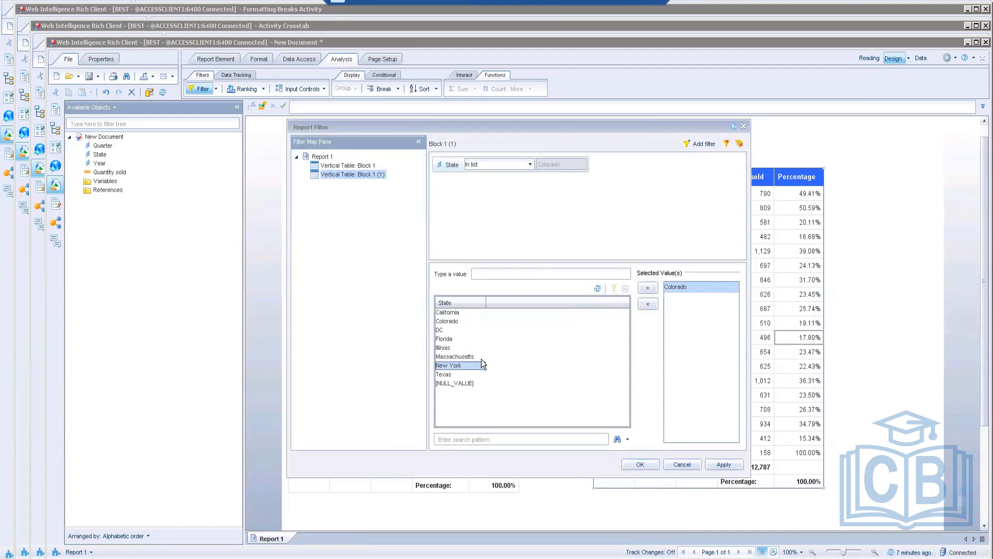
{"action": "left_click", "coordinate": [648, 288]}
{"action": "left_click", "coordinate": [666, 287]}
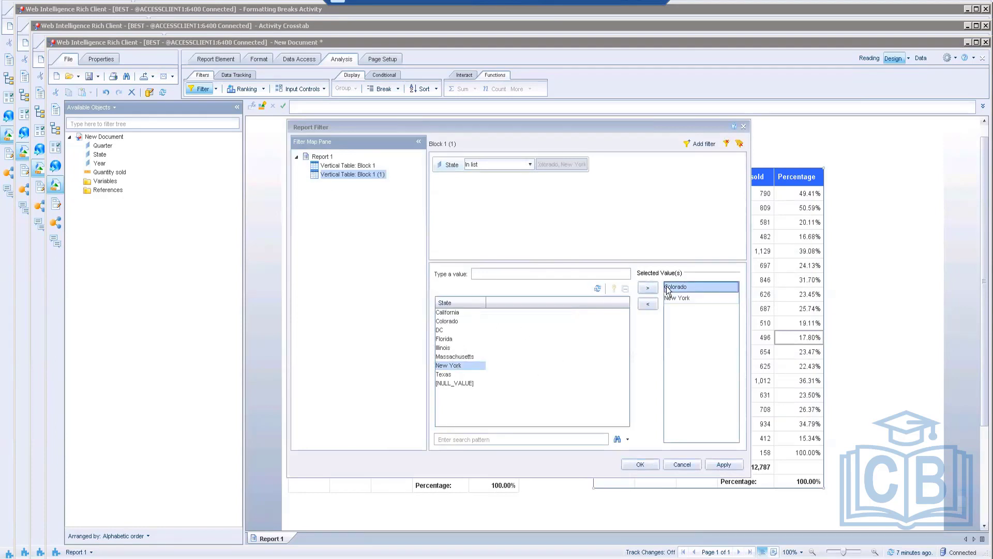
{"action": "left_click", "coordinate": [647, 306]}
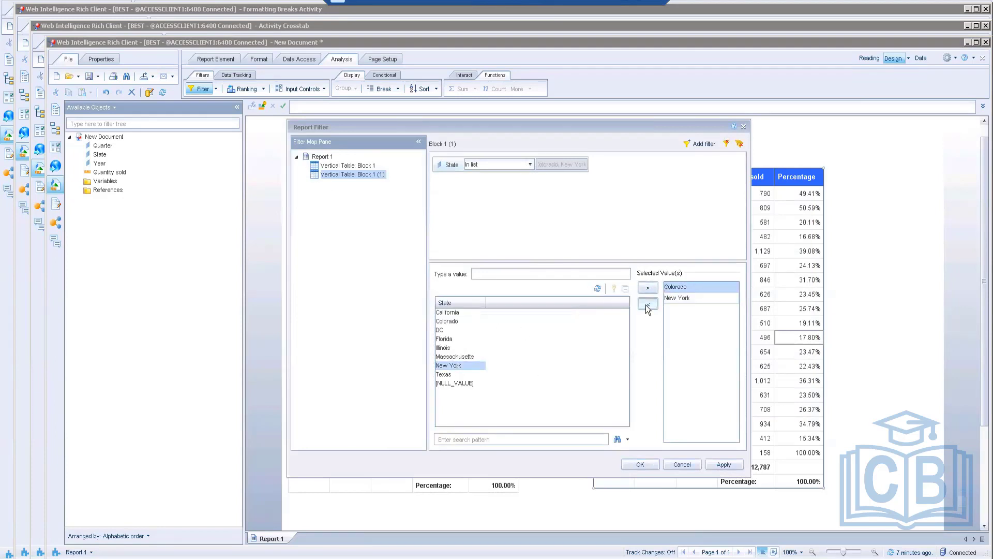
{"action": "left_click", "coordinate": [646, 462]}
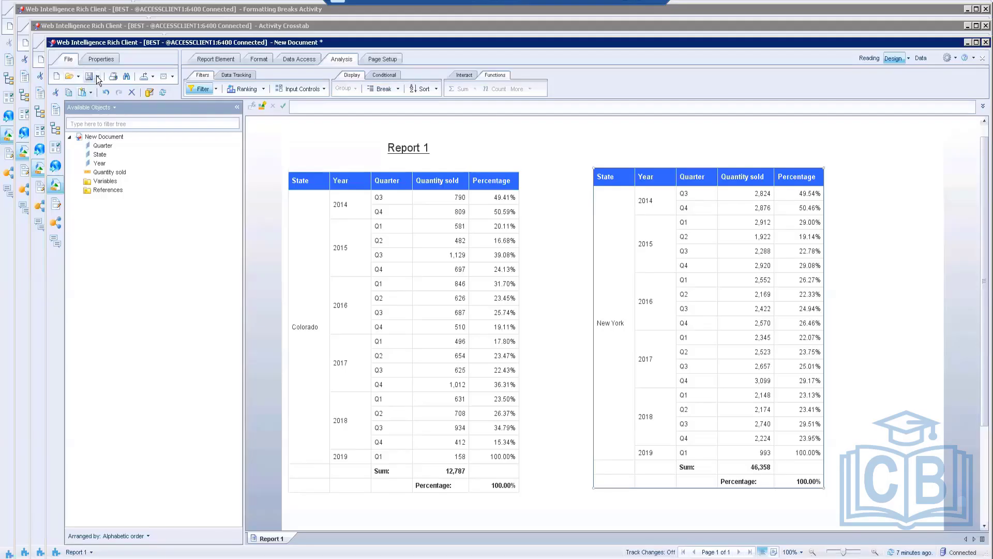
Step: Save the report to Enterprise as Activity Presentation, in the folder named after a person under My Favorites, and deselect the table
{"action": "left_click", "coordinate": [98, 77]}
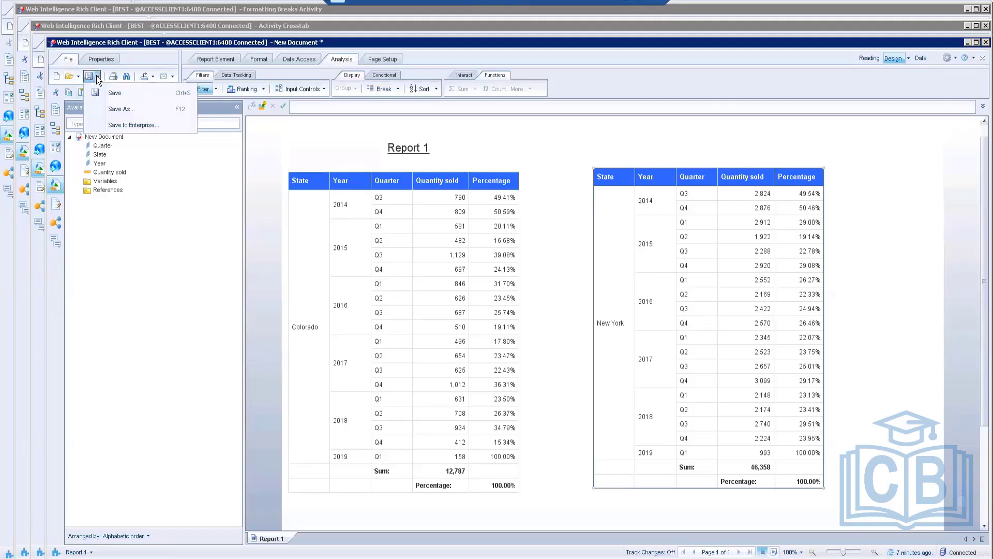
{"action": "left_click", "coordinate": [119, 126]}
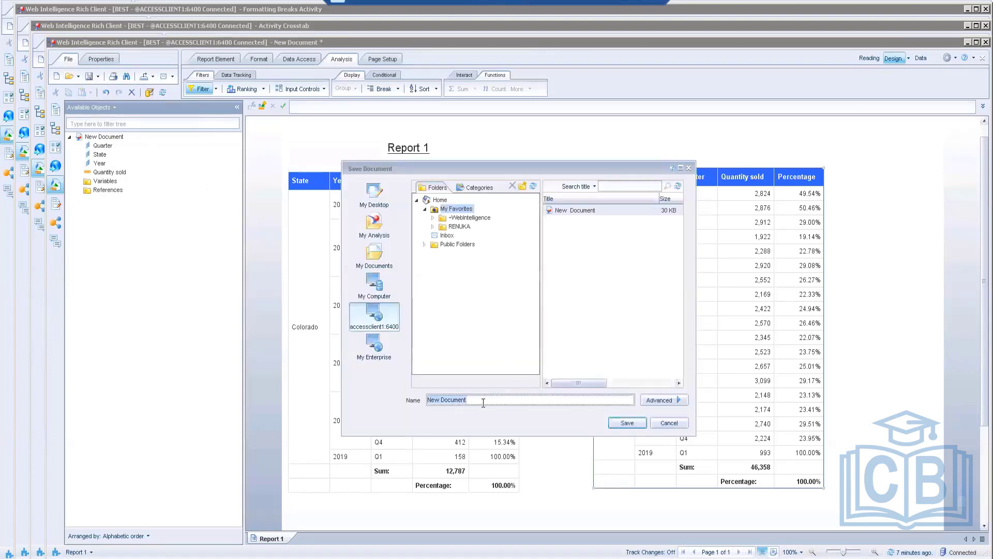
{"action": "left_click", "coordinate": [460, 227]}
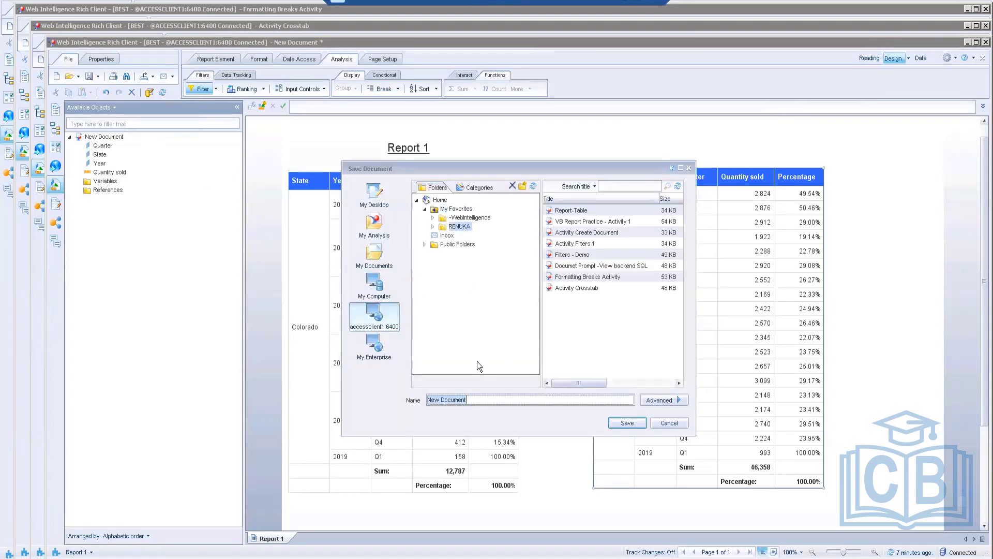
{"action": "type", "text": "Activity Presentation"}
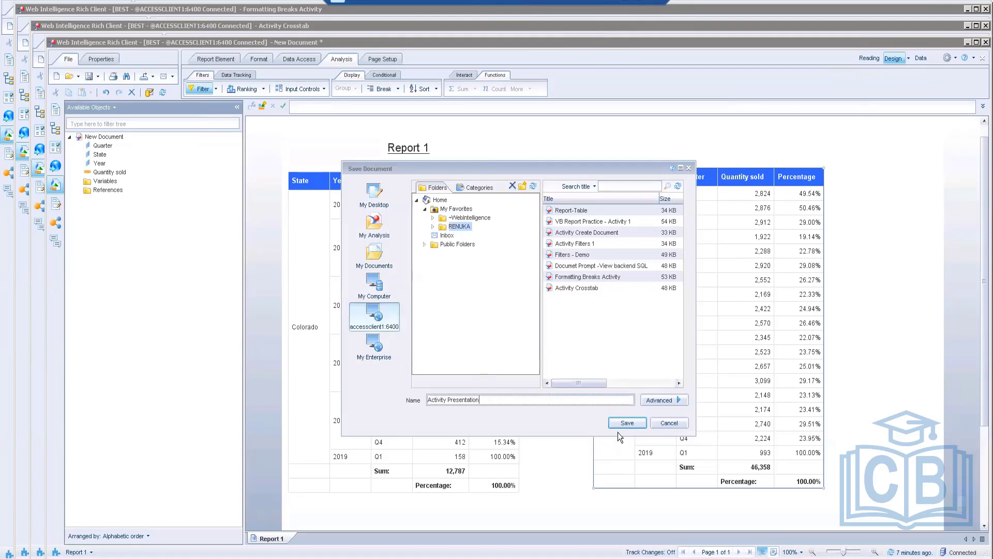
{"action": "left_click", "coordinate": [636, 423]}
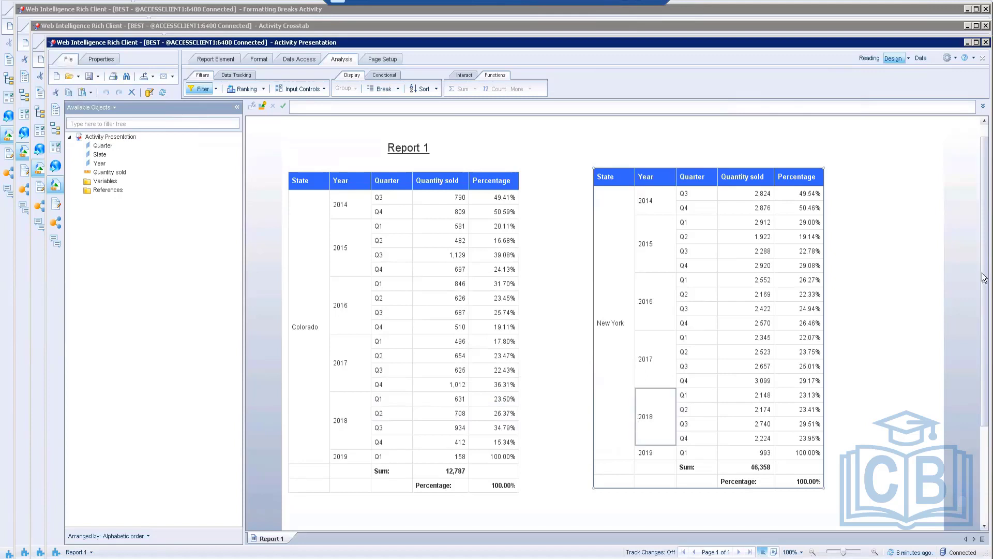
{"action": "left_click", "coordinate": [915, 244]}
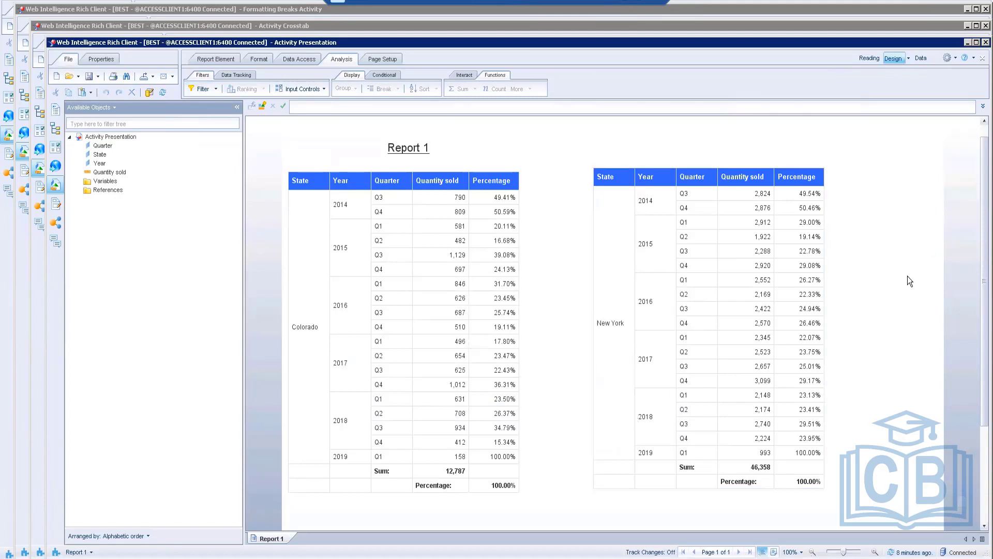